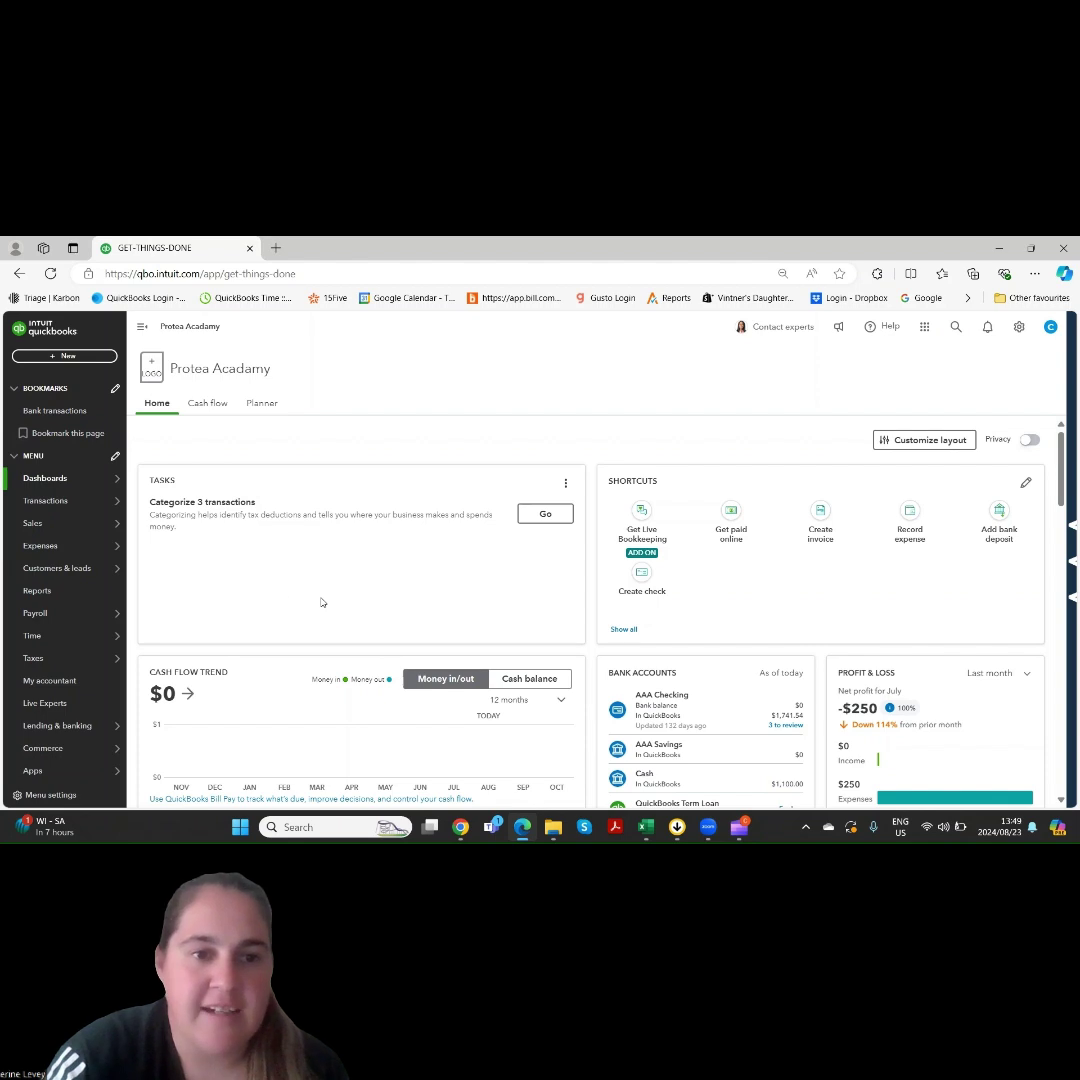
Step: Start a new expense transaction from the Expenses page
mouse_move(80, 553)
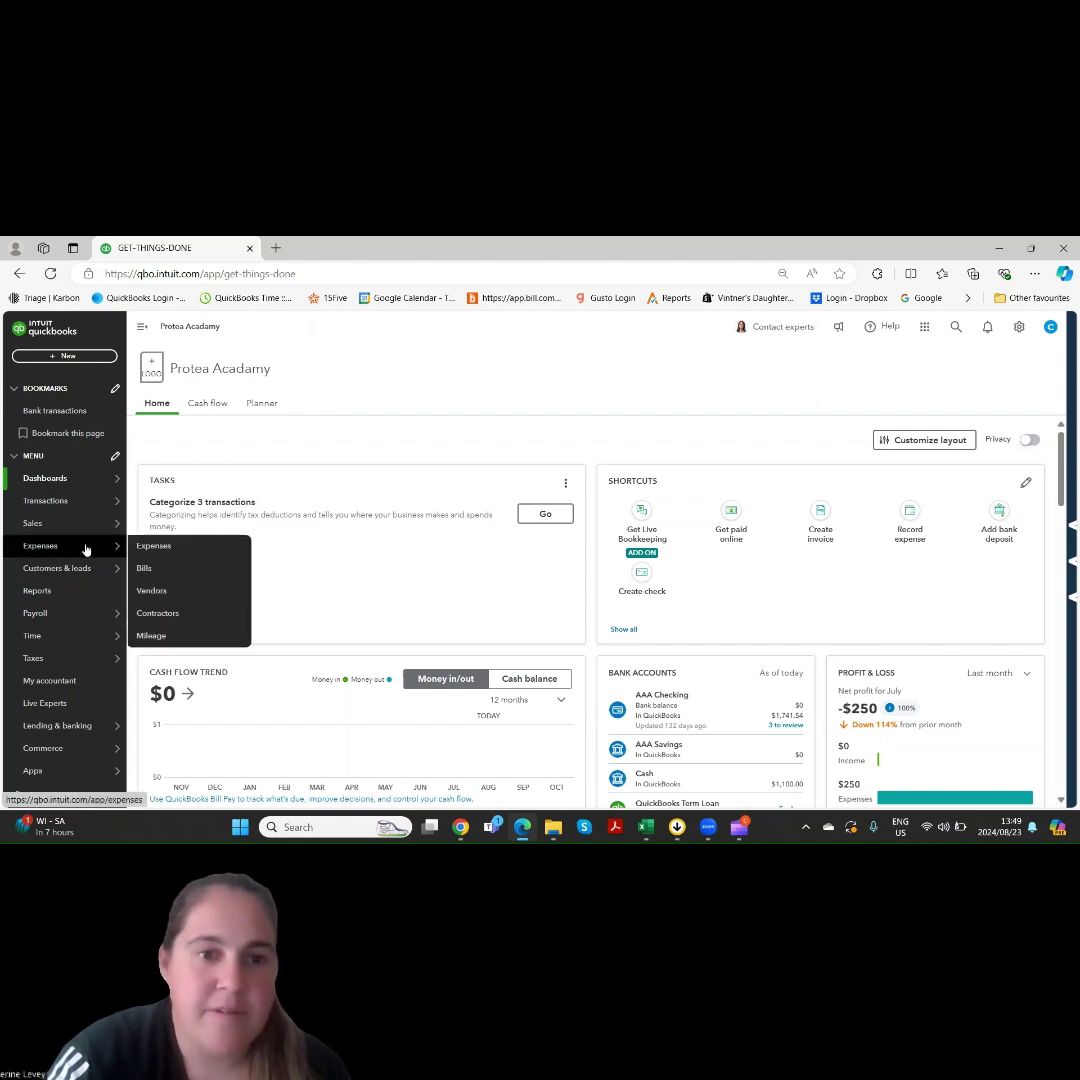
click(150, 545)
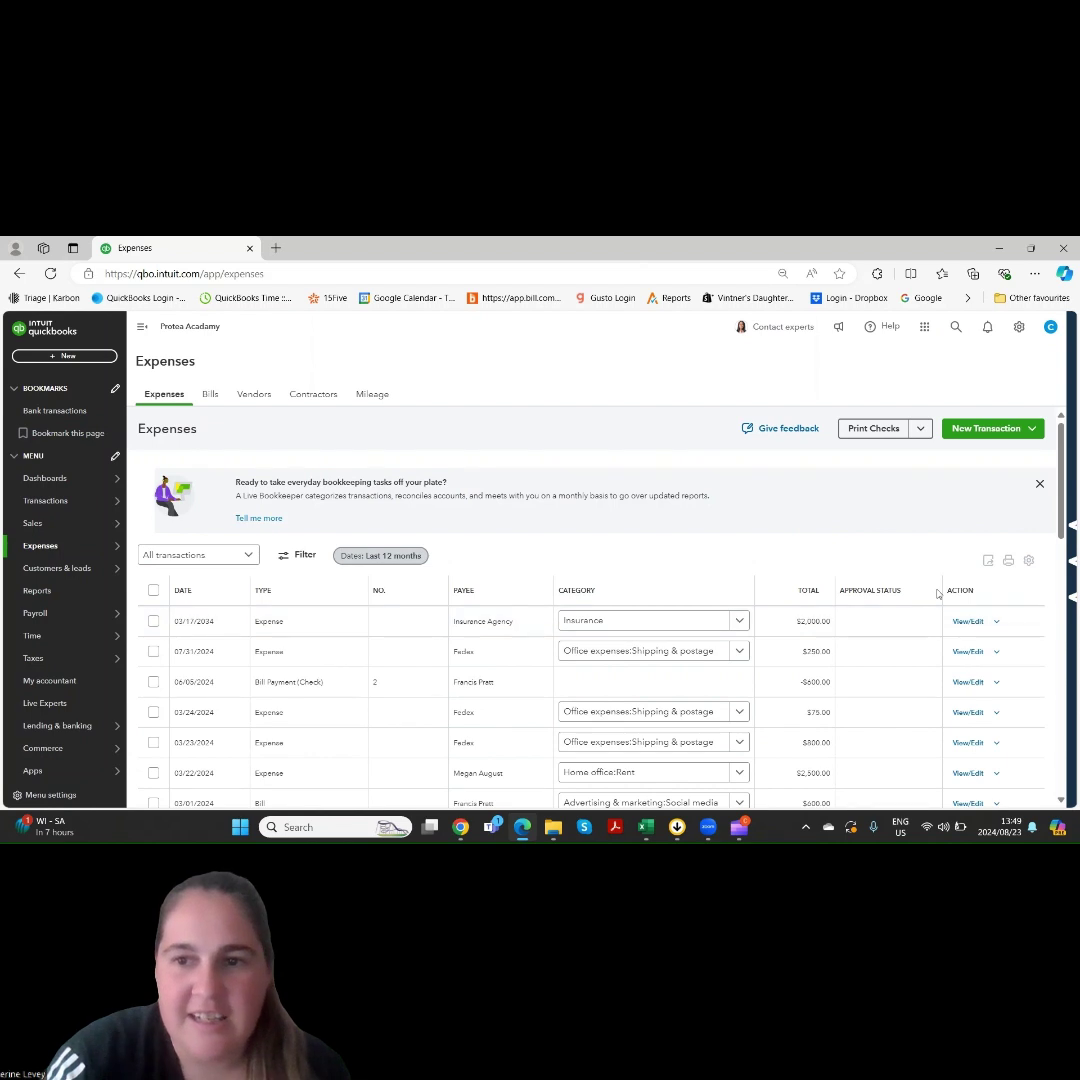
click(1032, 430)
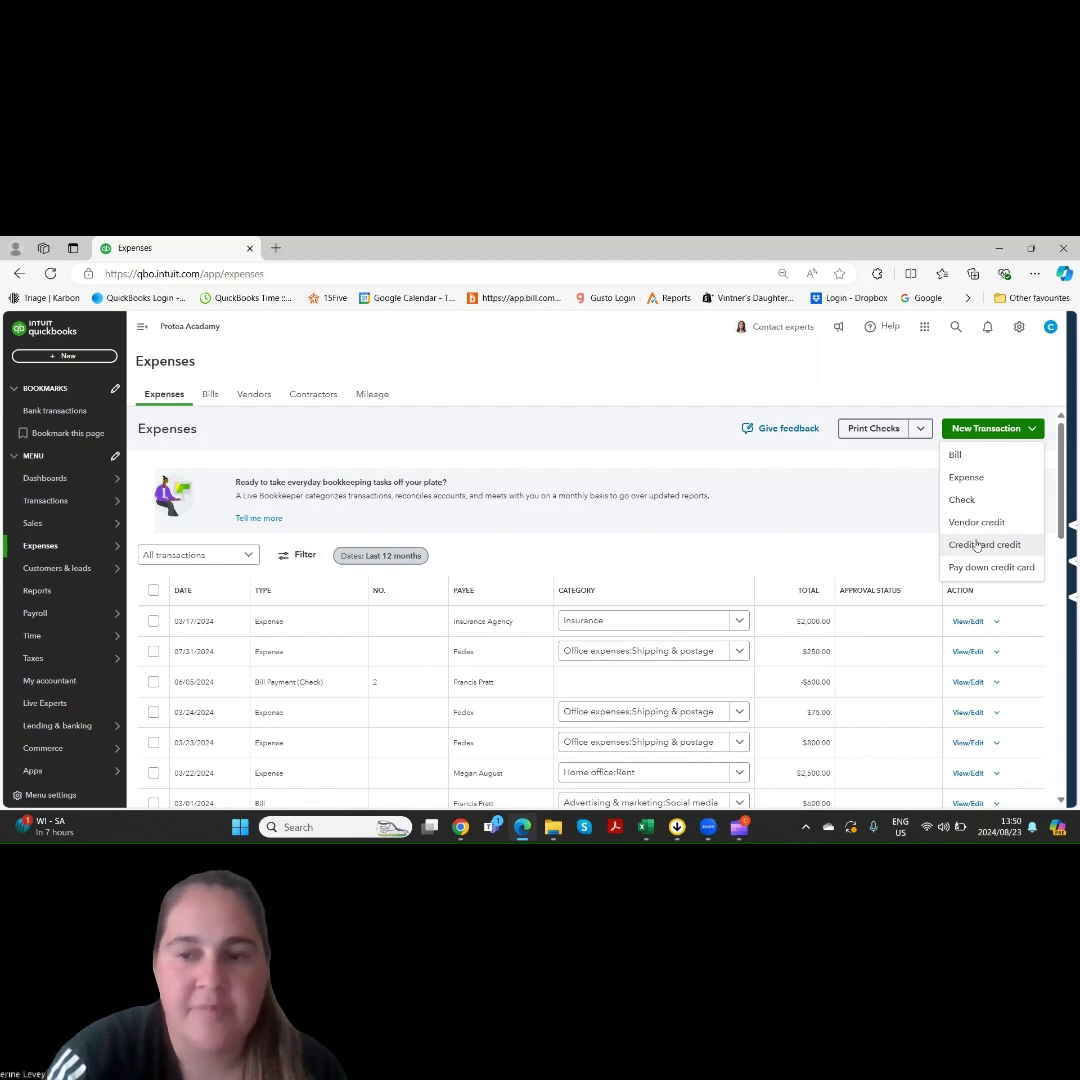
click(970, 478)
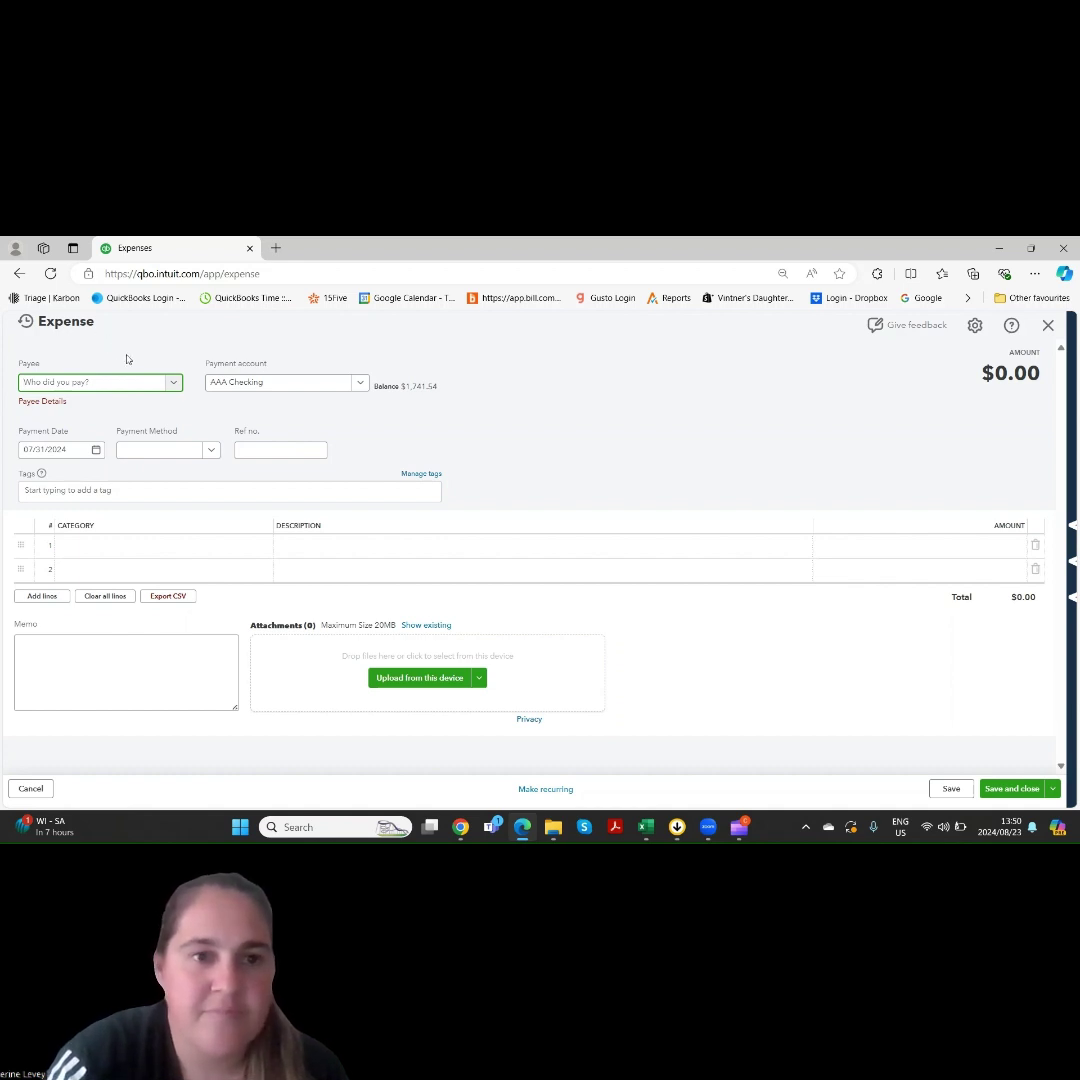
Step: Choose Fedex as the expense's payee and AAA Checking as the payment account
click(173, 384)
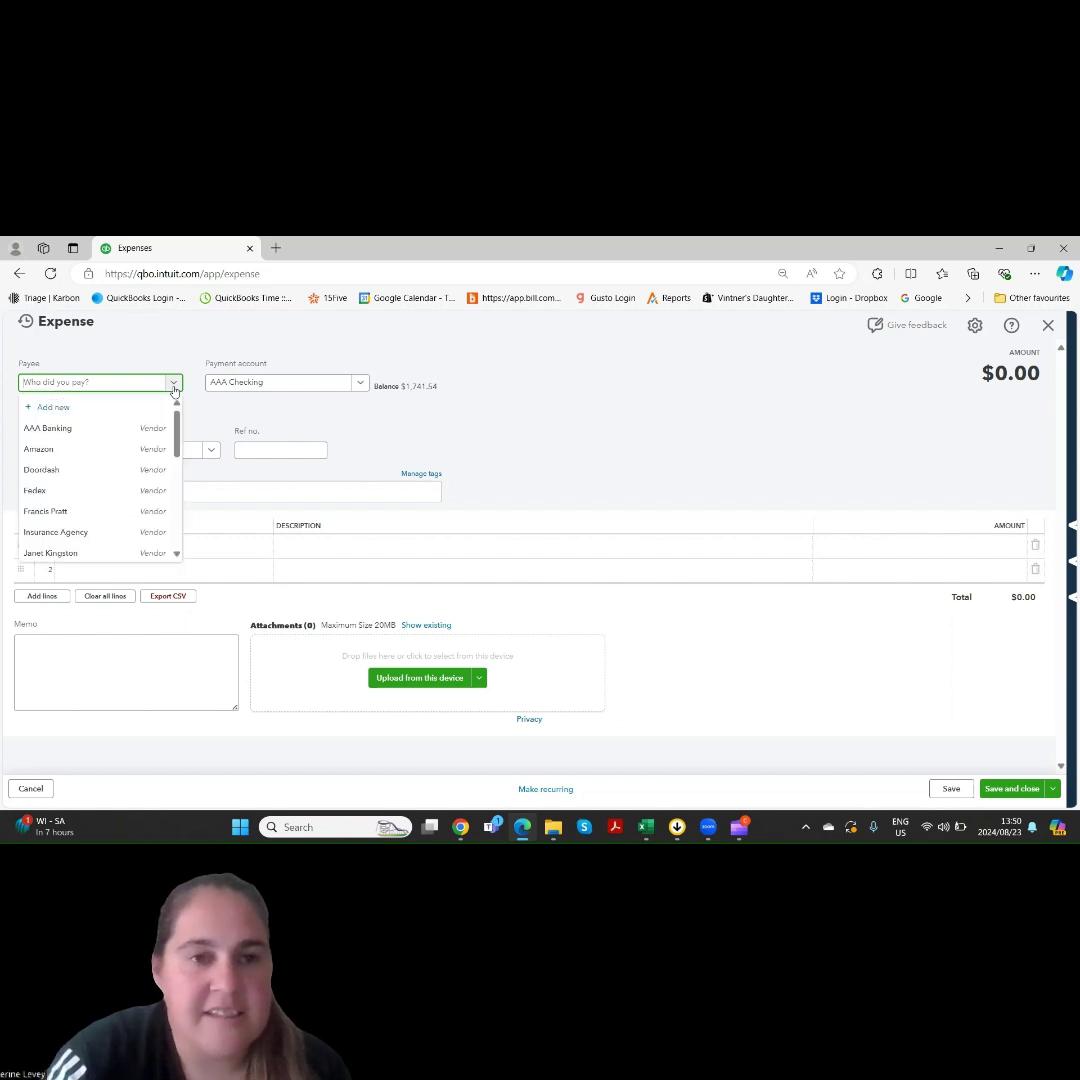
click(149, 494)
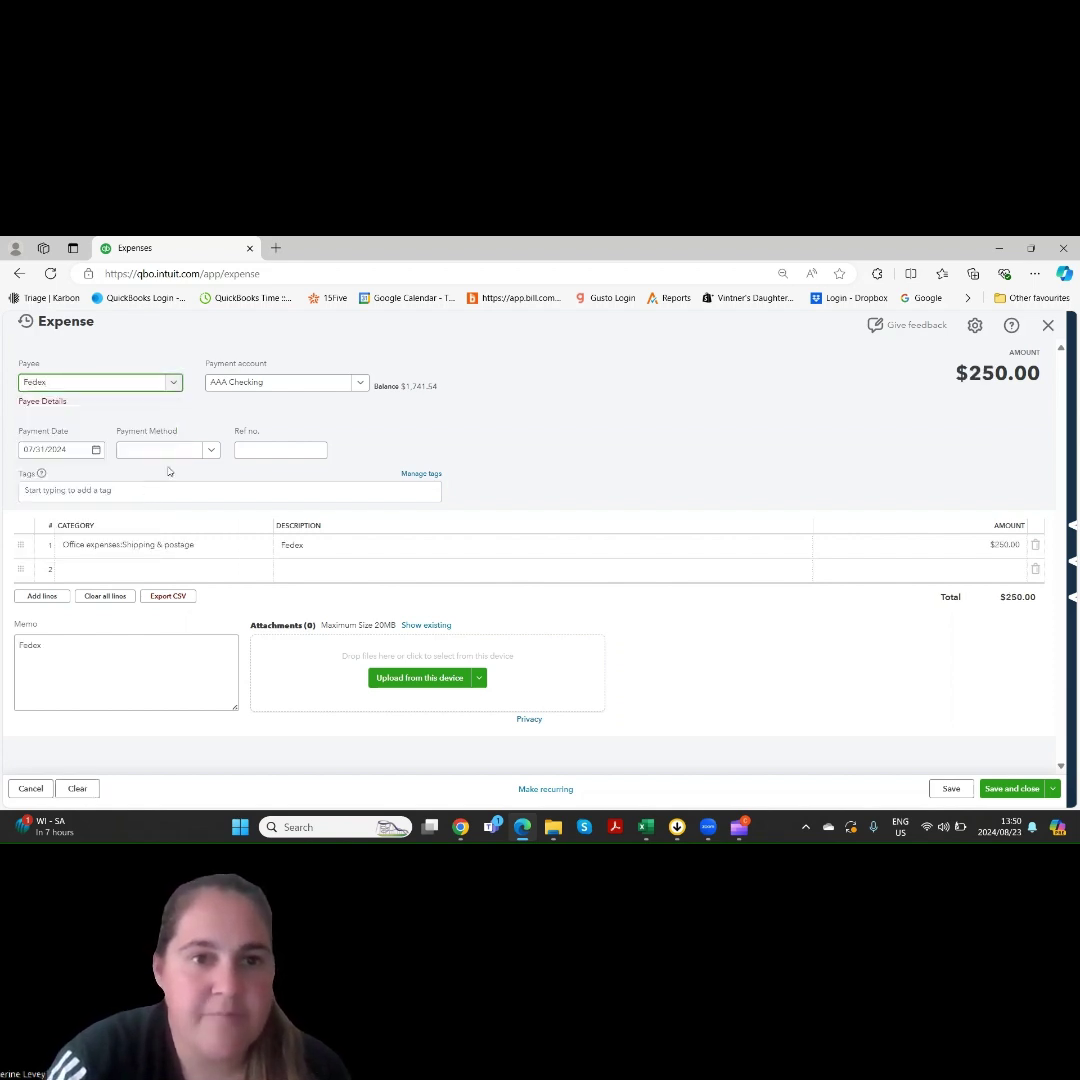
click(353, 386)
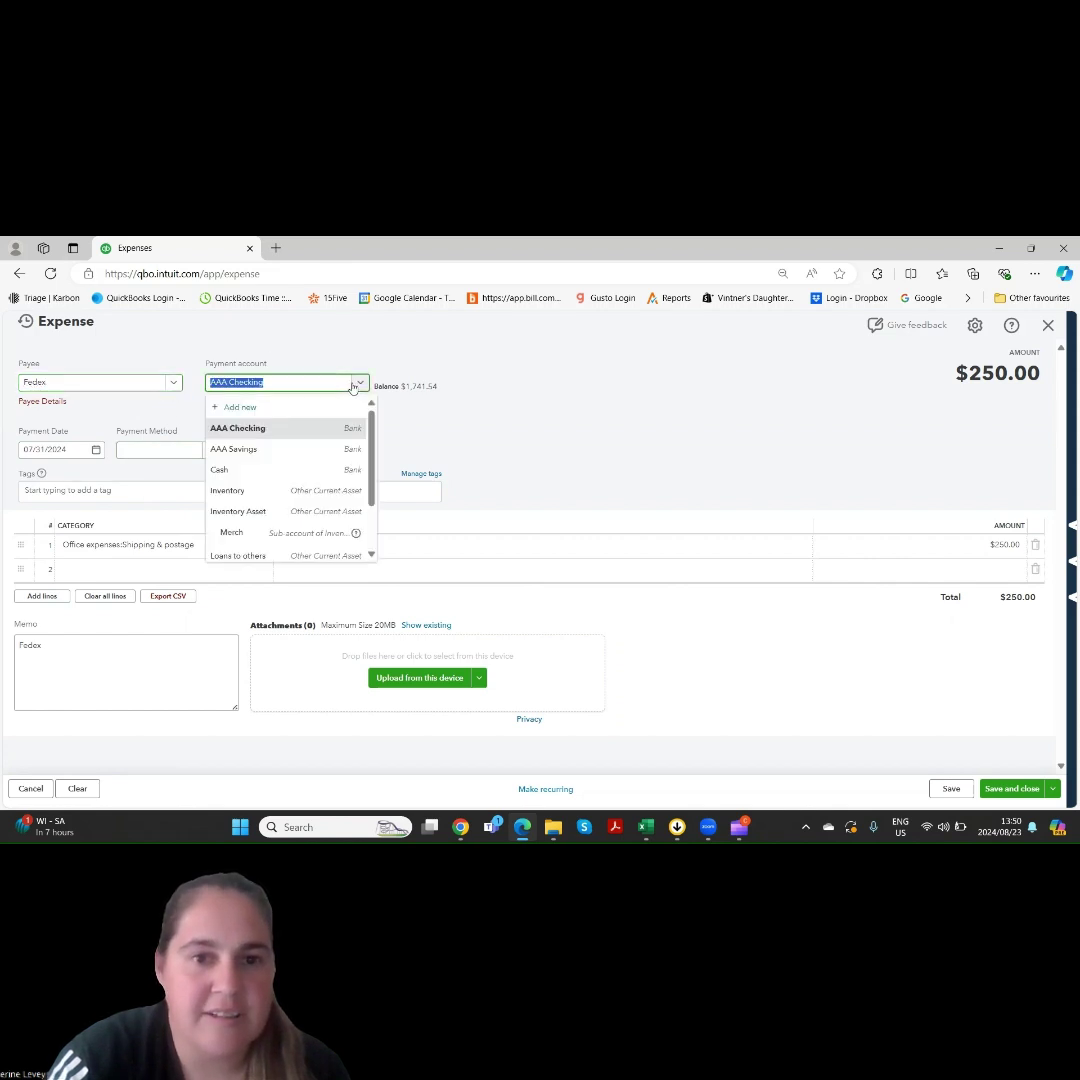
click(339, 435)
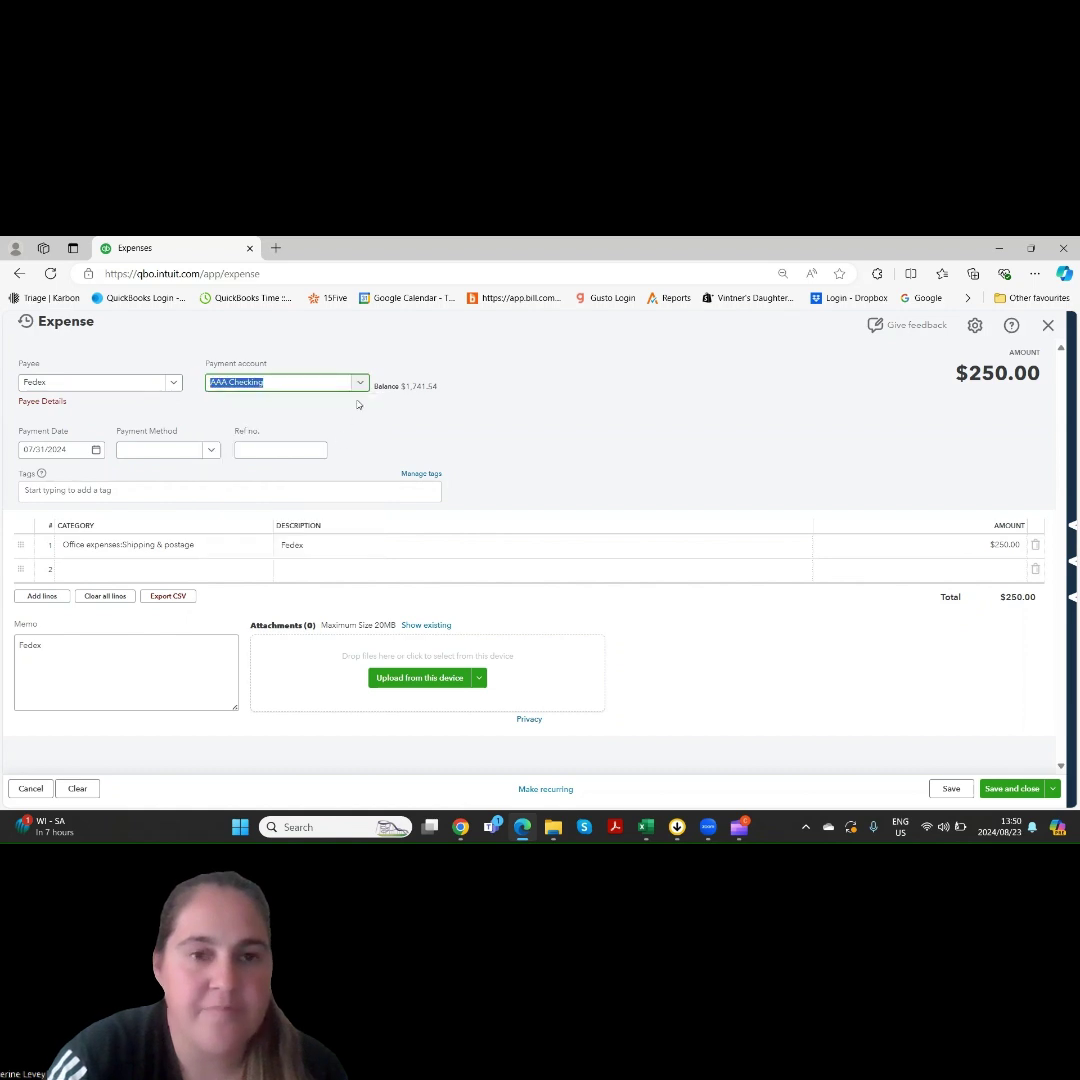
Step: Set the payment date to 07/30/2024 and the payment method to Credit Card
click(95, 451)
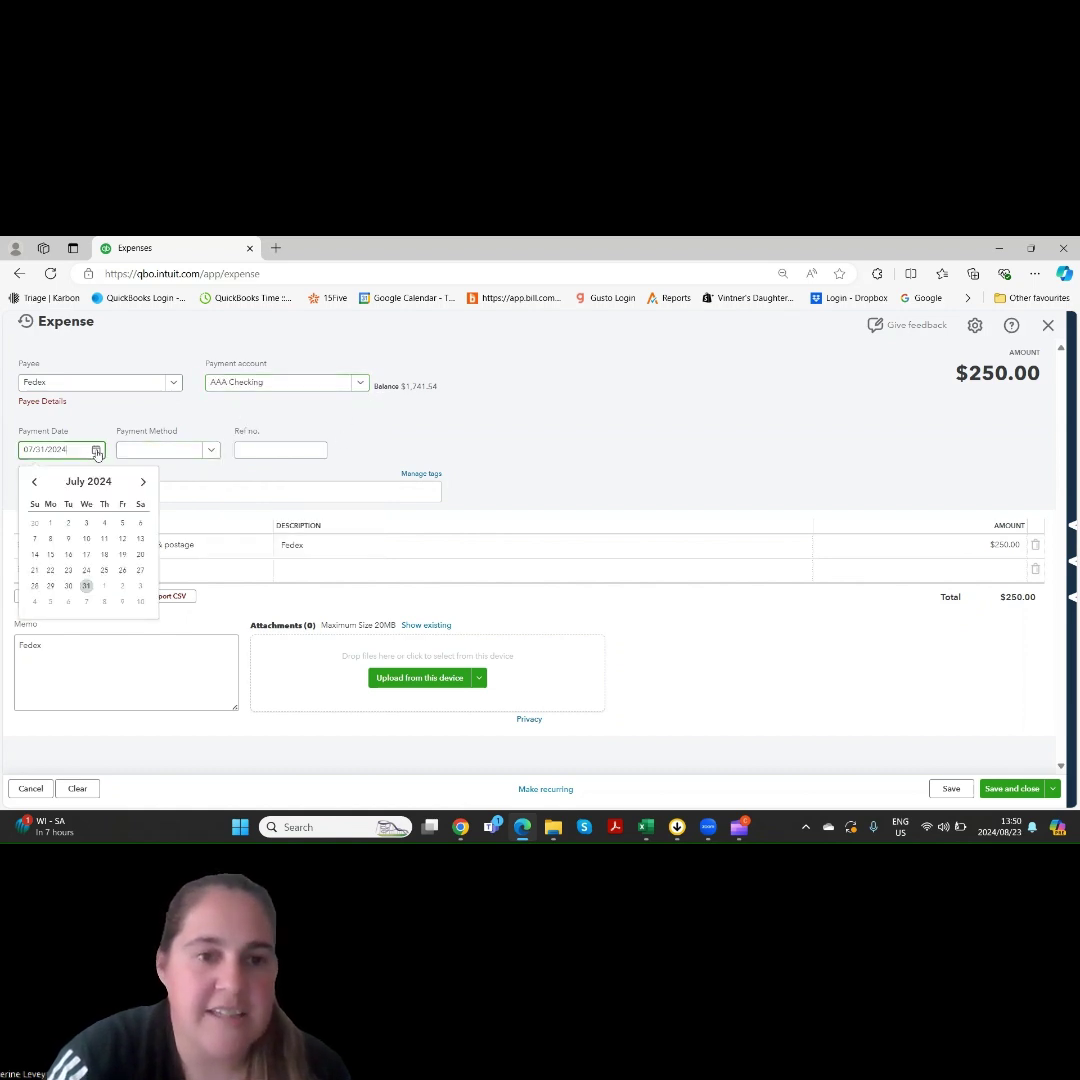
click(68, 586)
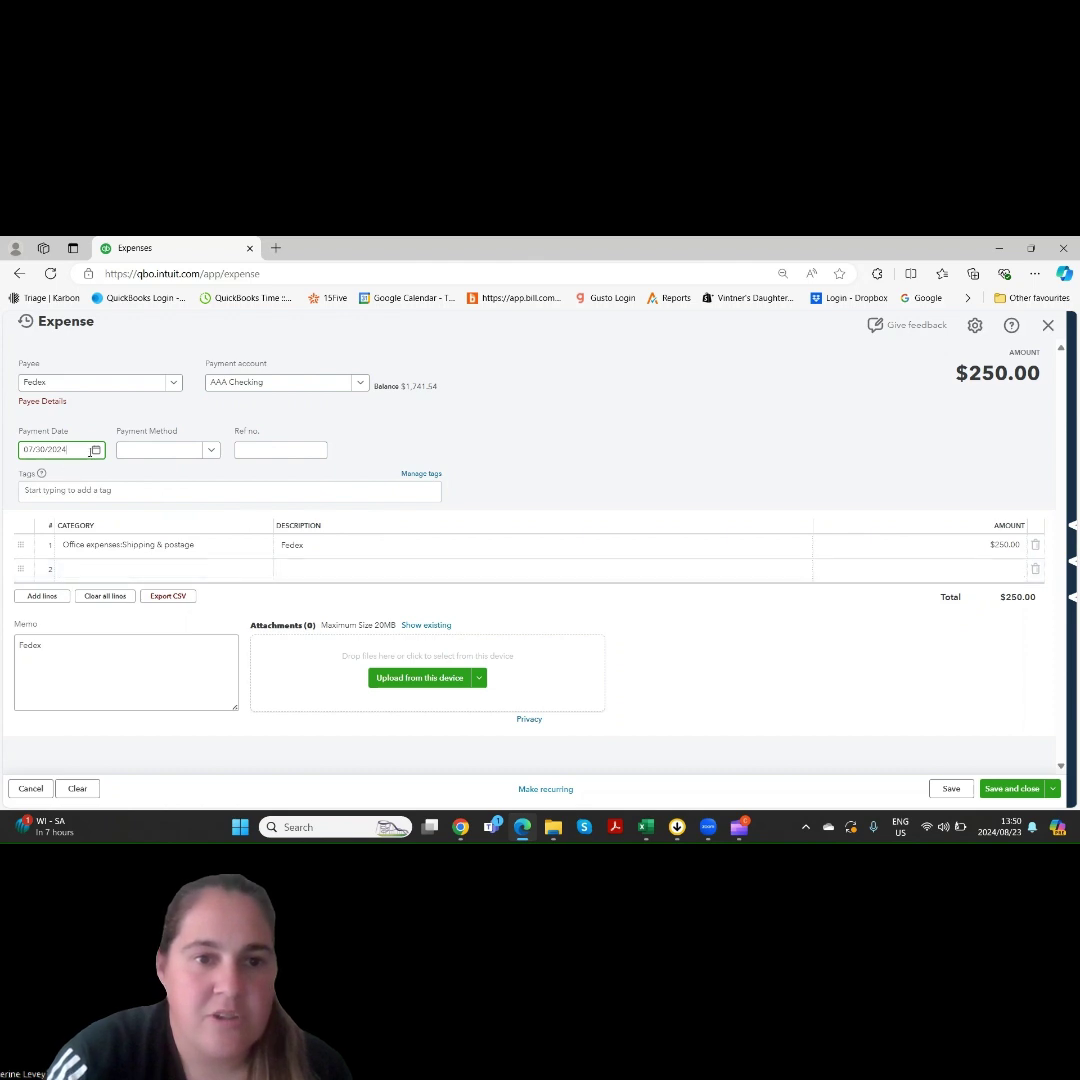
click(209, 450)
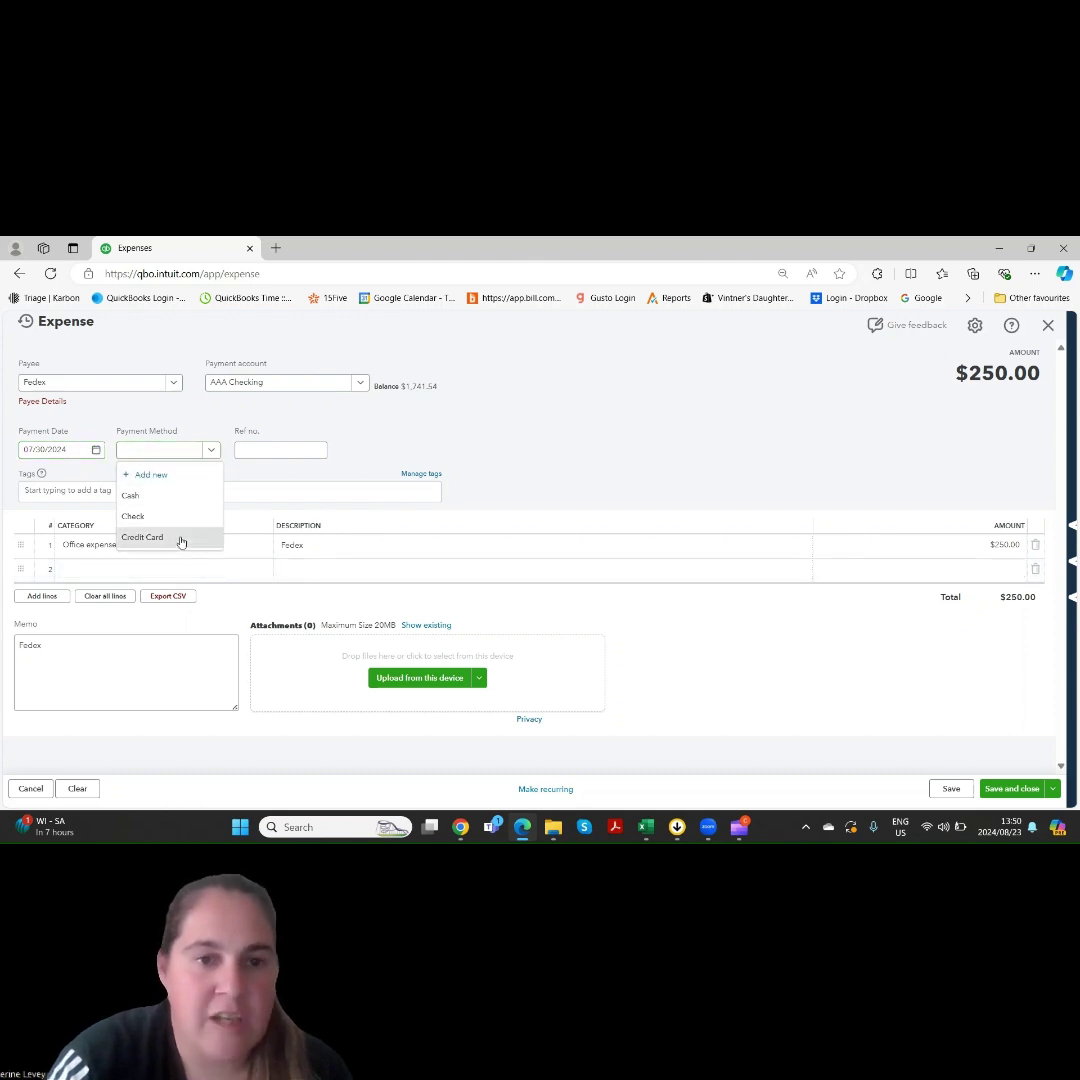
click(182, 538)
Step: Enter Receipt 767 as the expense's reference number
click(273, 449)
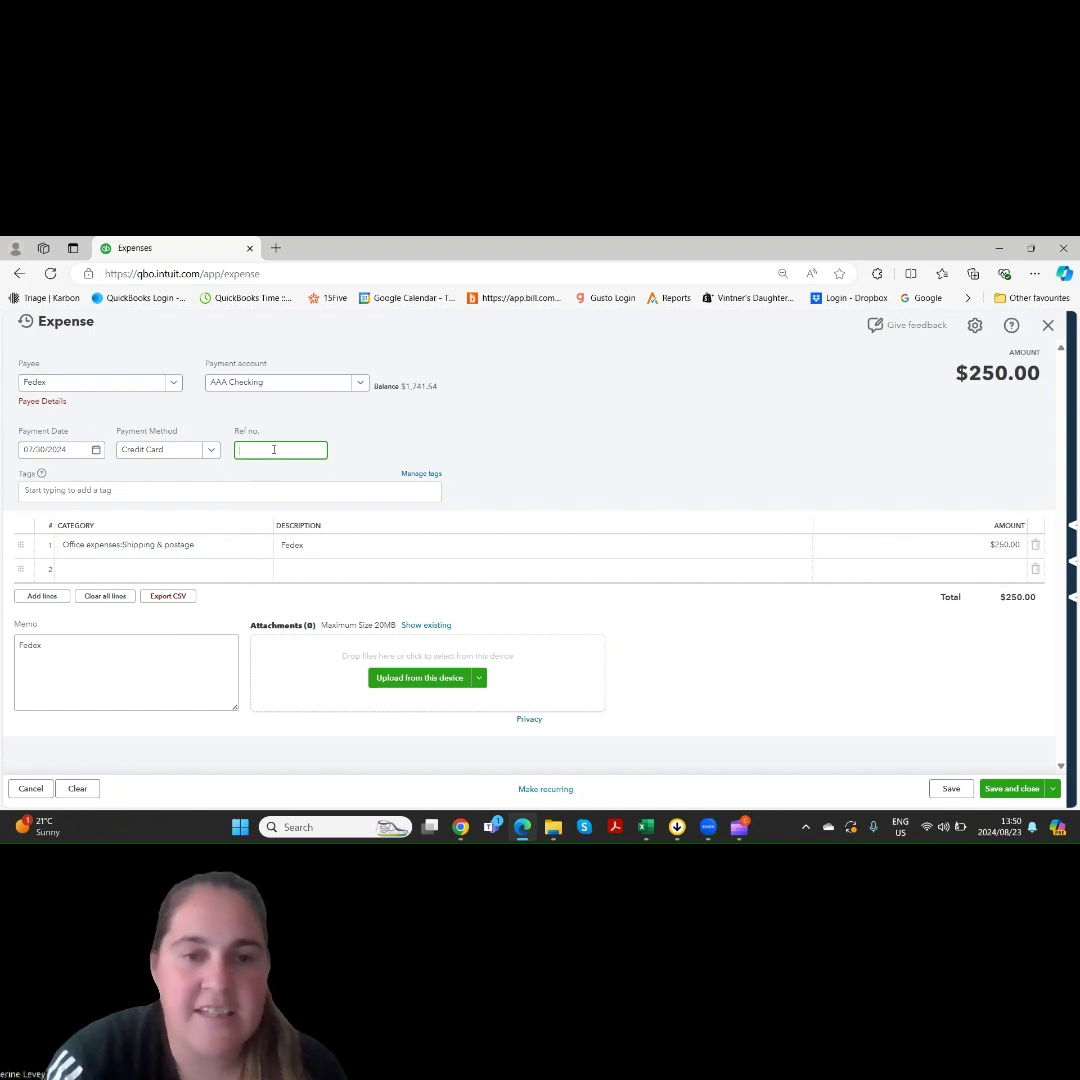
text(TReceipt)
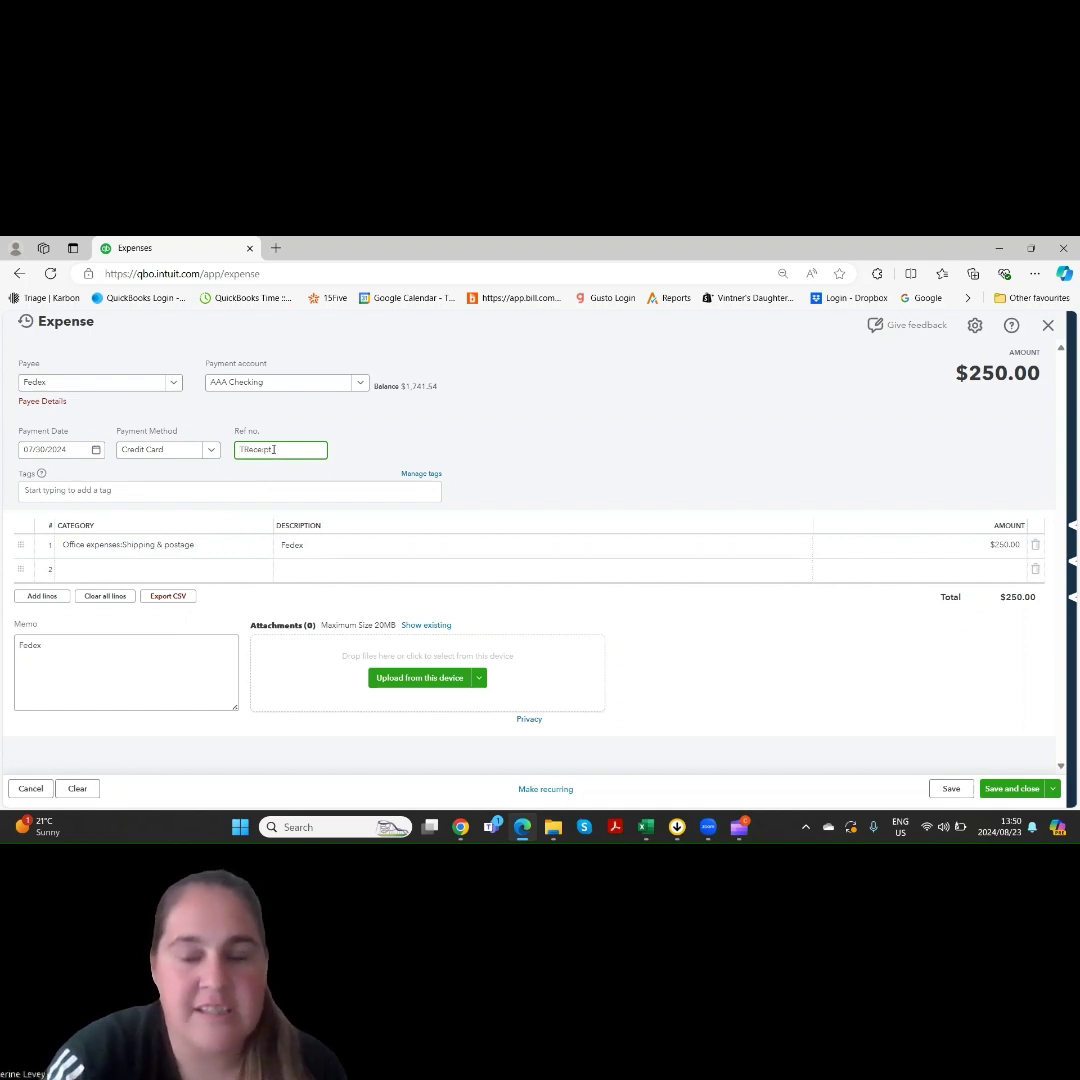
right_click(242, 445)
click(255, 469)
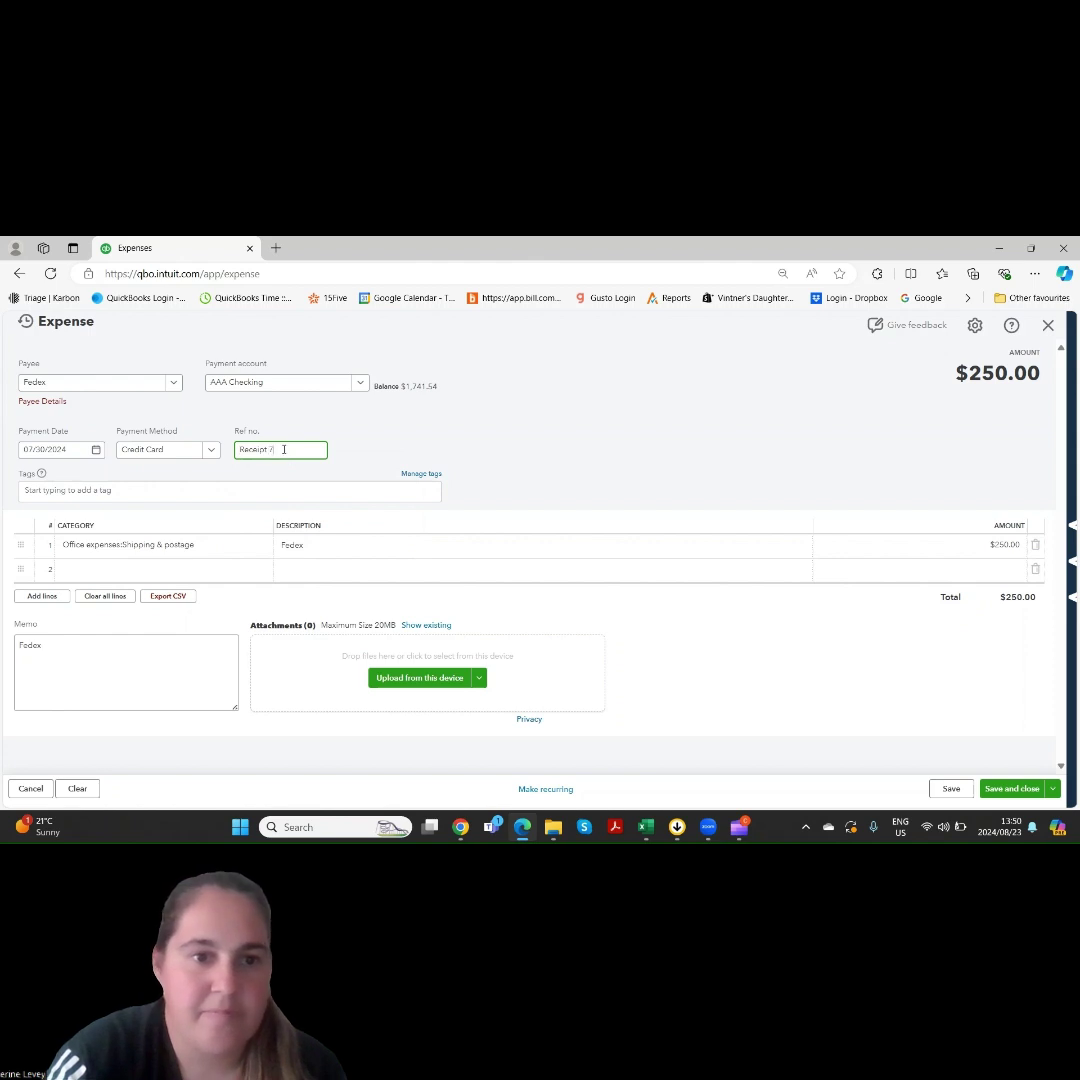
Step: Change the description of the first expense line to Fedex Monthly charge
click(98, 548)
click(131, 560)
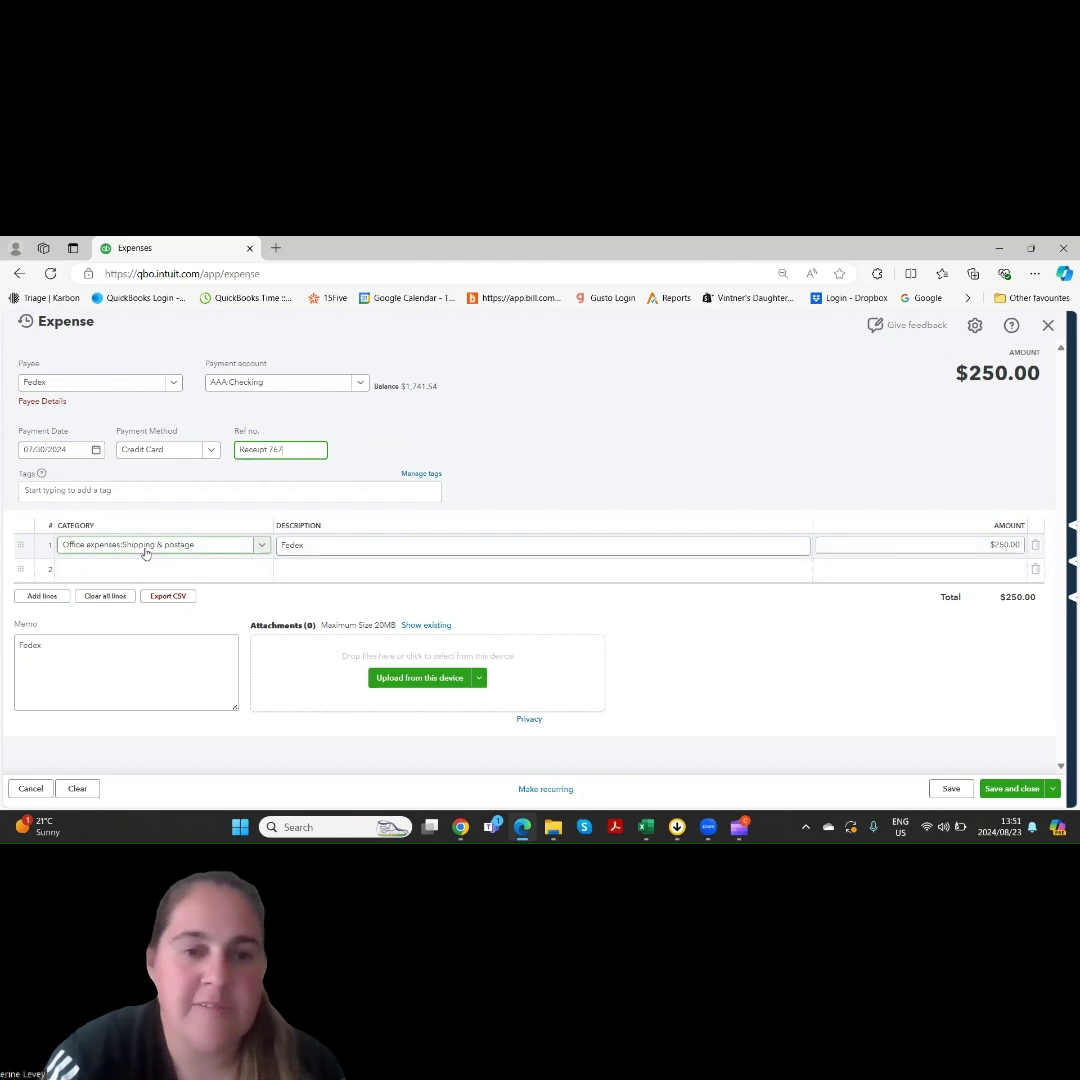
click(248, 547)
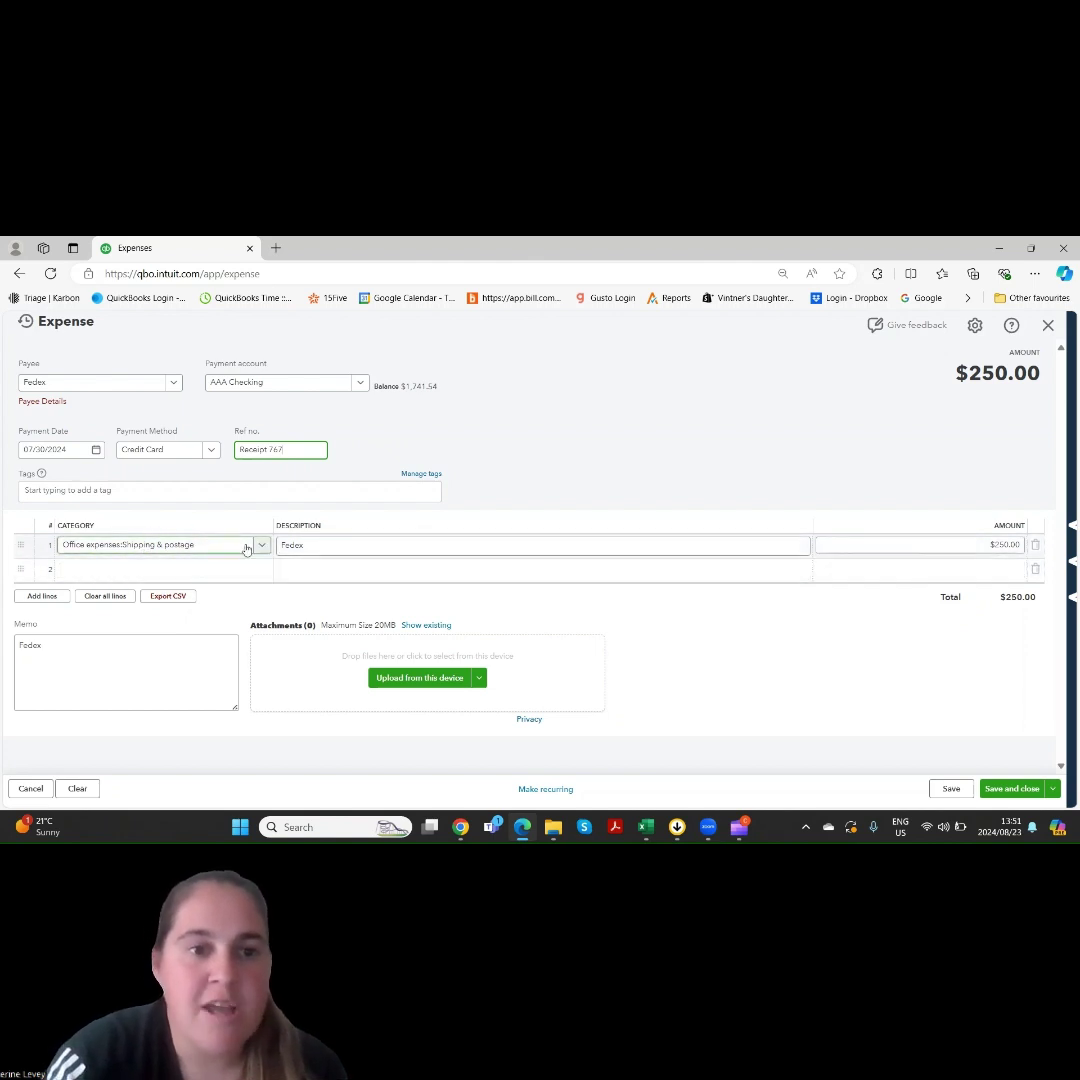
click(349, 546)
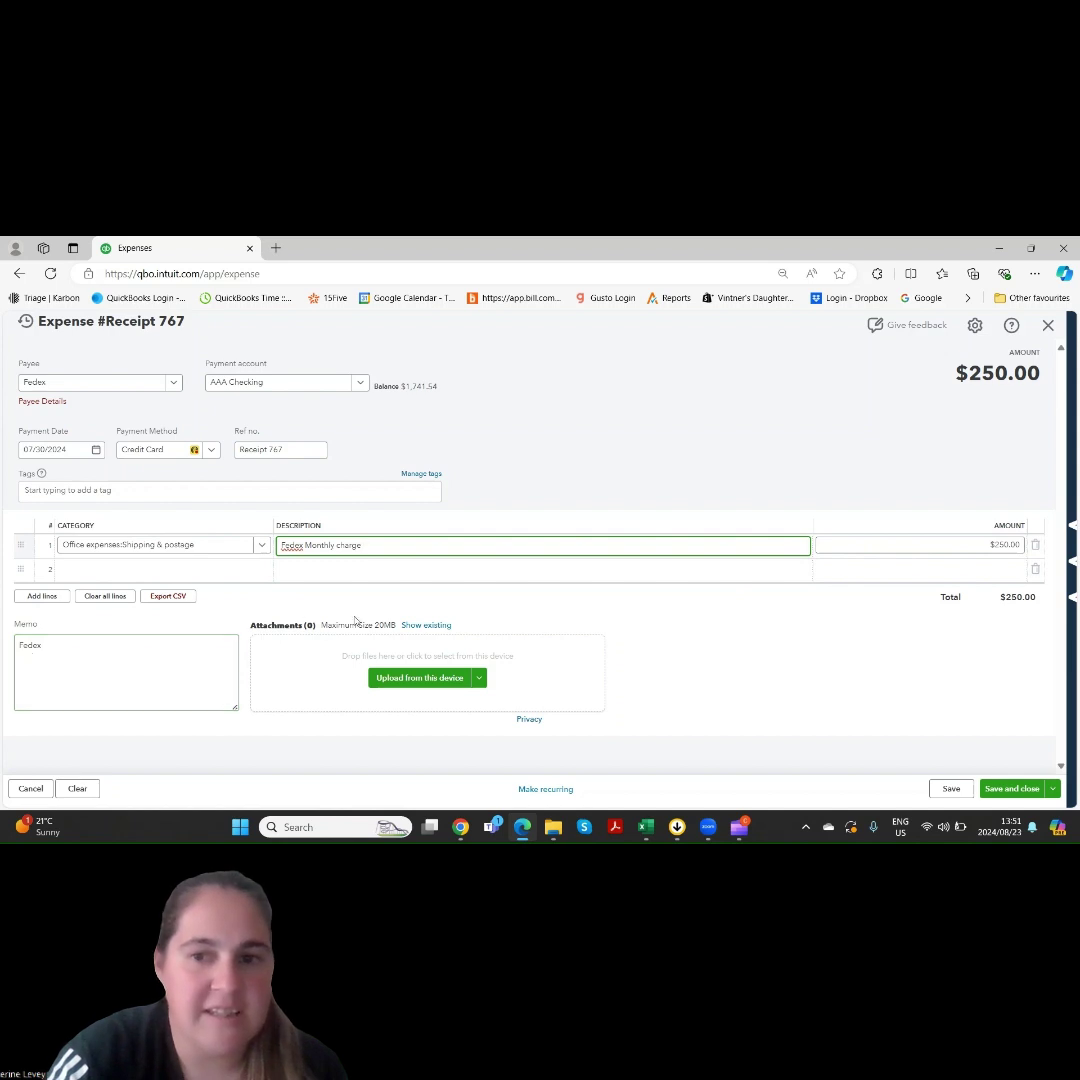
Step: Switch the payee to Doordash and accept overwriting the entries with values from that vendor's last expense
click(174, 384)
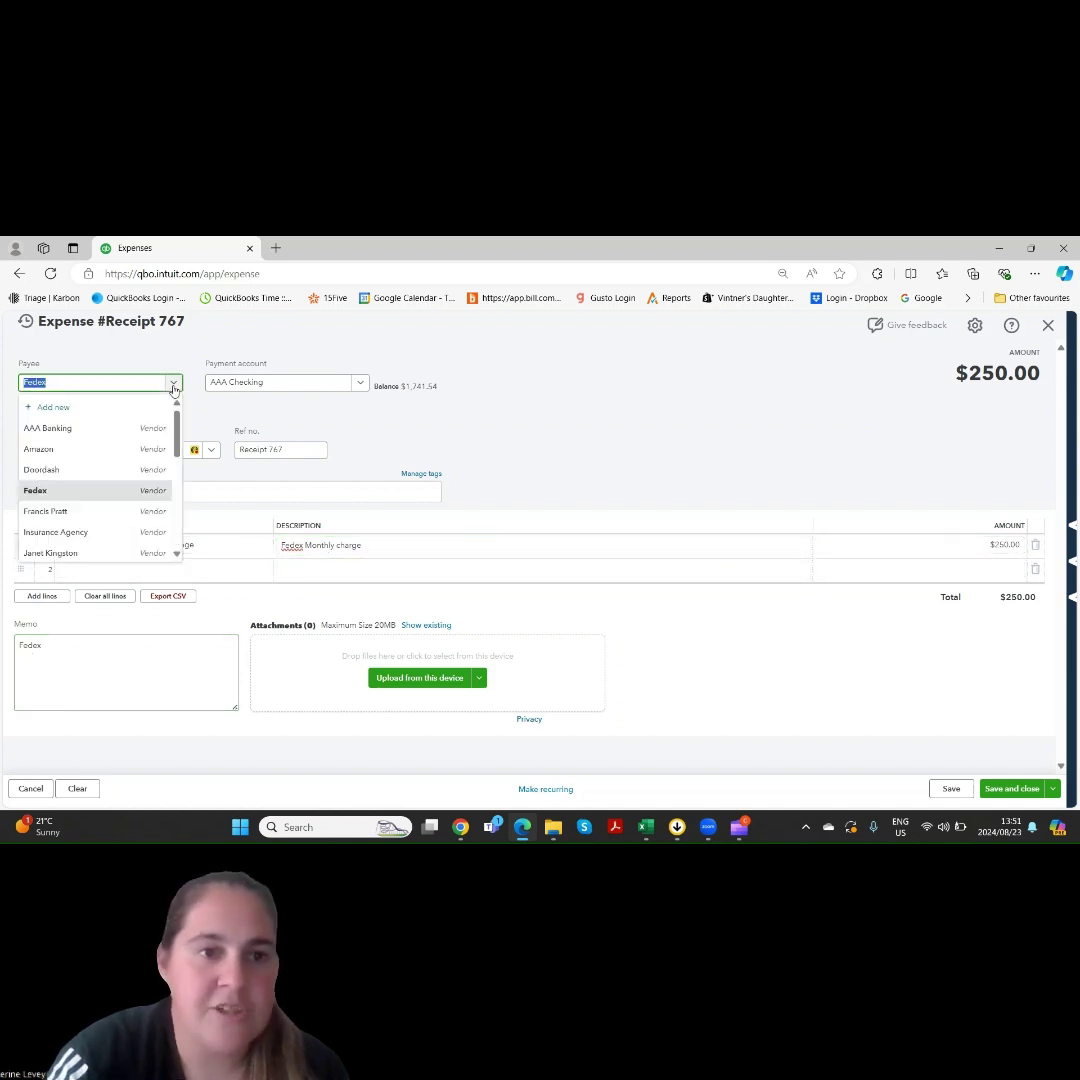
click(143, 470)
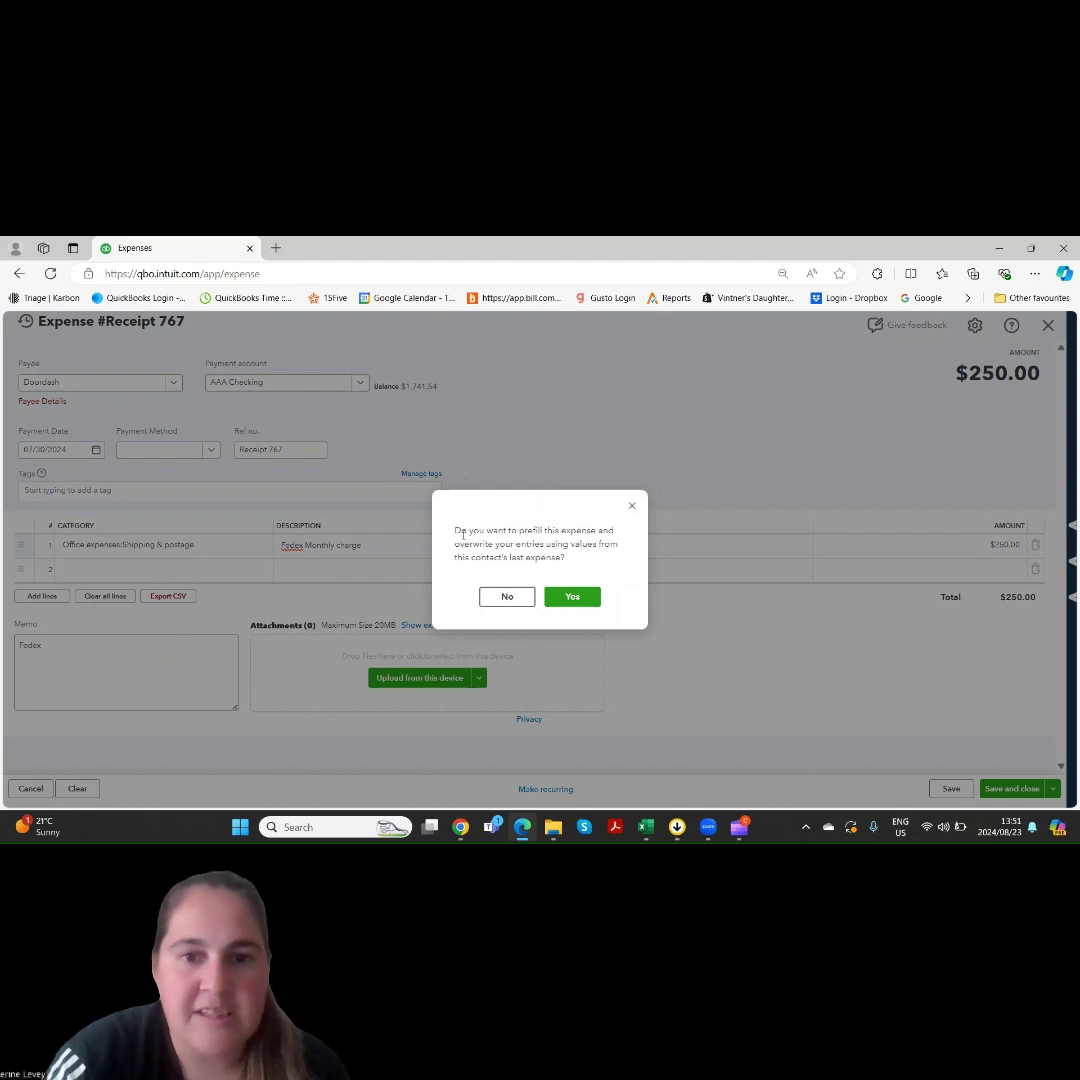
click(572, 597)
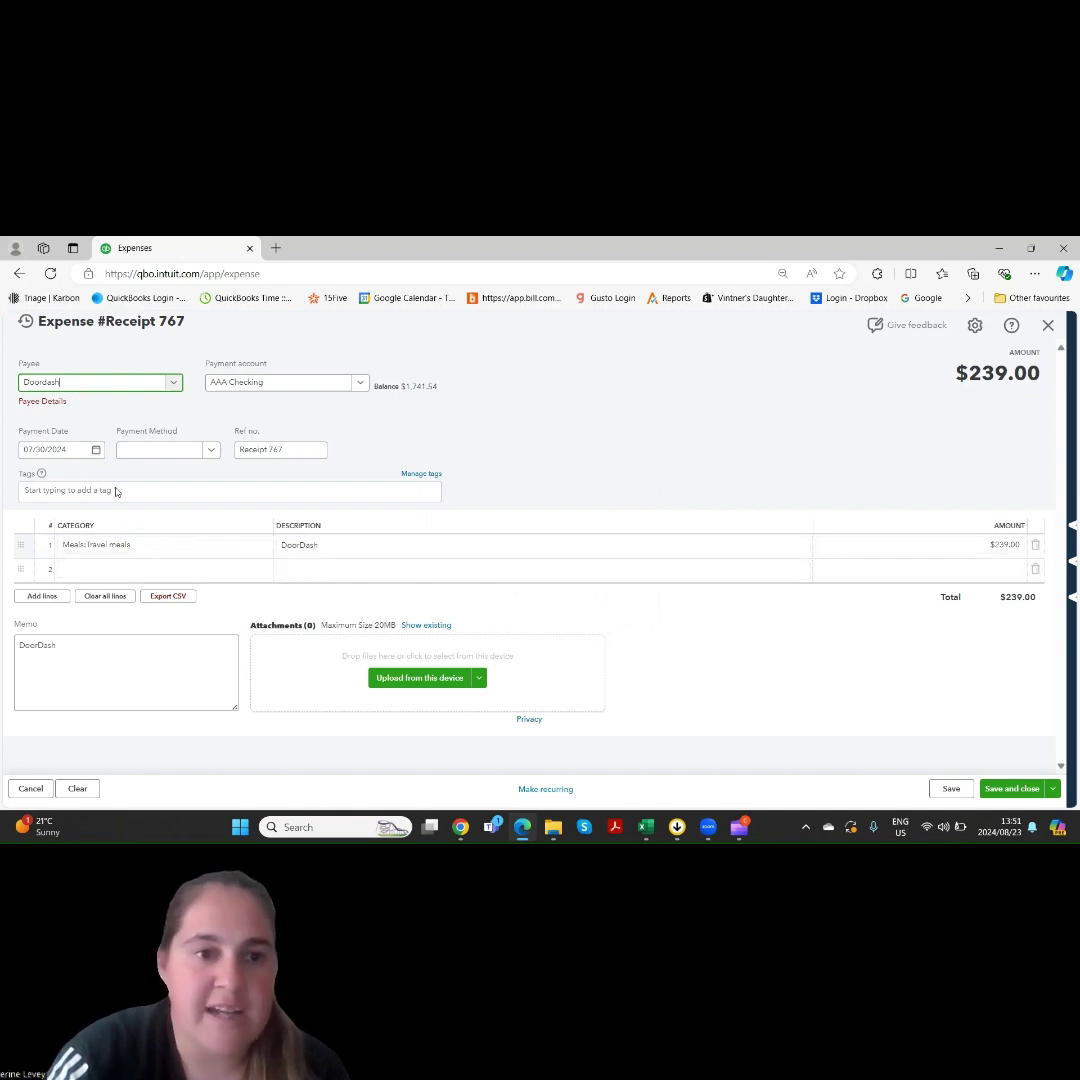
click(89, 550)
click(388, 550)
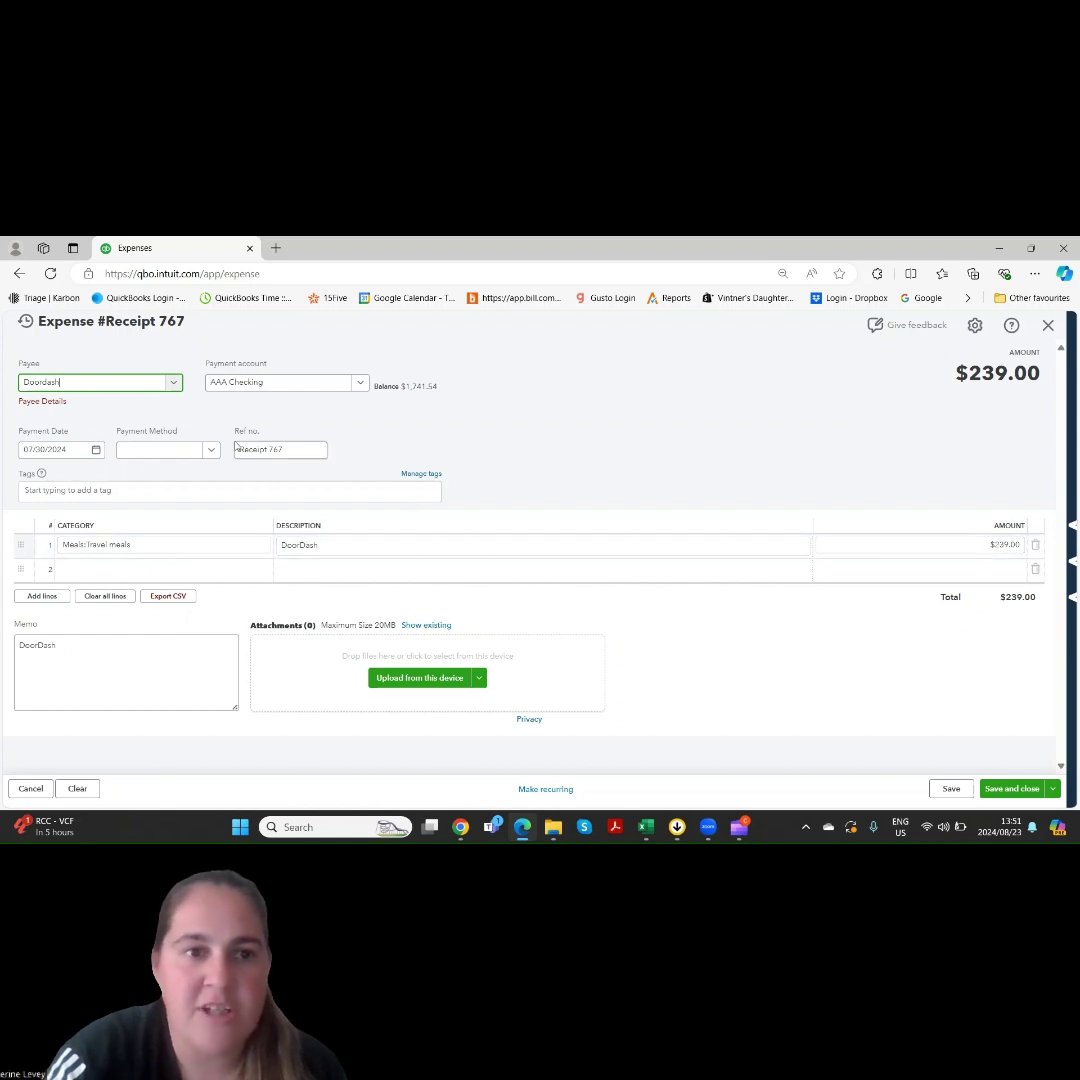
Step: Set the payee back to Fedex and decline prefilling from the vendor's last expense
click(173, 382)
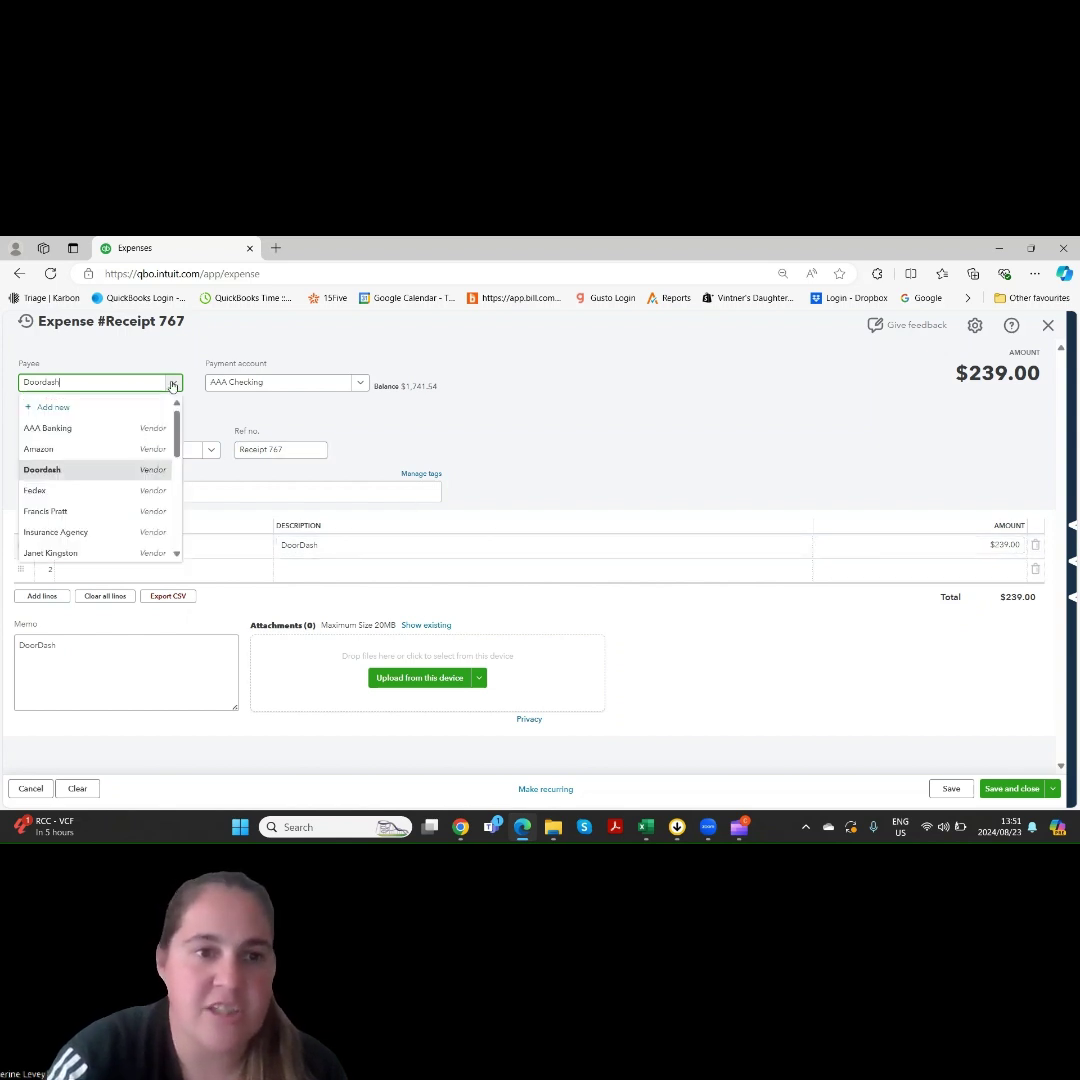
click(110, 490)
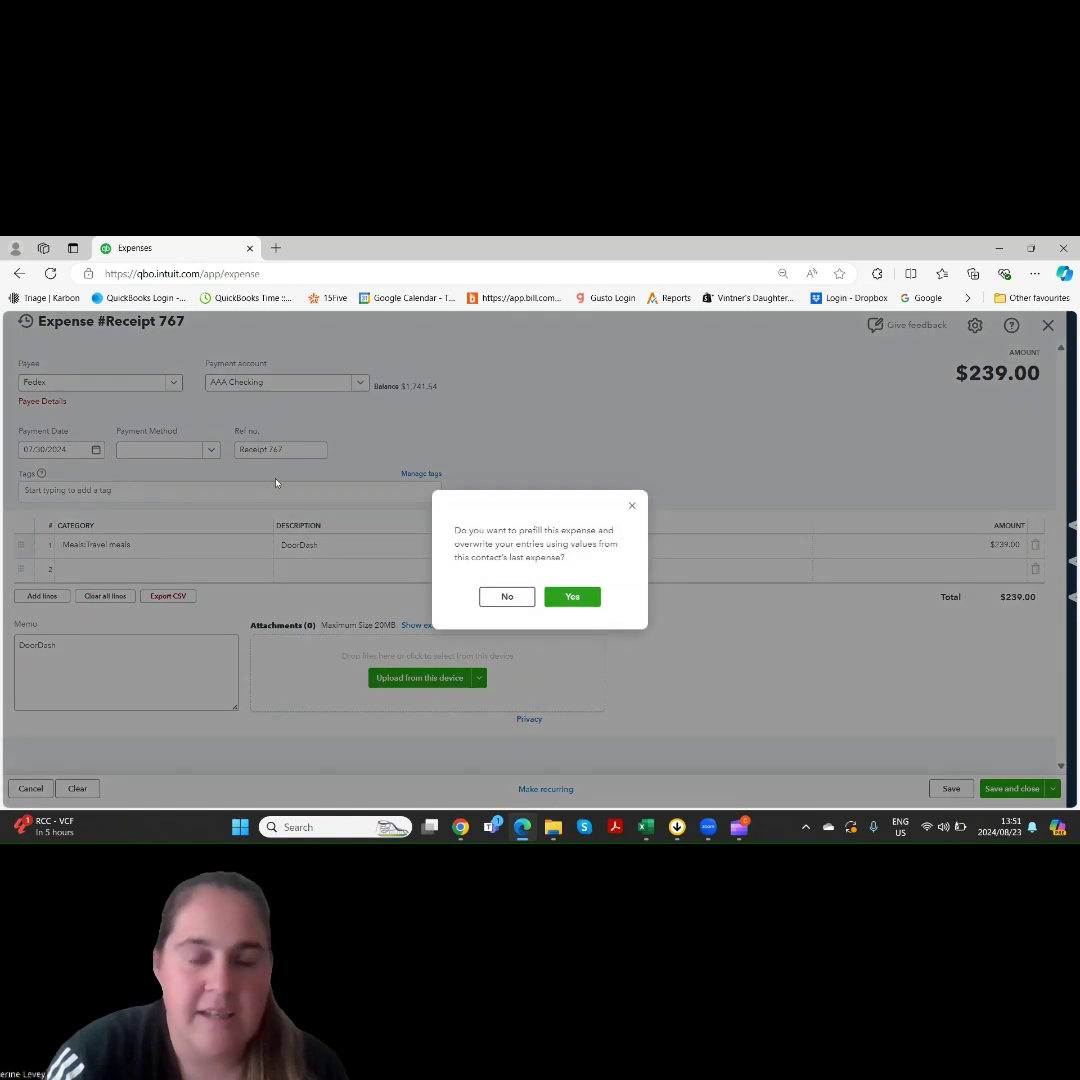
click(507, 597)
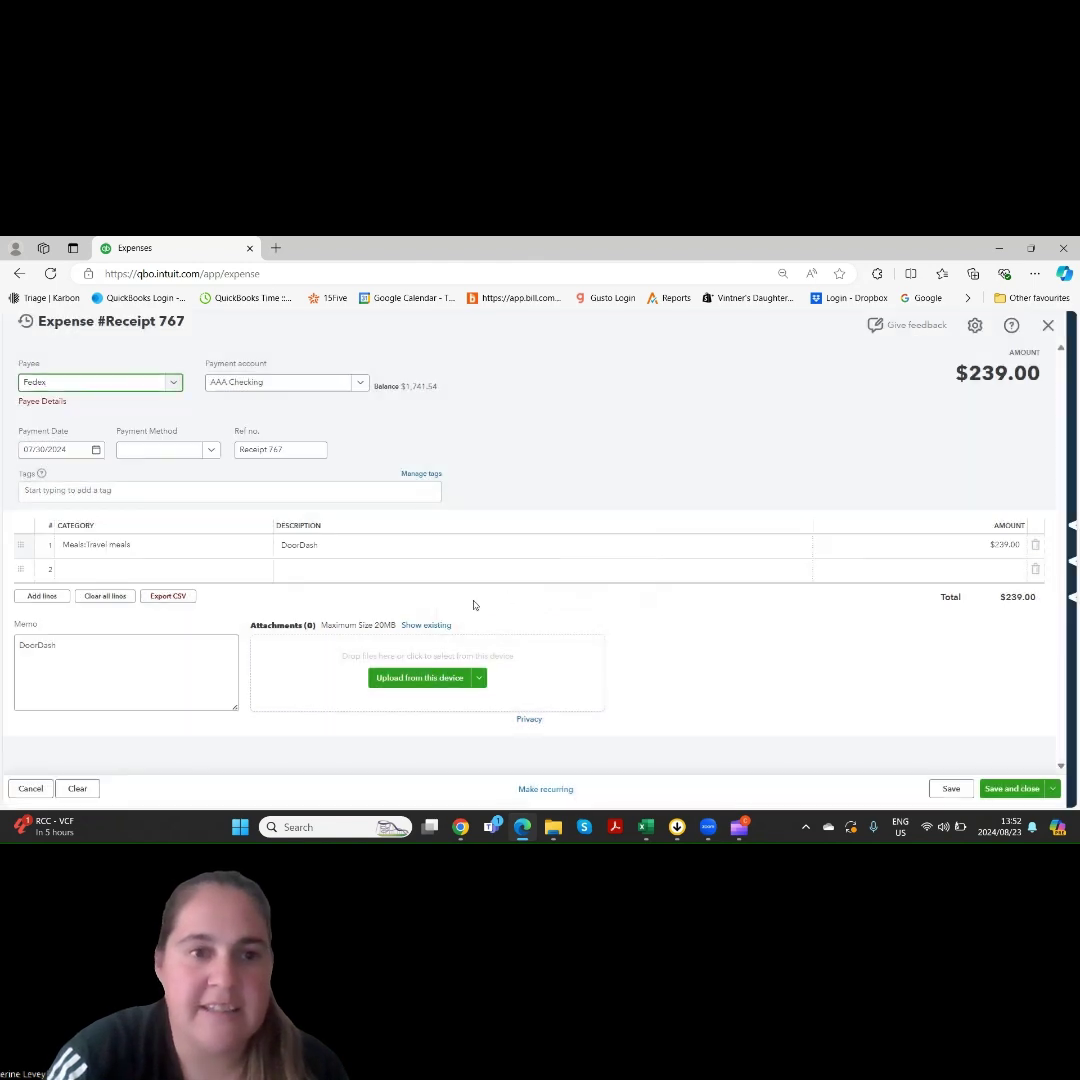
click(411, 547)
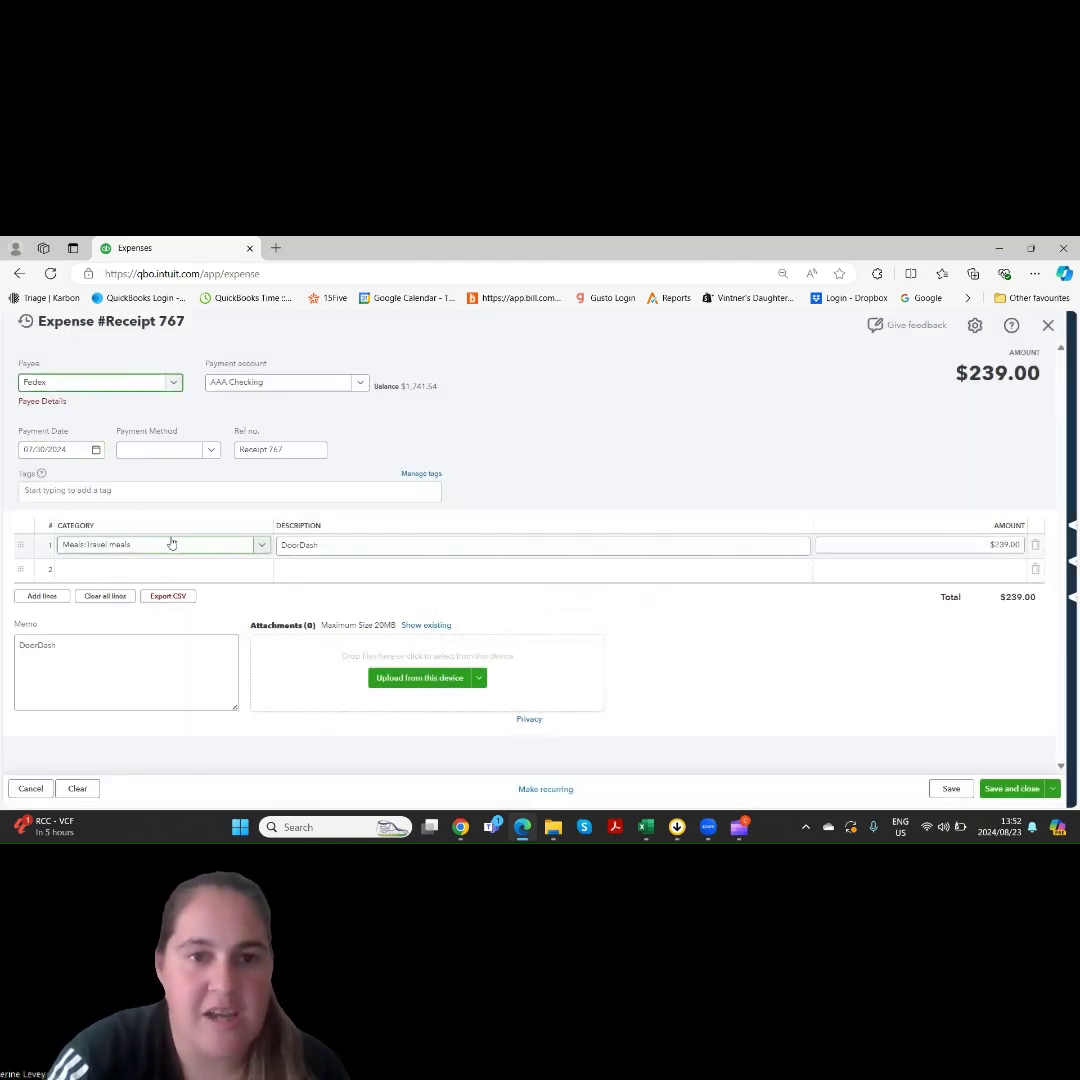
click(938, 547)
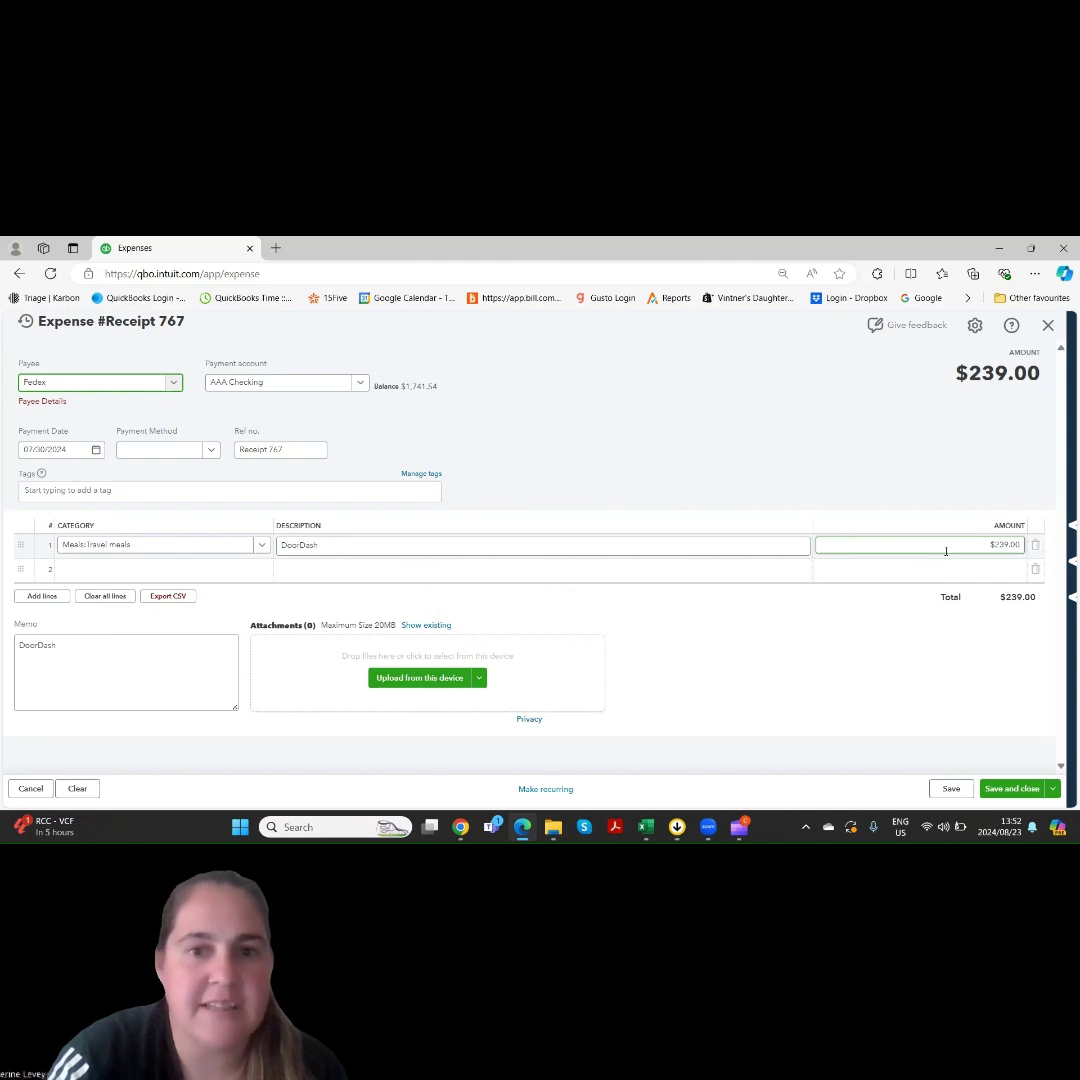
Step: Set the payment method to Credit Card and the first line's category to Office expenses:Shipping & postage
click(210, 449)
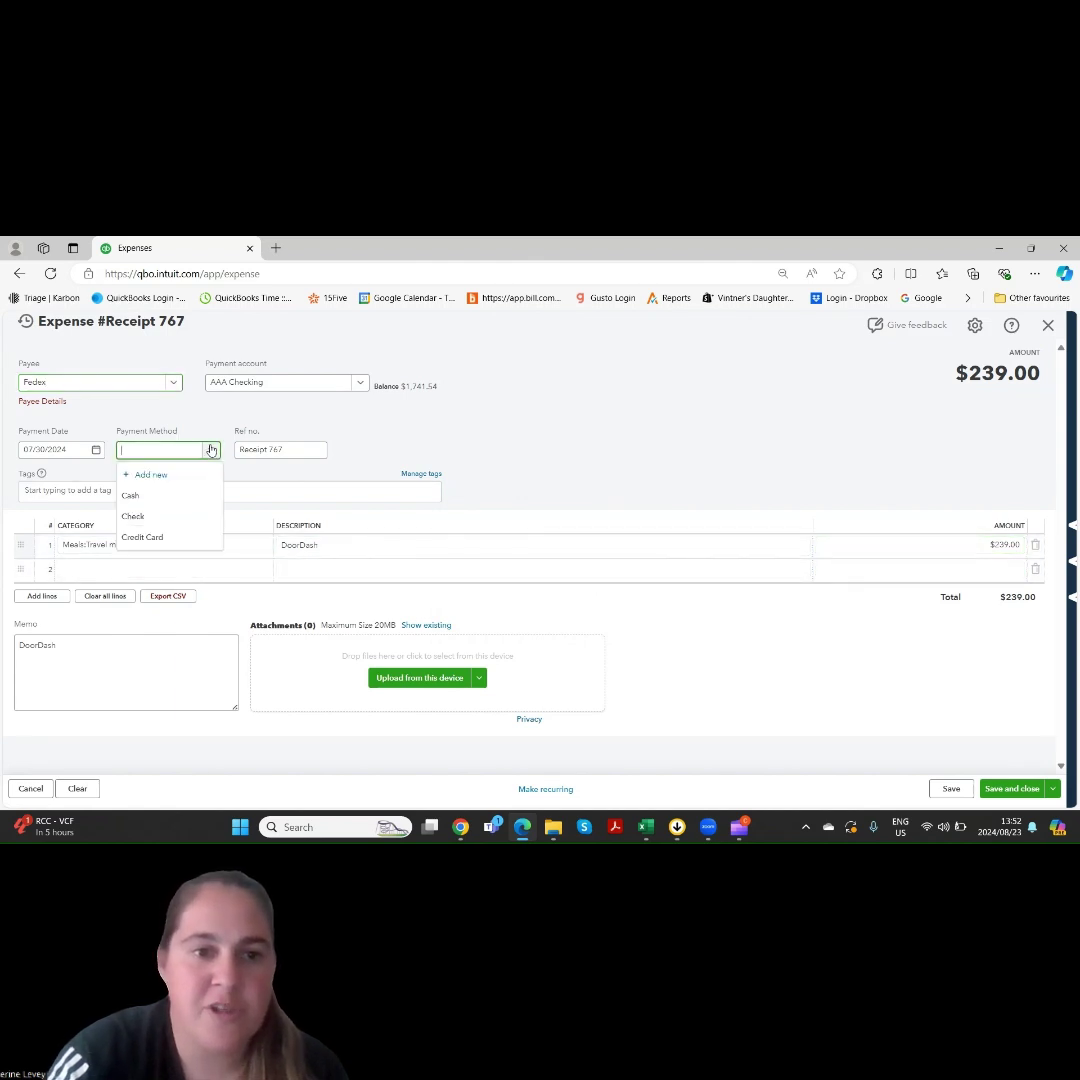
click(157, 538)
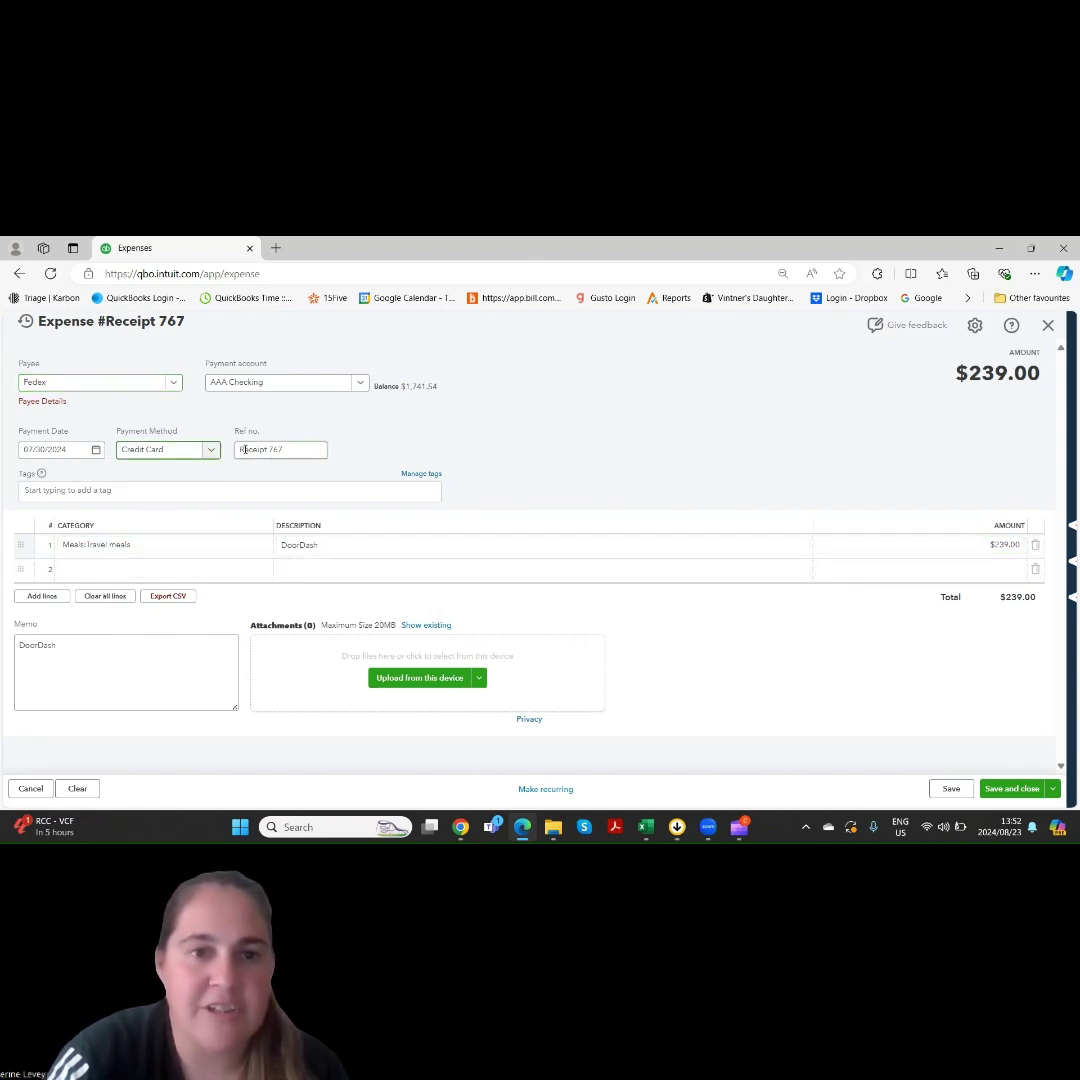
click(229, 545)
click(263, 545)
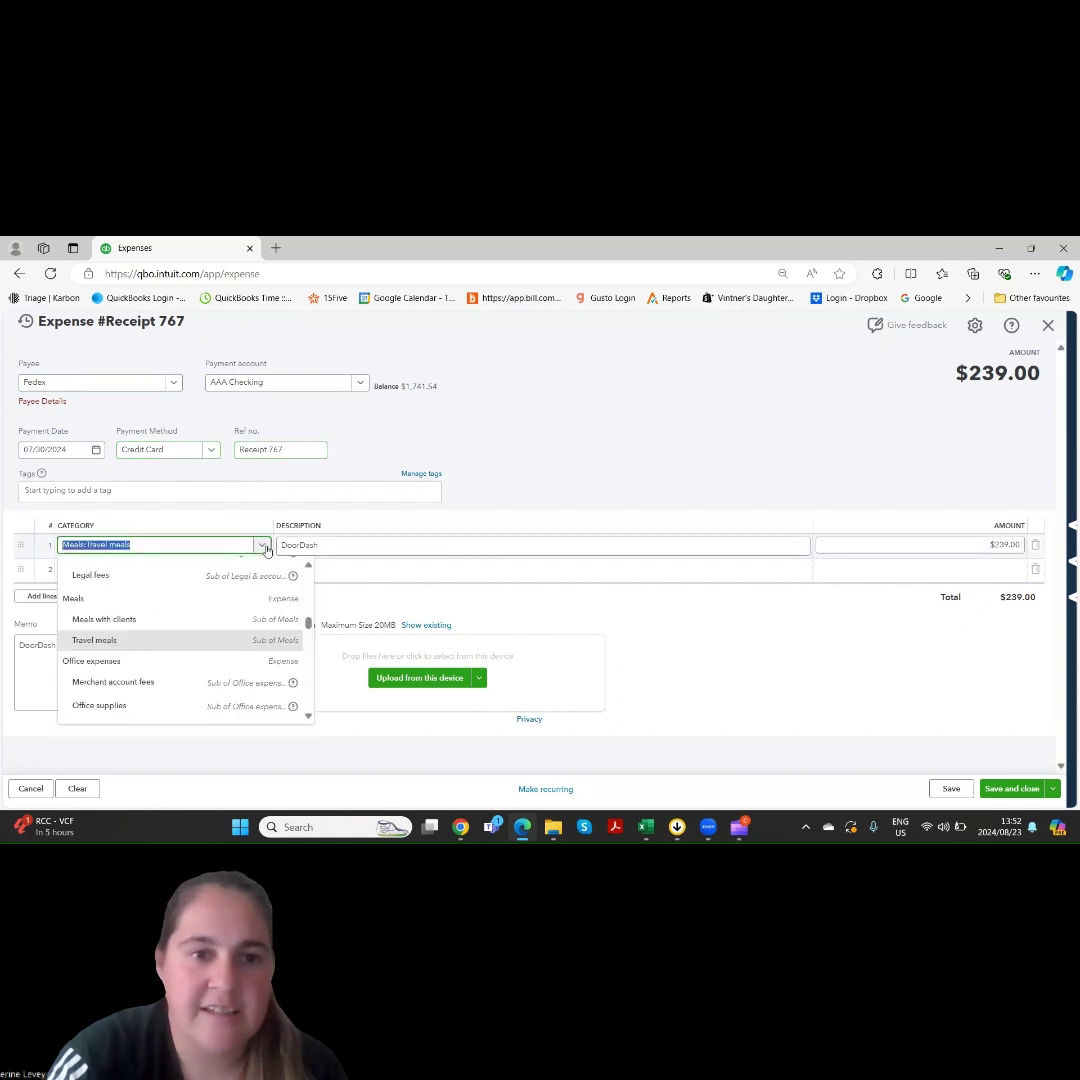
text(s:Sh)
text(ip)
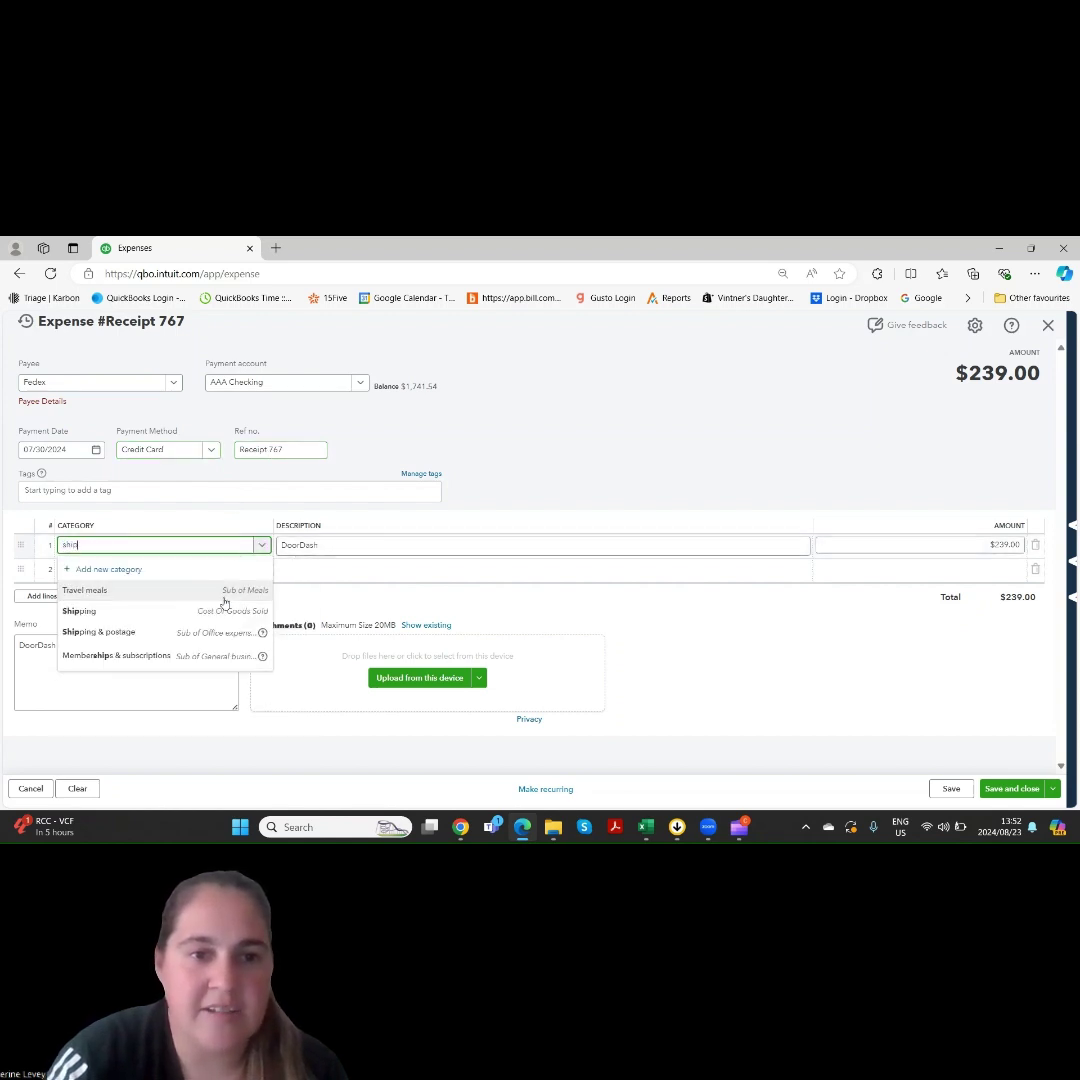
click(216, 630)
Step: Set the first line's description to Fedex and amount to 250, and replace the memo with Fedex
key(Tab)
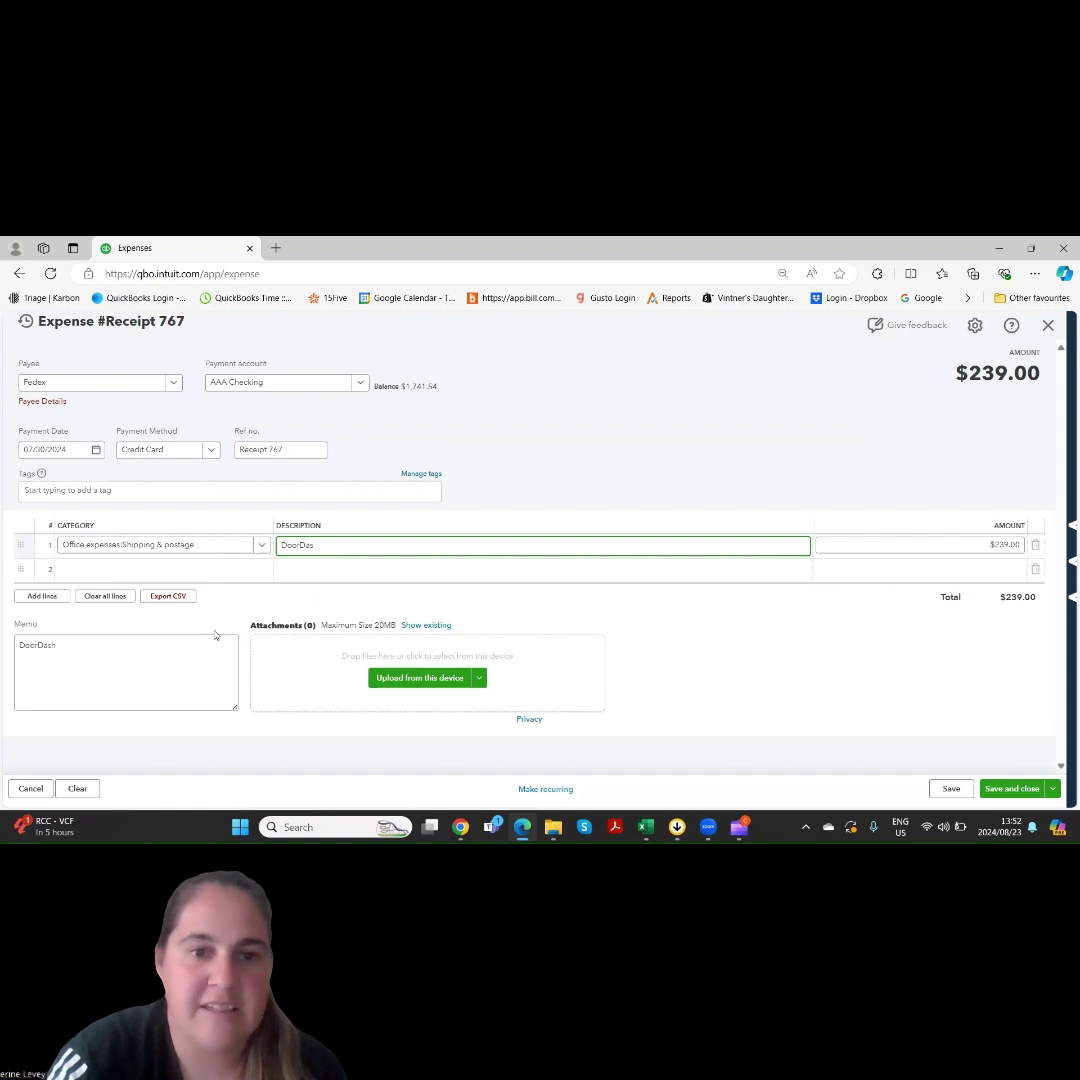
text(Fede)
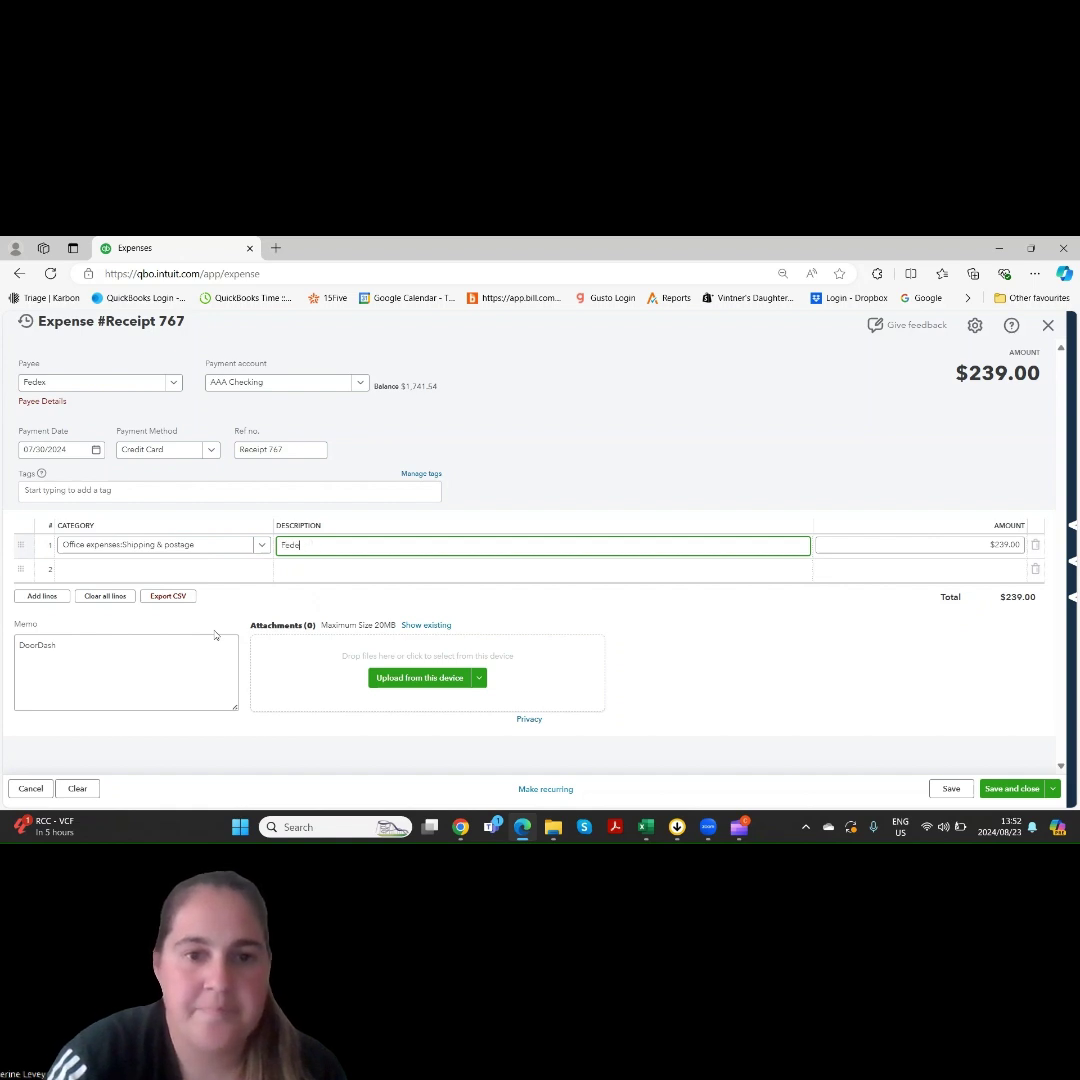
text(x)
key(Tab)
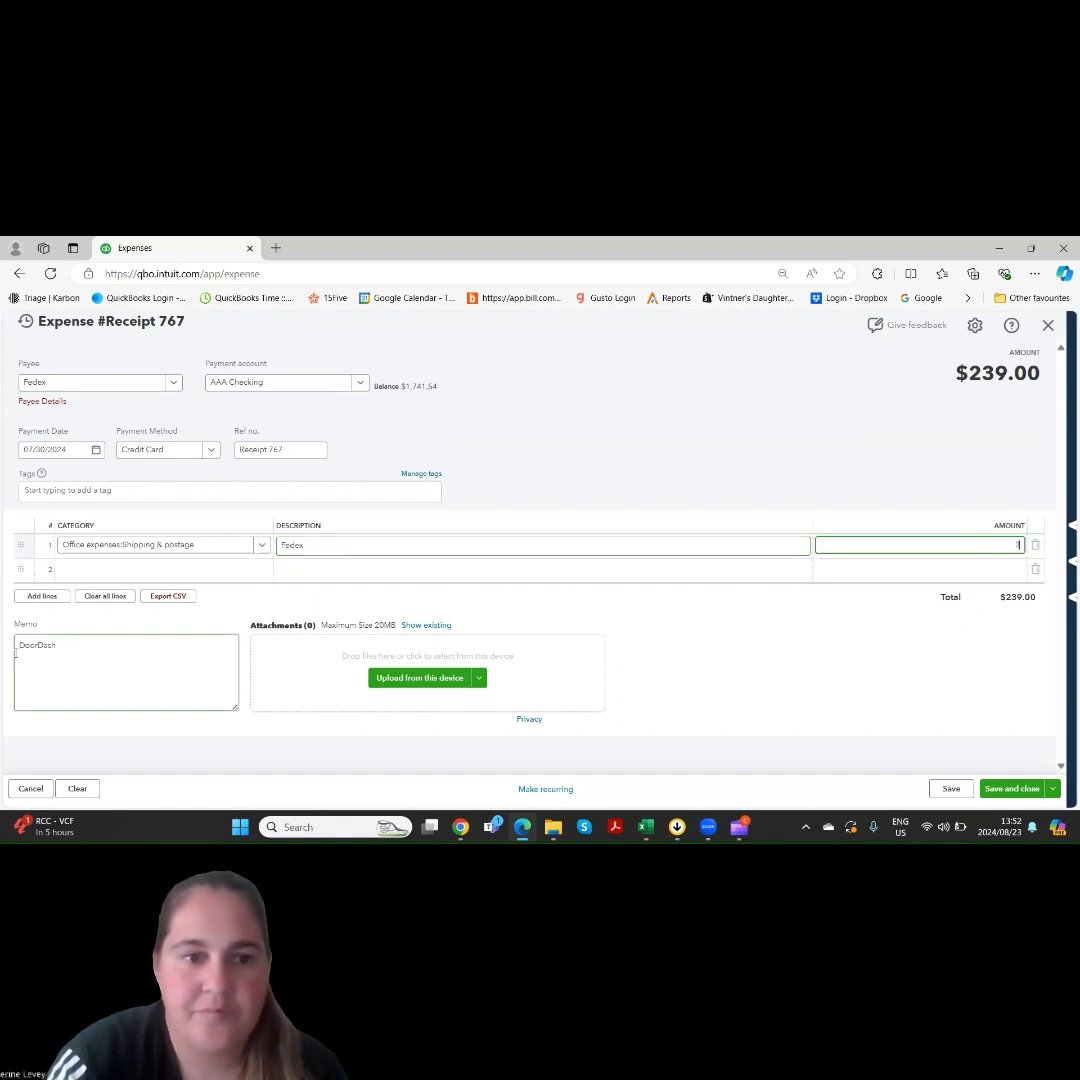
text(250)
drag(106, 646, 12, 648)
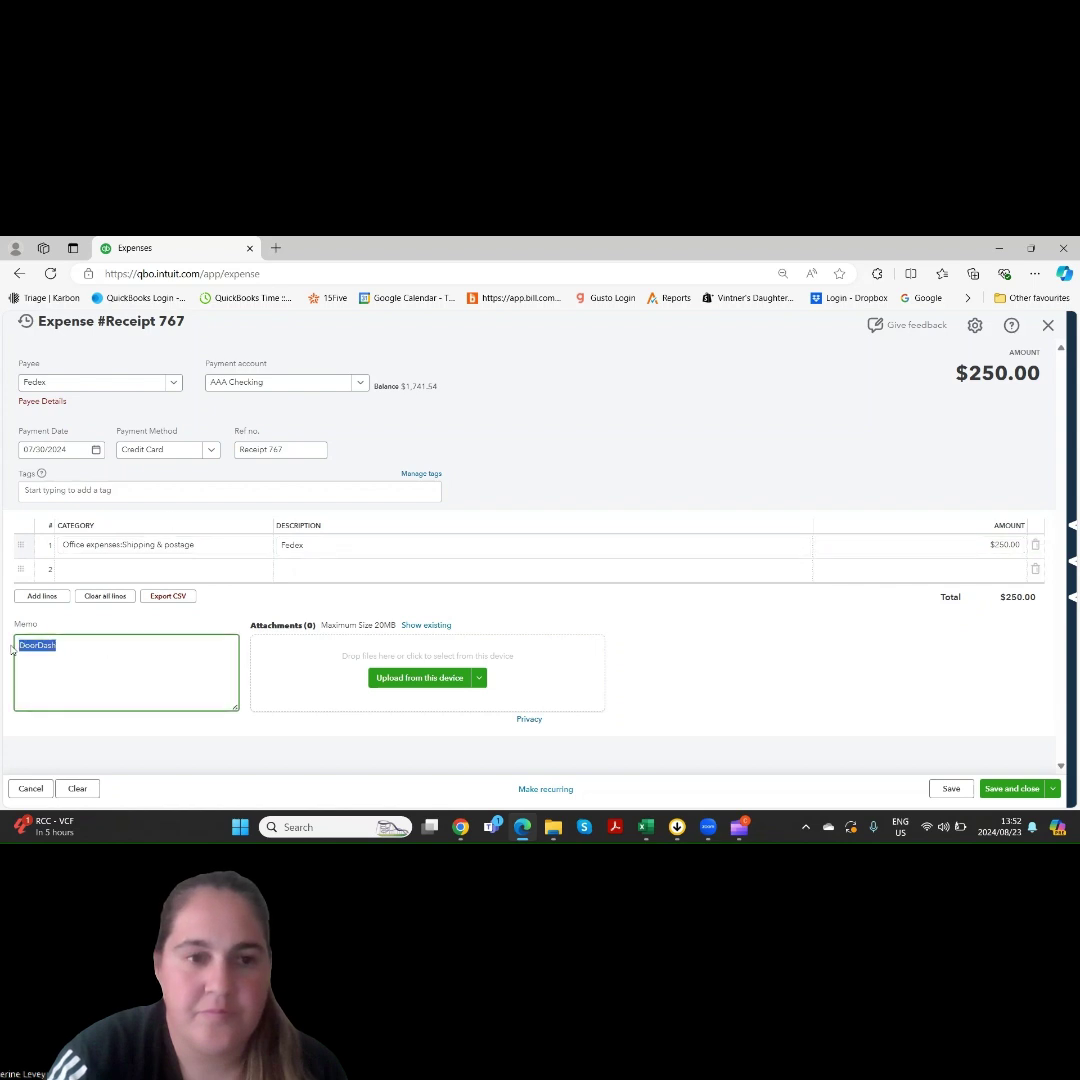
text(Fedex)
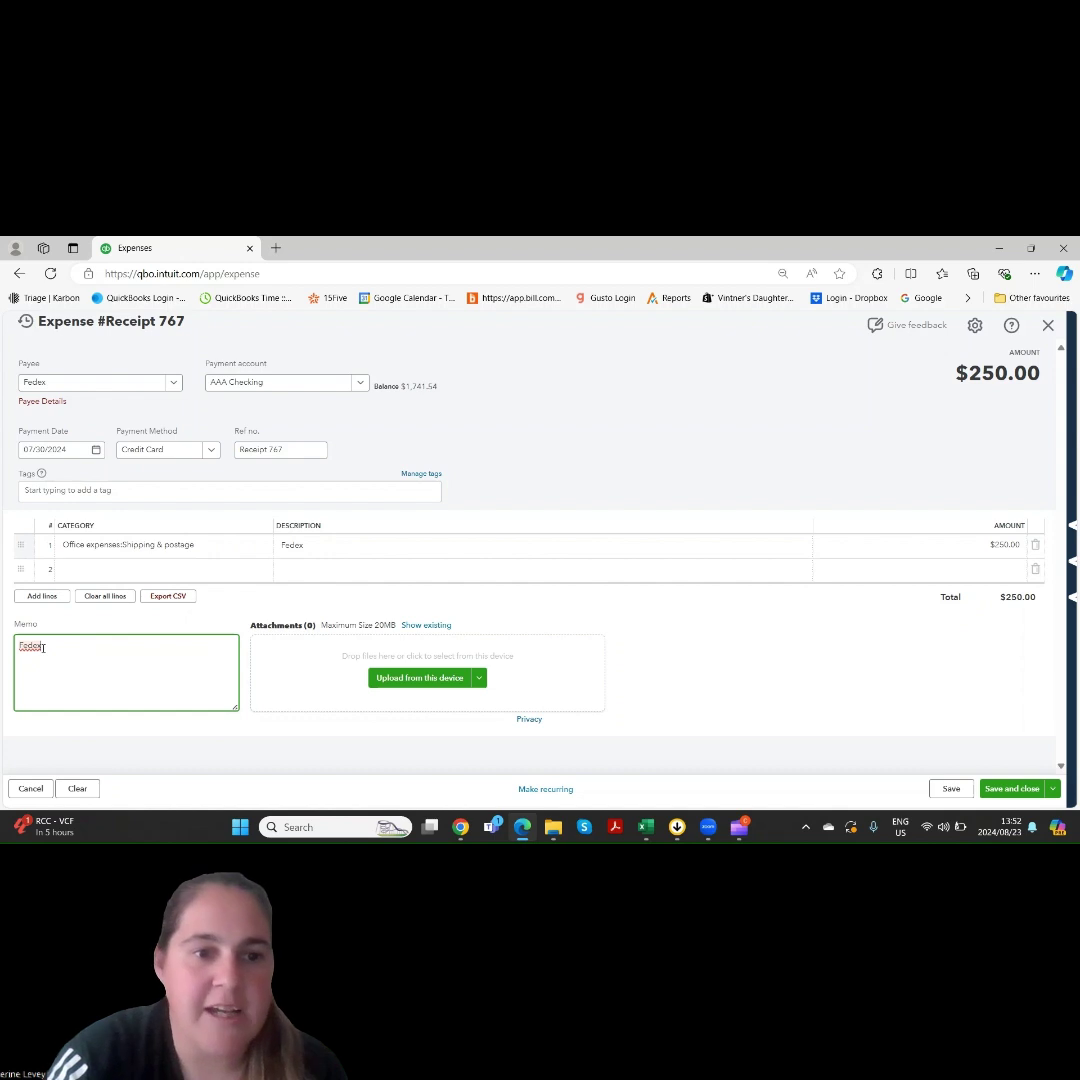
Step: Add four more blank category lines to the expense and clear all of its lines
click(42, 596)
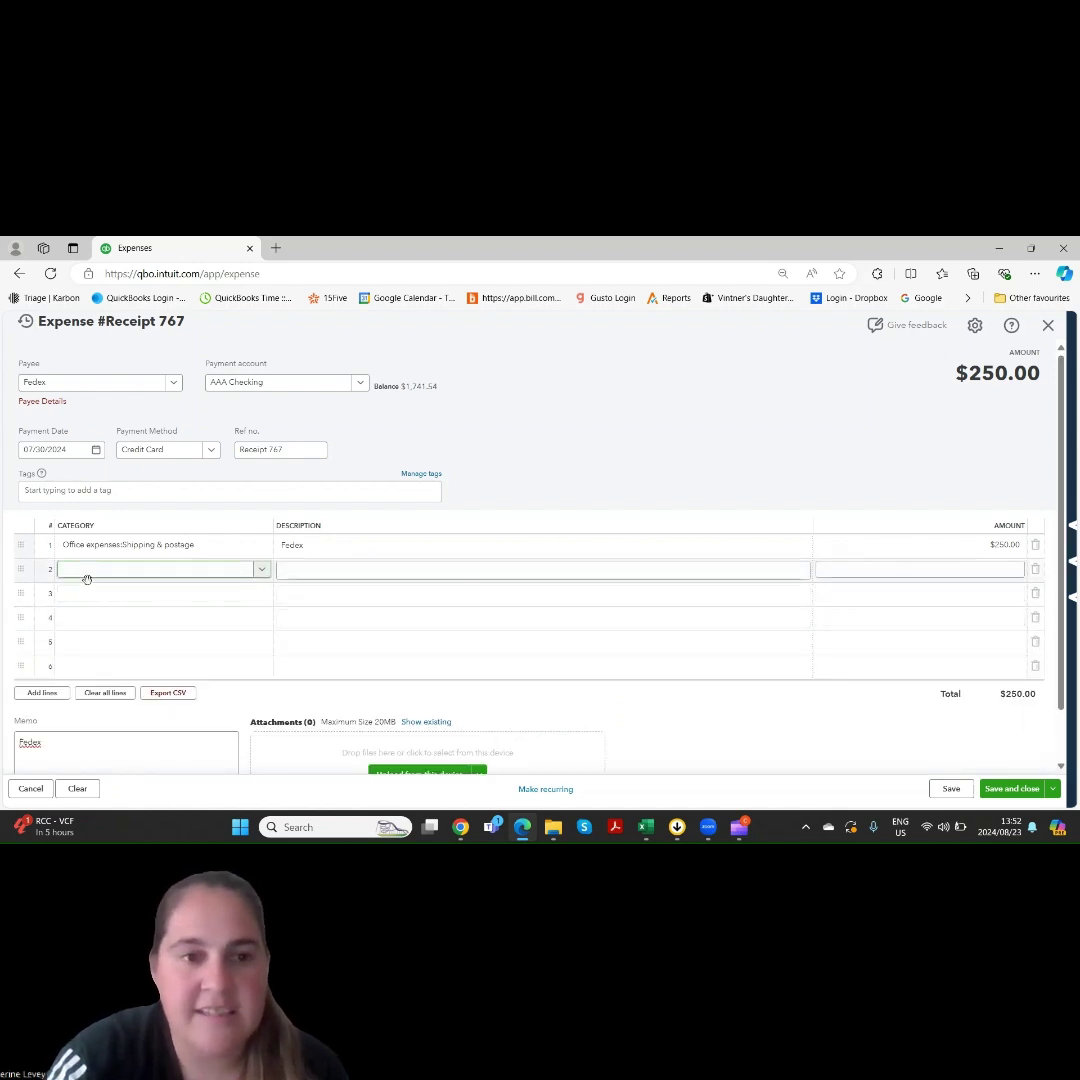
click(108, 693)
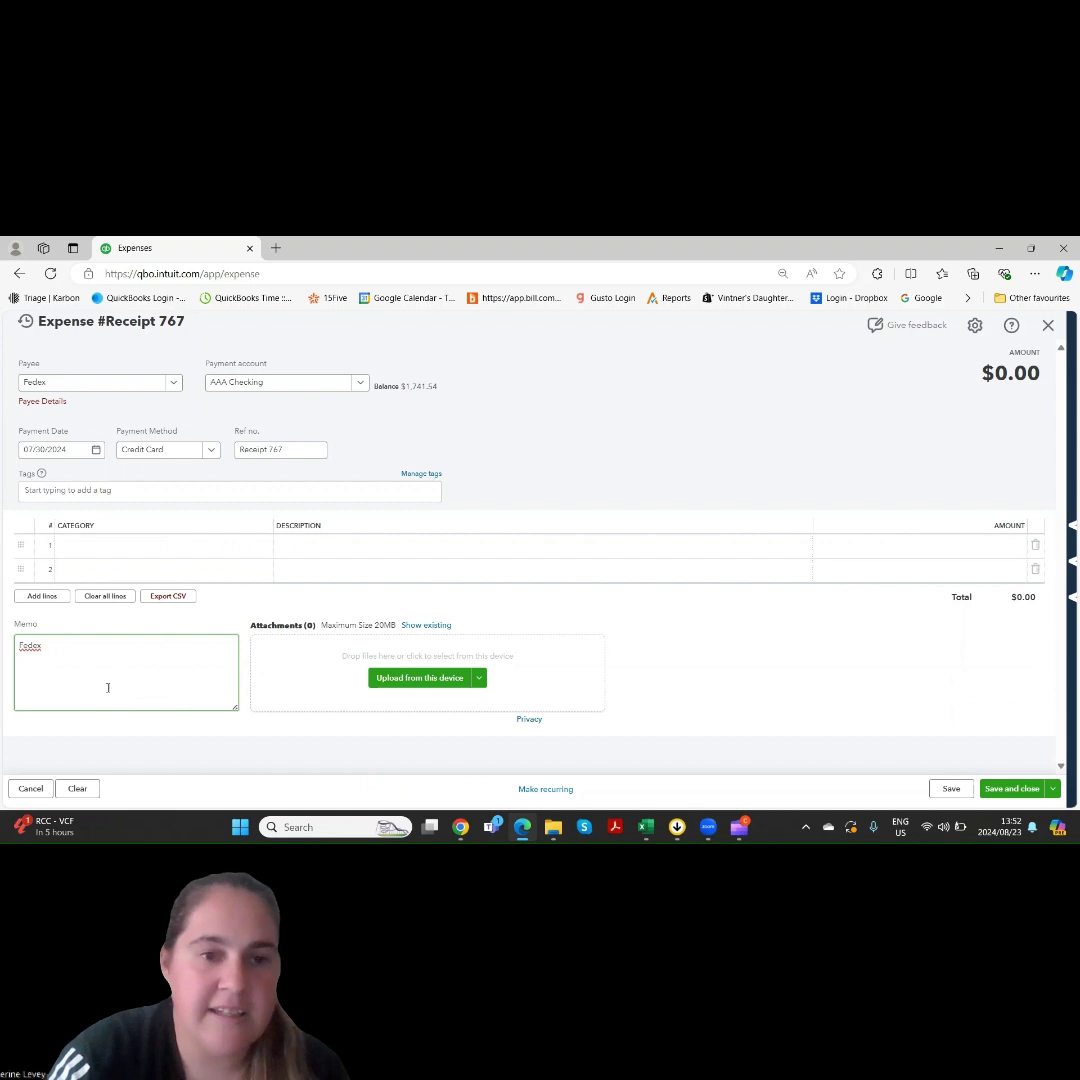
Step: Set the first line's category to Shipping & postage under Office expenses
click(110, 546)
text(s:Sh)
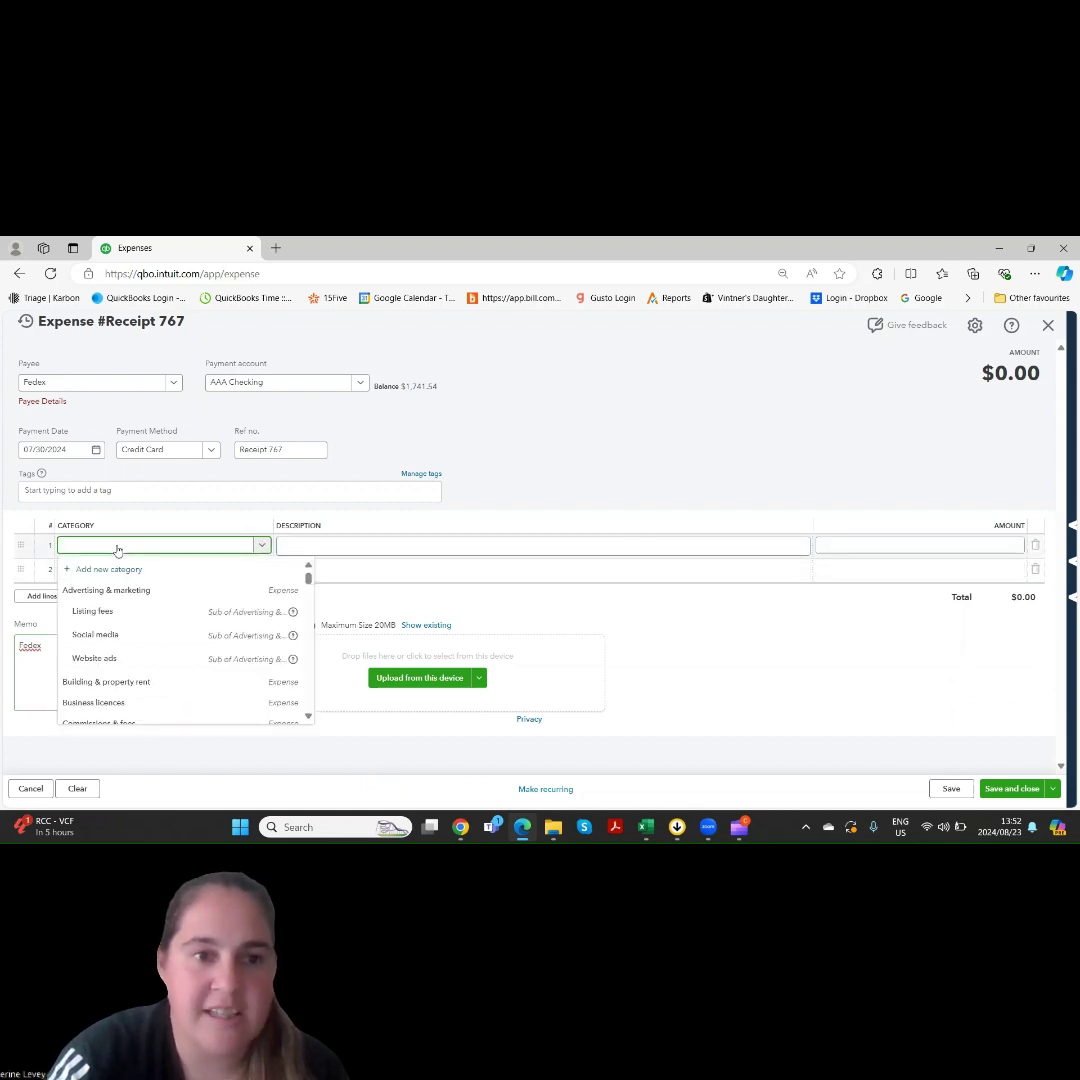
text(ip)
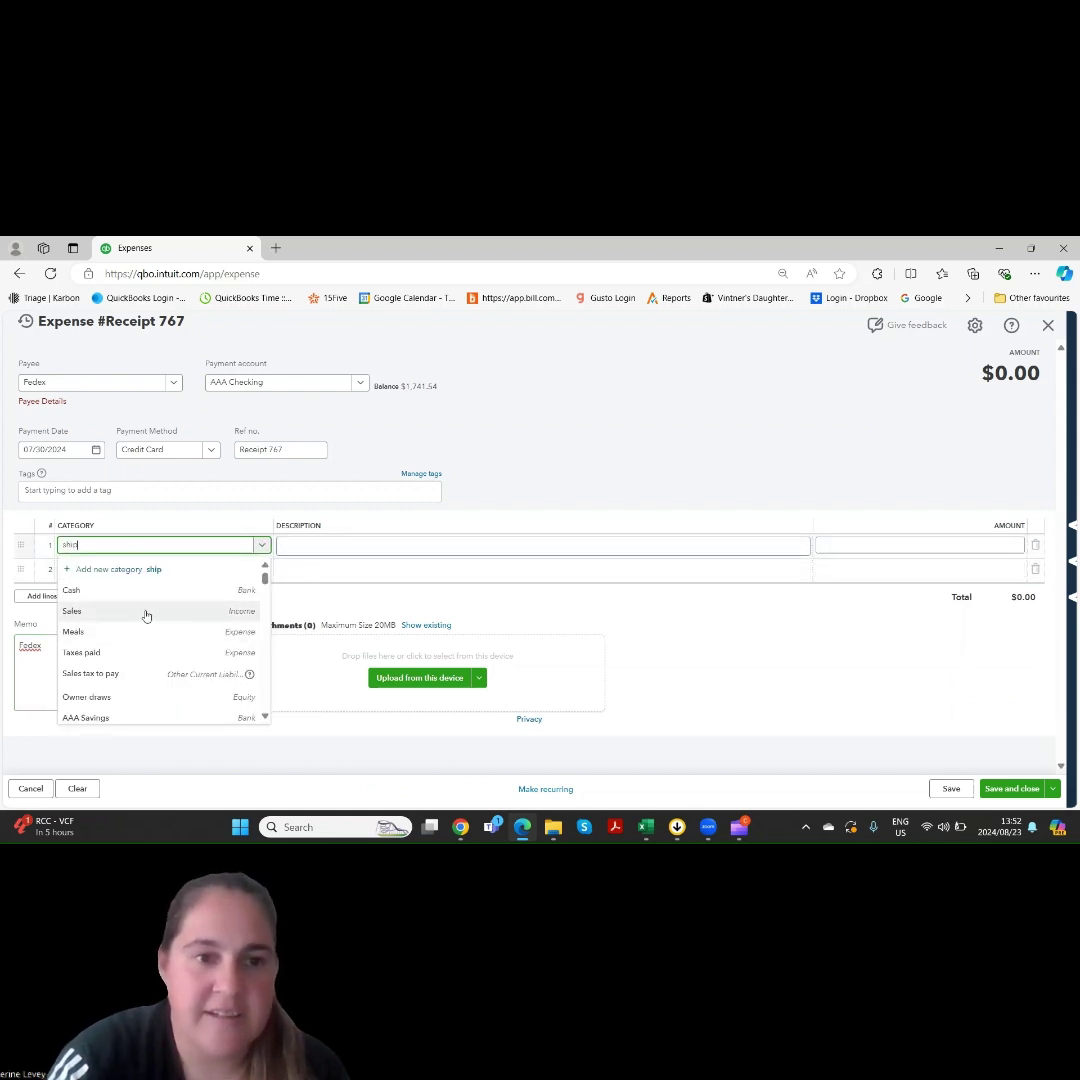
text(p)
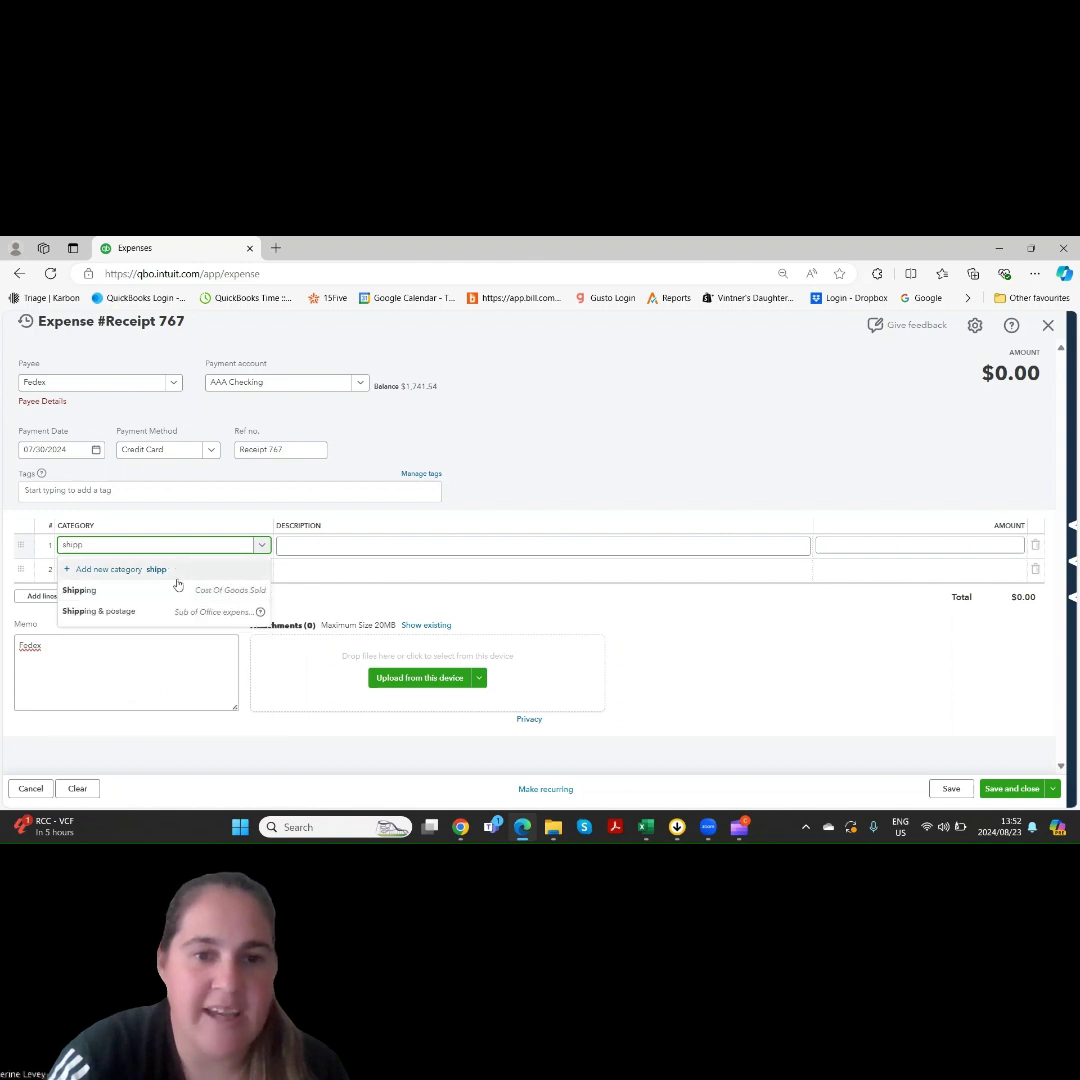
click(176, 612)
Step: Describe the first line as Fedex and set its amount to 250
click(310, 544)
text(Fe)
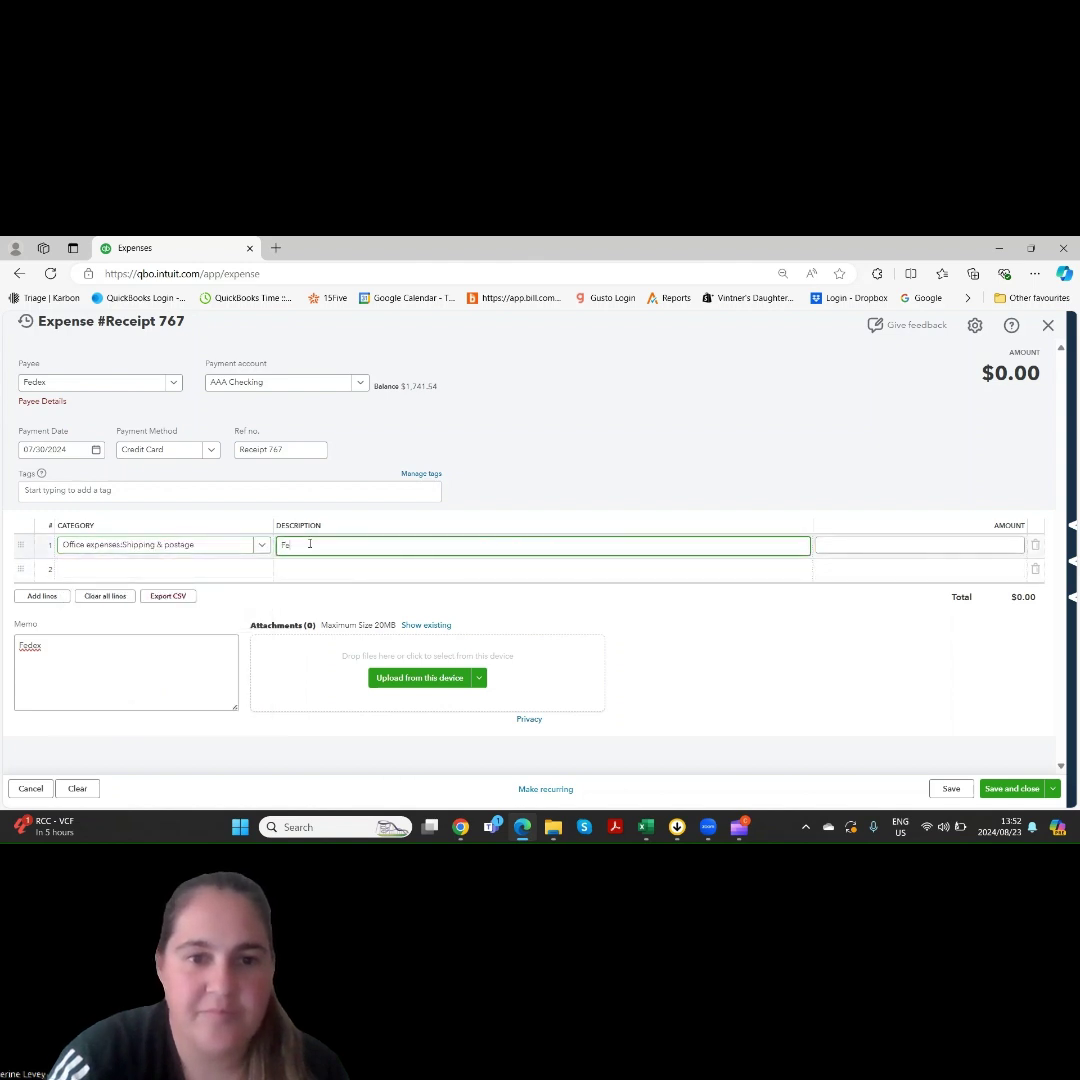
text(dex)
click(873, 544)
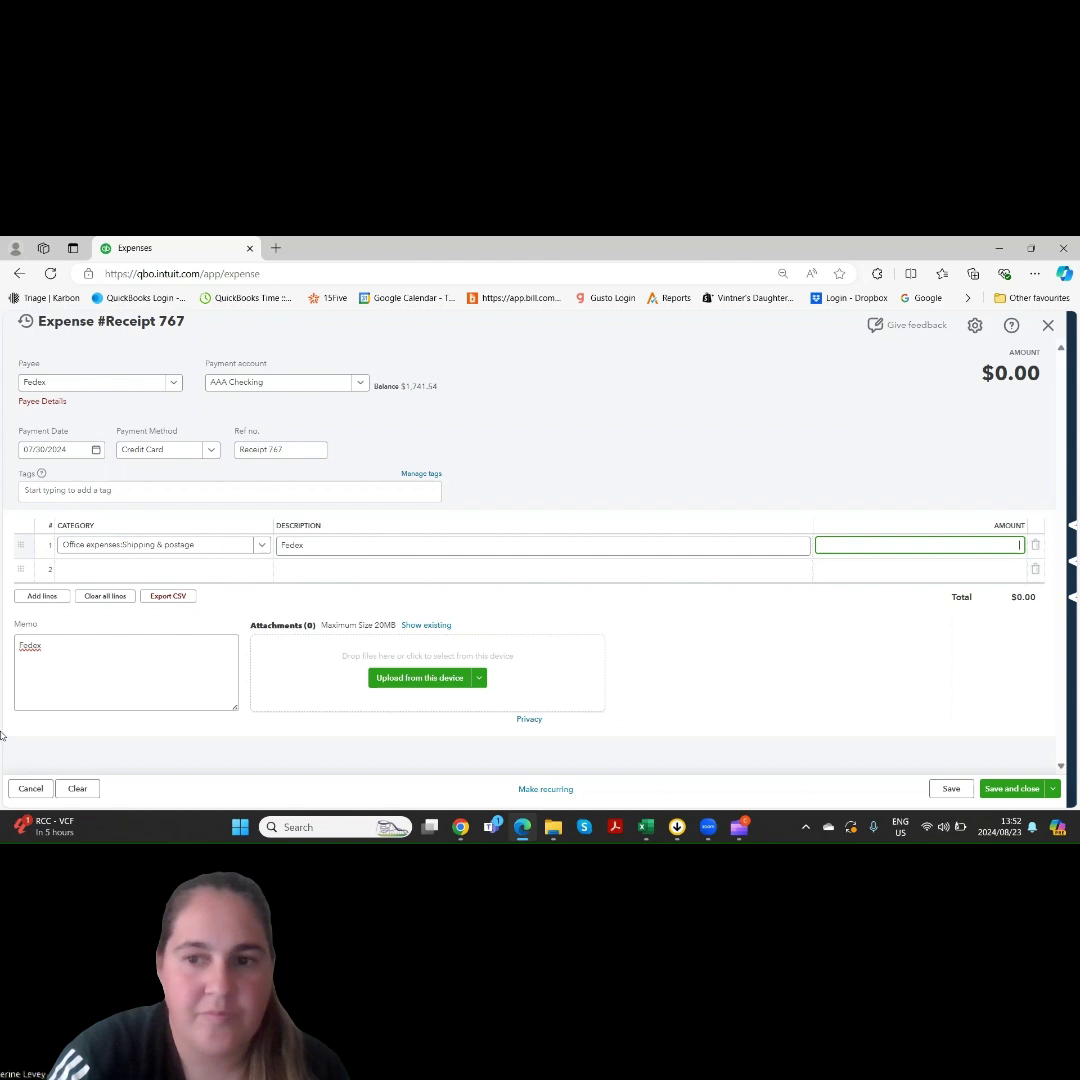
text(250)
key(Tab)
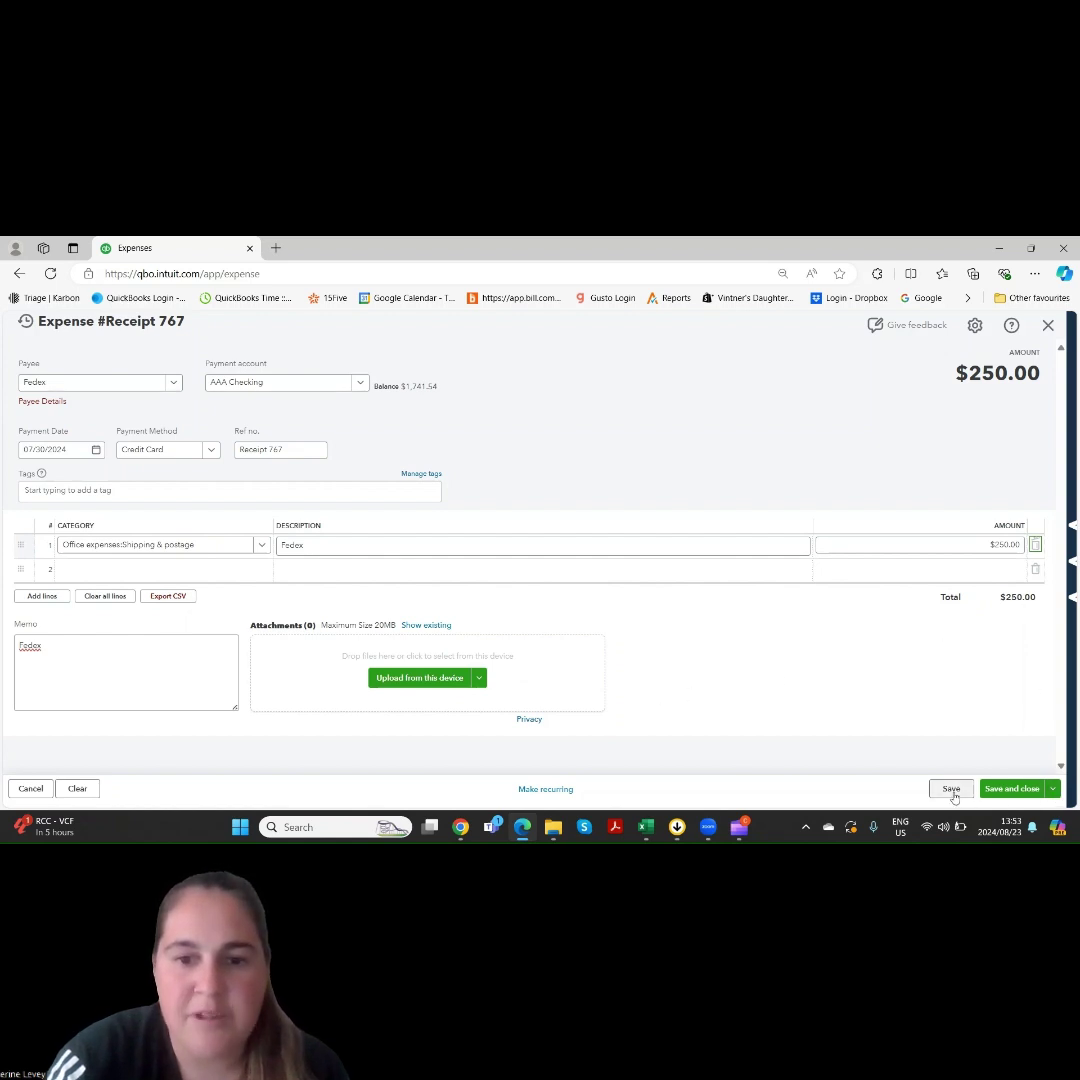
Step: Check the alternative save options and save the Fedex expense, keeping it open
click(1053, 789)
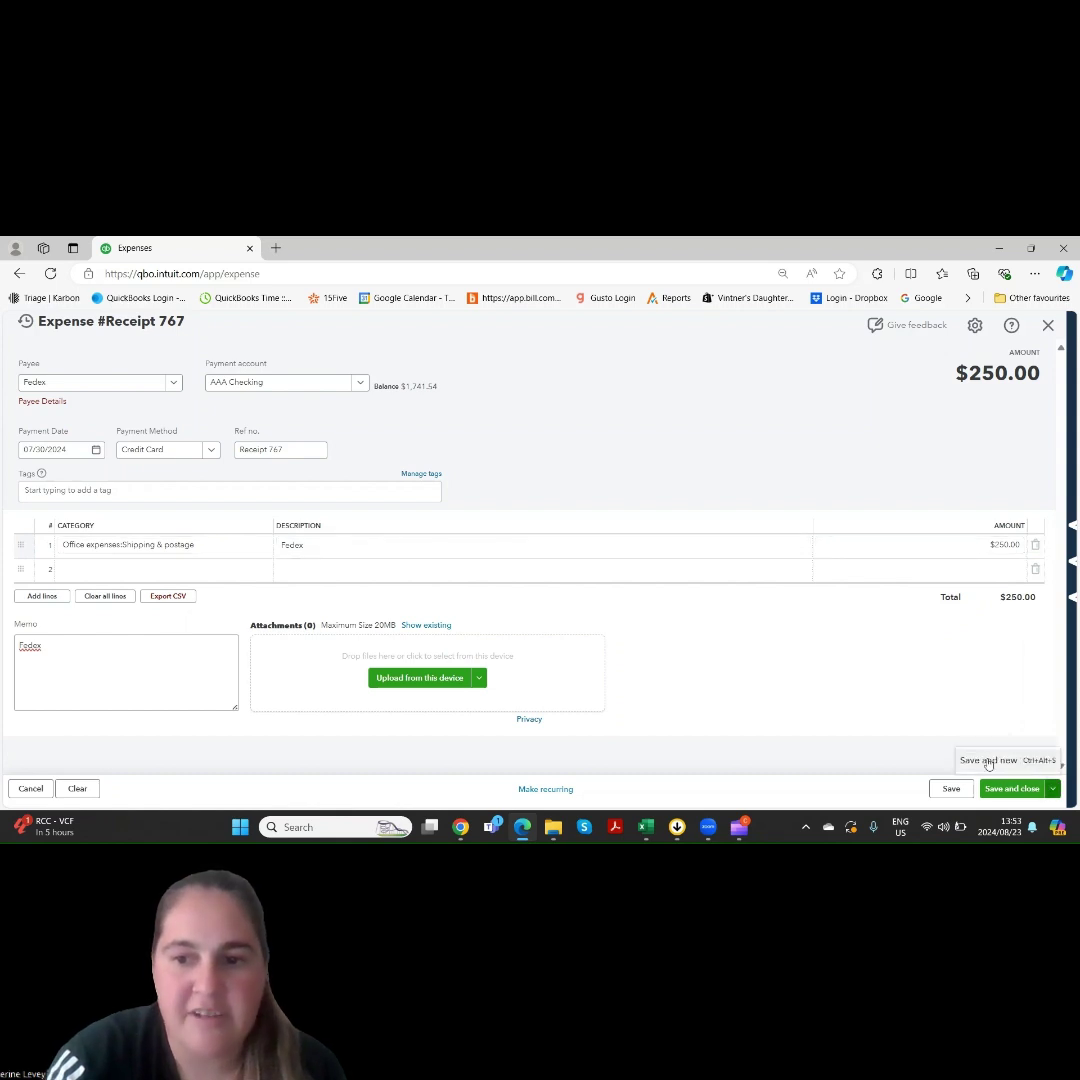
click(1053, 792)
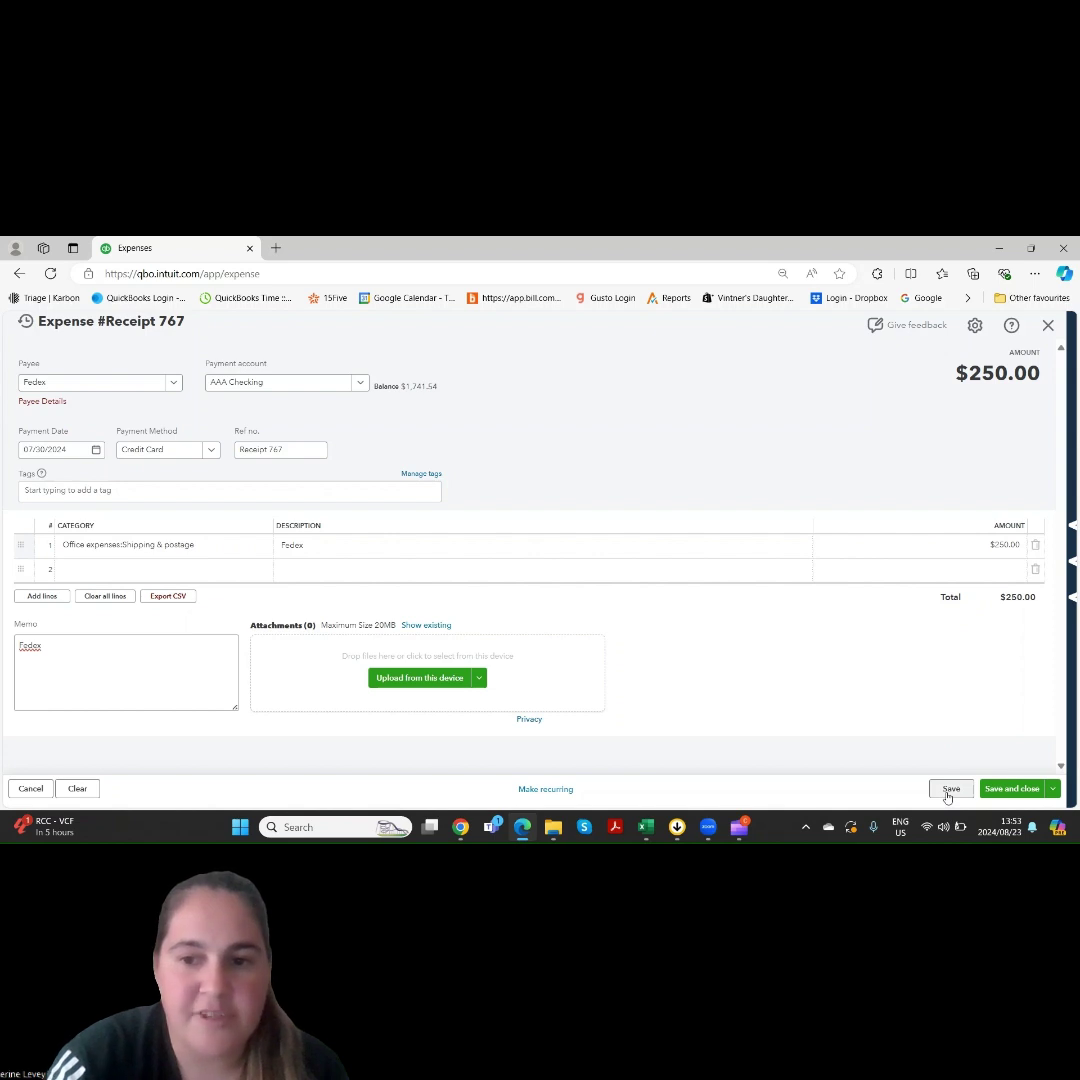
click(950, 790)
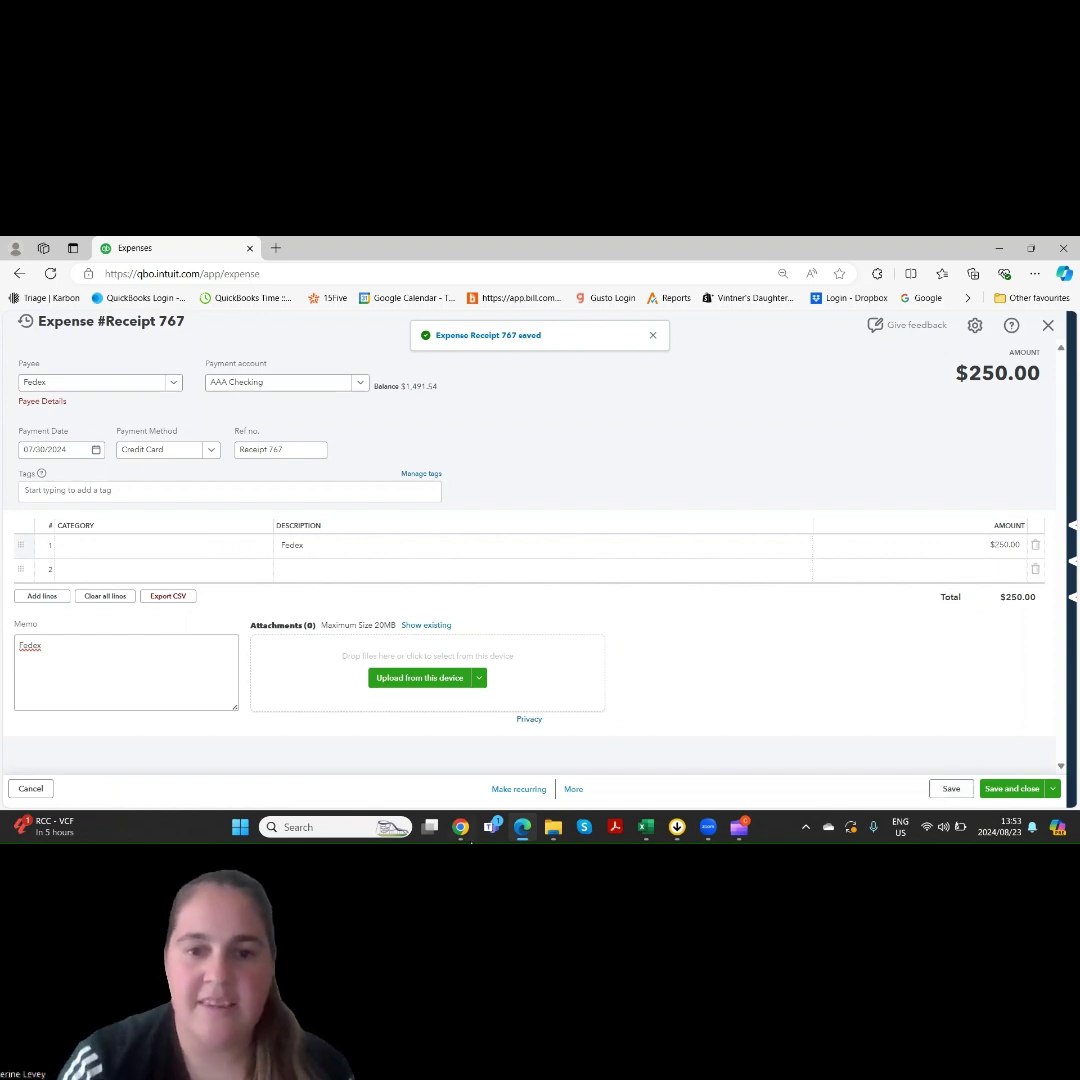
mouse_move(460, 827)
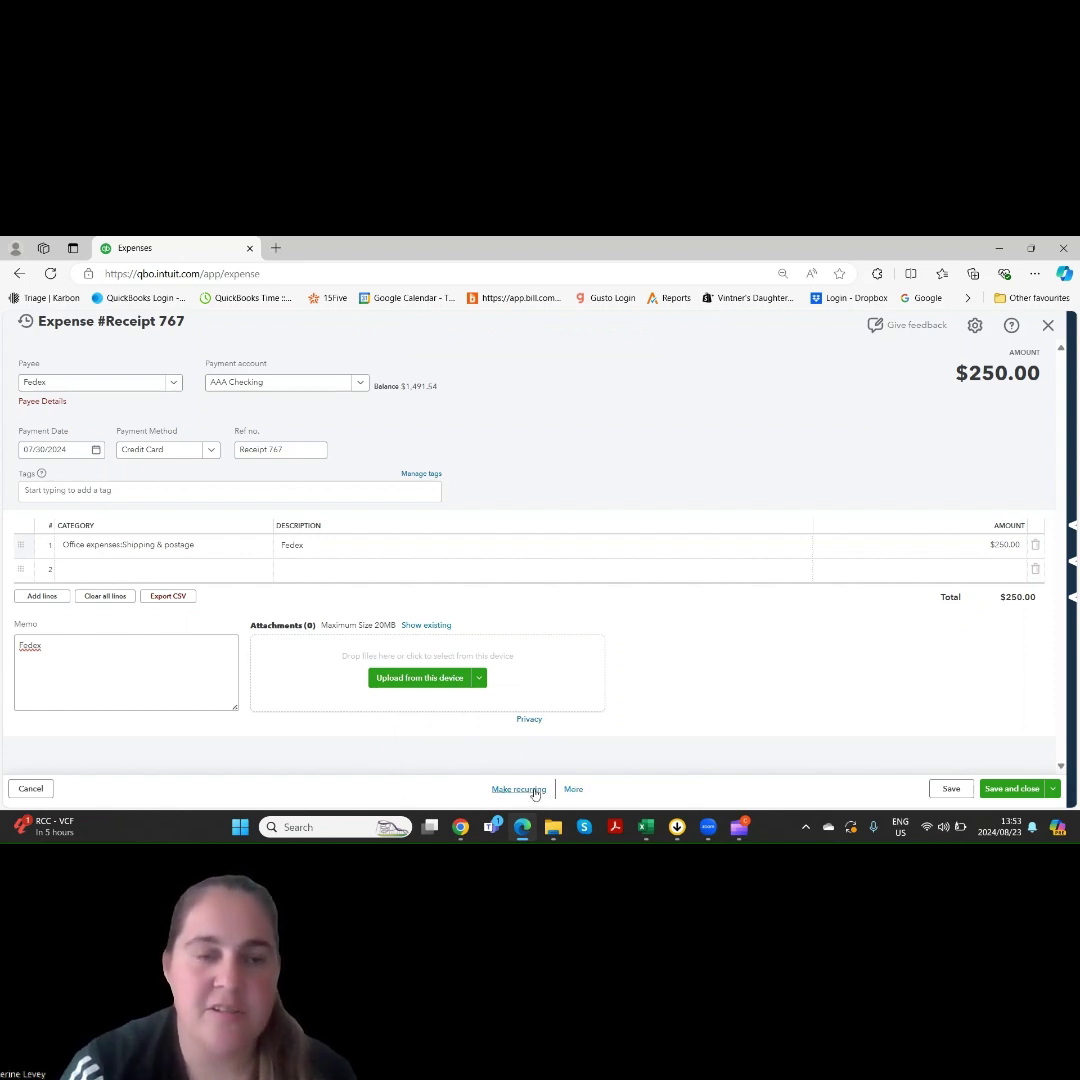
Step: Make the expense recurring with the Scheduled type, created 1 day in advance
click(532, 790)
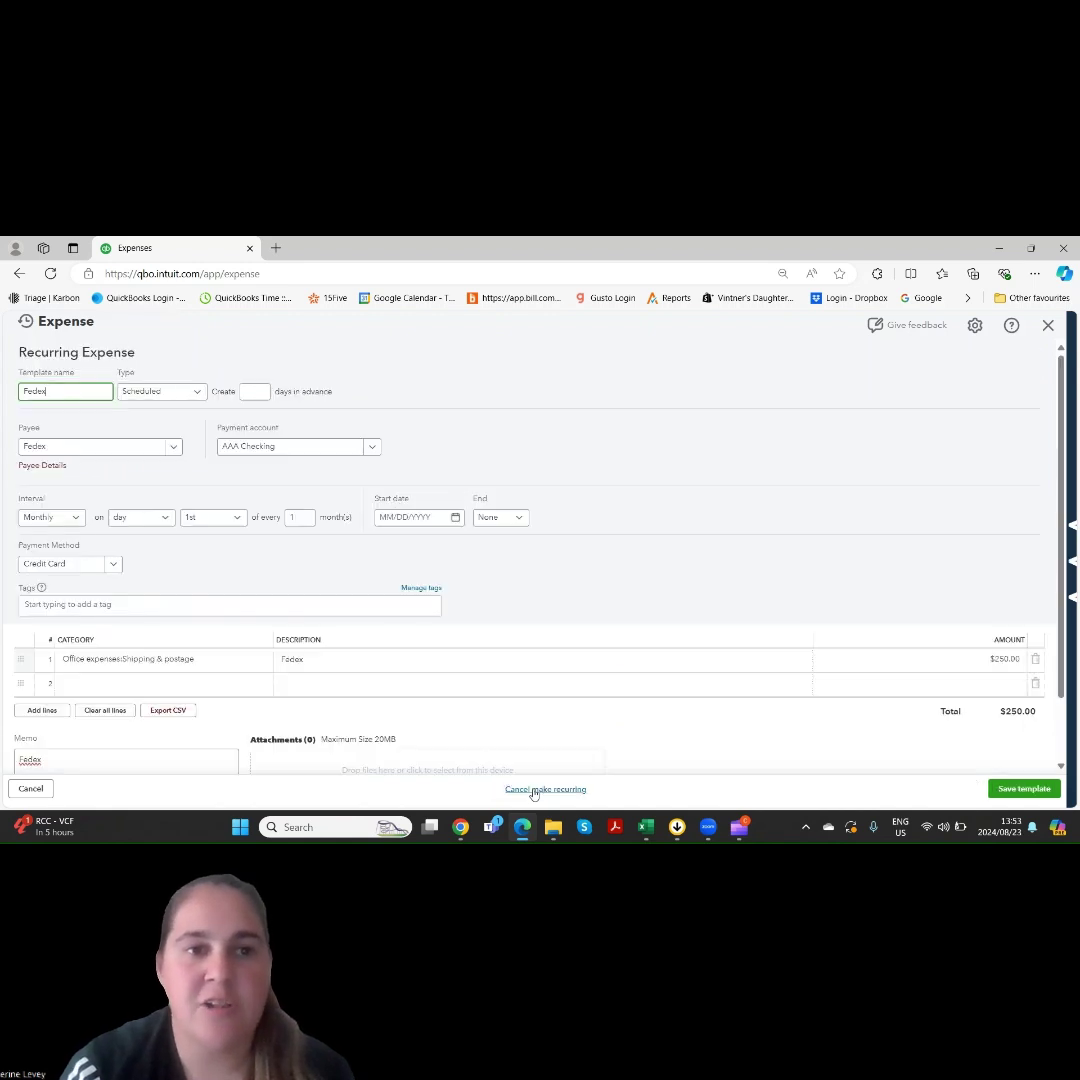
click(92, 389)
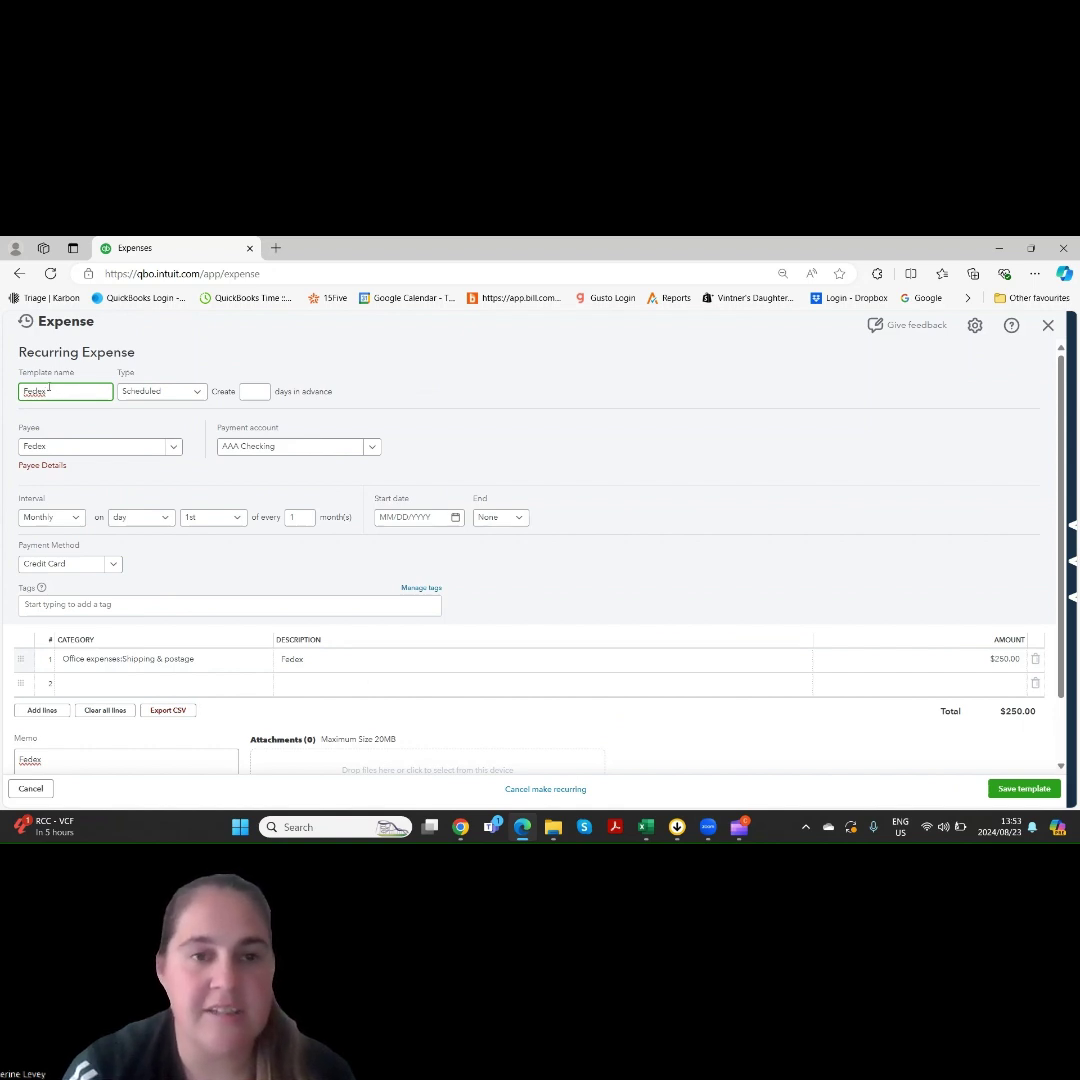
click(198, 392)
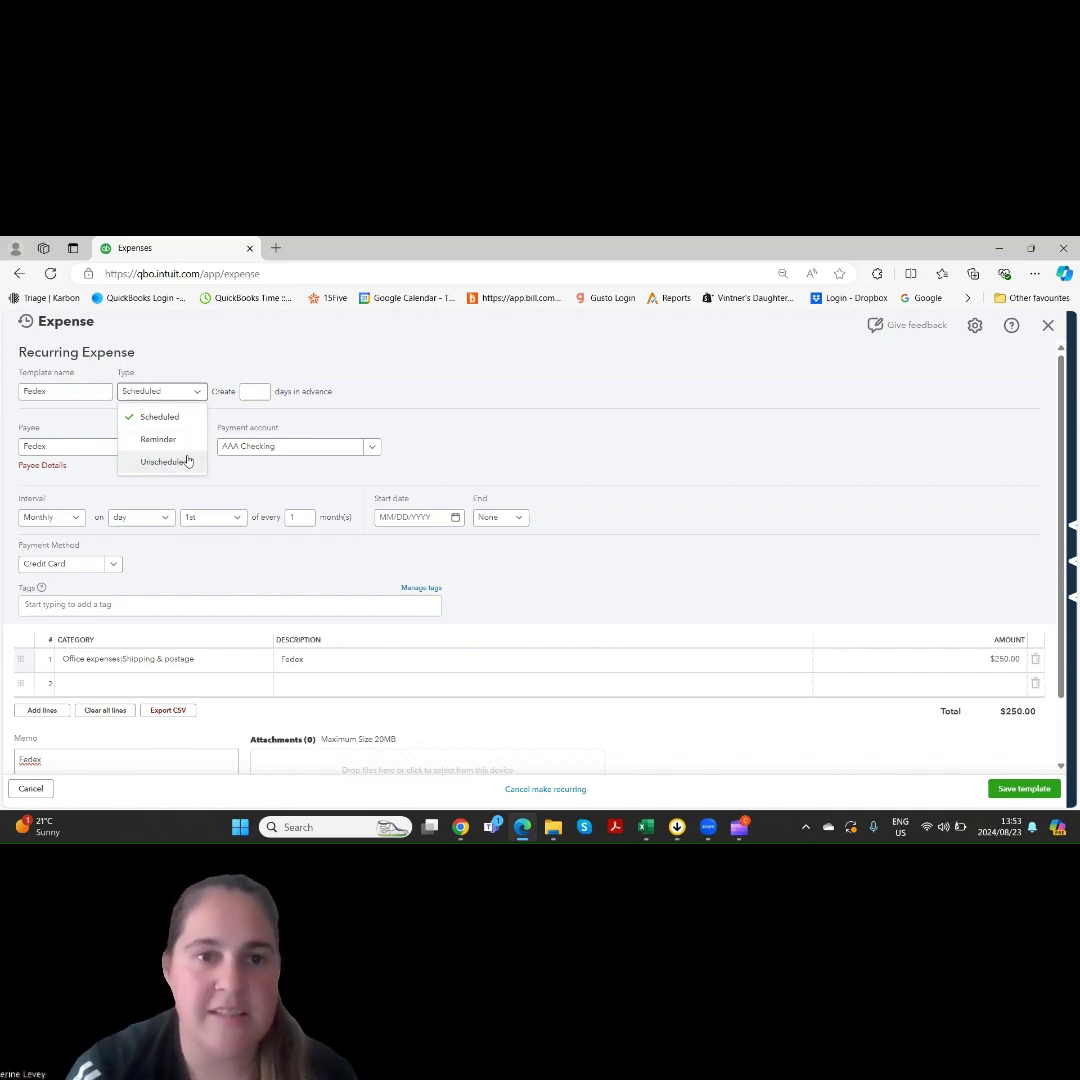
click(193, 393)
click(243, 393)
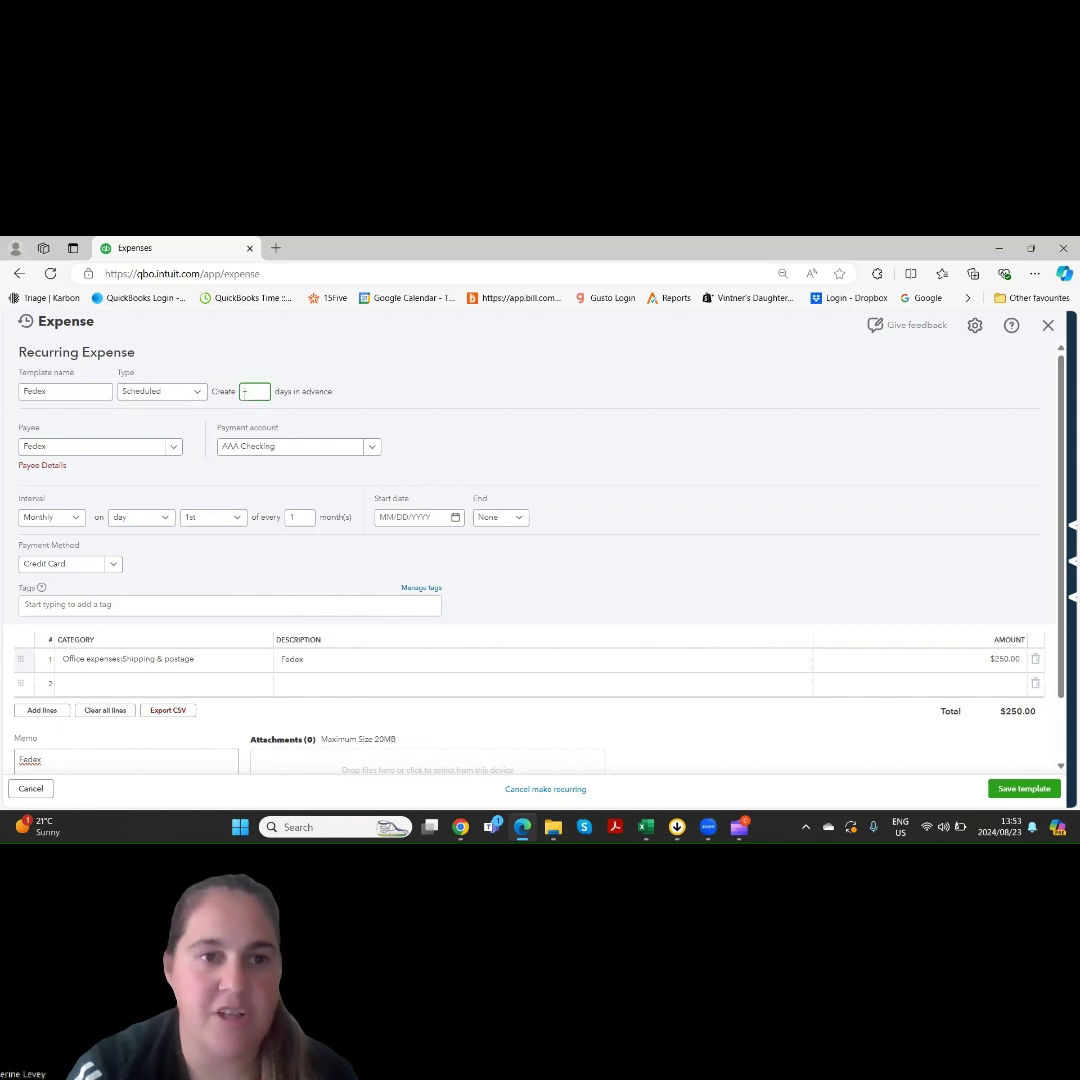
text(1)
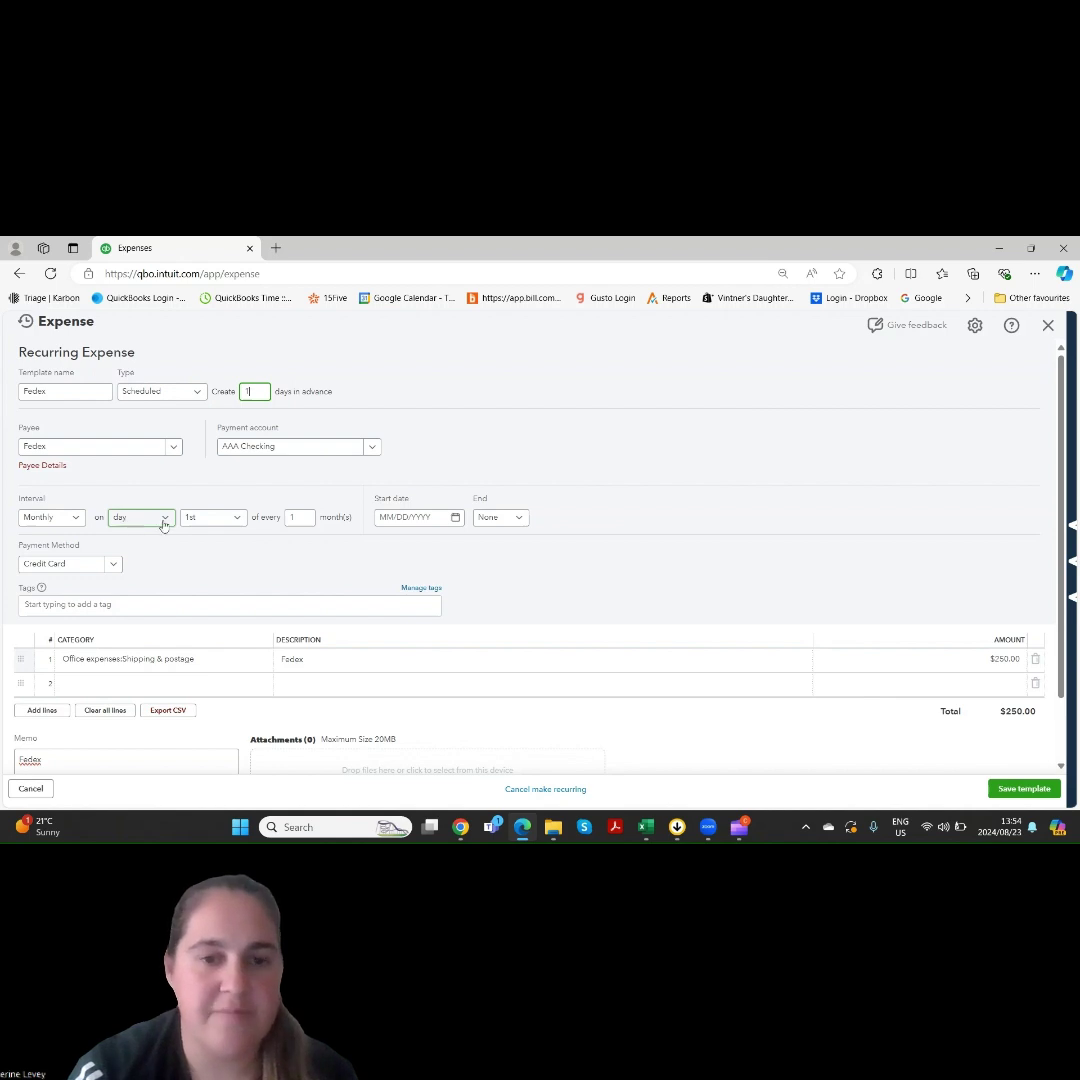
Step: Schedule the recurring expense for the last day of each month, starting 08/31/2024
click(239, 520)
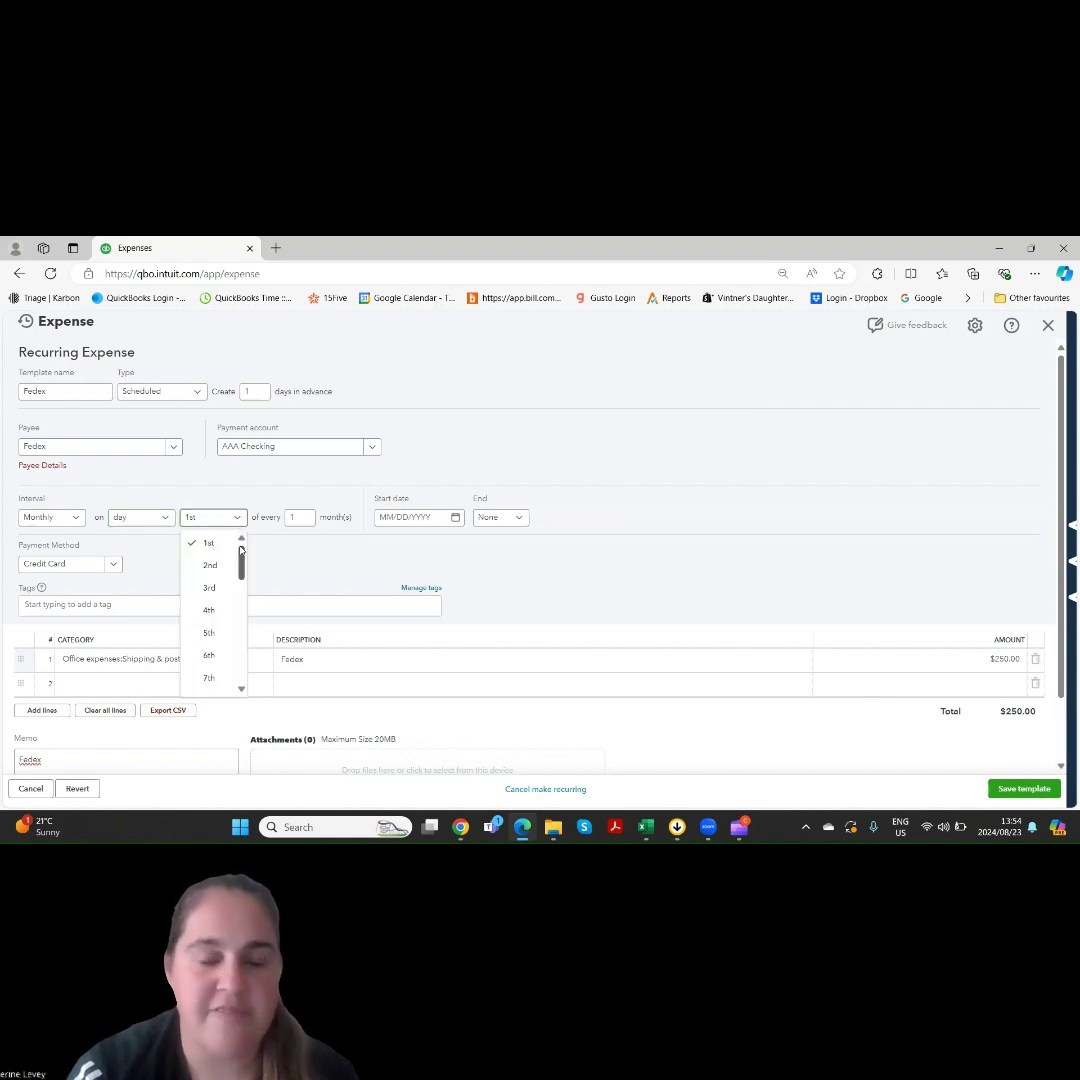
drag(241, 567, 240, 664)
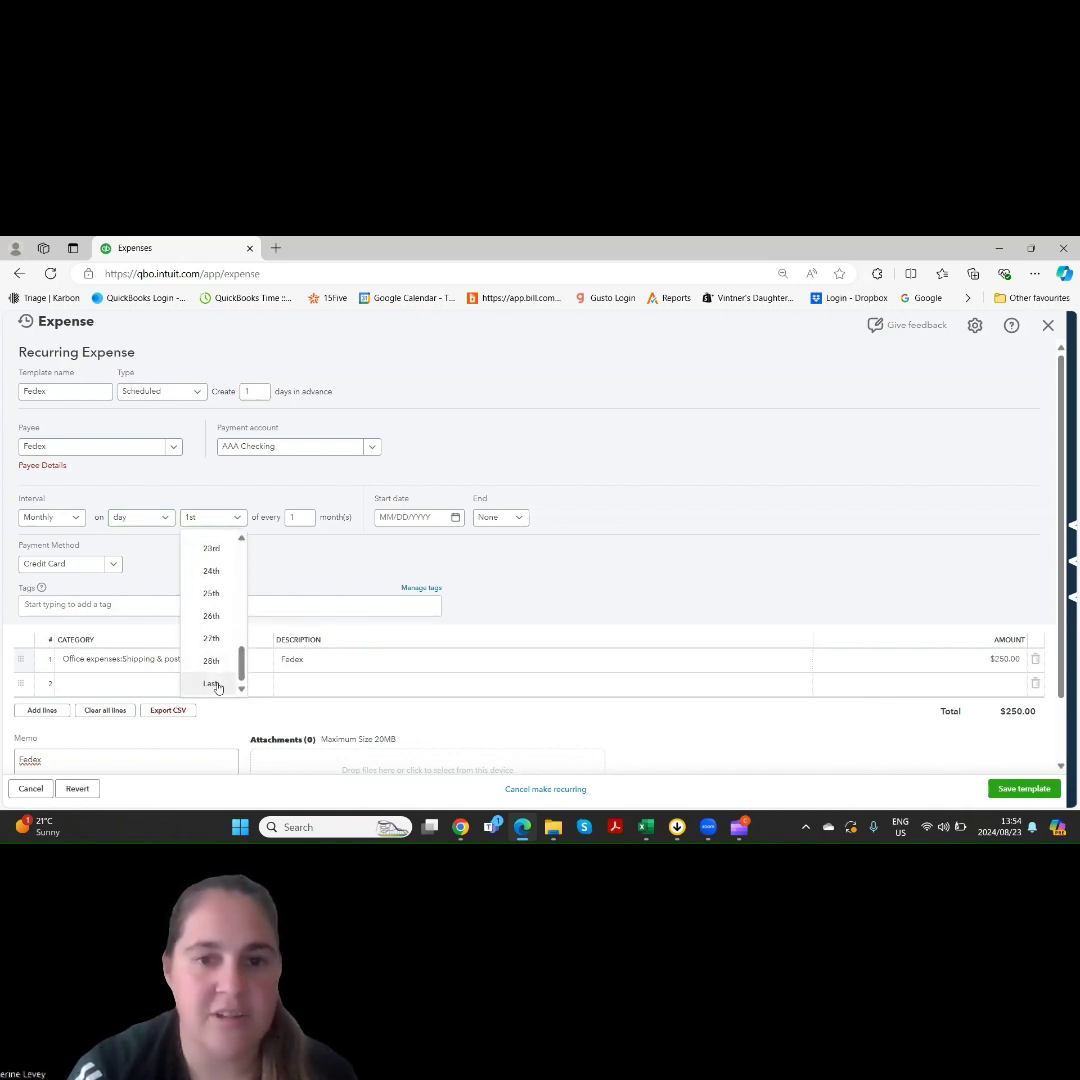
click(211, 683)
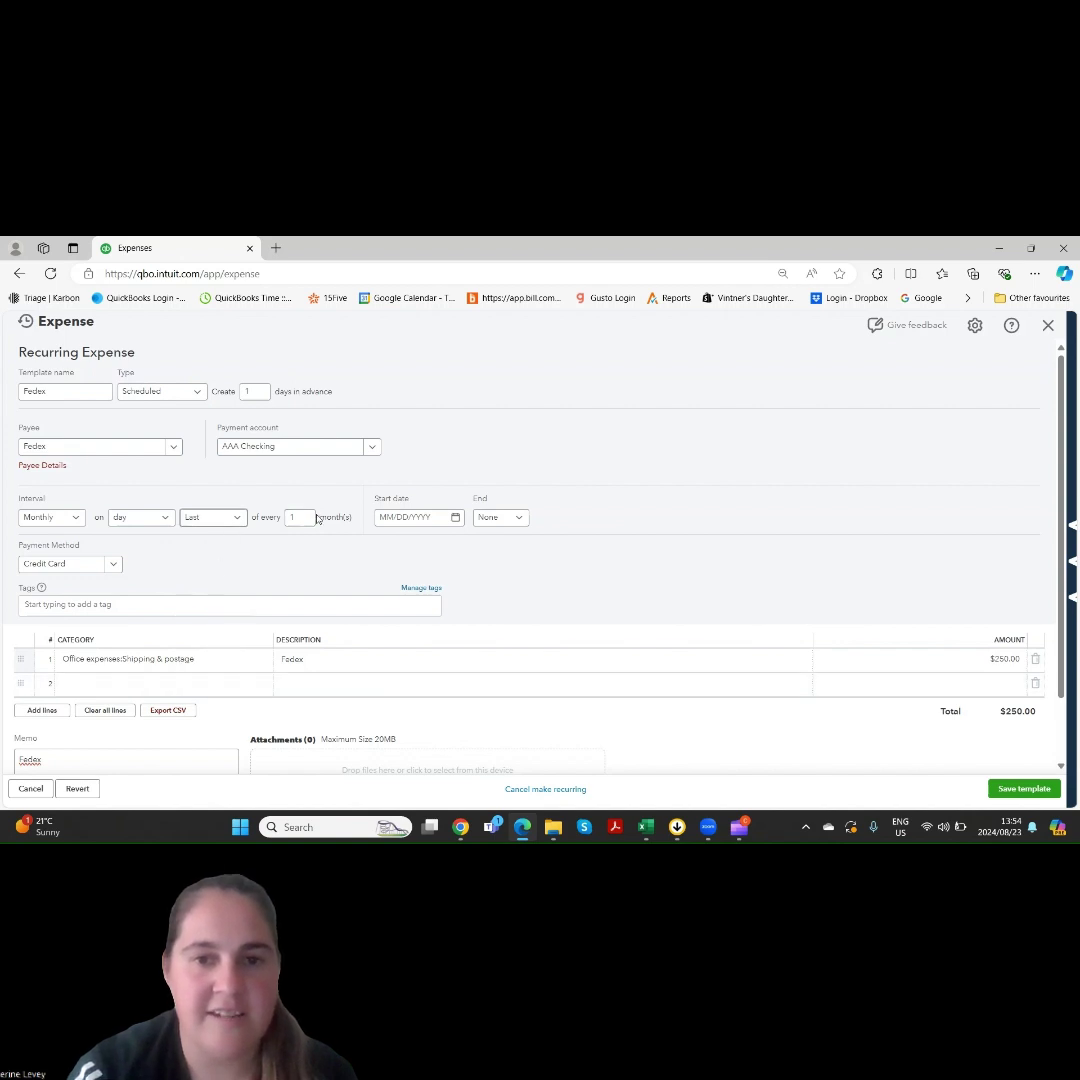
click(455, 517)
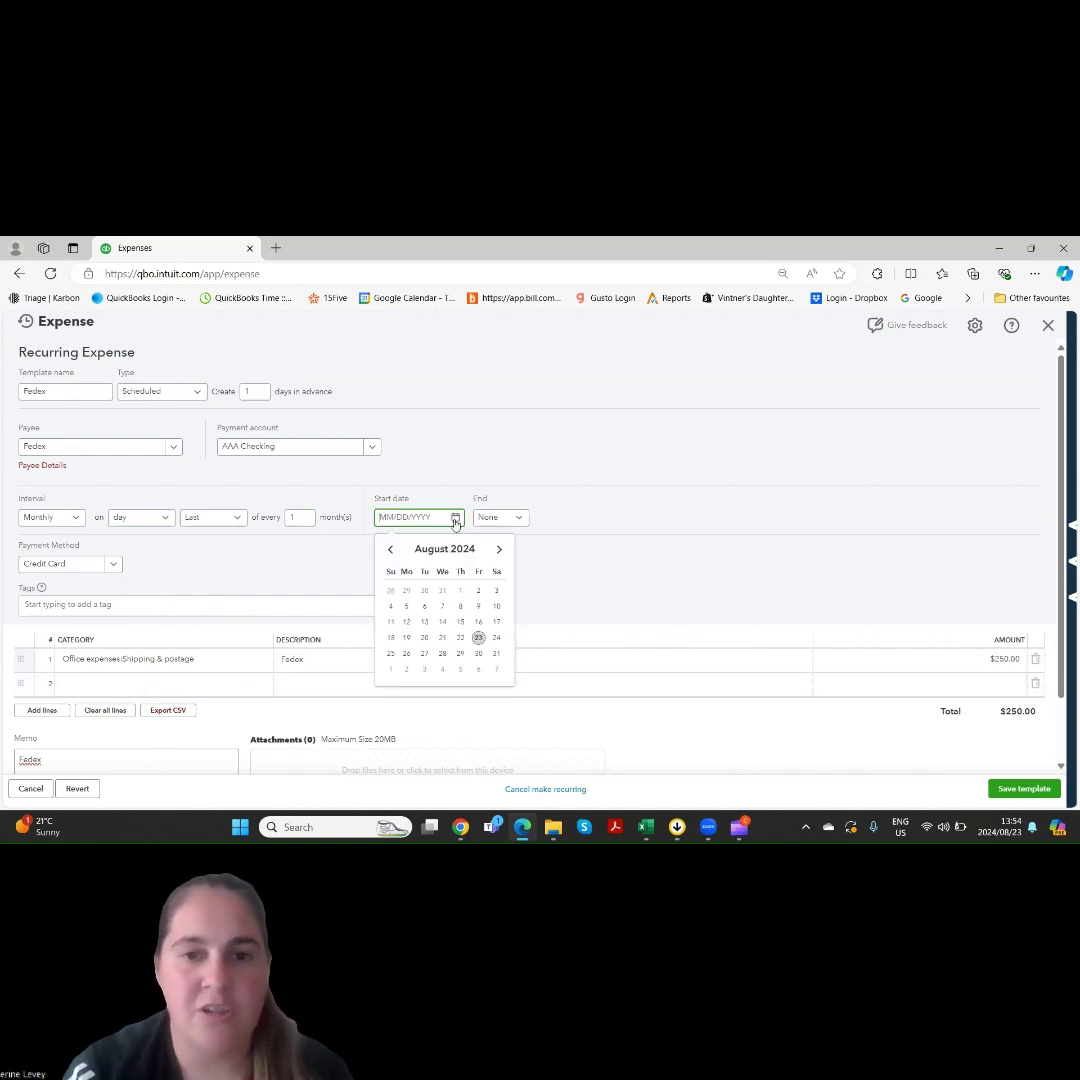
click(493, 656)
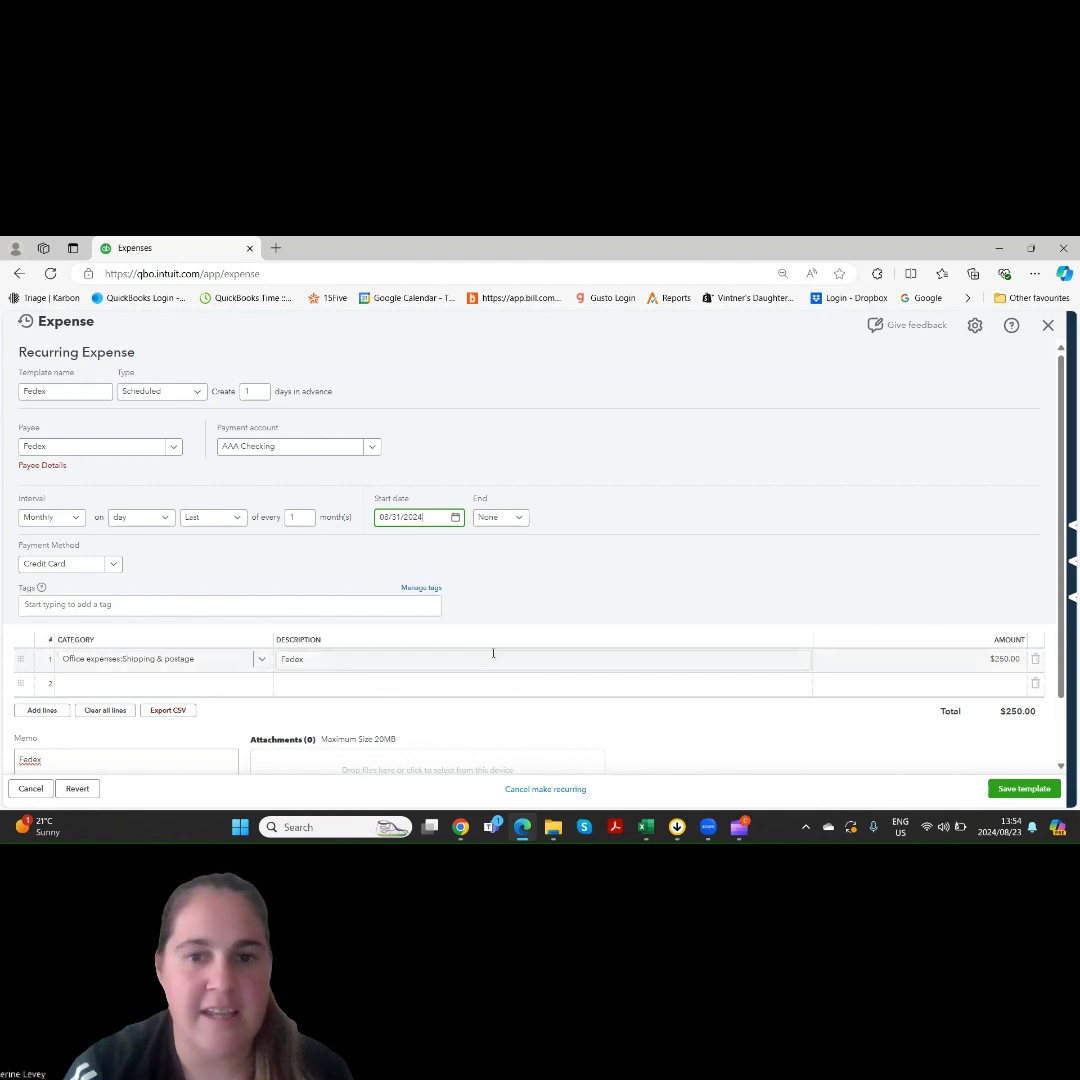
Step: Try ending the recurrence by a date, and set it to end after 12 occurrences instead
click(501, 520)
click(501, 518)
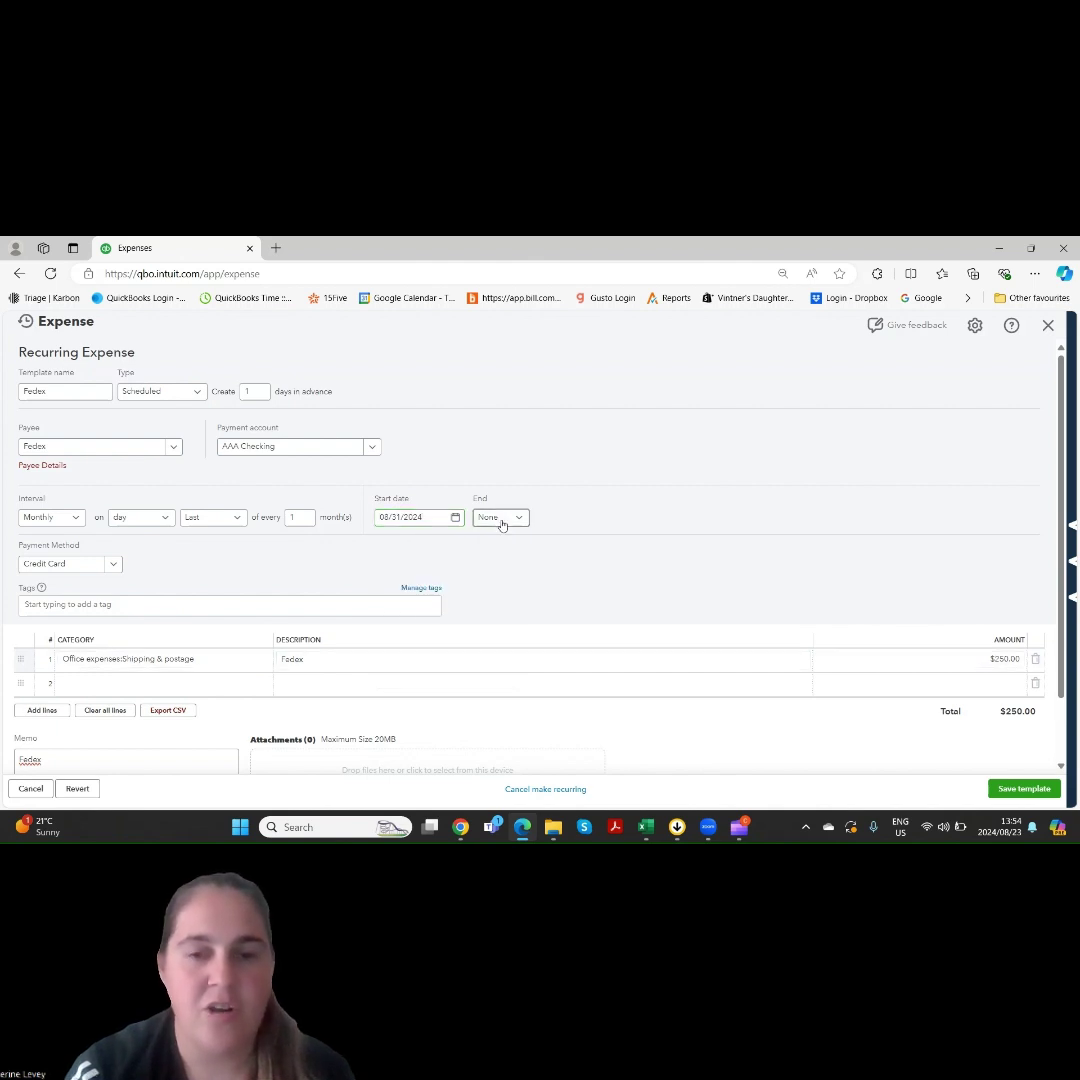
click(501, 518)
click(501, 565)
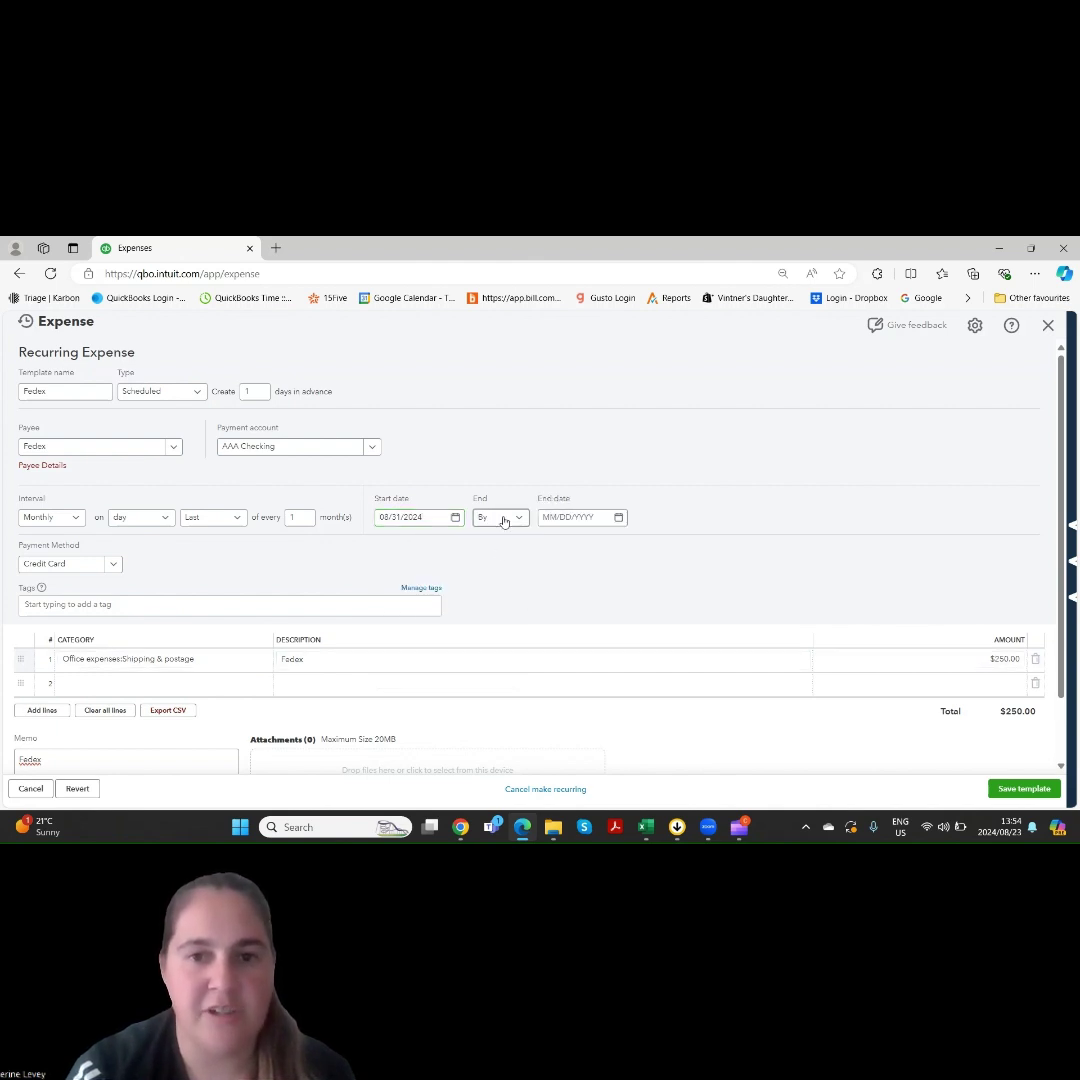
click(503, 517)
click(508, 583)
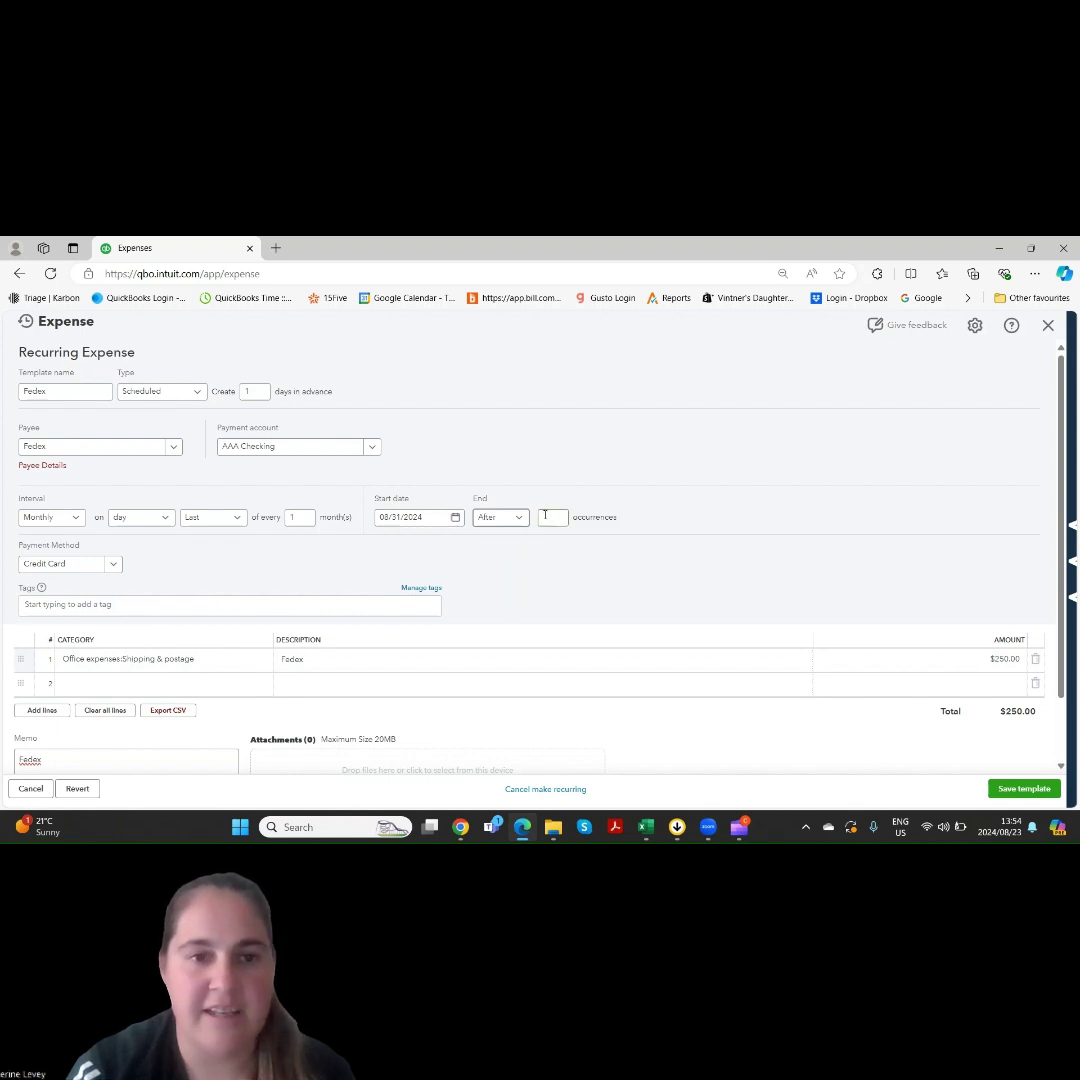
click(548, 517)
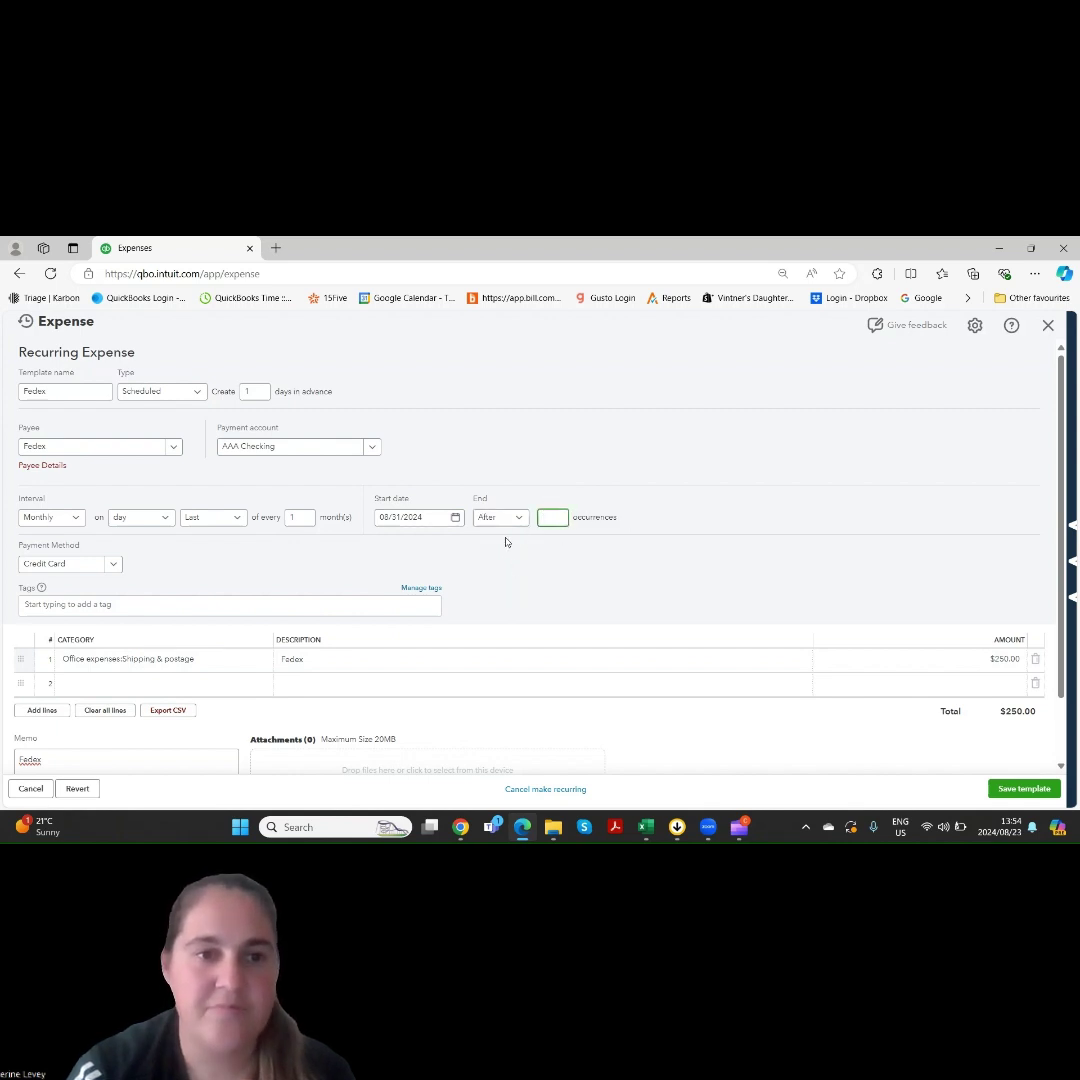
text(12)
key(Tab)
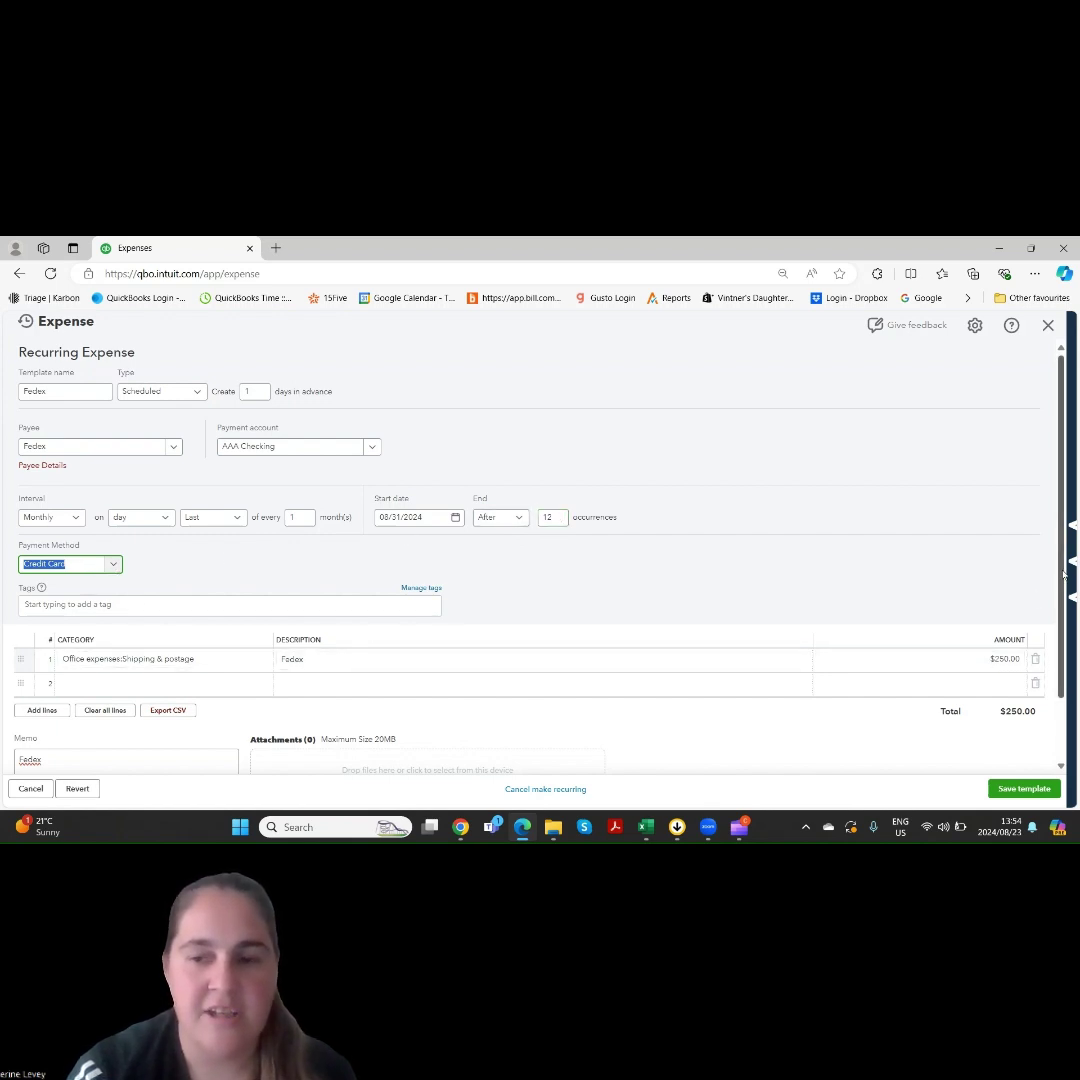
Step: Review the recurring template and cancel making the expense recurring
scroll(1058, 695, down, 1)
scroll(1062, 678, up, 1)
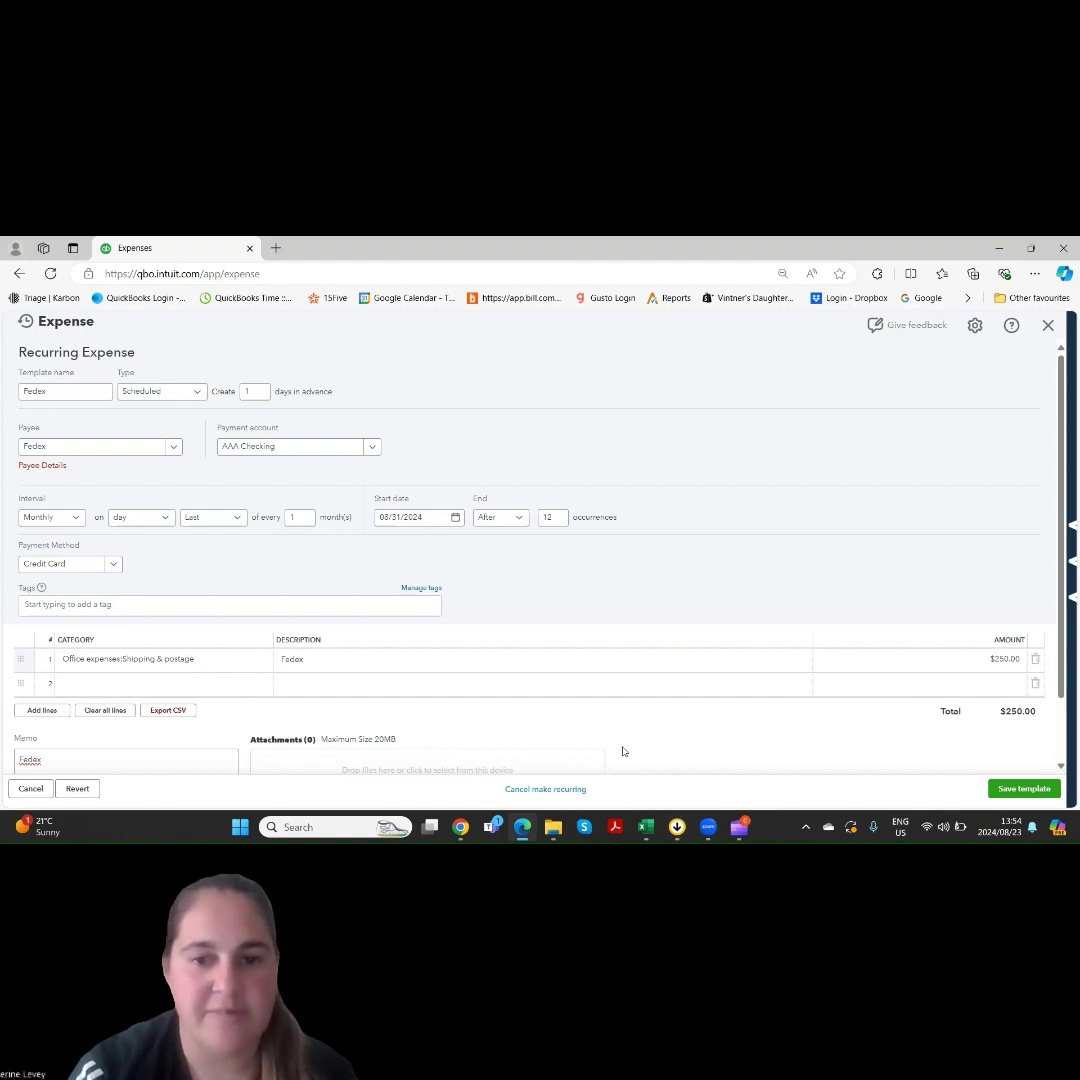
click(556, 790)
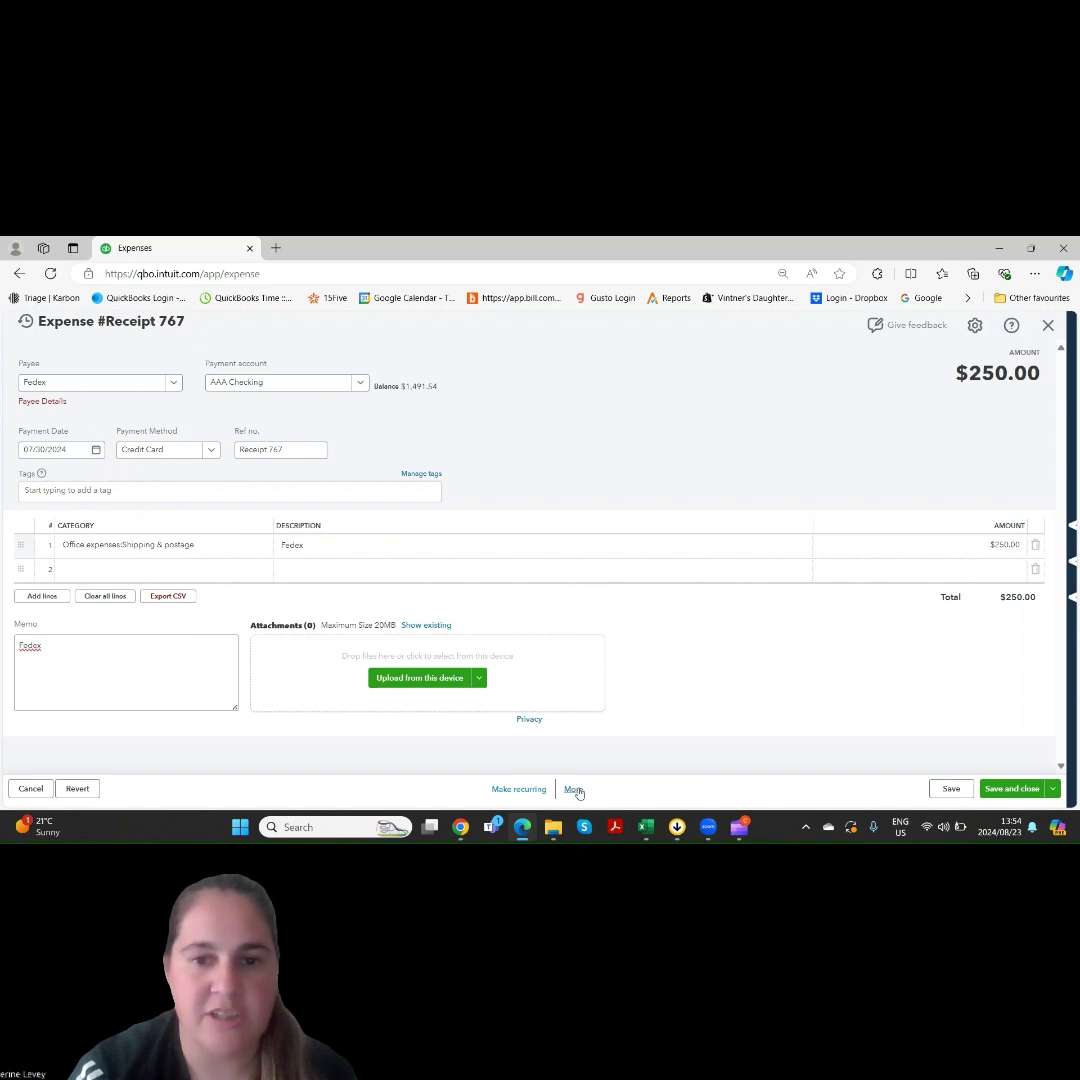
Step: Copy the saved Fedex expense and agree to leave the original without saving
click(574, 790)
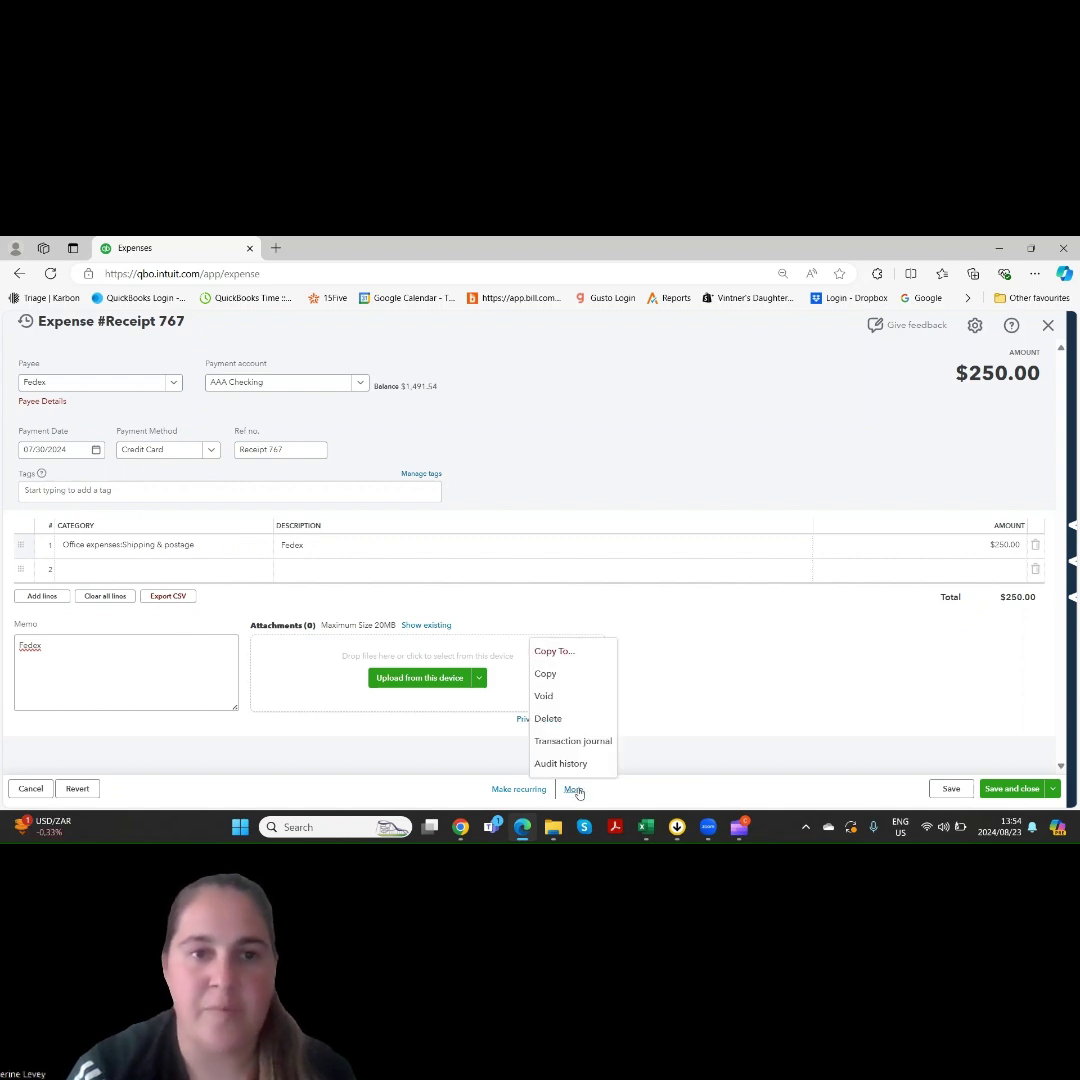
click(548, 677)
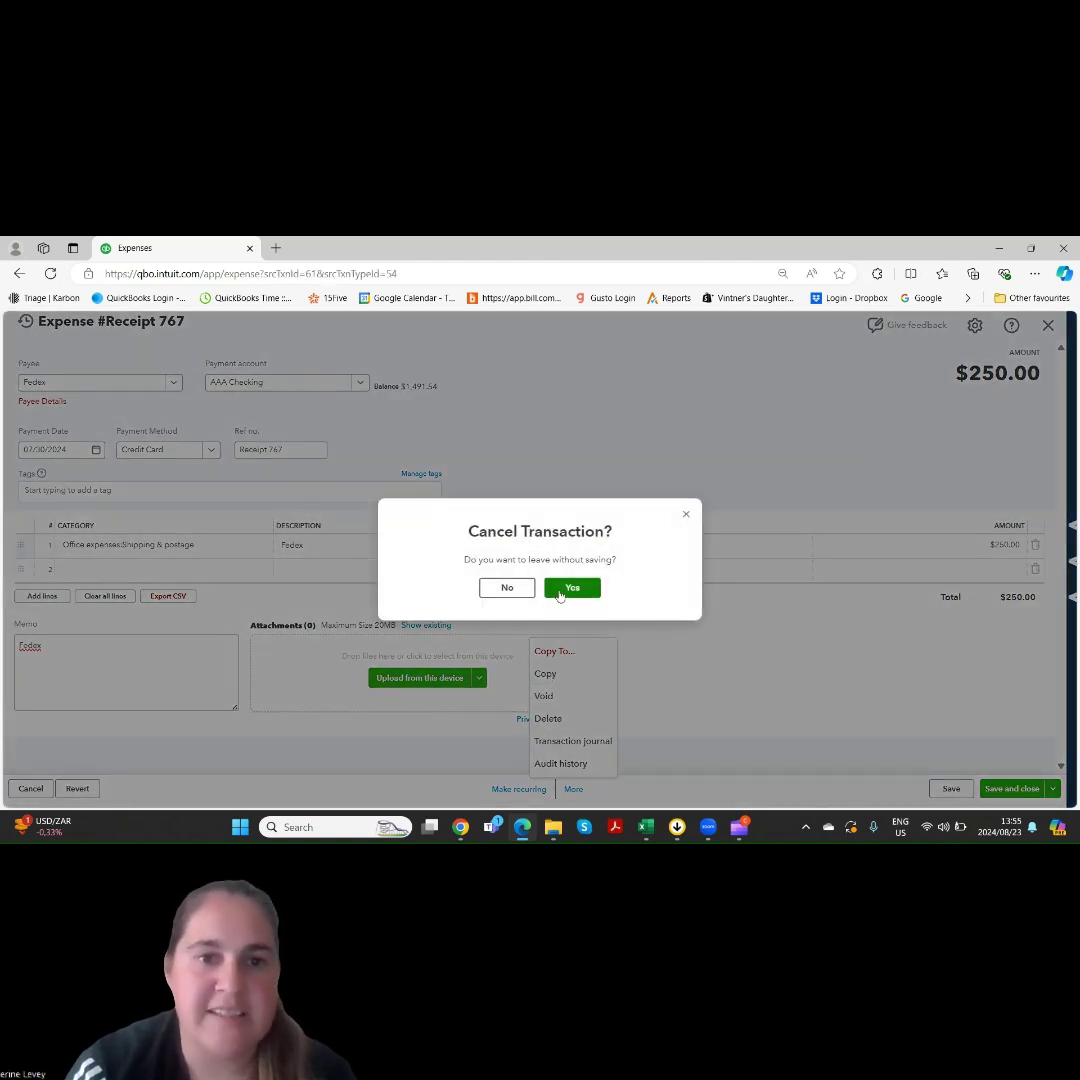
click(560, 594)
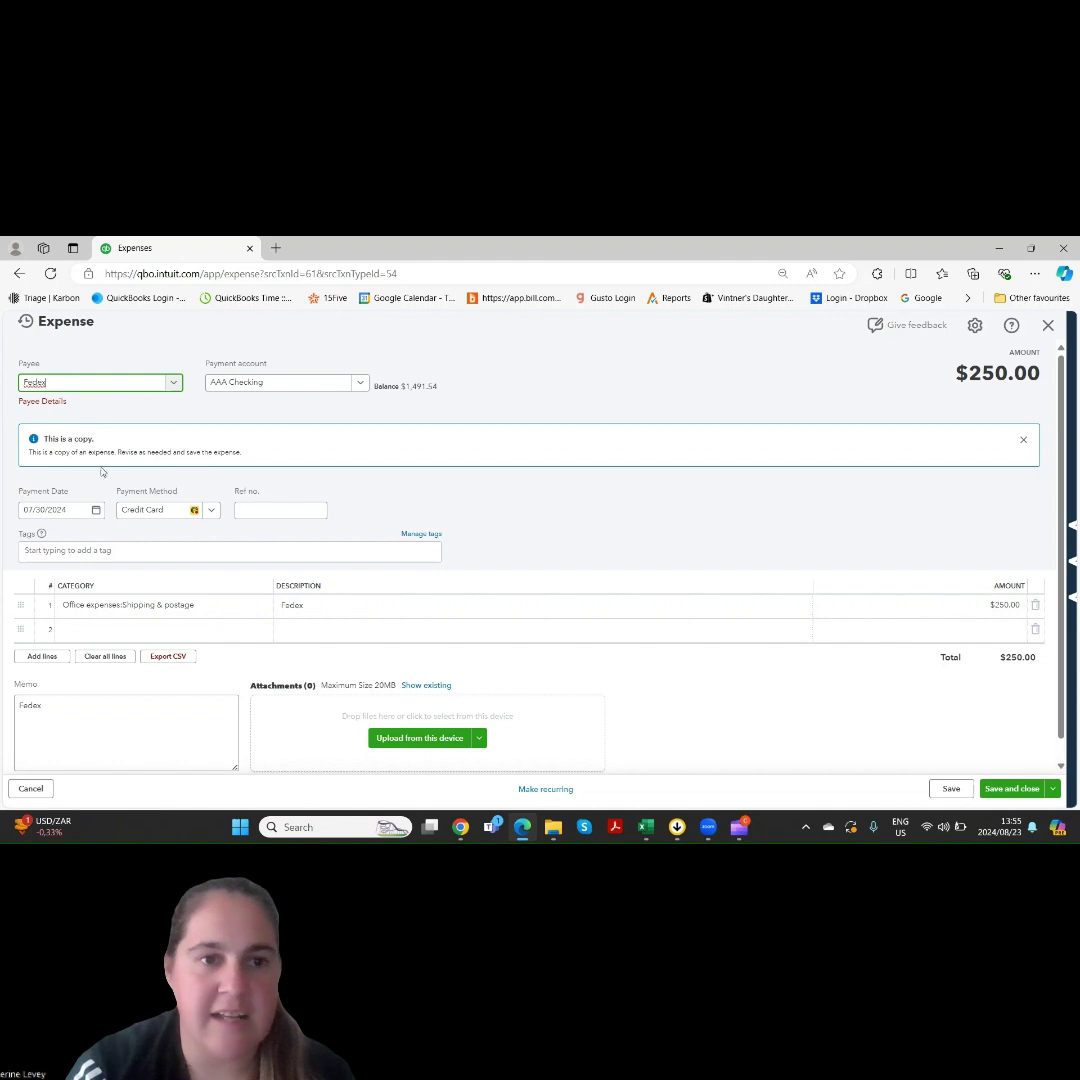
Step: Set the copied expense's payment date to 07/31/2024 and its line amount to $12.00, and save it
click(173, 426)
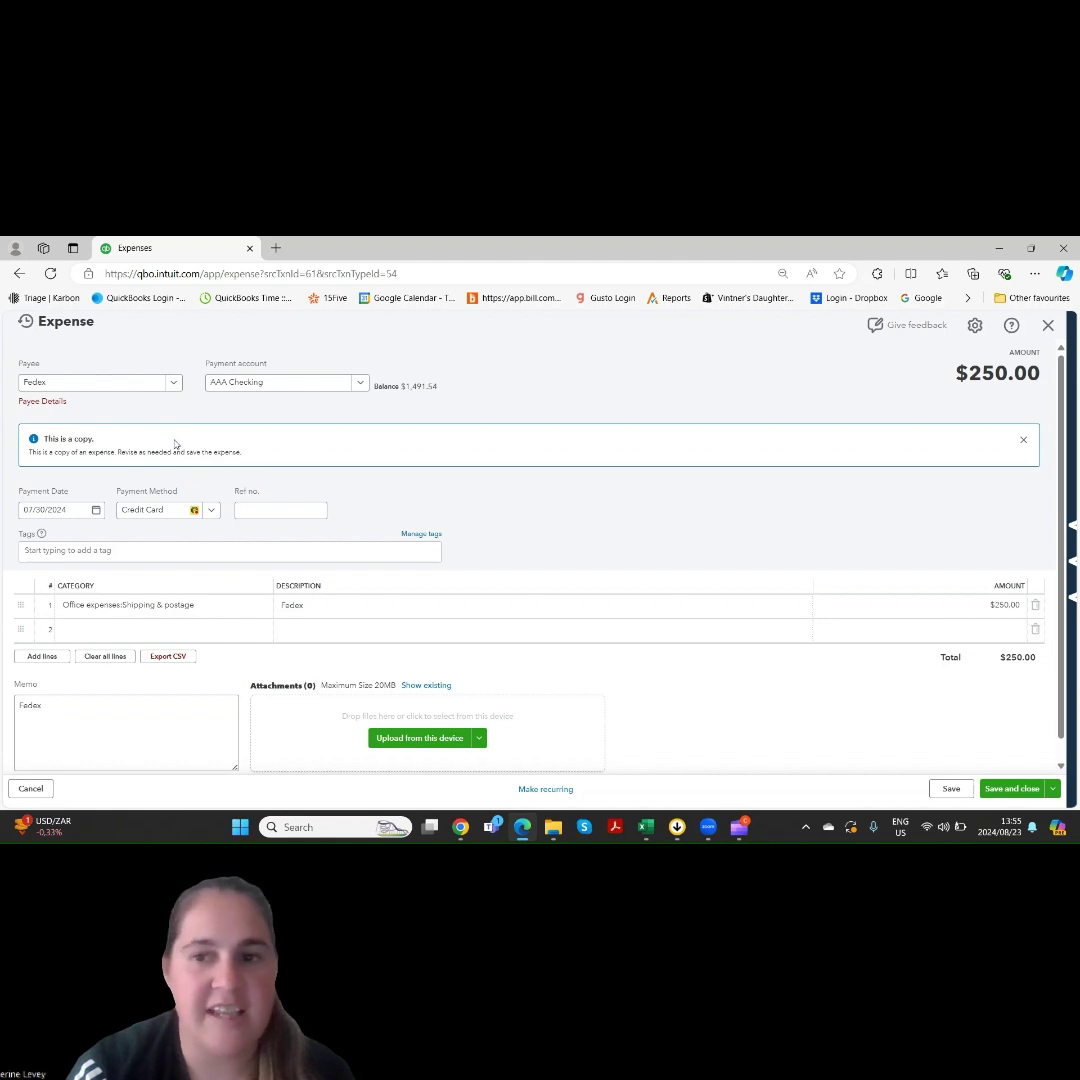
click(96, 509)
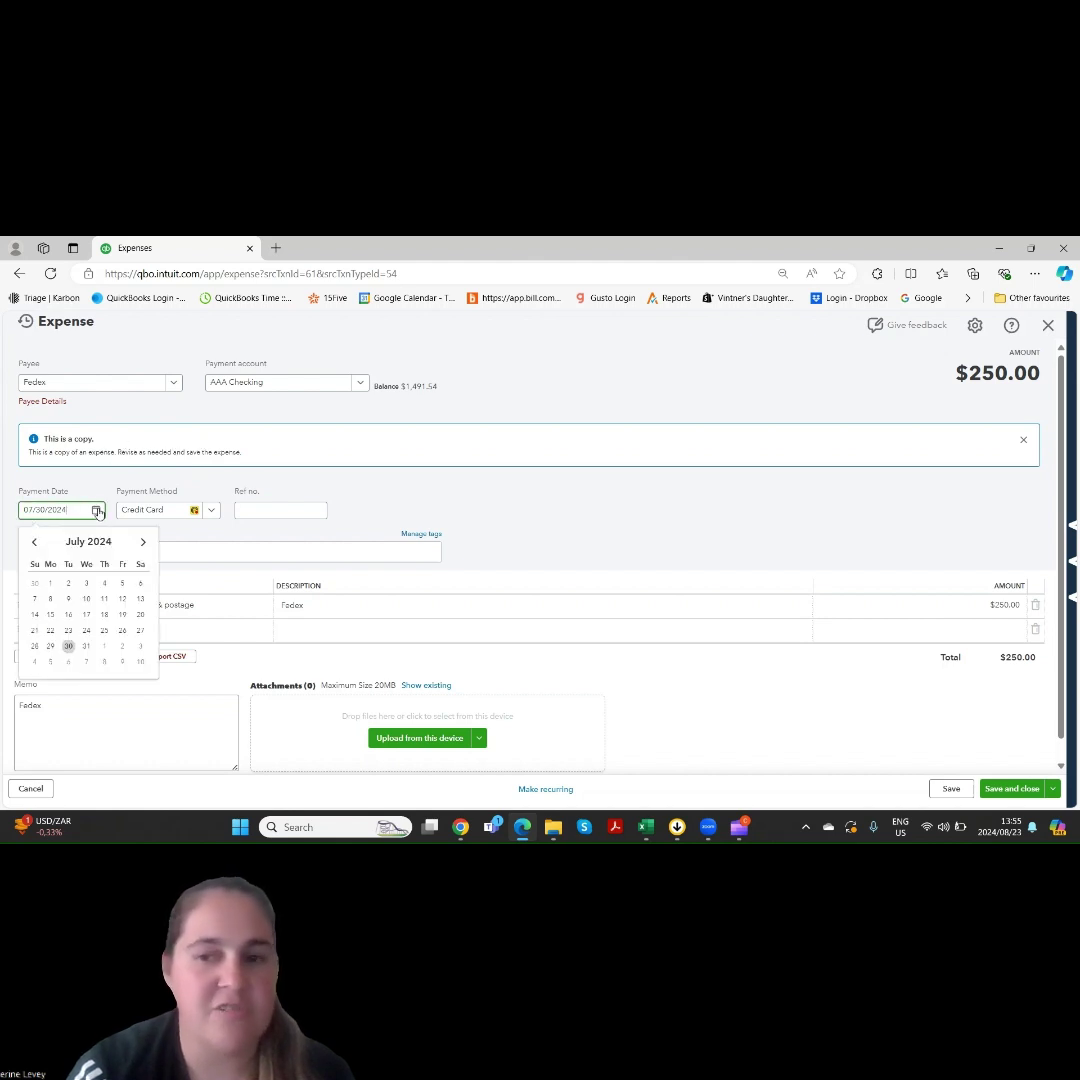
click(87, 646)
click(960, 605)
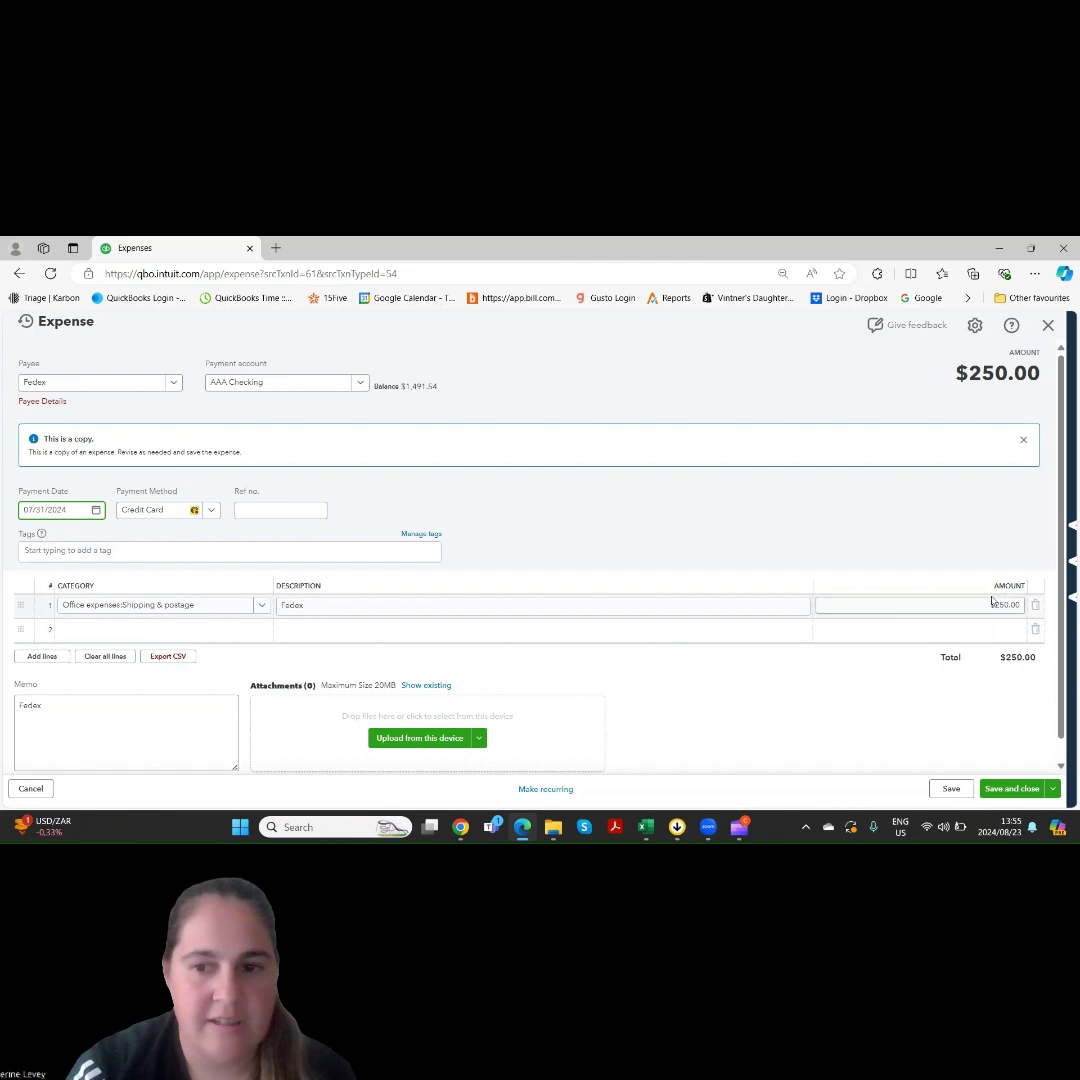
text(12)
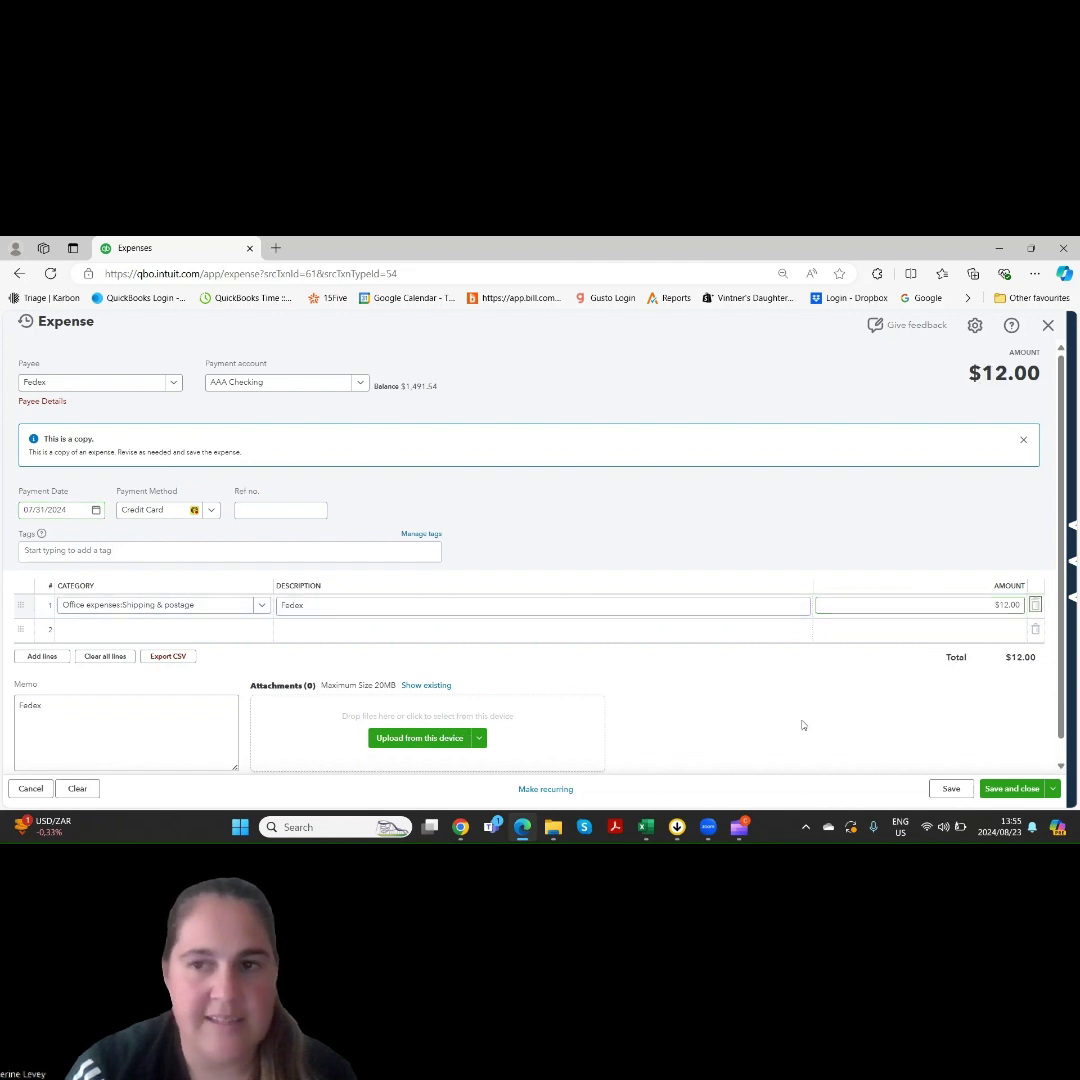
click(940, 789)
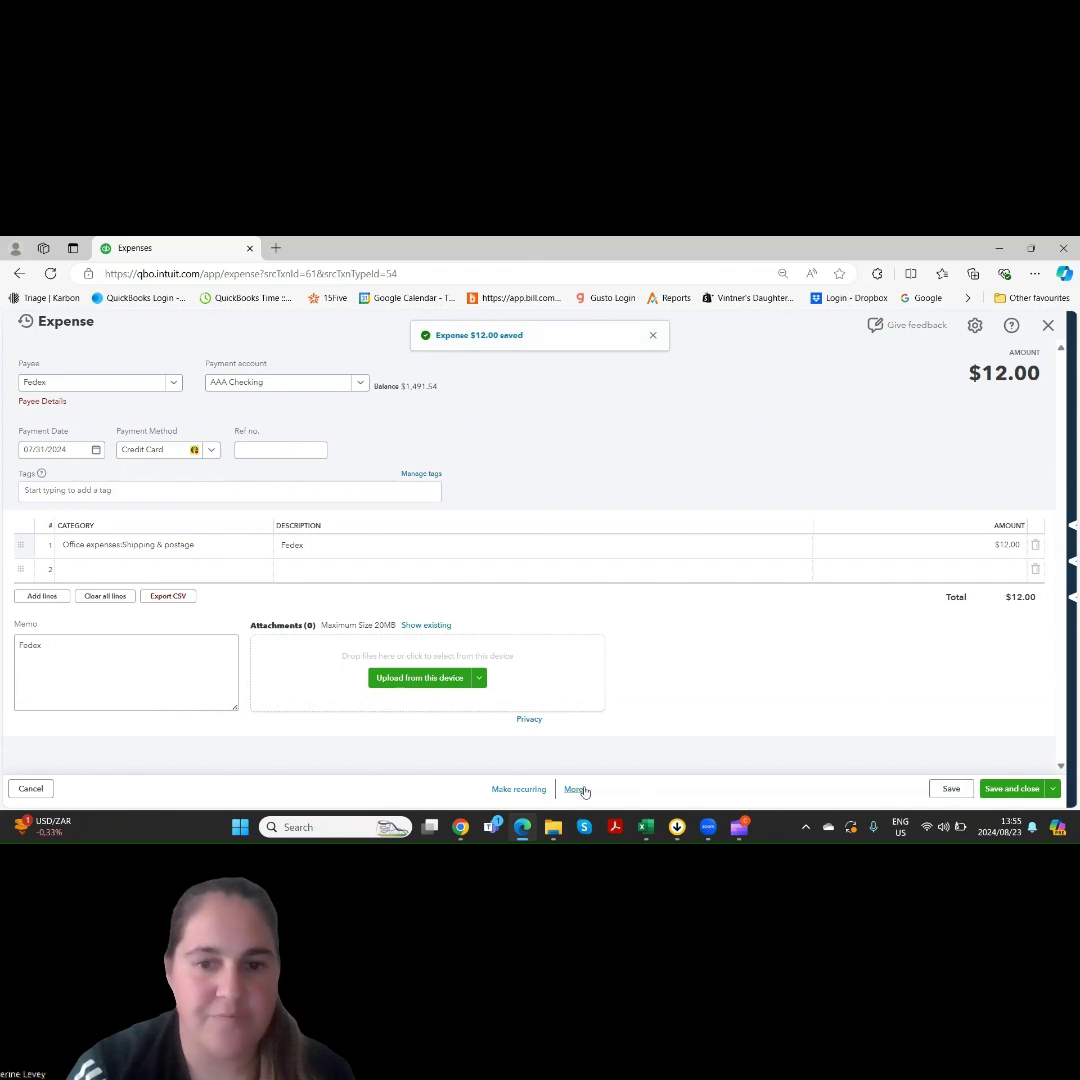
Step: Review the transaction journal of the $12.00 Fedex expense and reopen the expense from its shipping line
click(574, 791)
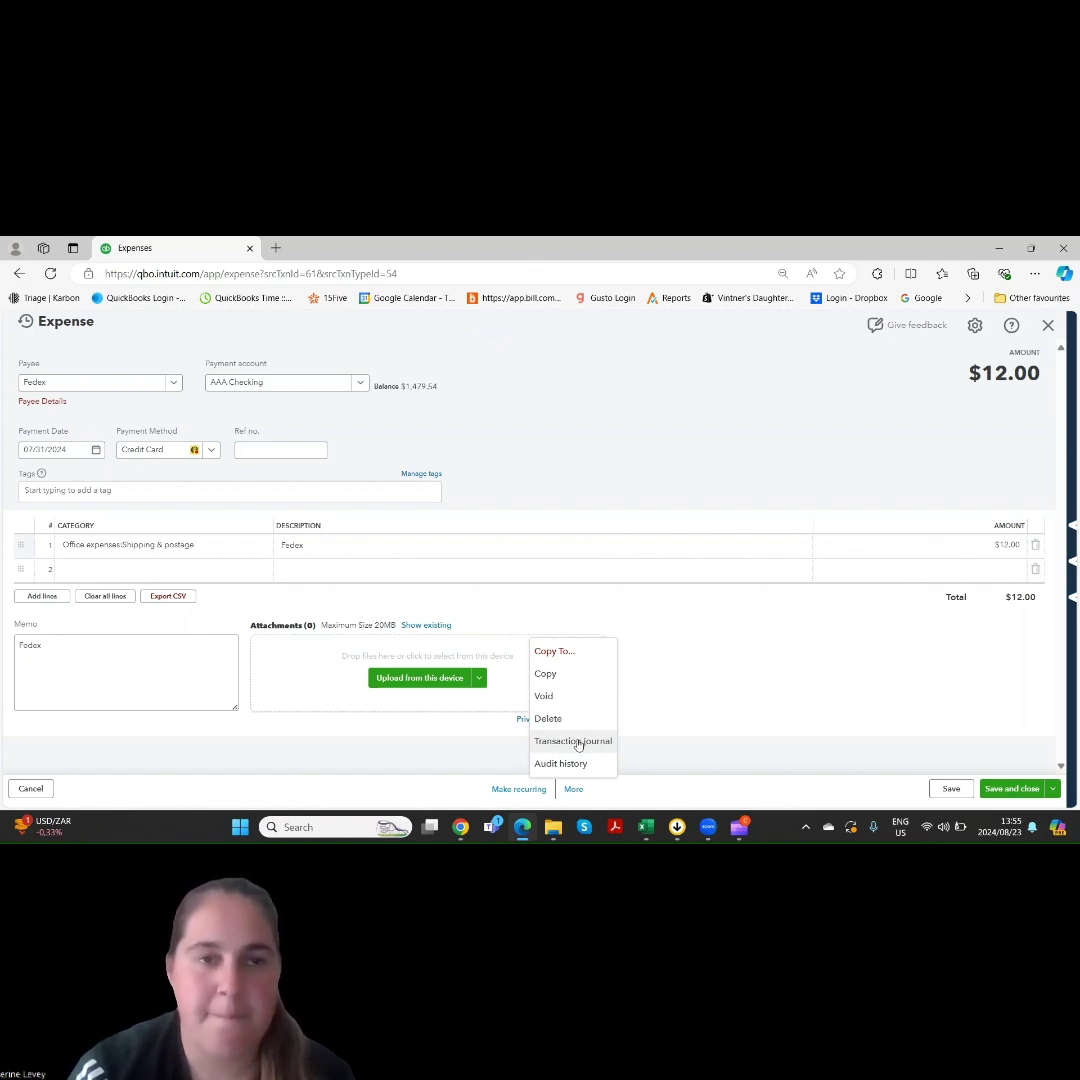
click(578, 742)
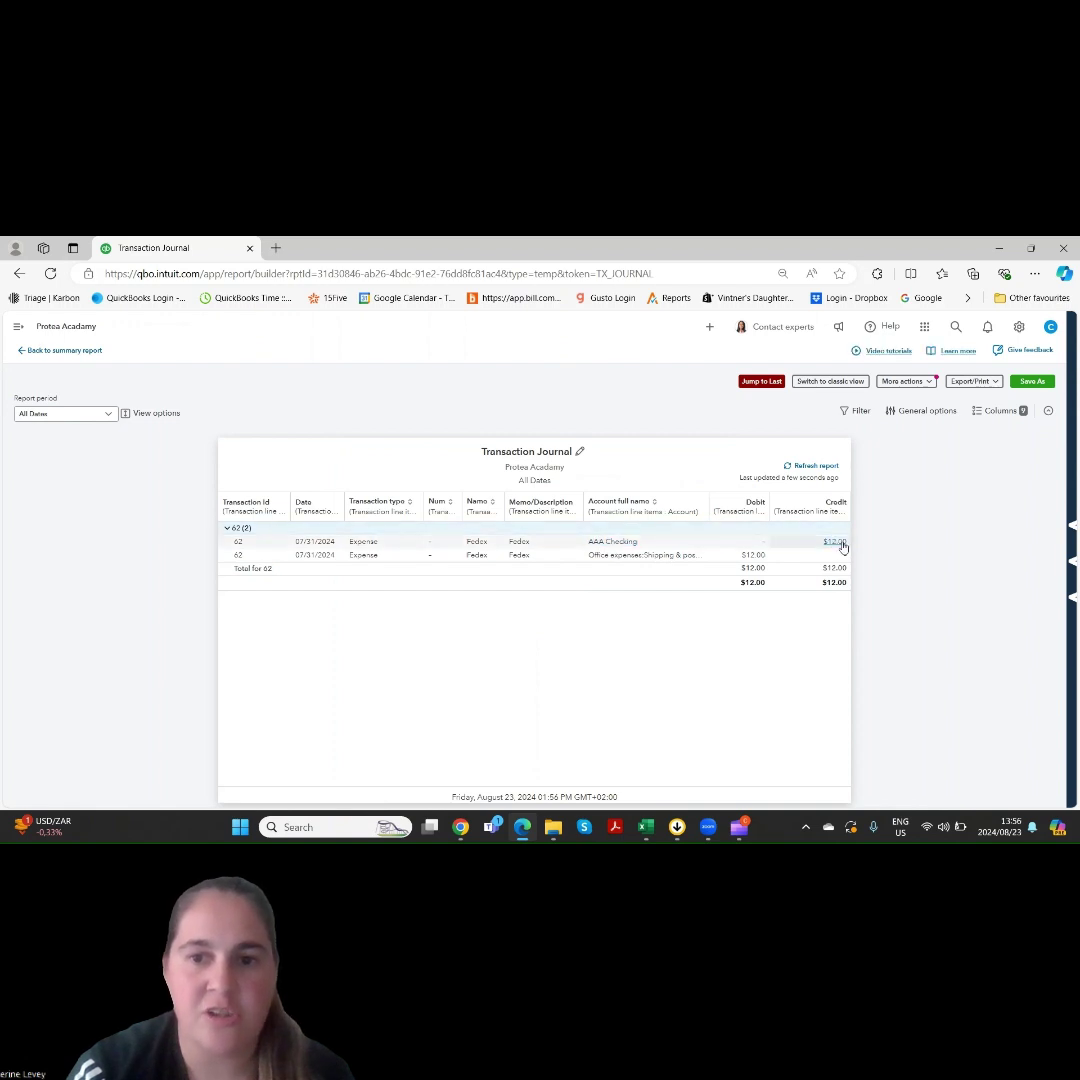
click(698, 556)
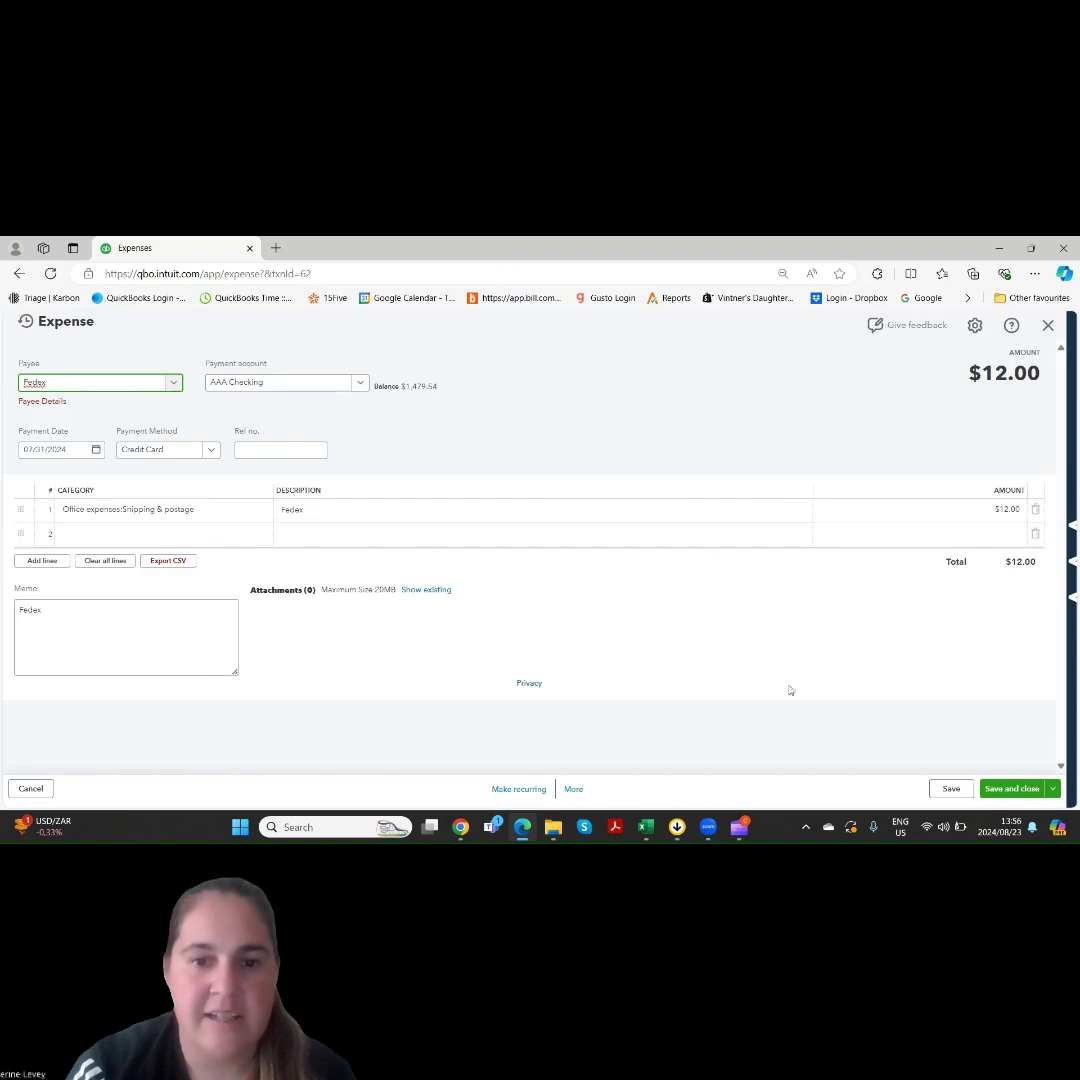
Step: Review the audit history of the $12.00 Fedex expense and close it
click(575, 789)
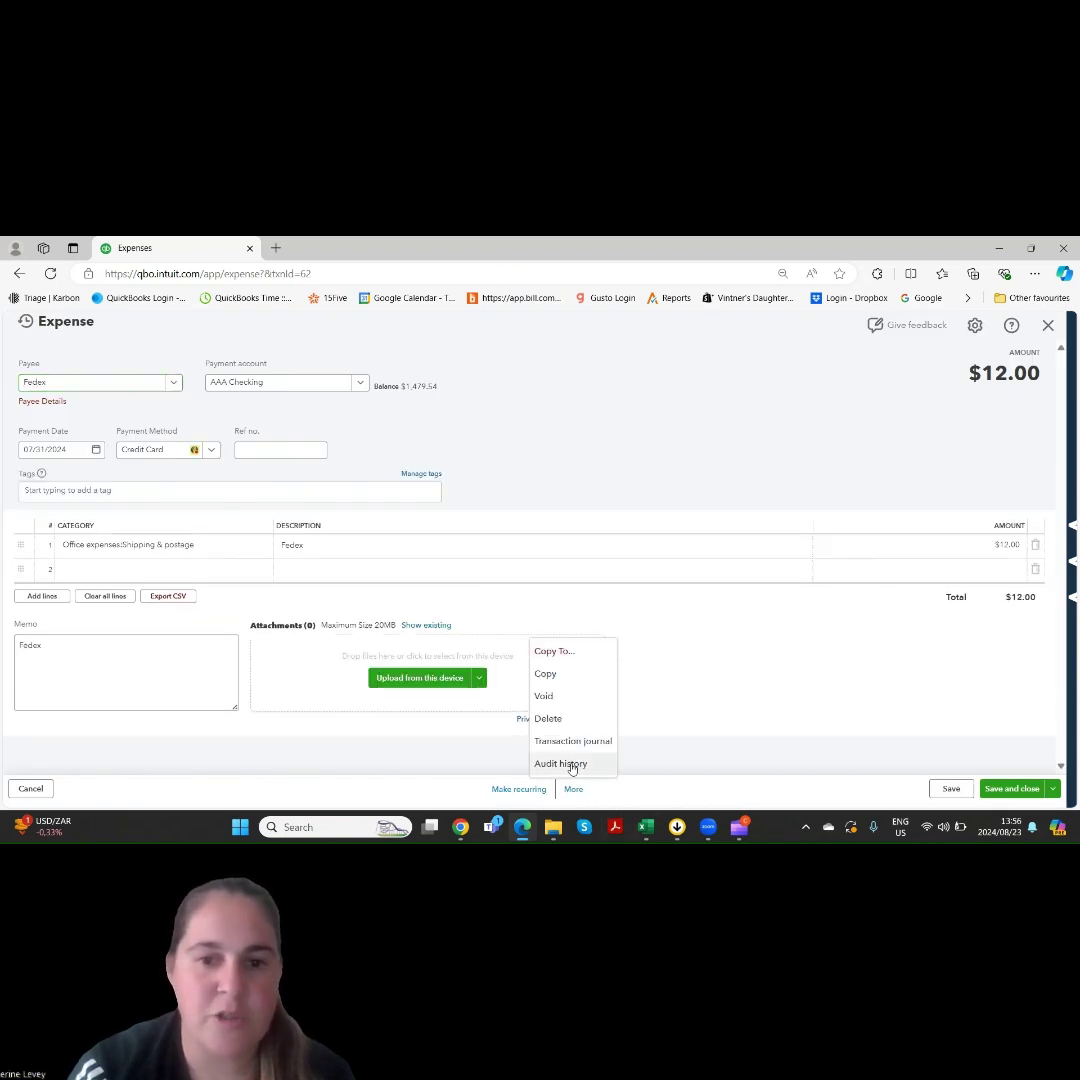
click(572, 766)
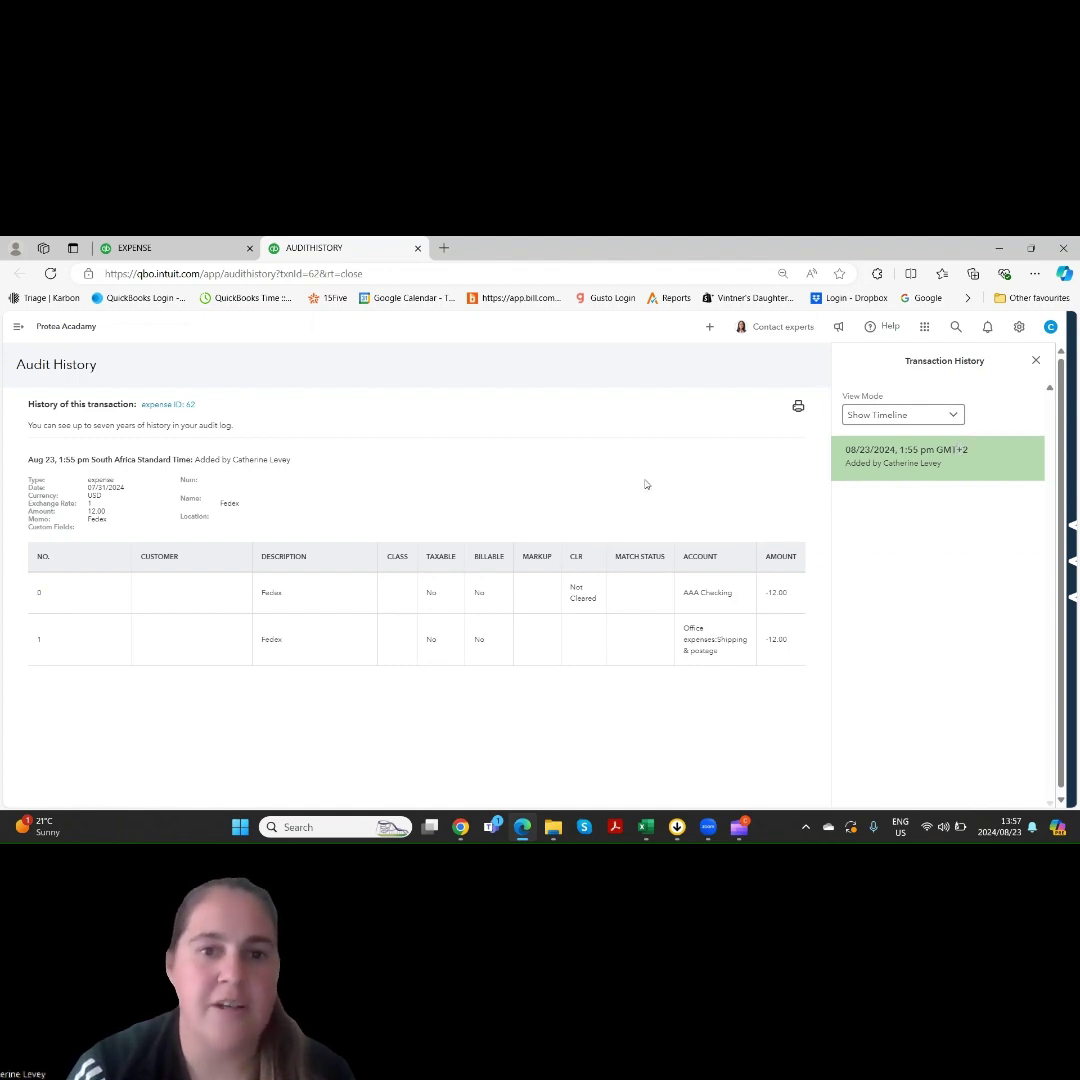
click(418, 249)
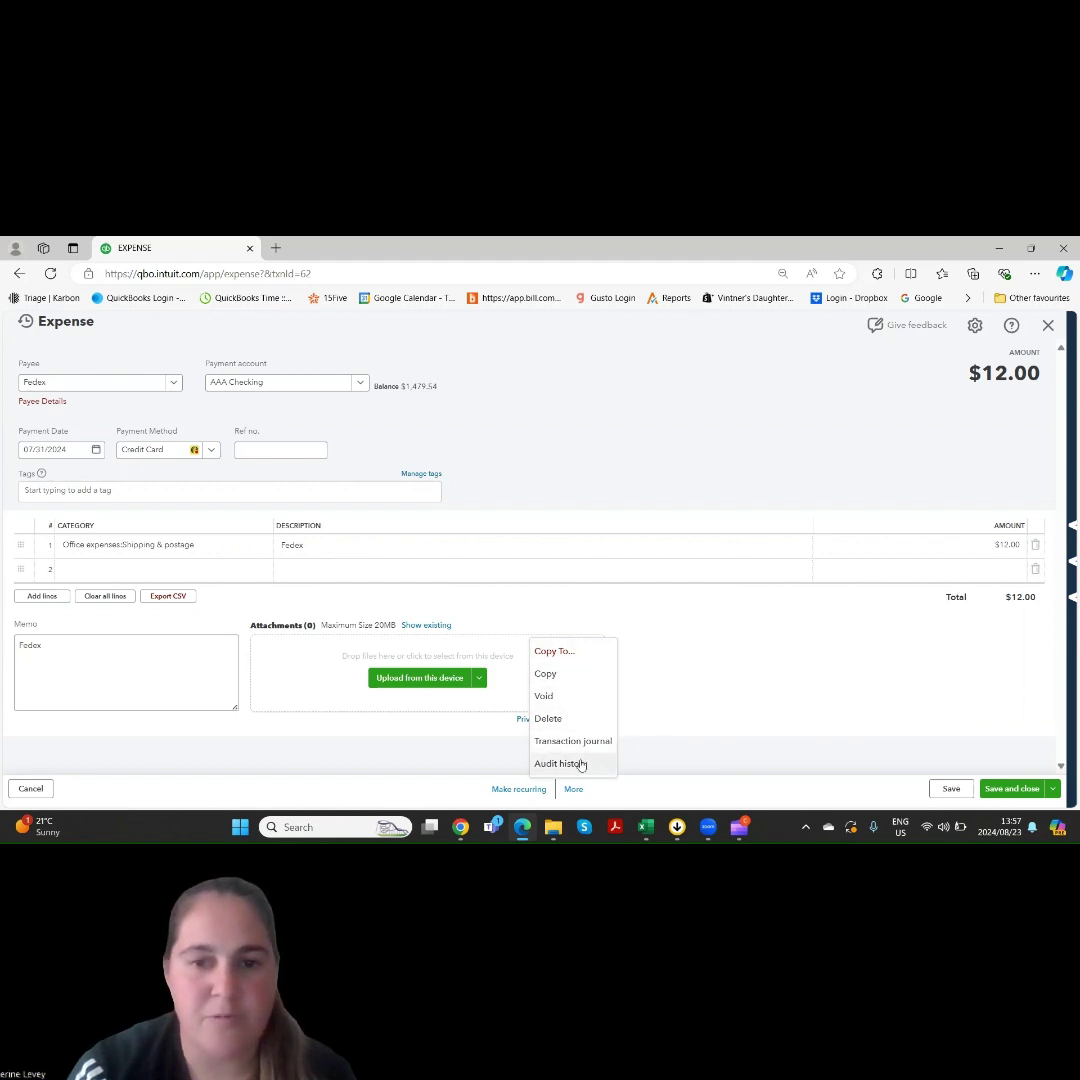
Step: Save and close the expense, and check the actions offered for the $12.00 Fedex entry in the expense list
click(1012, 789)
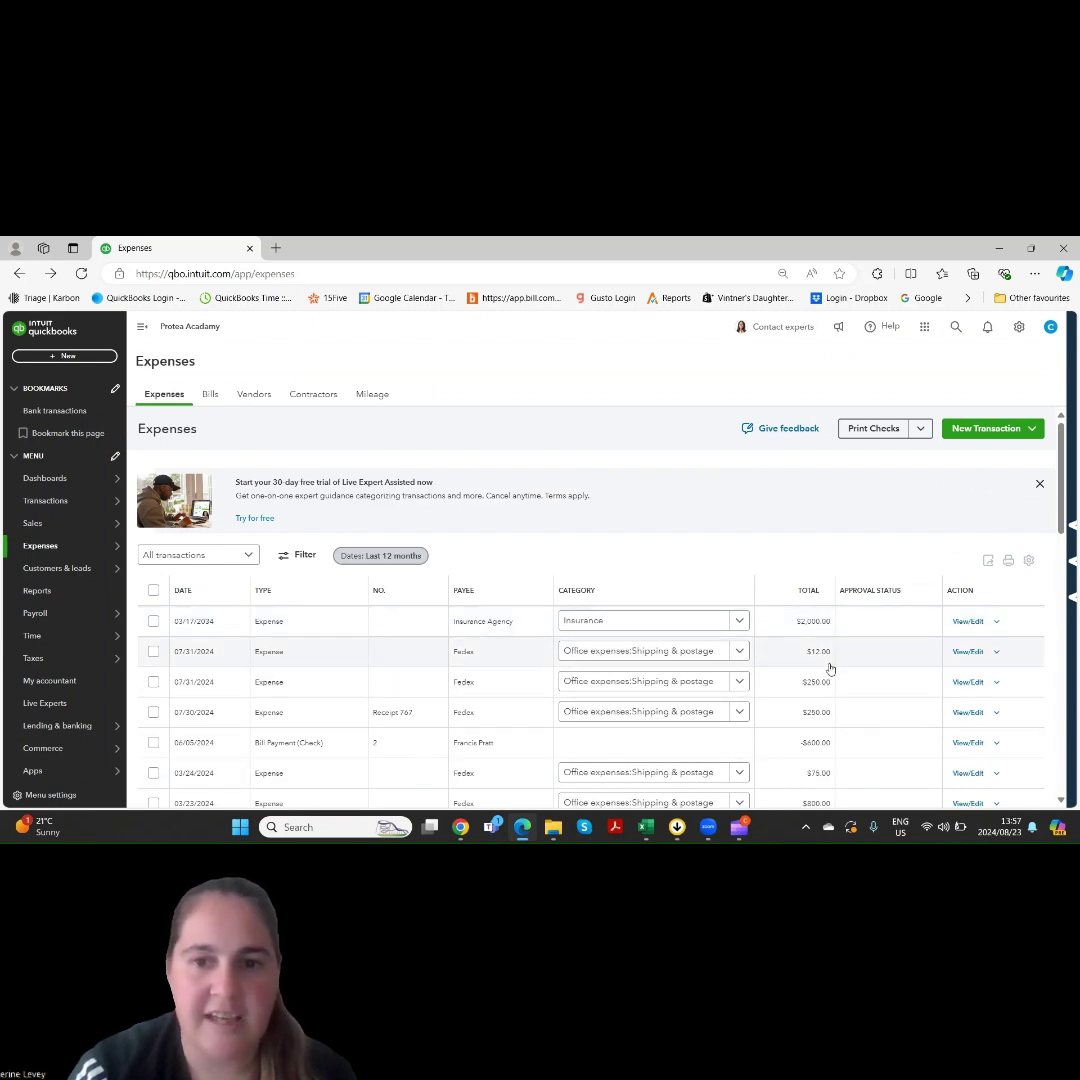
click(996, 652)
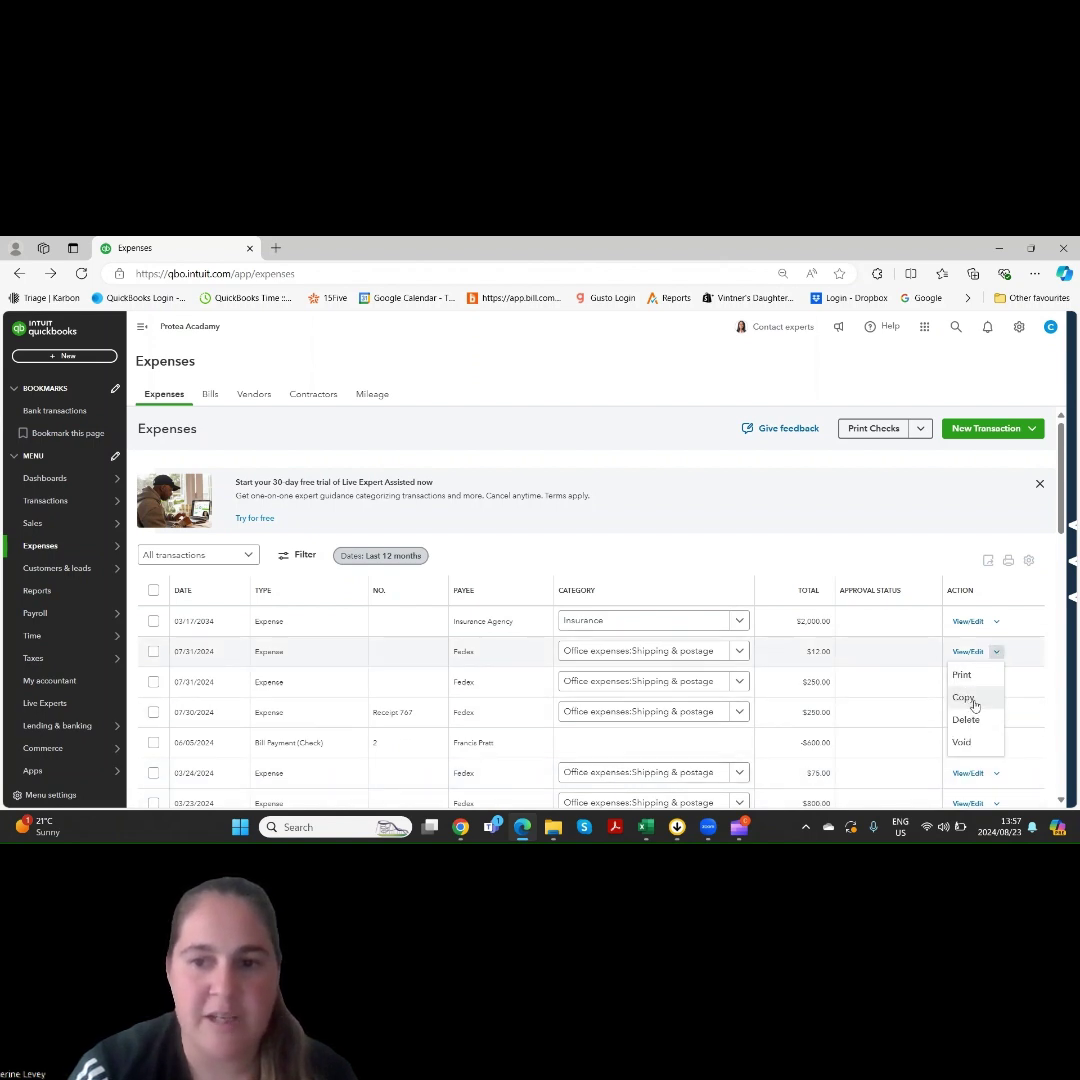
click(996, 651)
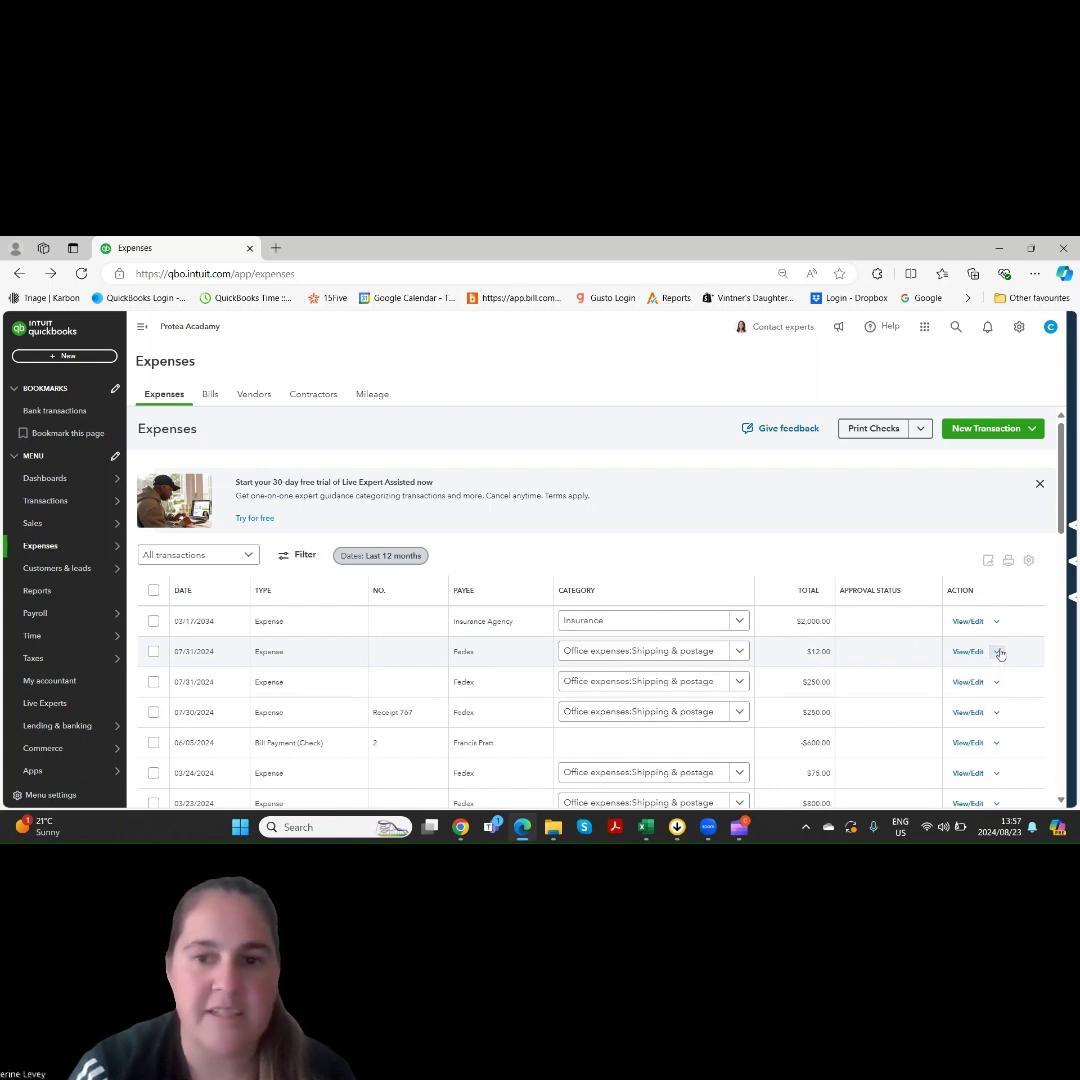
Step: Try categorizing the $12.00 Fedex expense as Small tools and equipment, and set it back to Shipping & postage
click(738, 651)
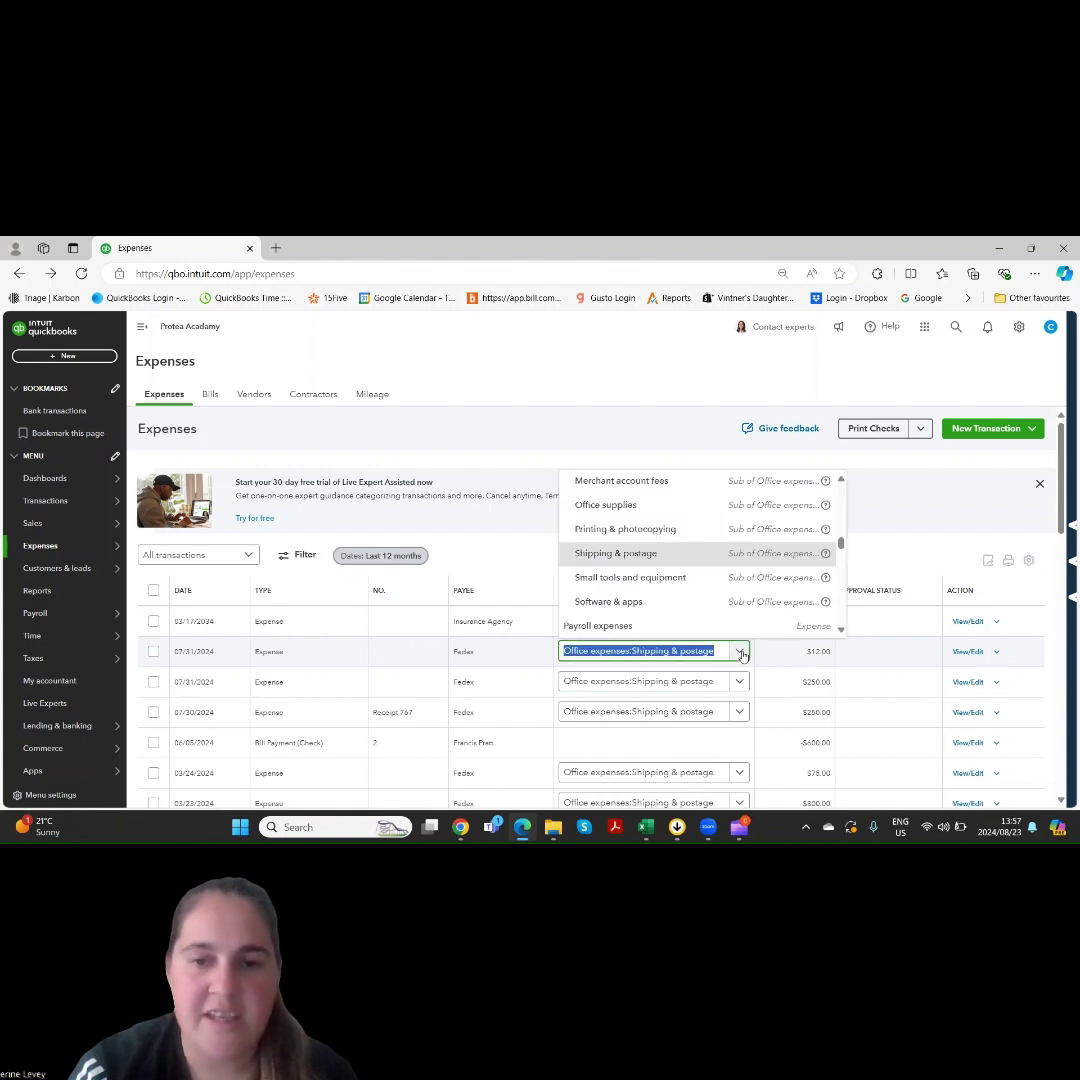
click(686, 588)
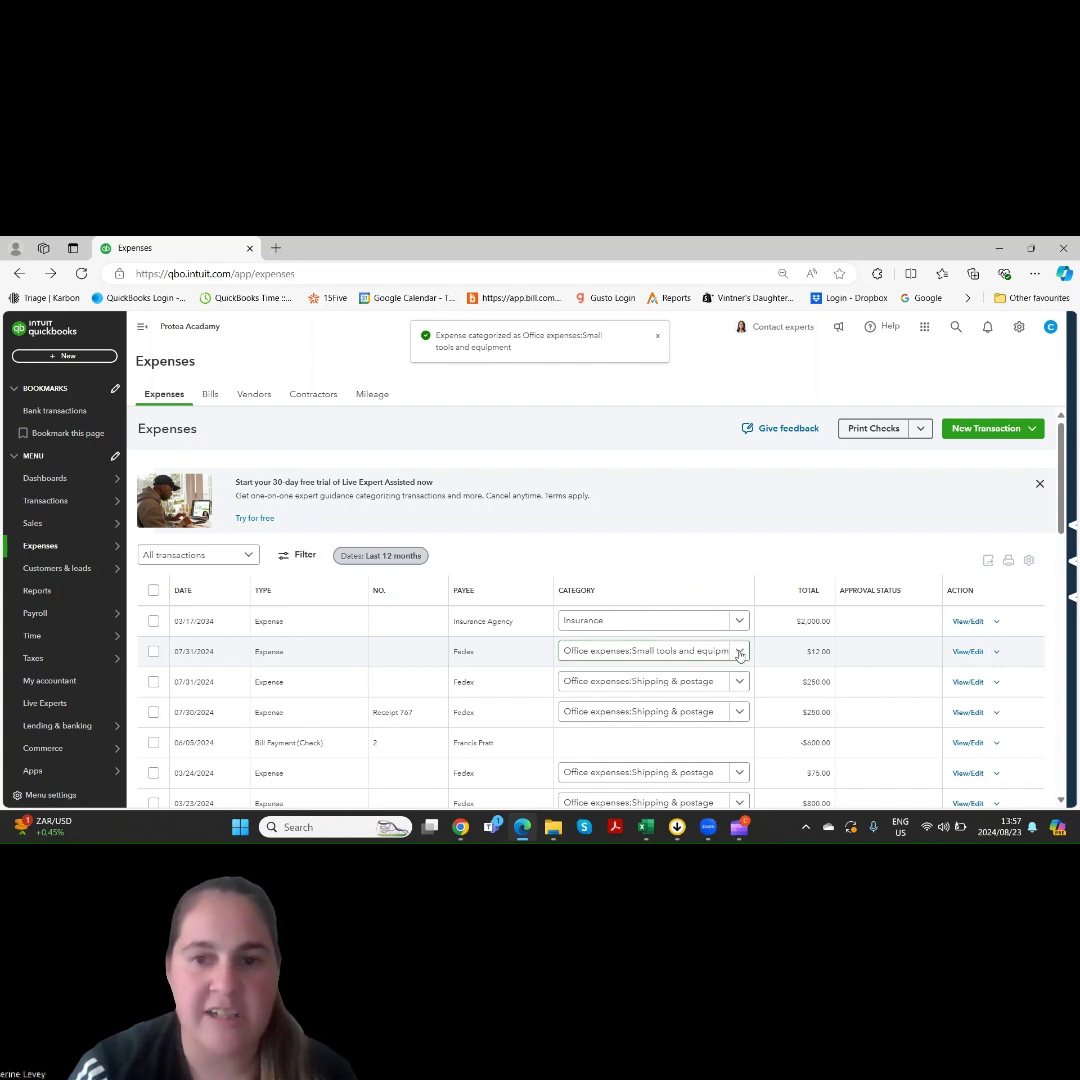
click(740, 654)
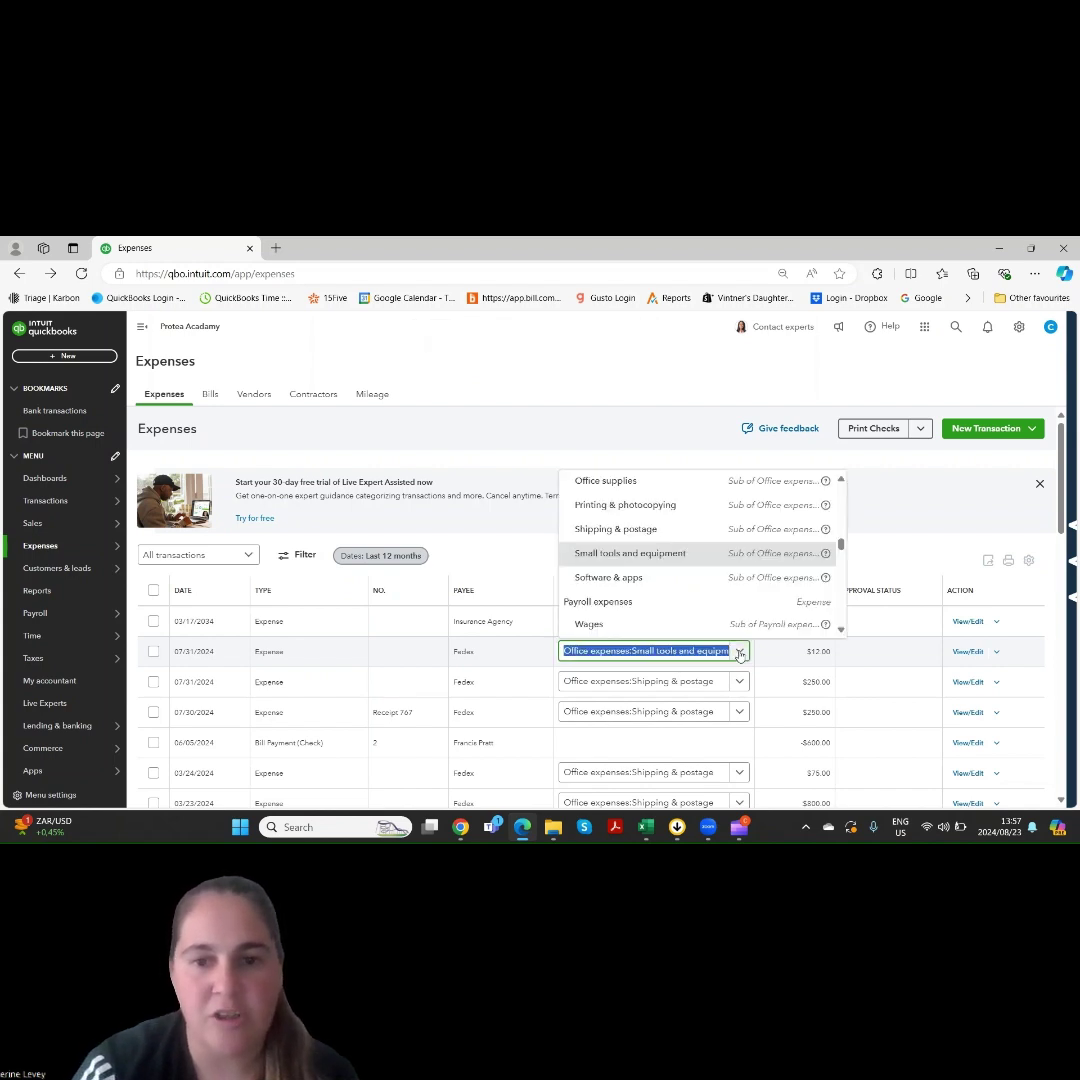
click(656, 540)
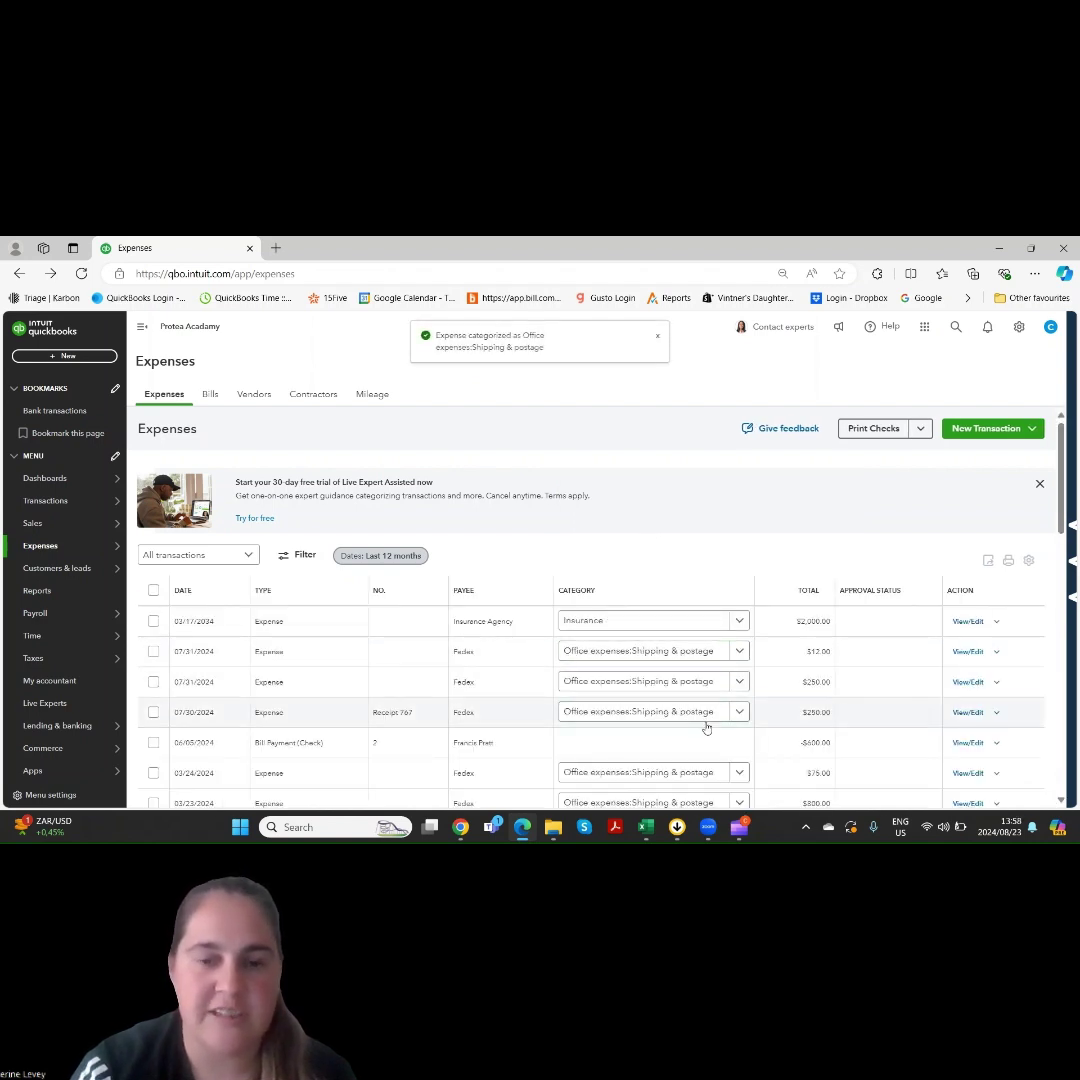
Step: Examine which columns can be shown in the expense list, and close the column settings without changes
click(989, 566)
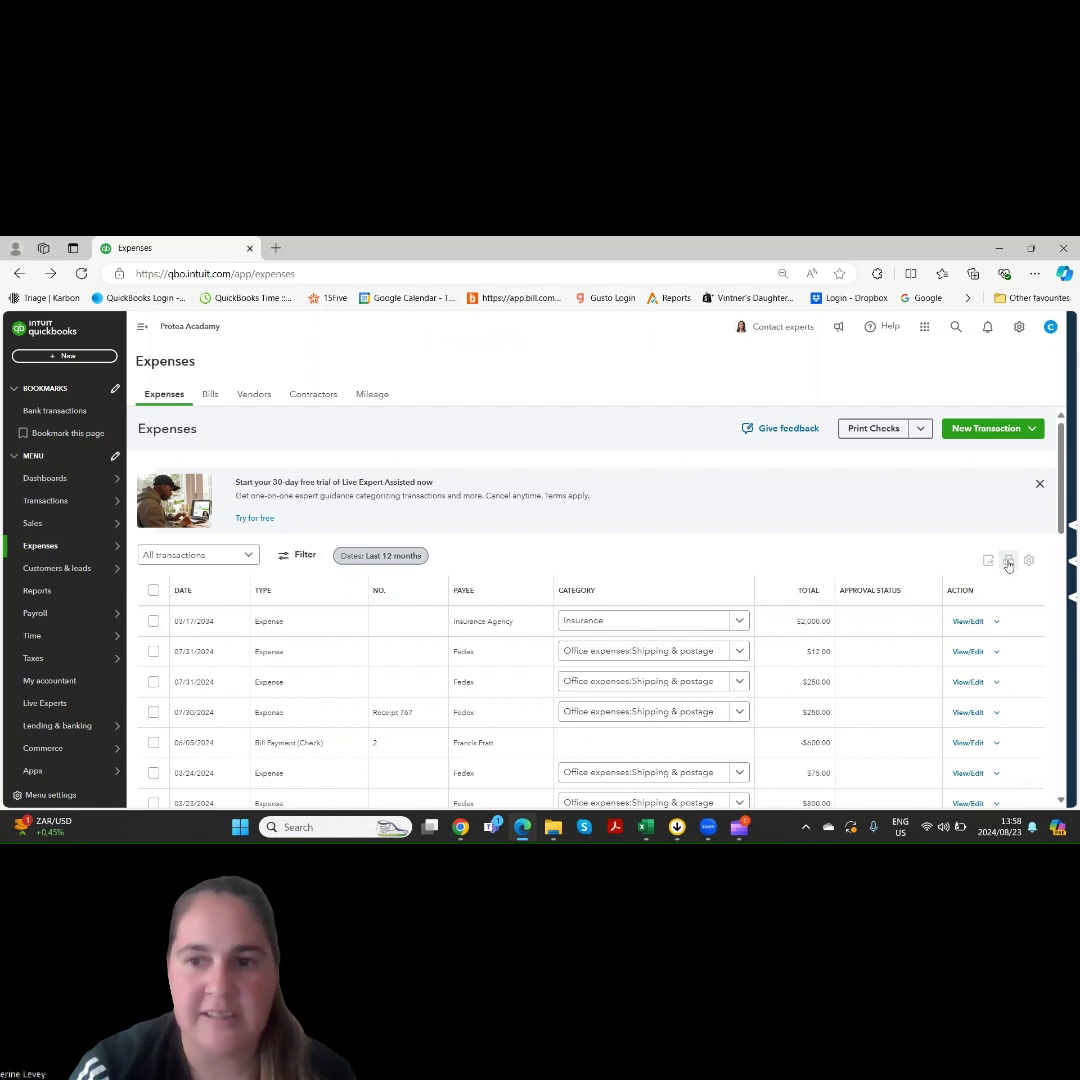
click(1028, 561)
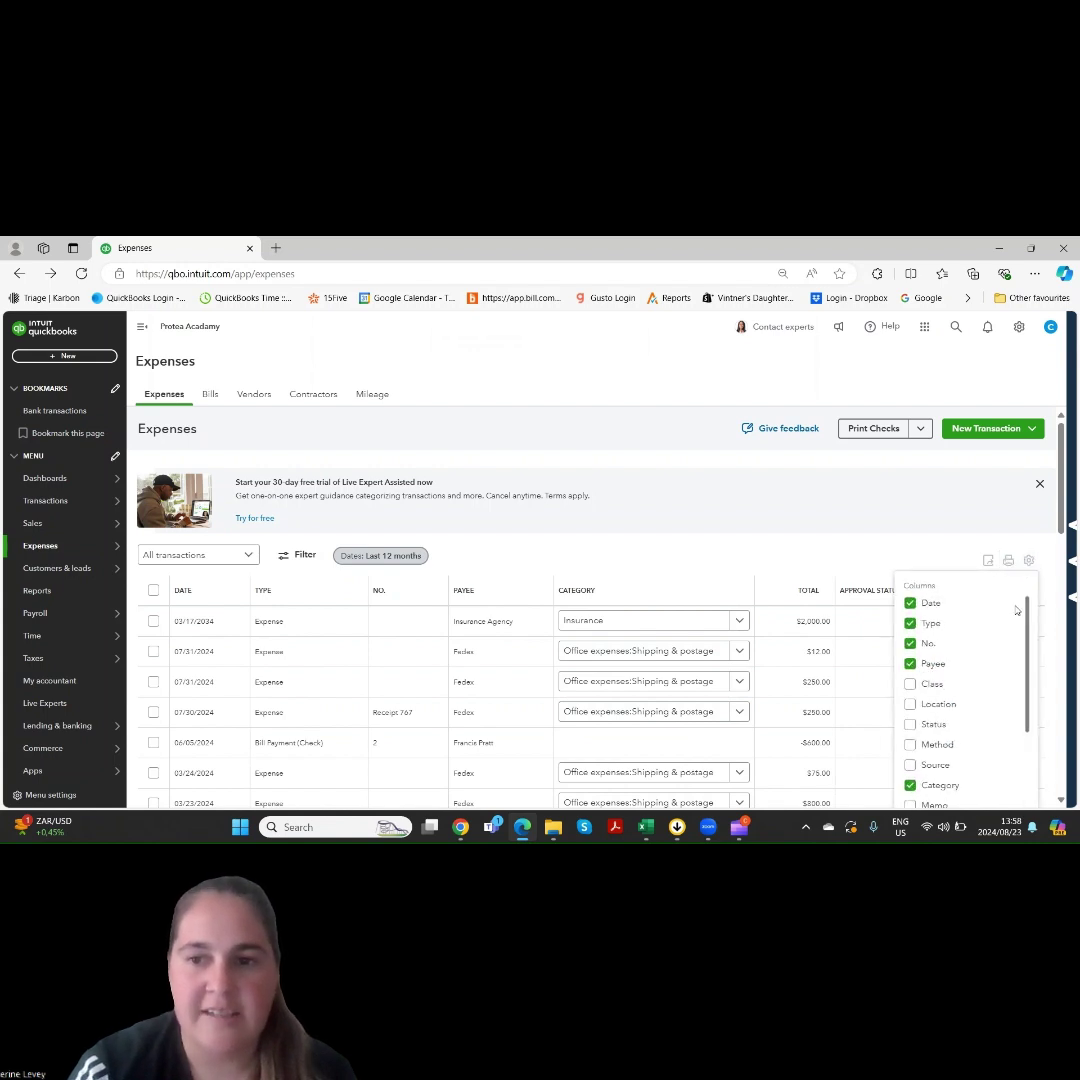
mouse_move(1027, 620)
mouse_down()
mouse_move(1028, 712)
mouse_move(1031, 590)
mouse_up()
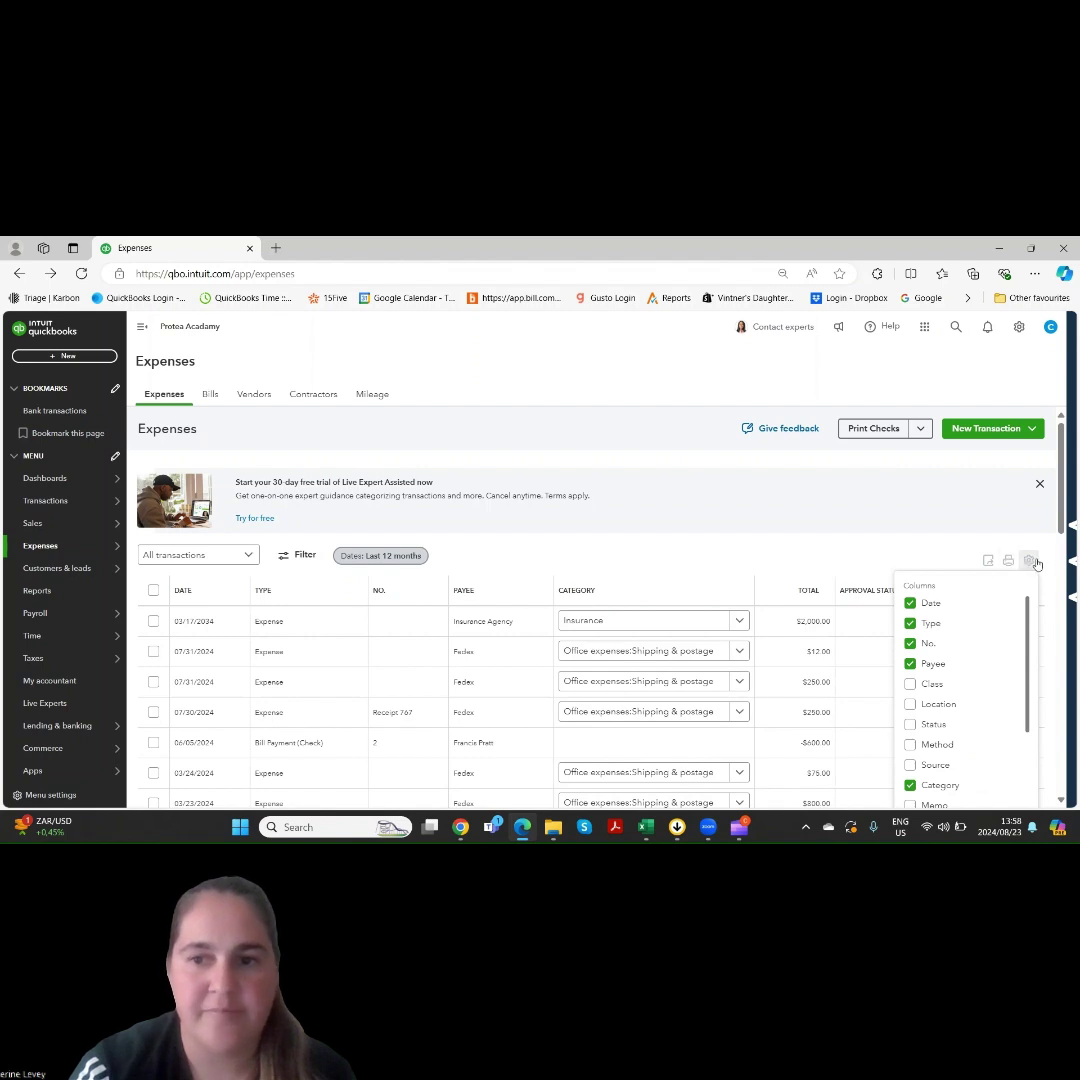
click(1015, 548)
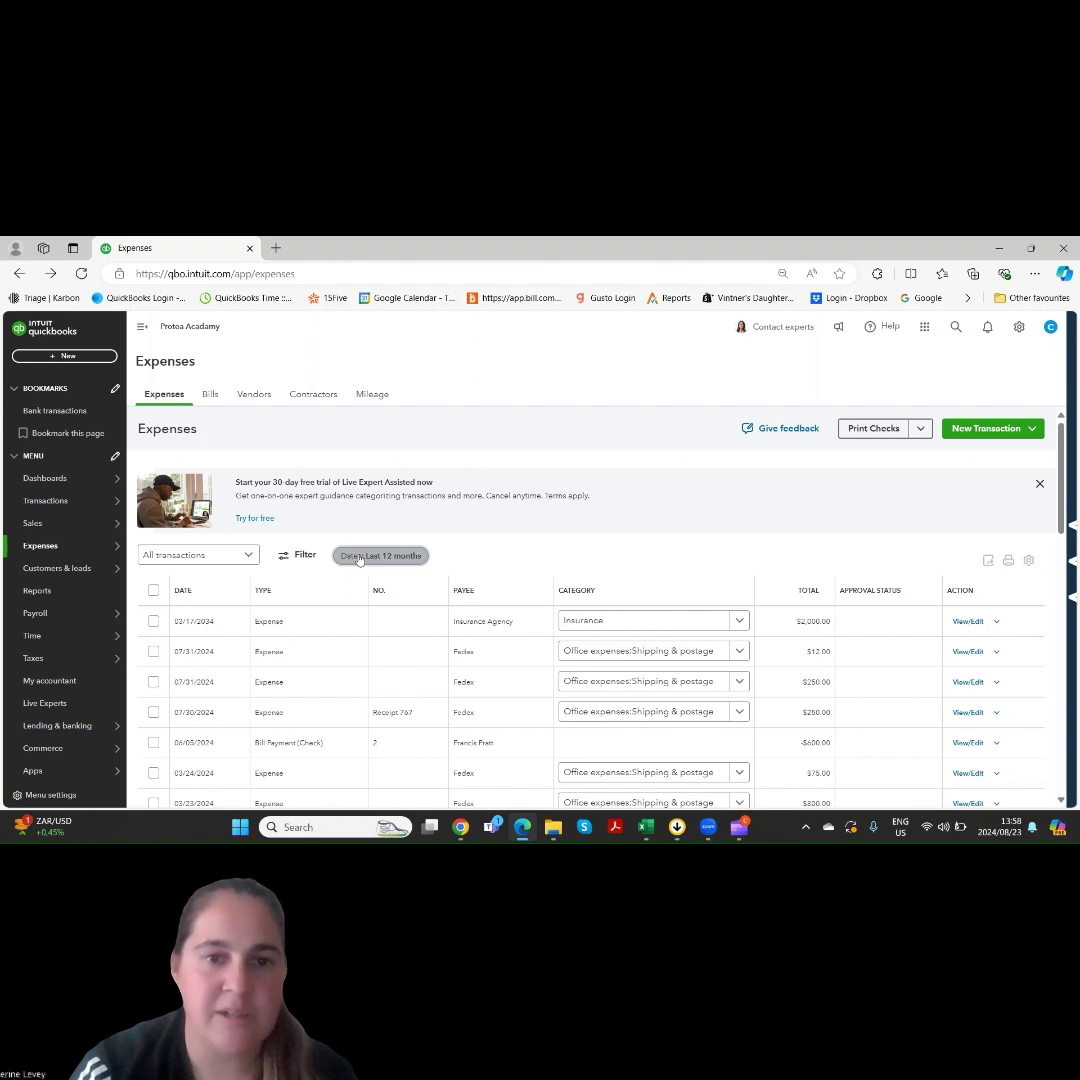
Step: Examine the status, delivery method and date range choices for filtering the expense list
click(306, 555)
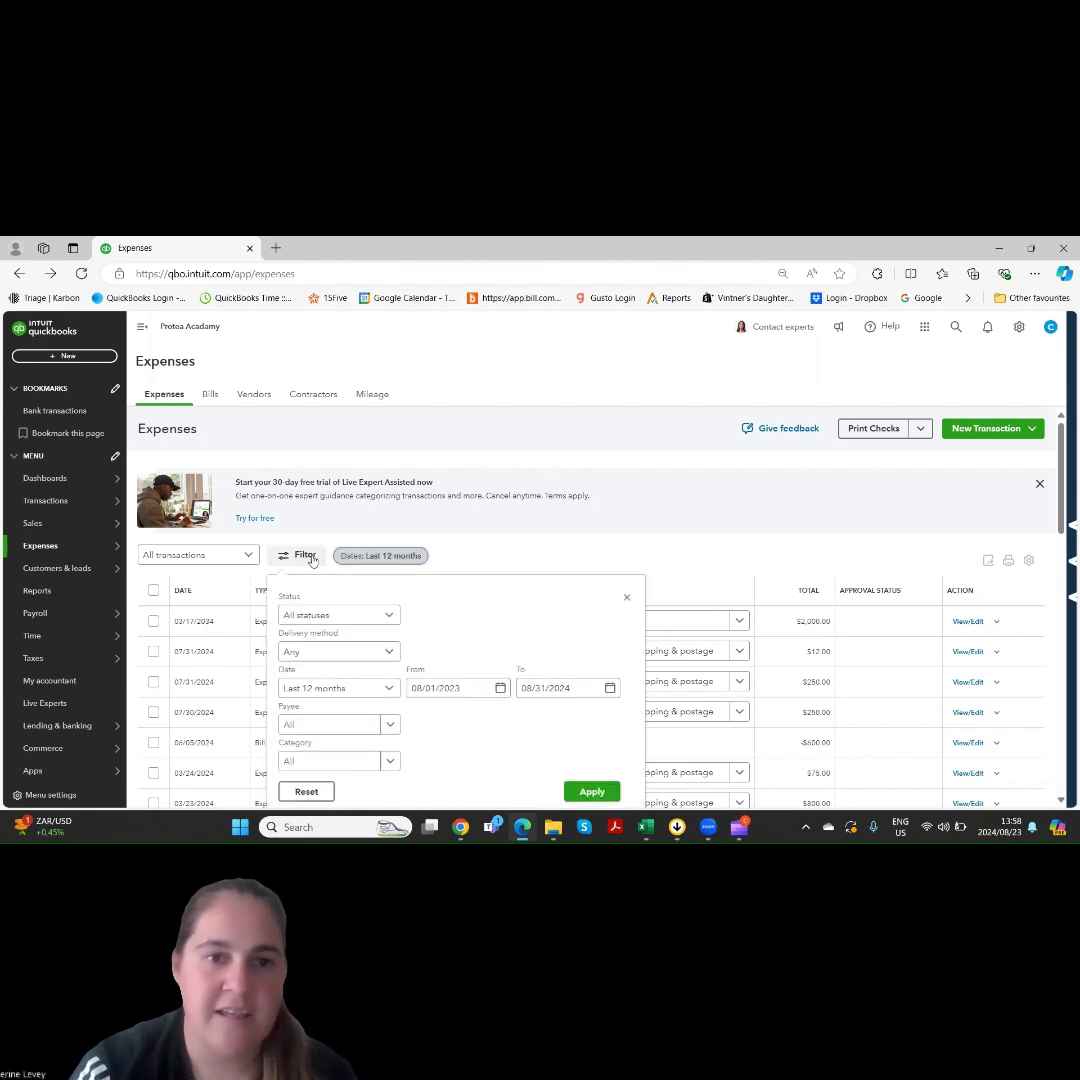
click(389, 617)
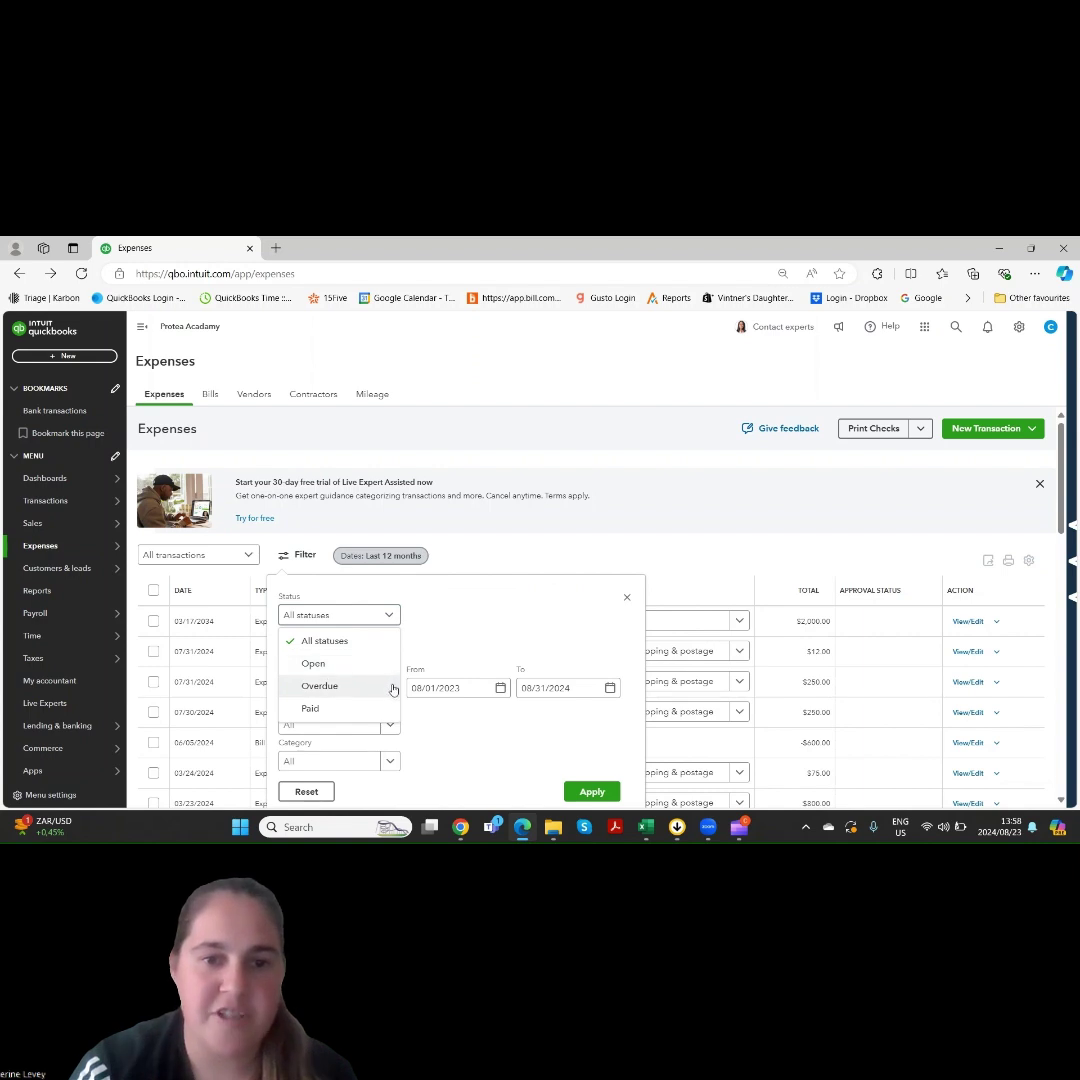
click(390, 614)
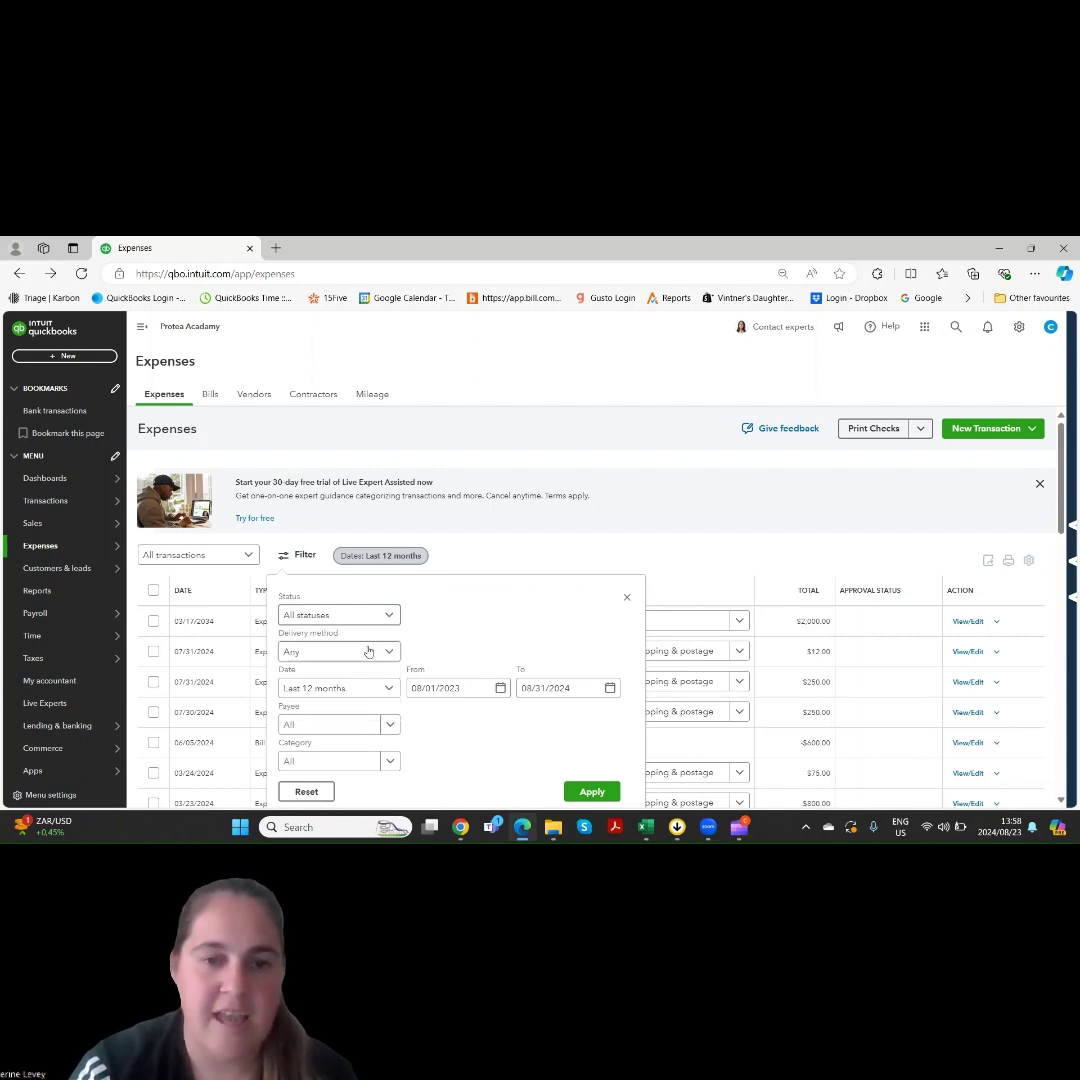
click(376, 655)
click(379, 653)
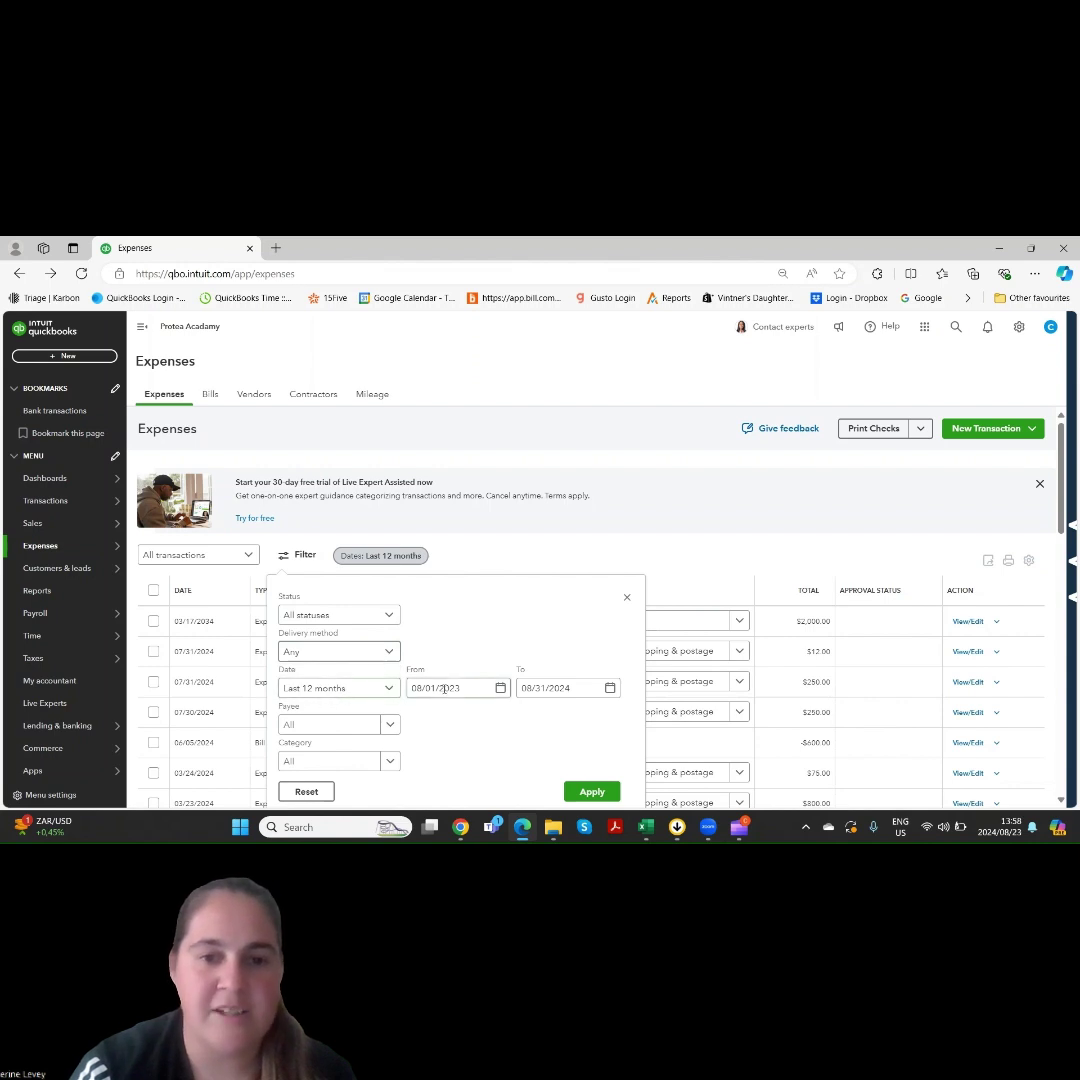
click(380, 688)
scroll(393, 588, up, 2)
scroll(393, 588, up, 1)
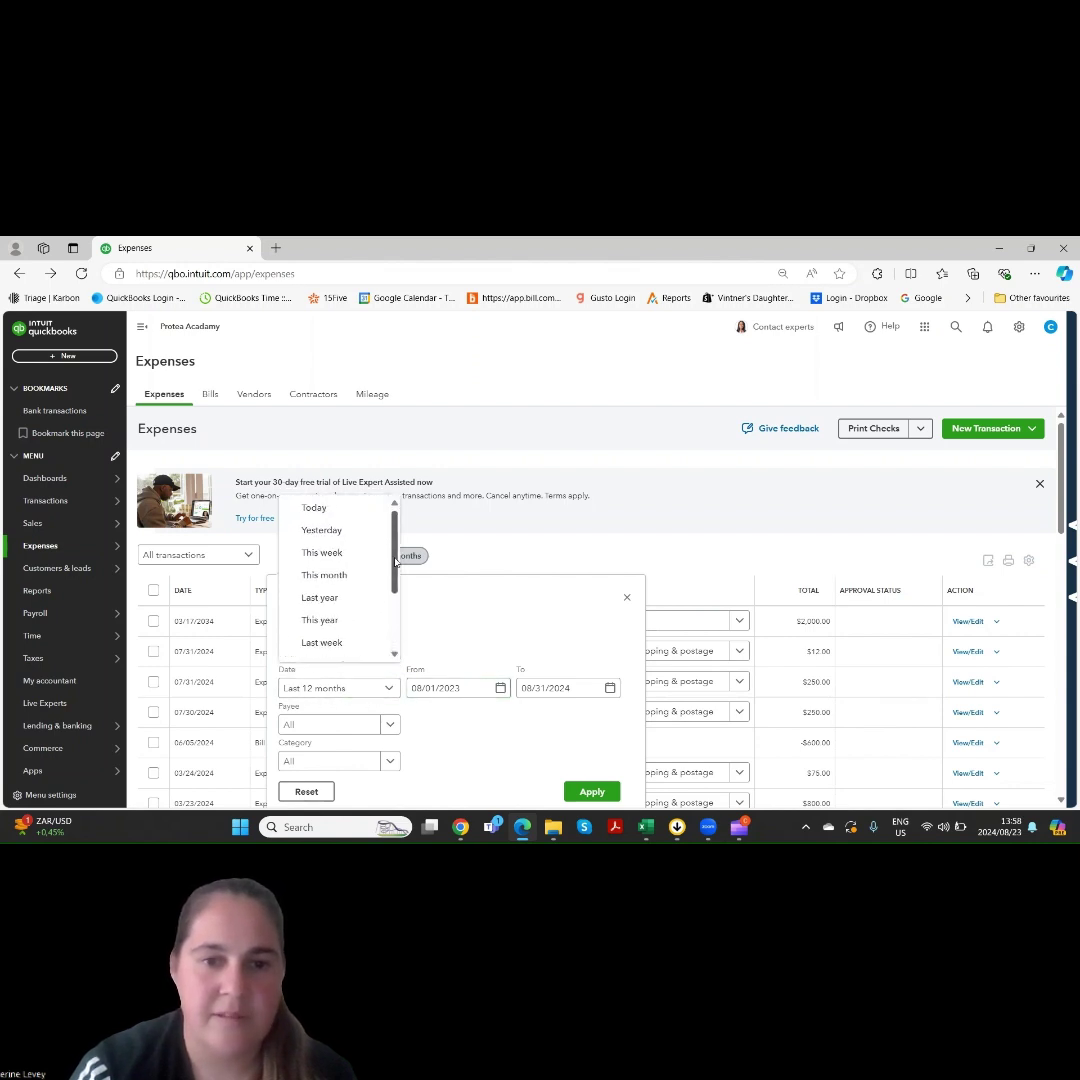
scroll(395, 595, down, 3)
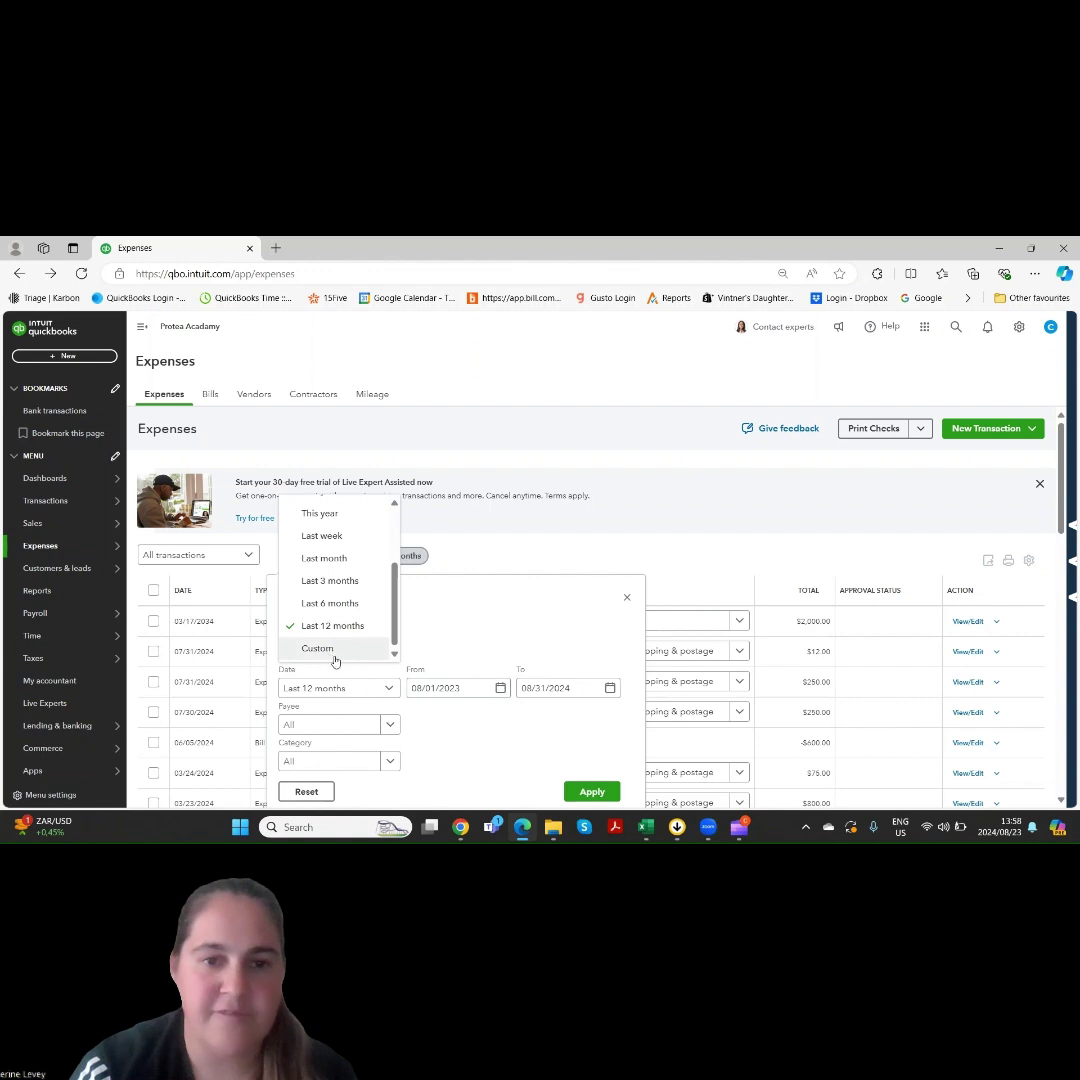
click(389, 688)
Step: Examine the payee and category filter choices, and close the filter without applying it
click(388, 724)
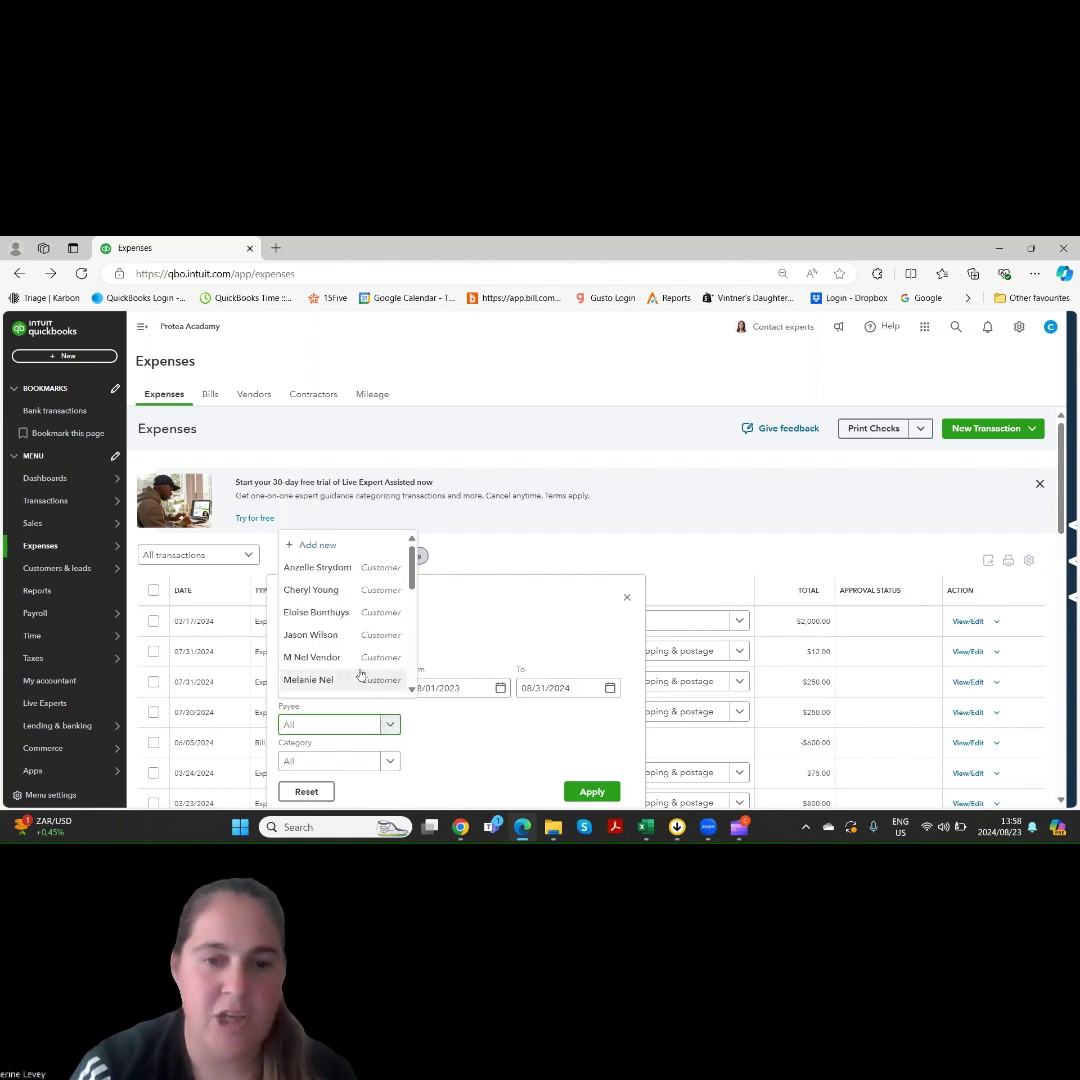
drag(413, 558, 412, 655)
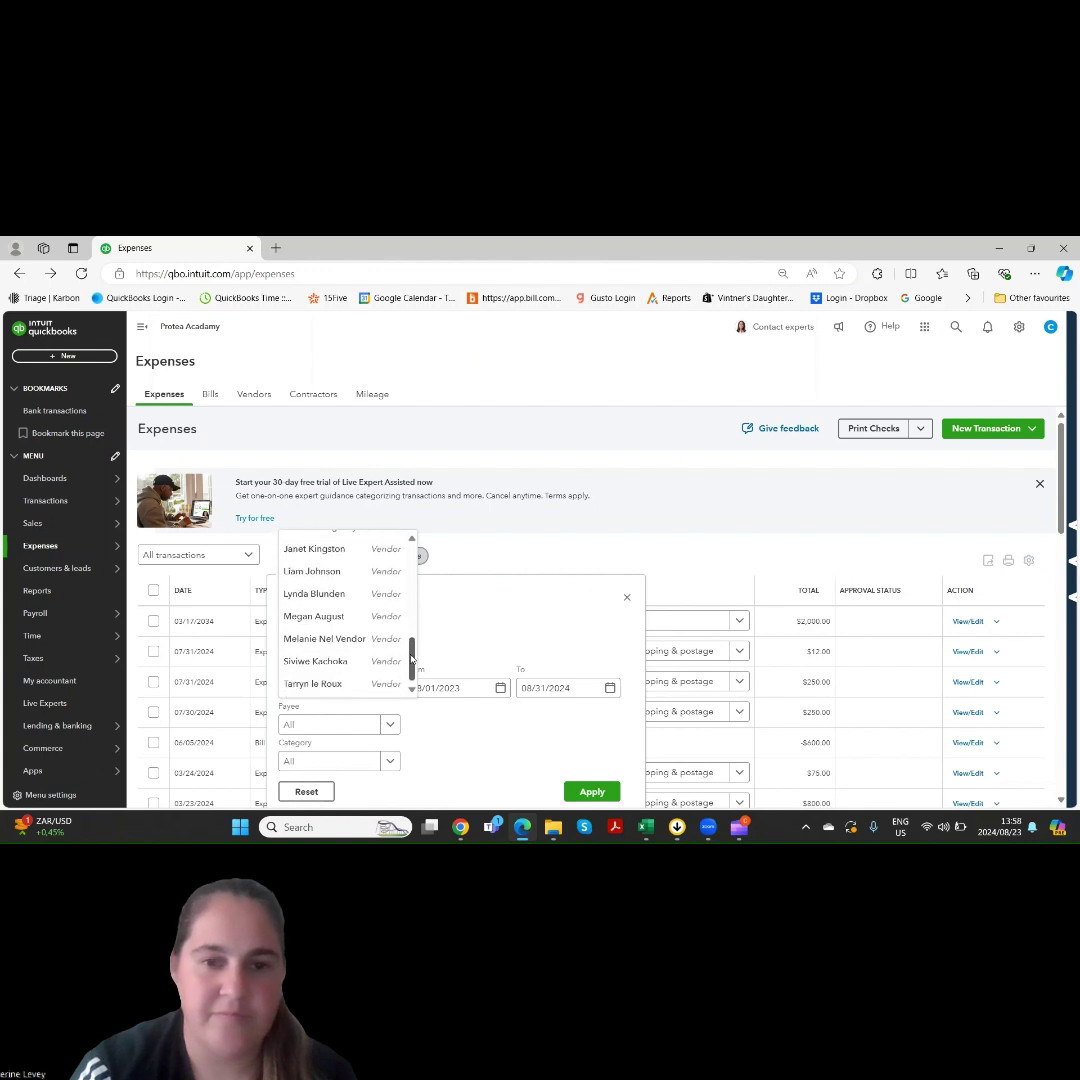
click(390, 724)
click(417, 728)
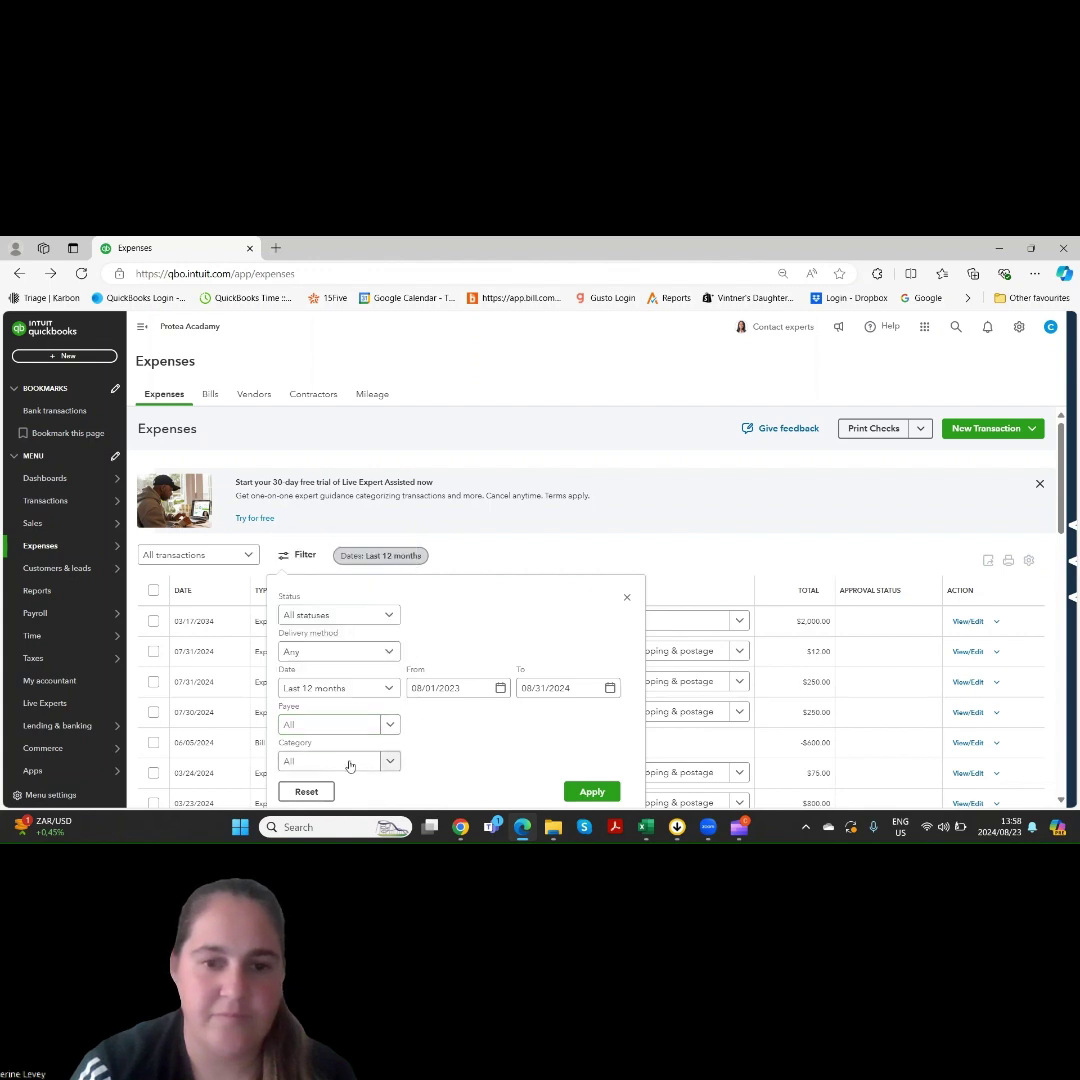
click(390, 762)
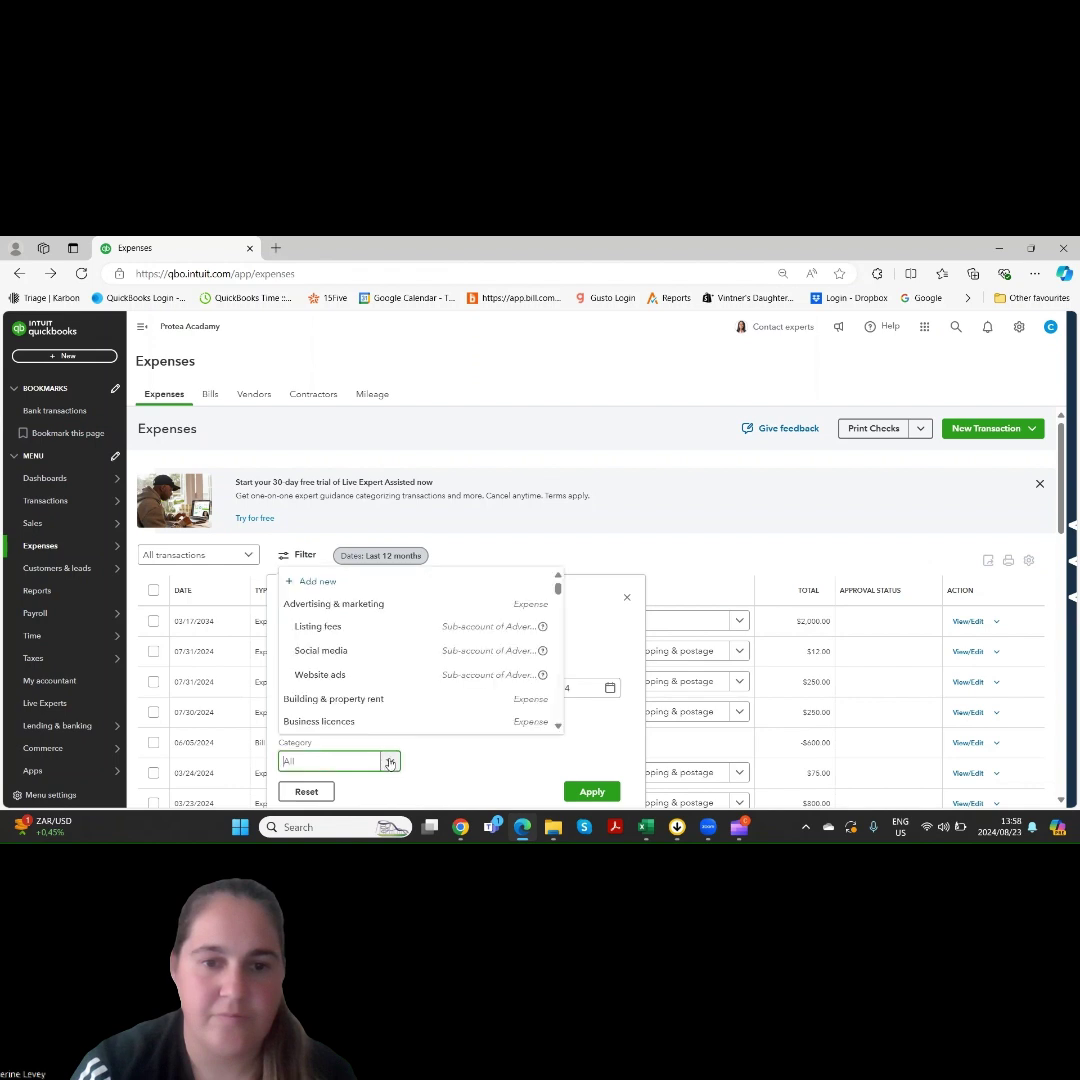
click(390, 762)
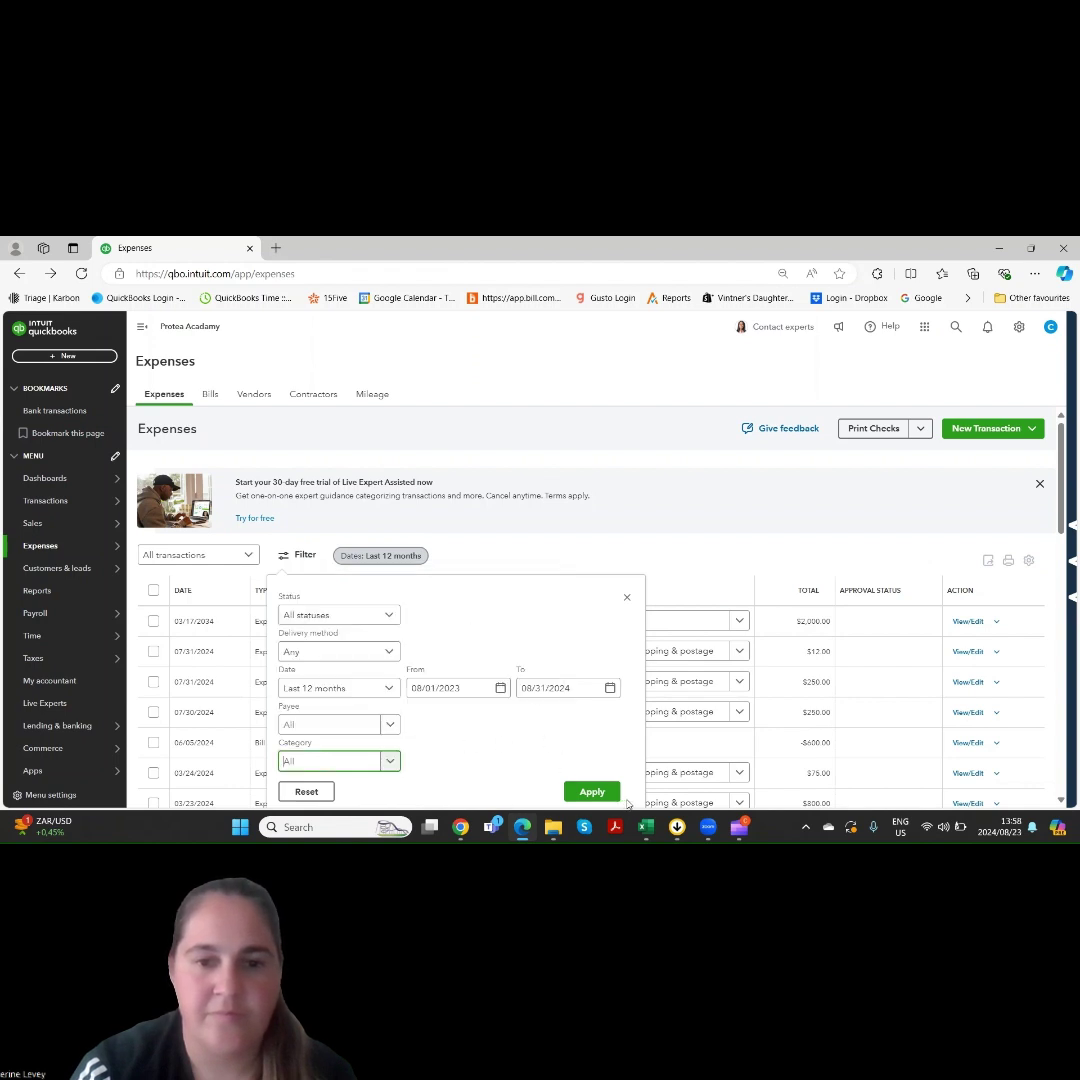
click(624, 601)
Step: Limit the transaction list to the Expense type
click(248, 556)
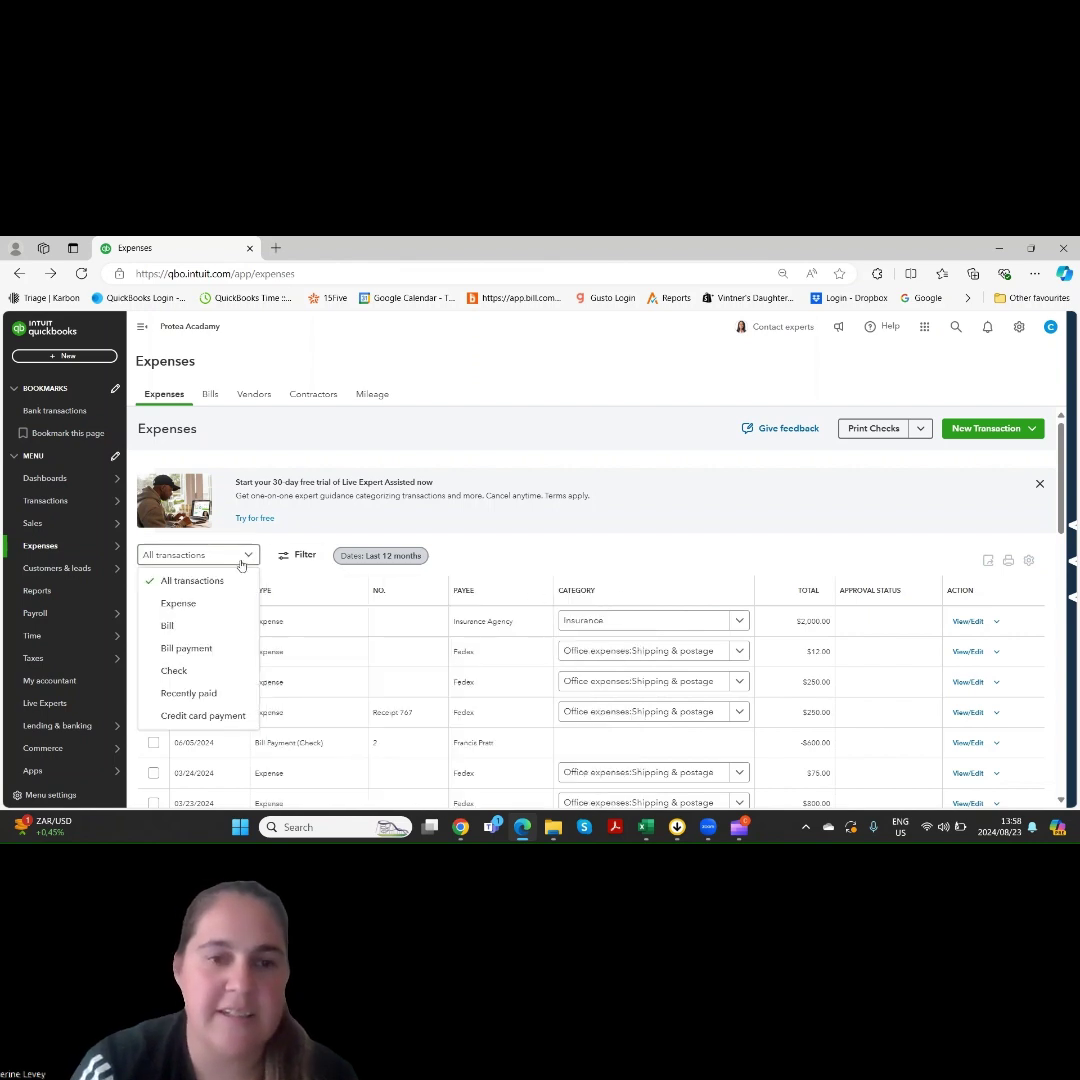
click(185, 604)
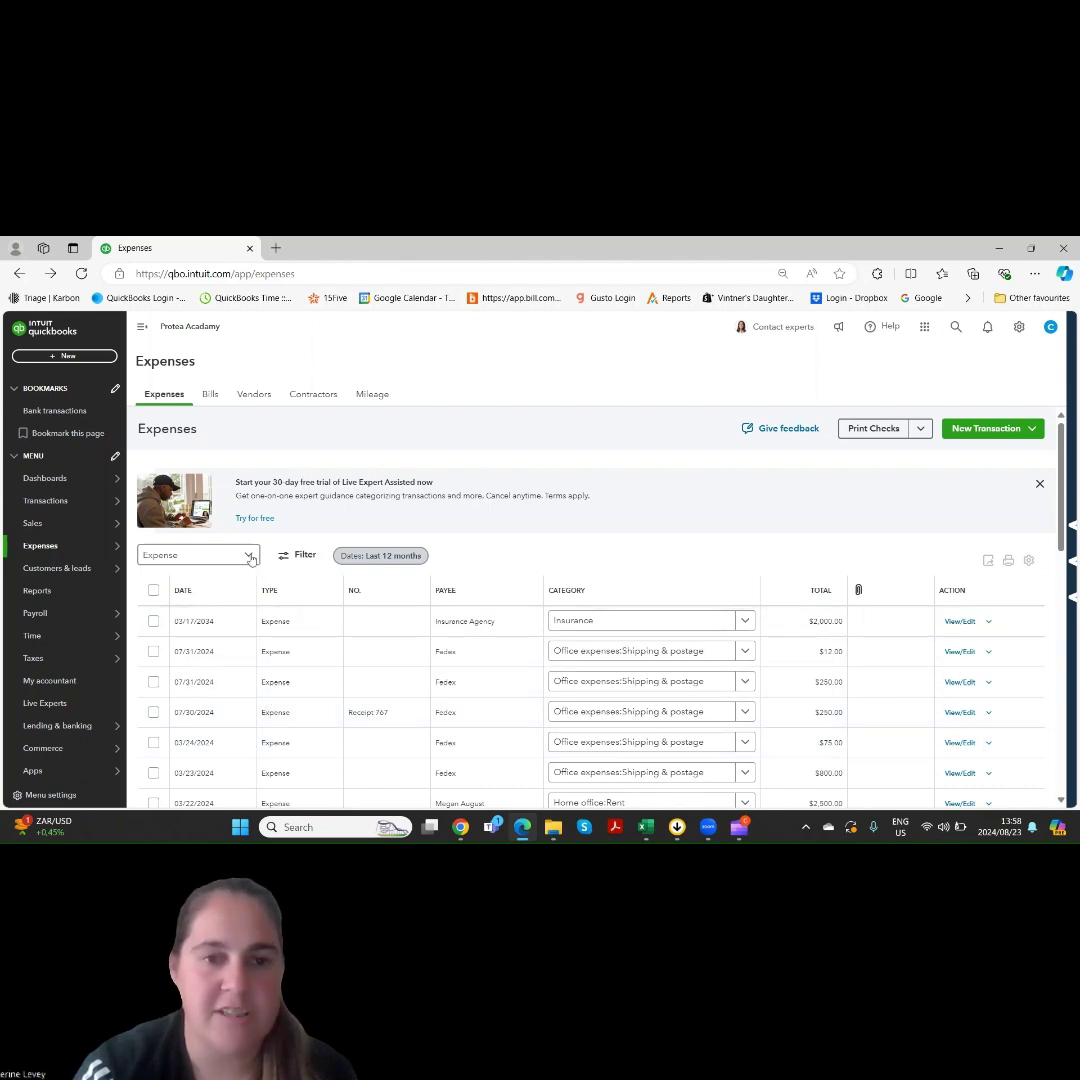
Step: Start creating a new bill from the bills list, with Insurance Agency as the vendor
click(209, 395)
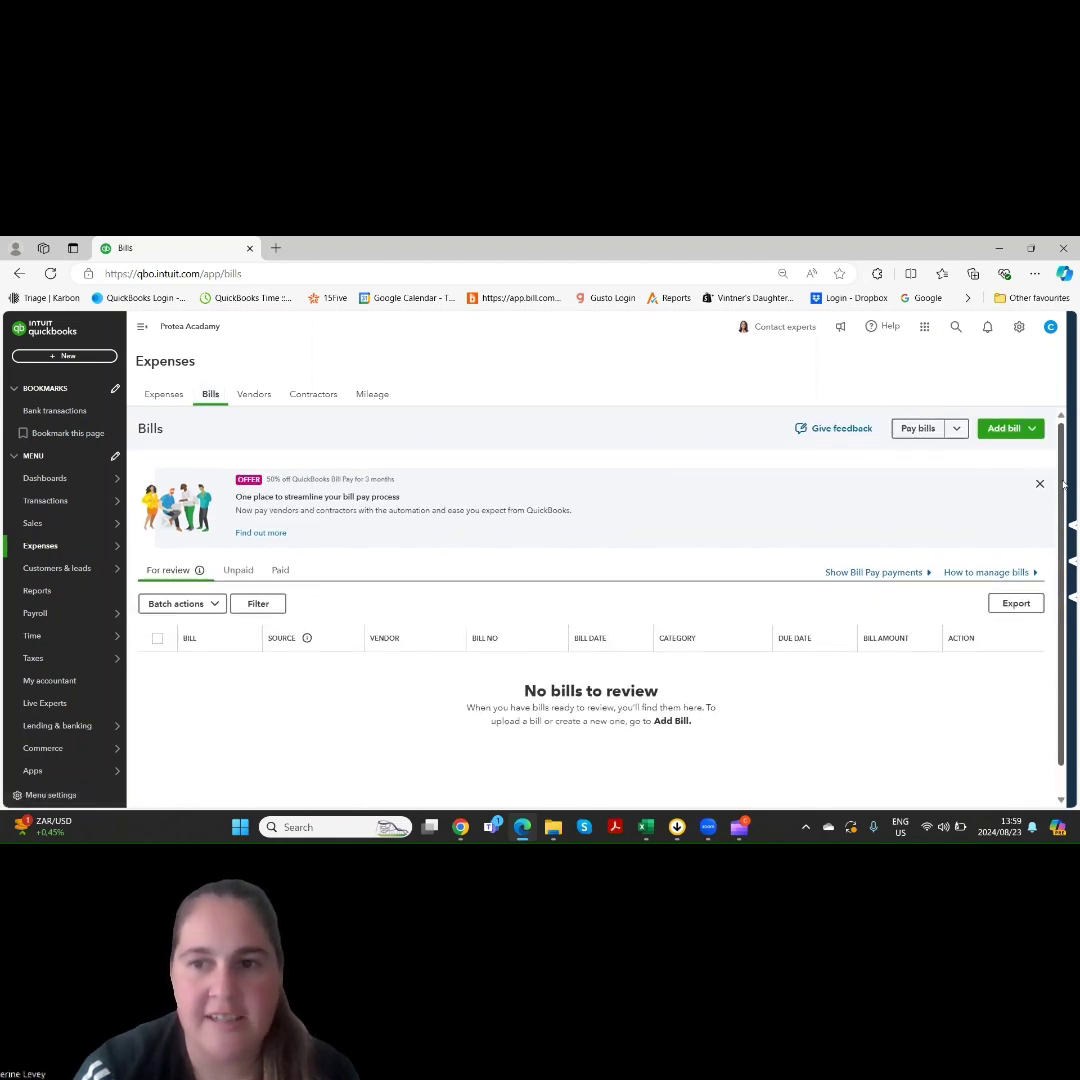
click(1031, 429)
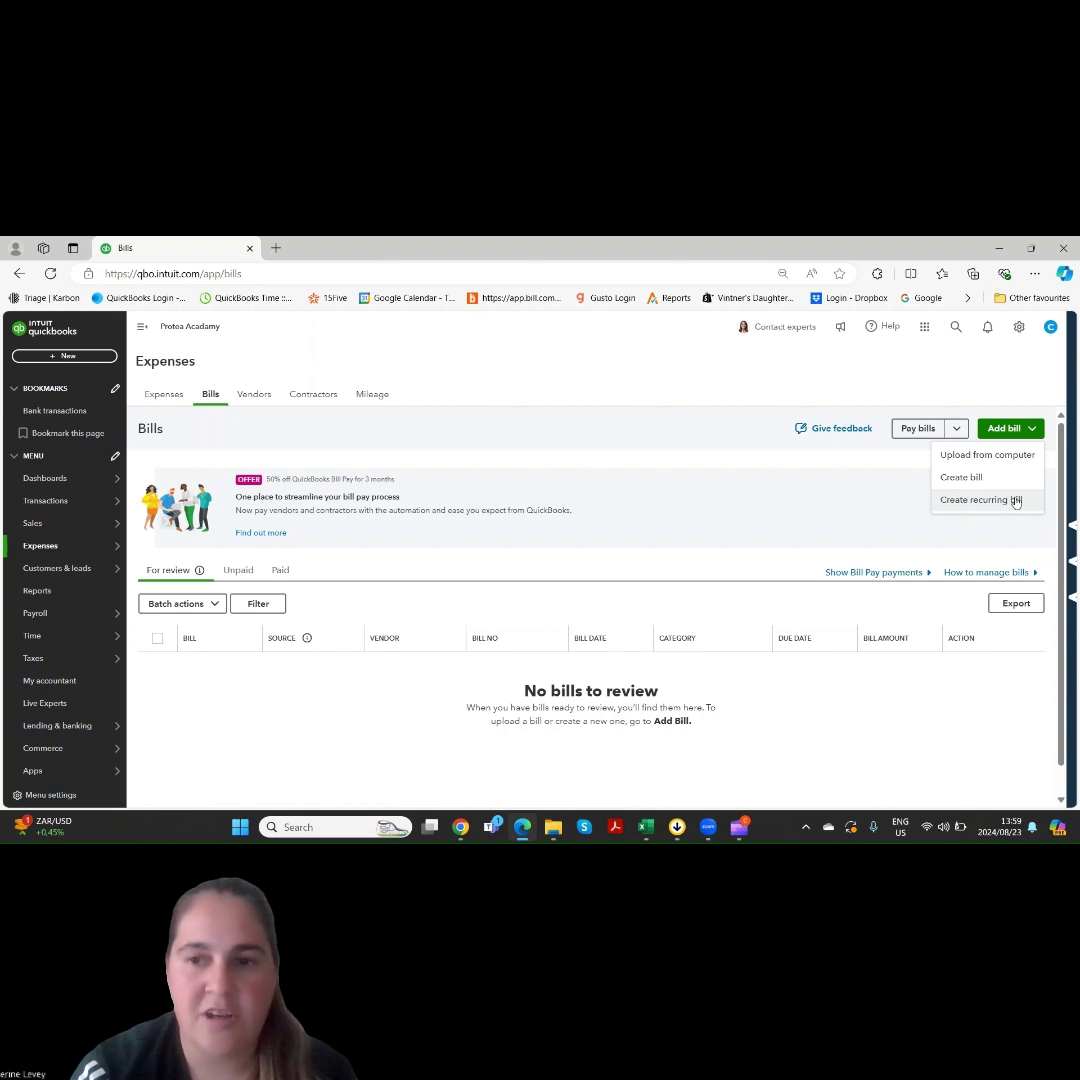
click(1000, 430)
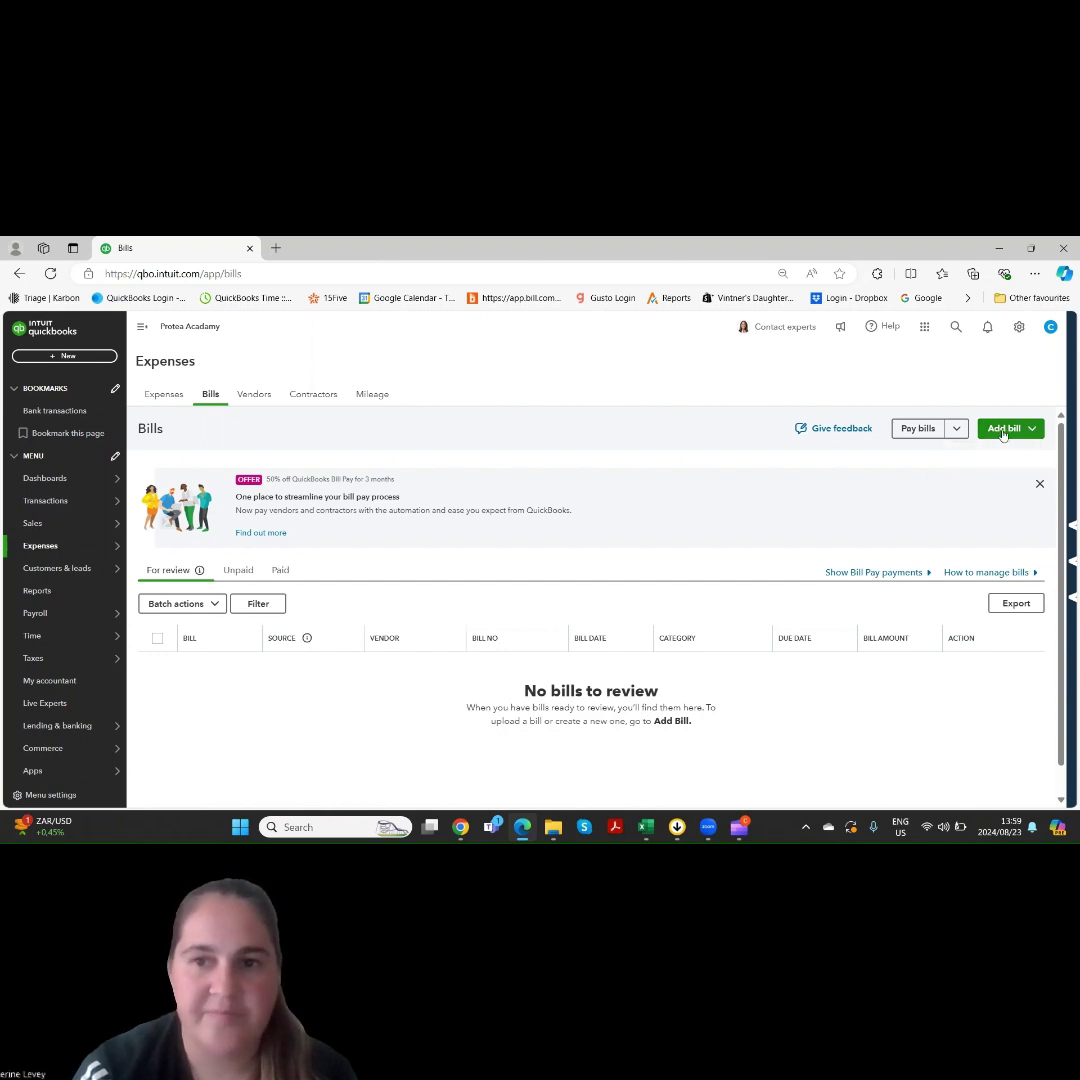
click(1003, 433)
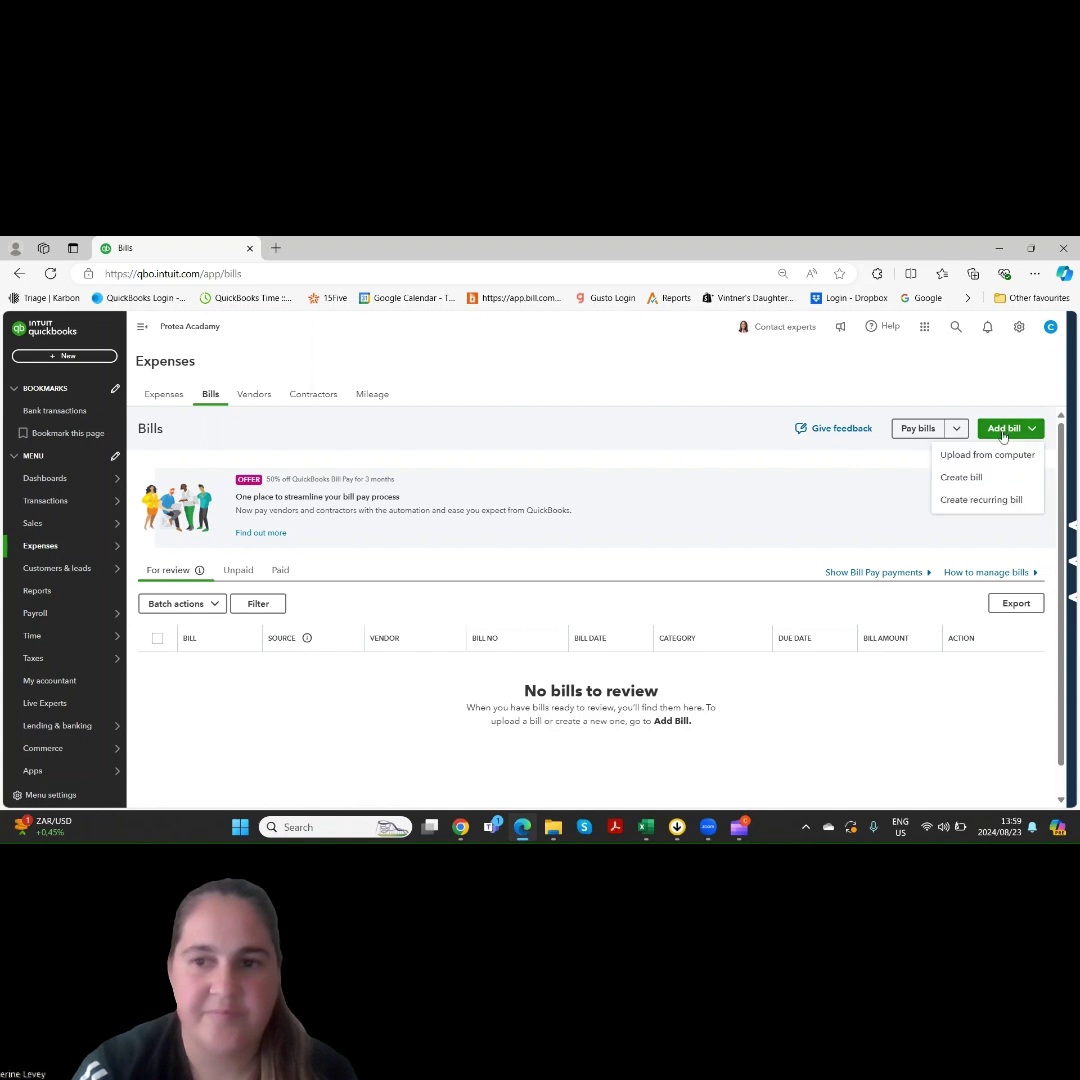
click(969, 481)
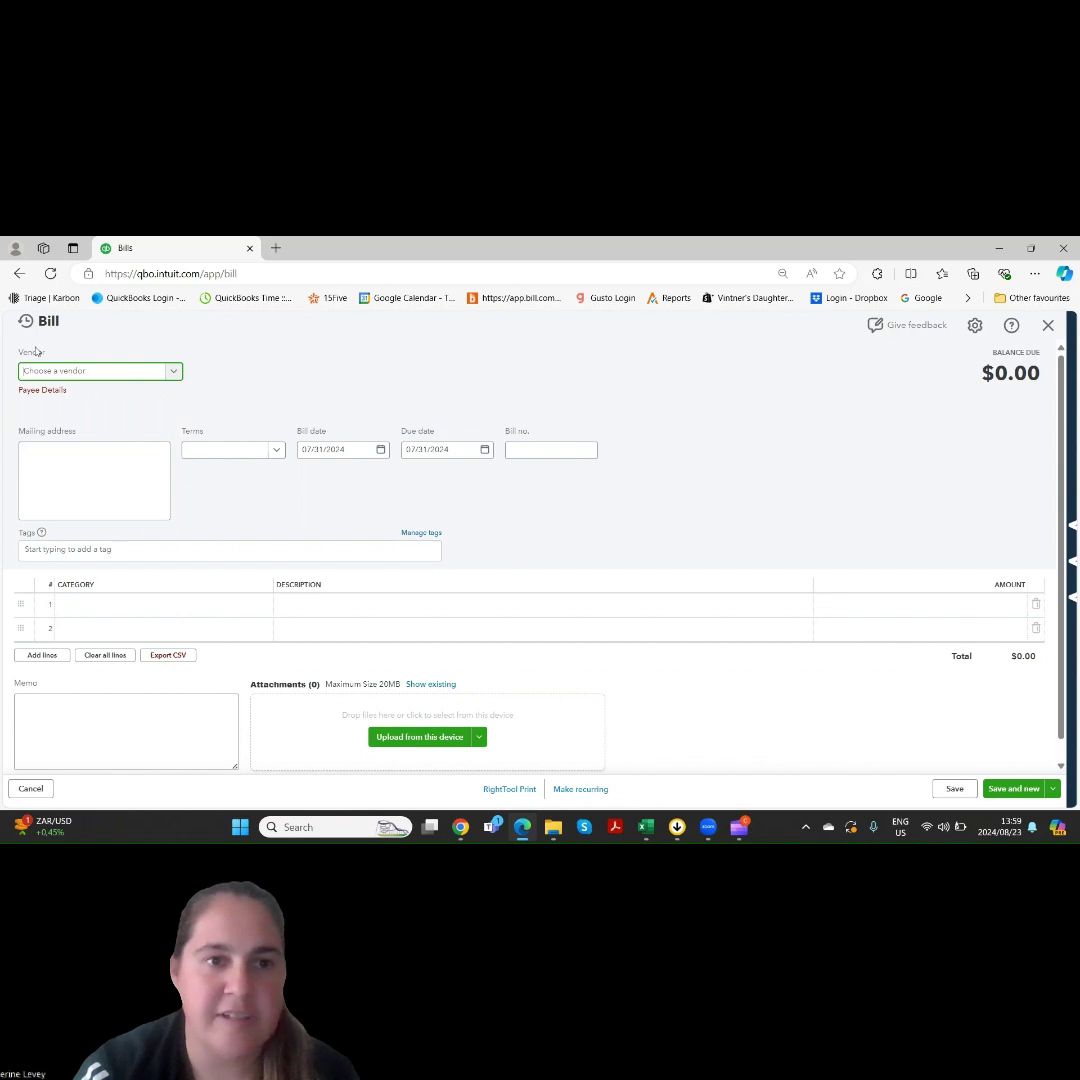
click(175, 373)
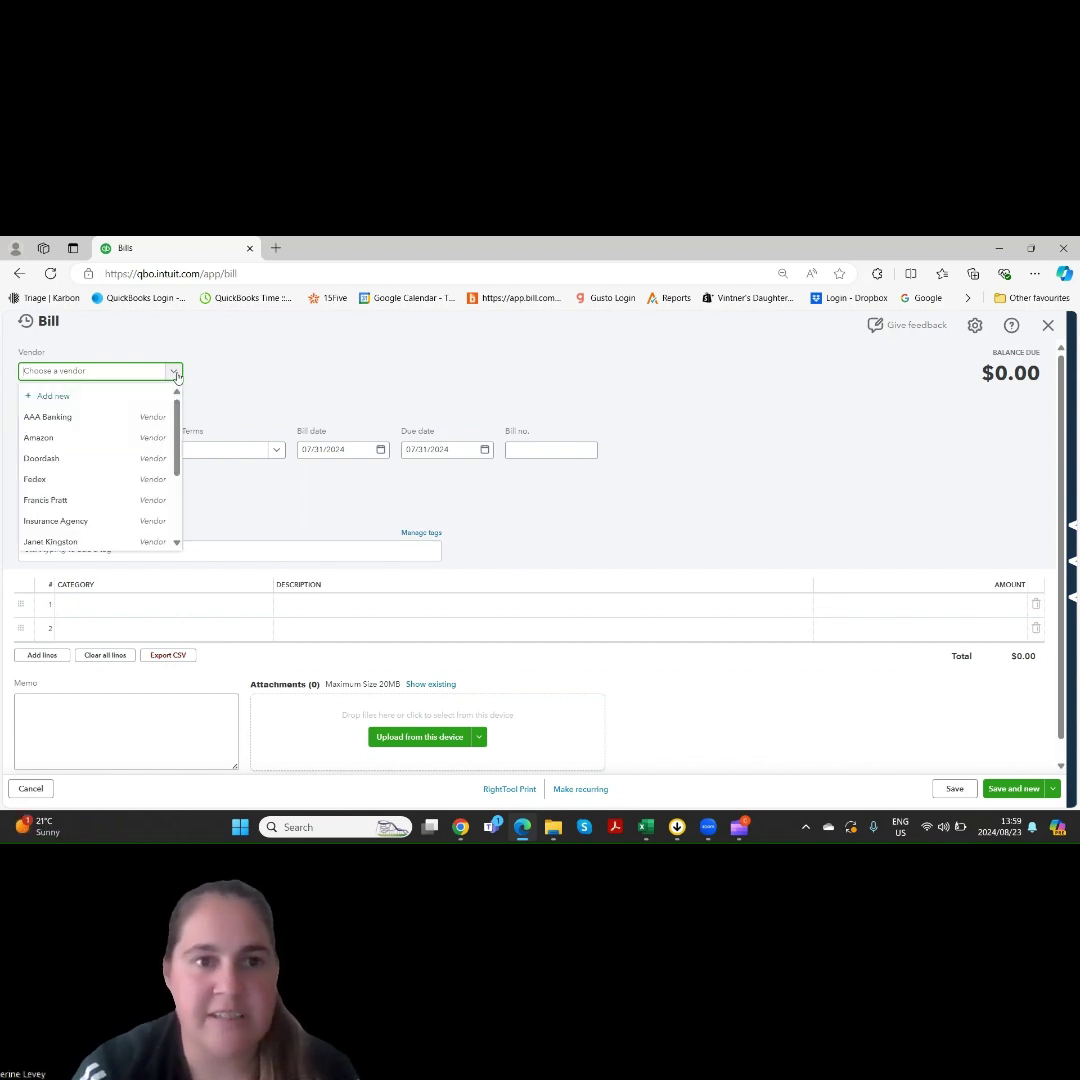
click(143, 522)
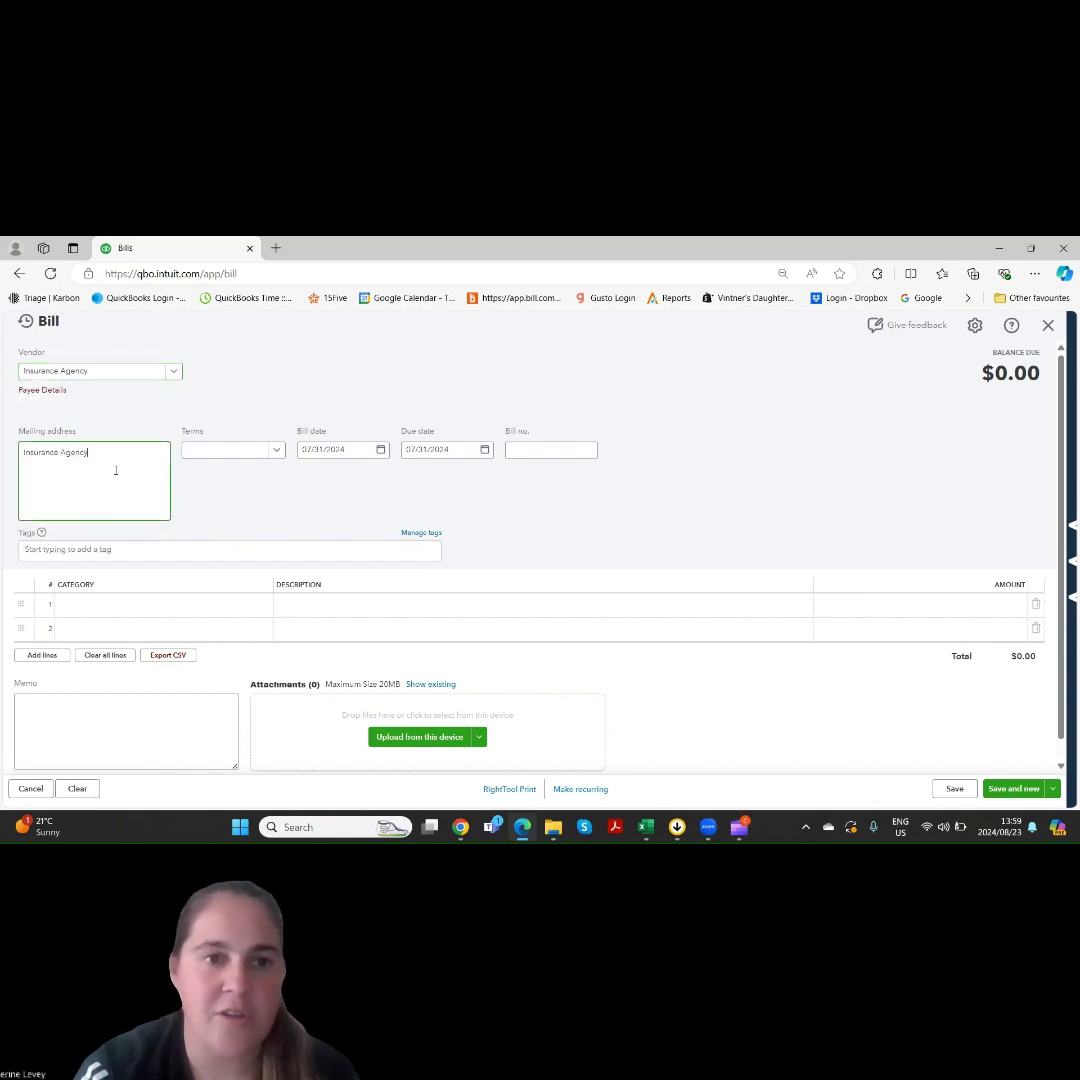
Step: Set the bill's terms to Net 30 and its bill date to 07/03/2024, letting the due date update
click(277, 451)
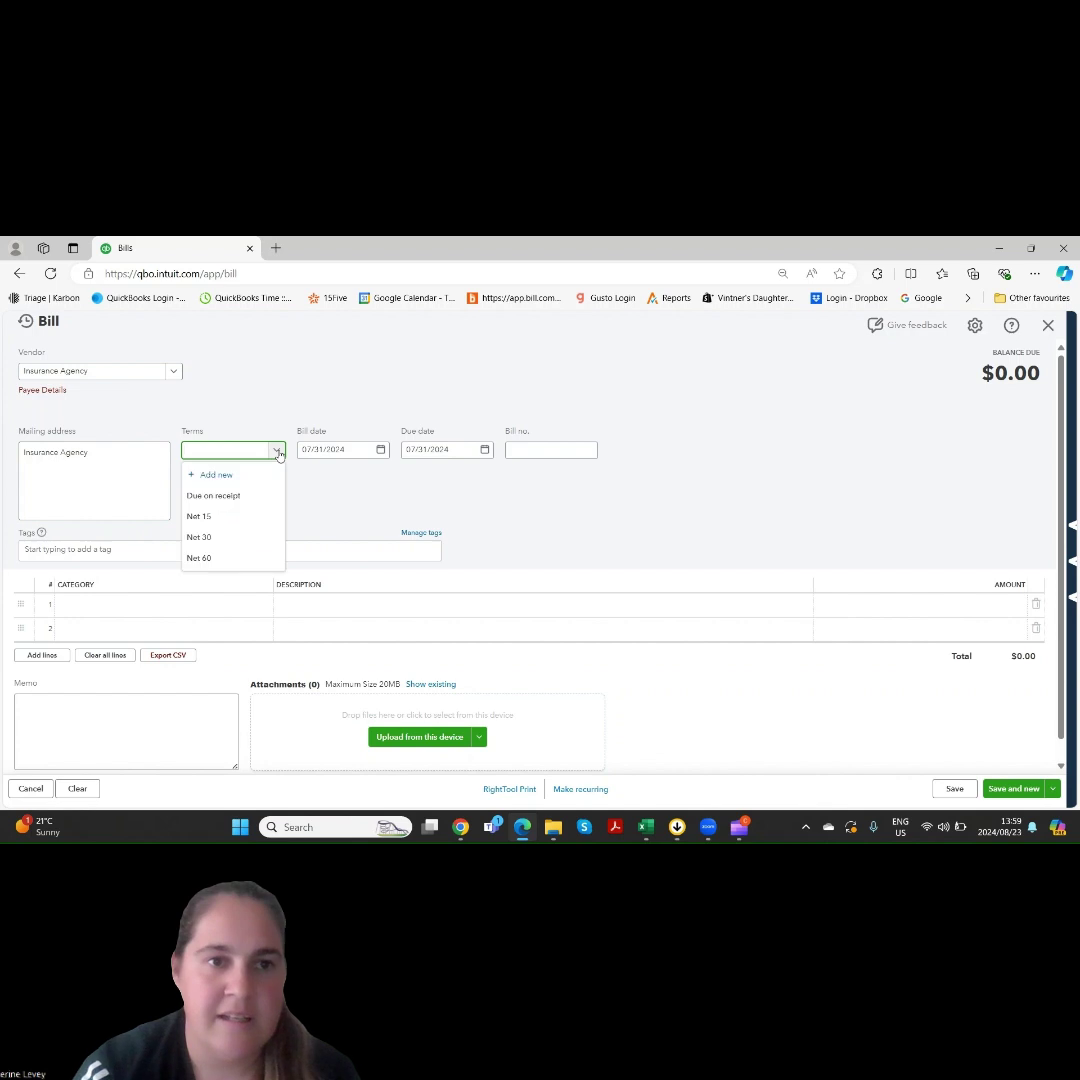
click(250, 536)
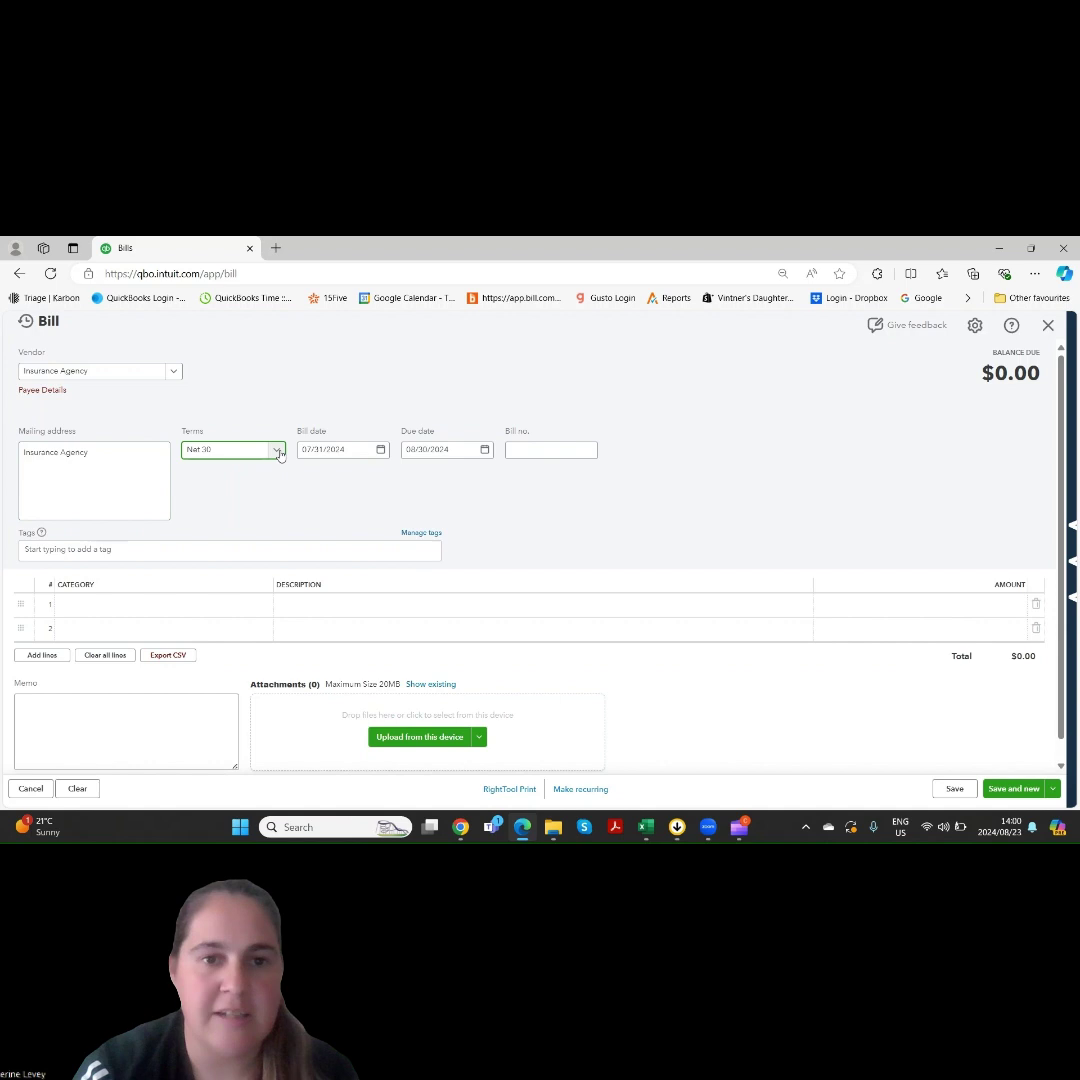
click(381, 450)
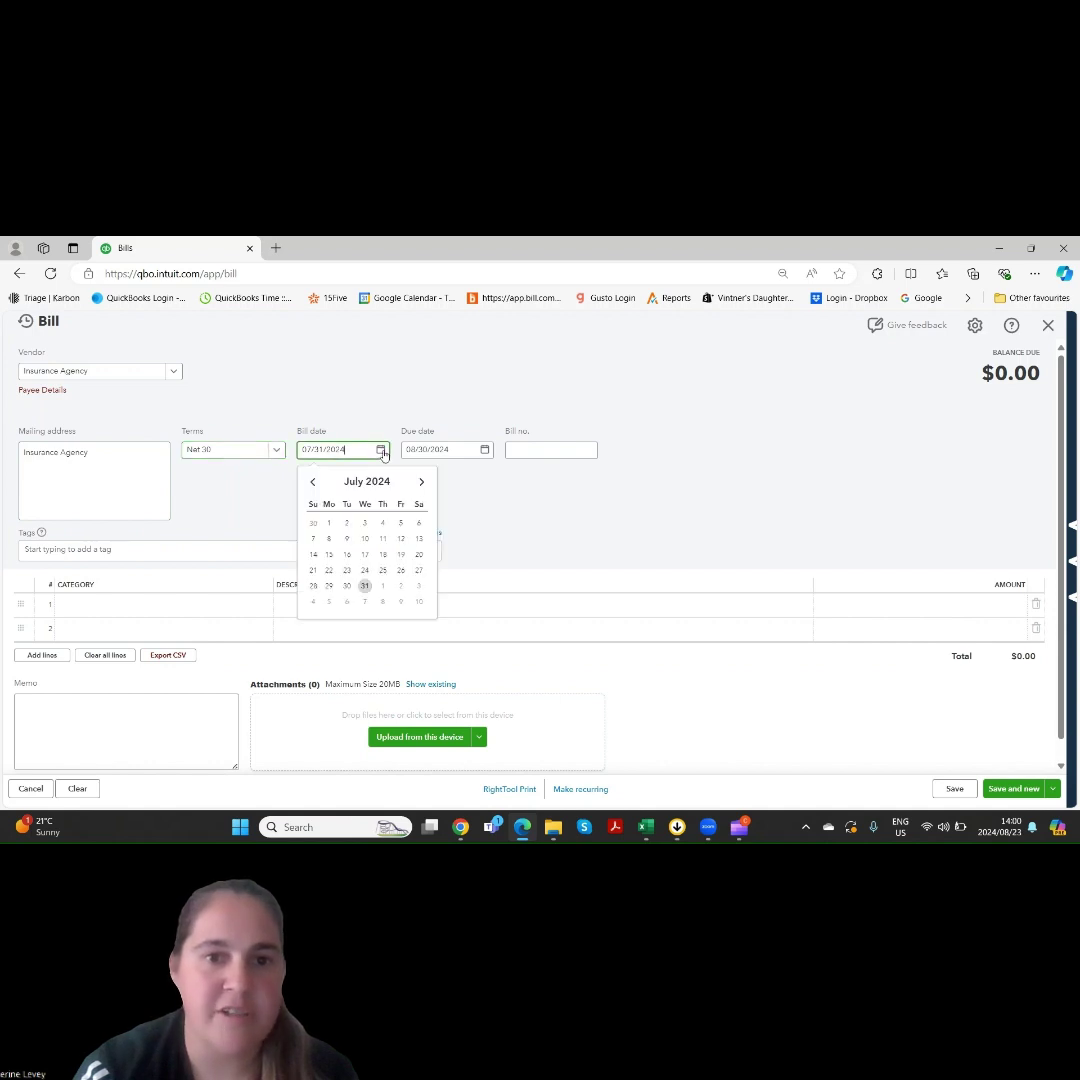
click(381, 450)
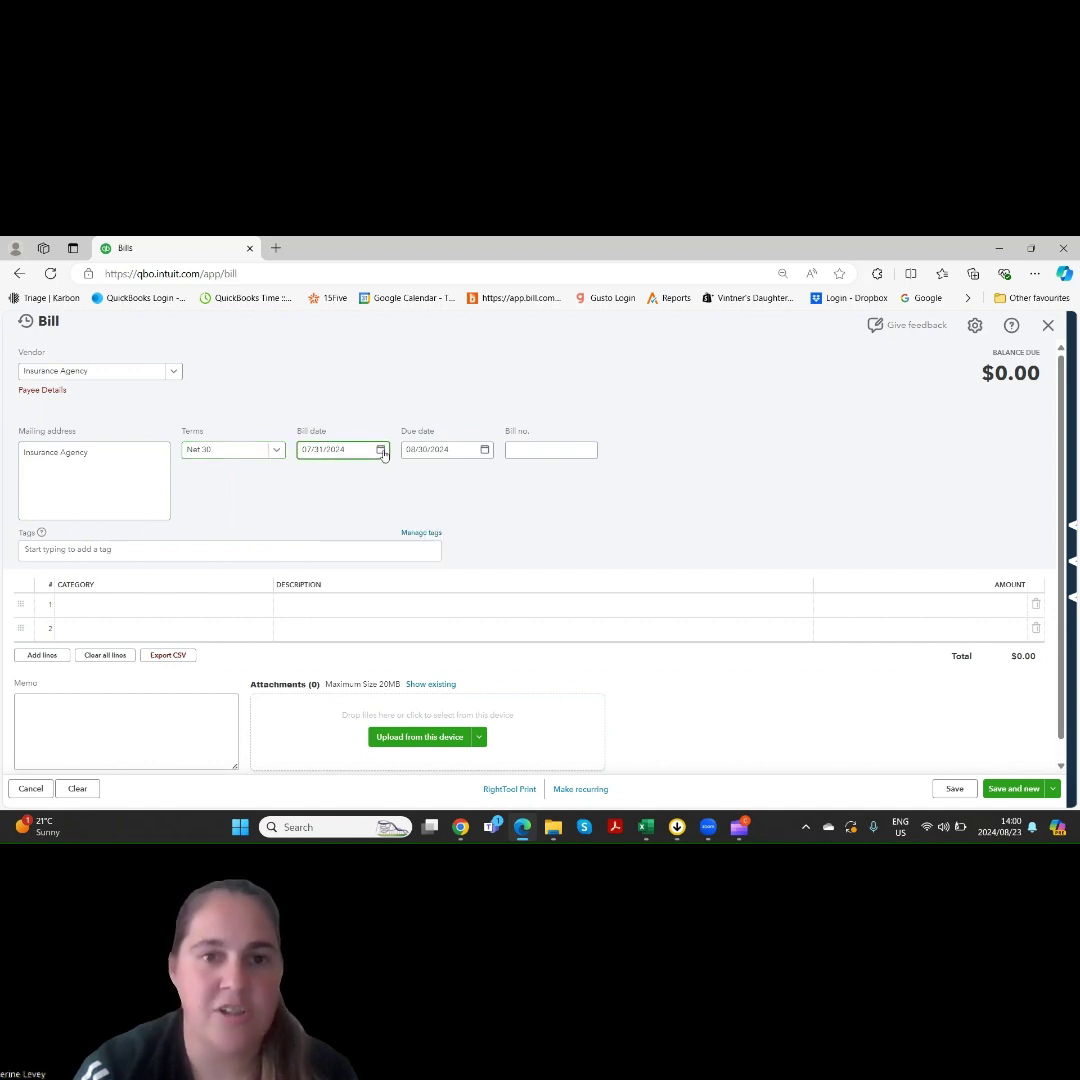
click(381, 450)
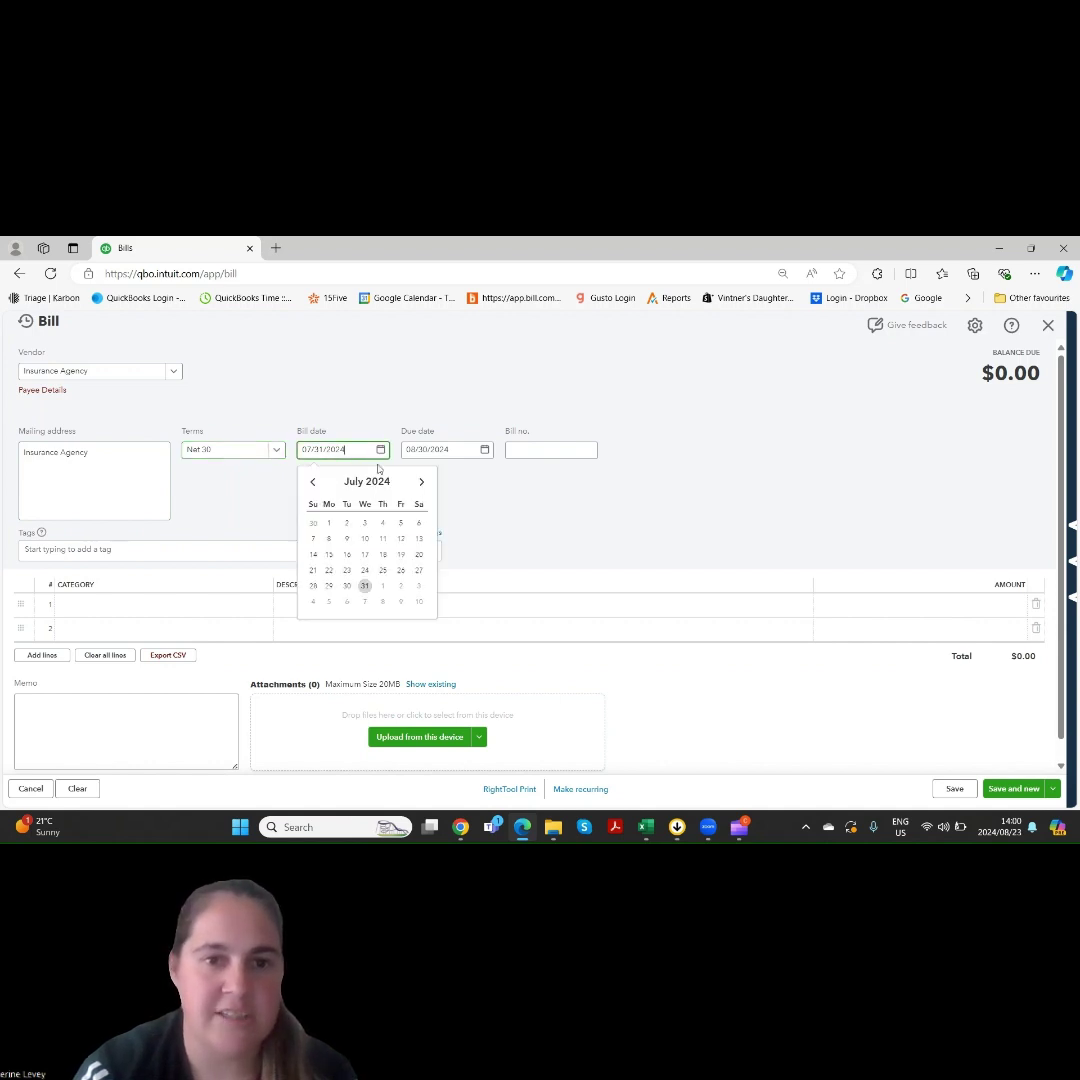
click(362, 519)
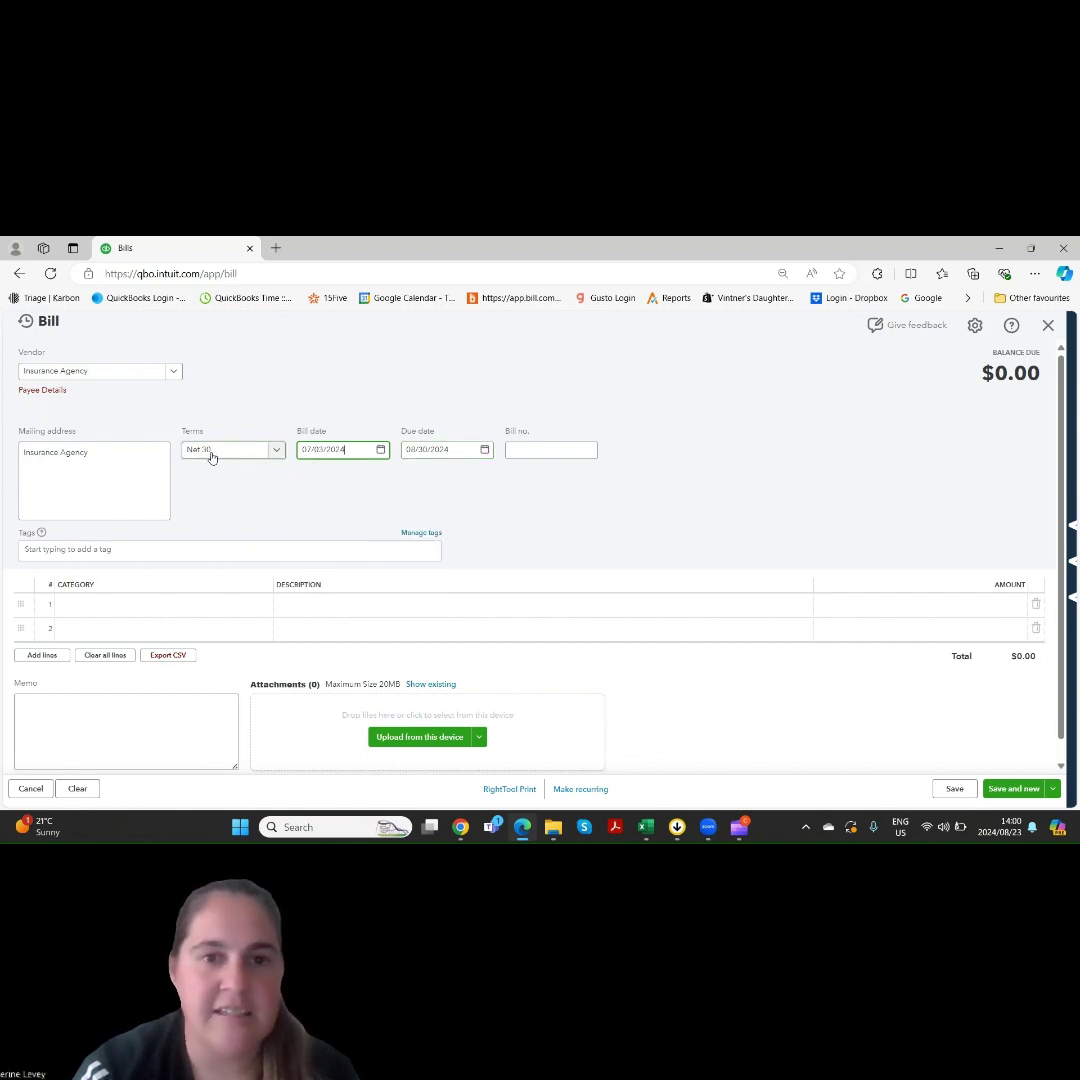
key(Tab)
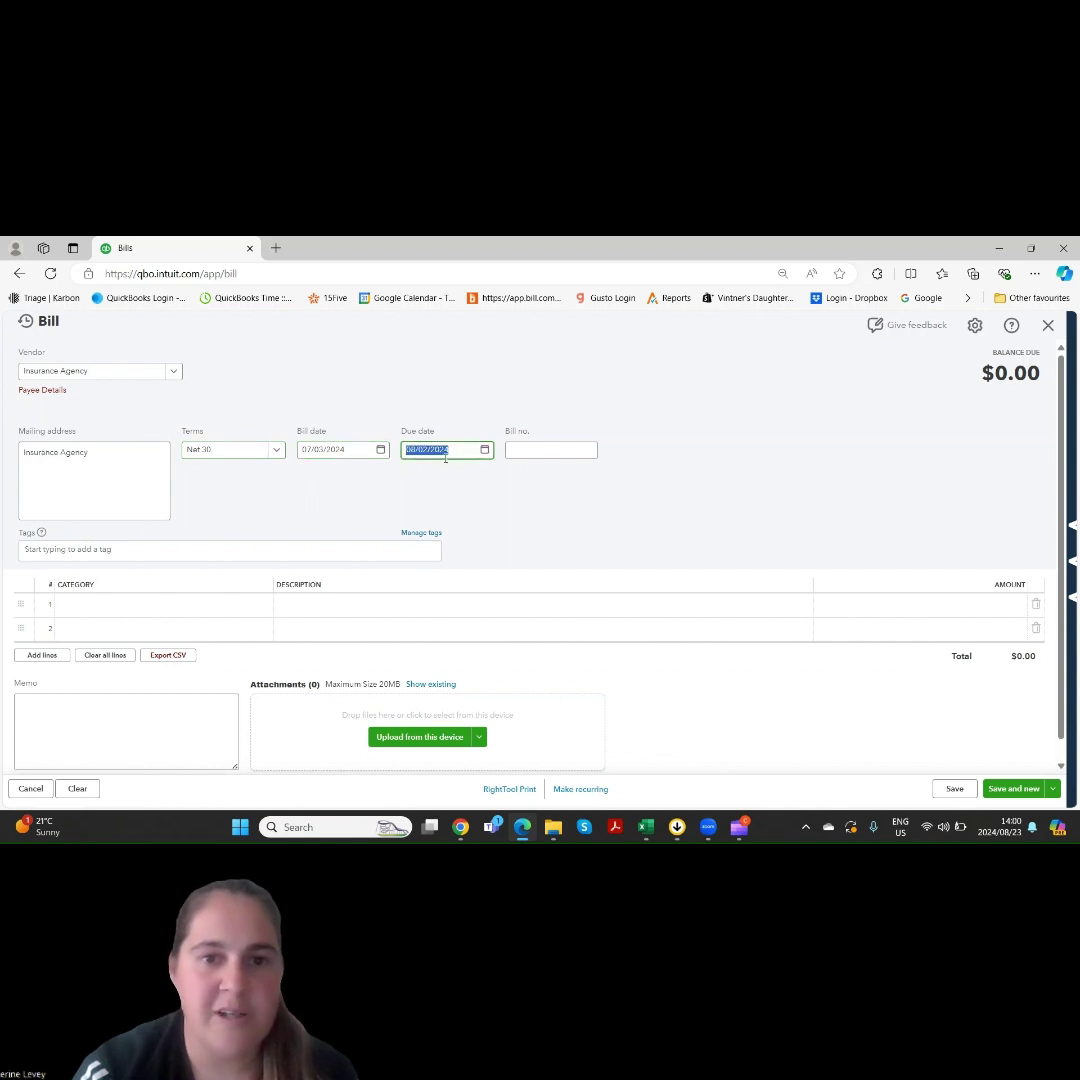
click(434, 449)
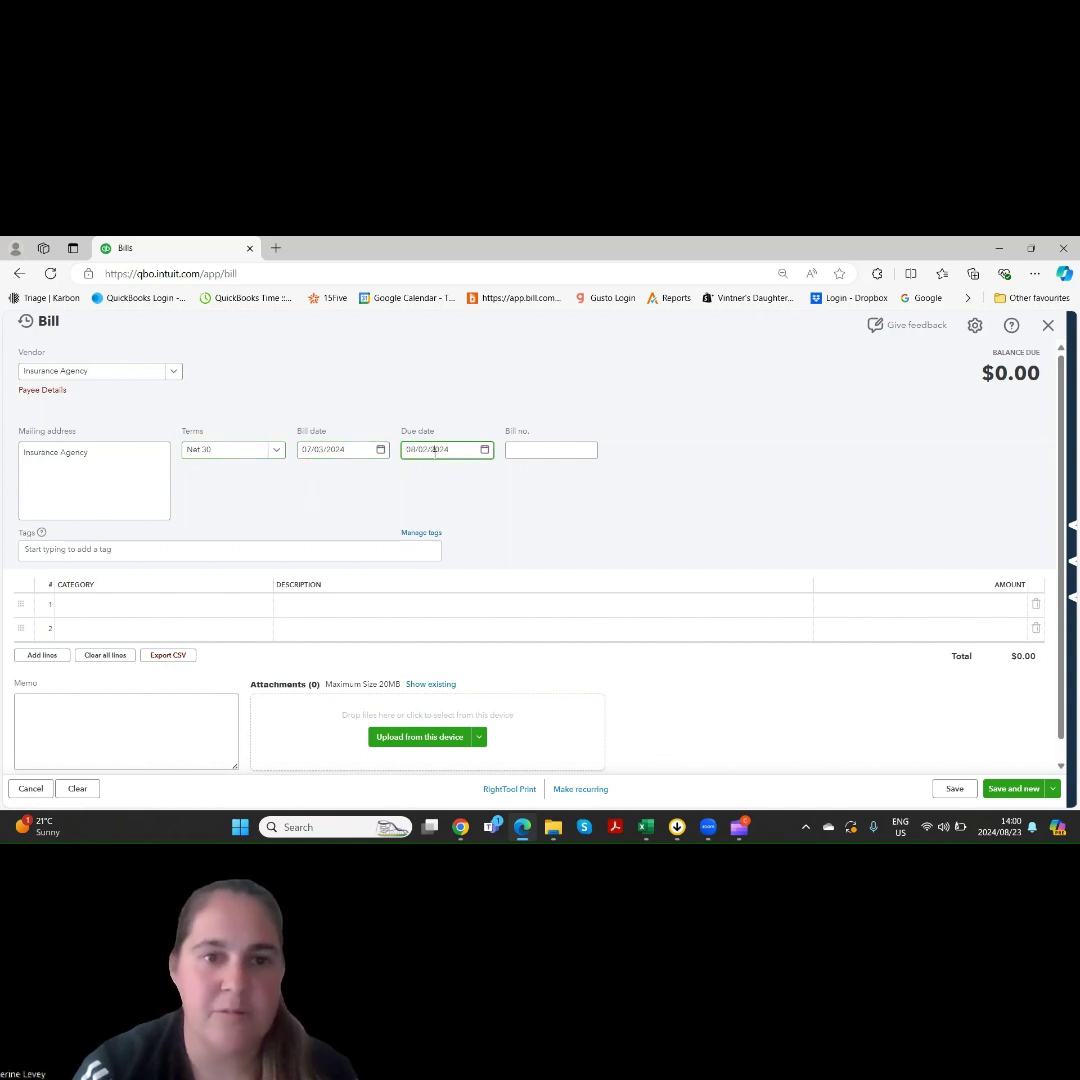
Step: Enter IA1004 as the bill number and leave the tags empty
click(513, 449)
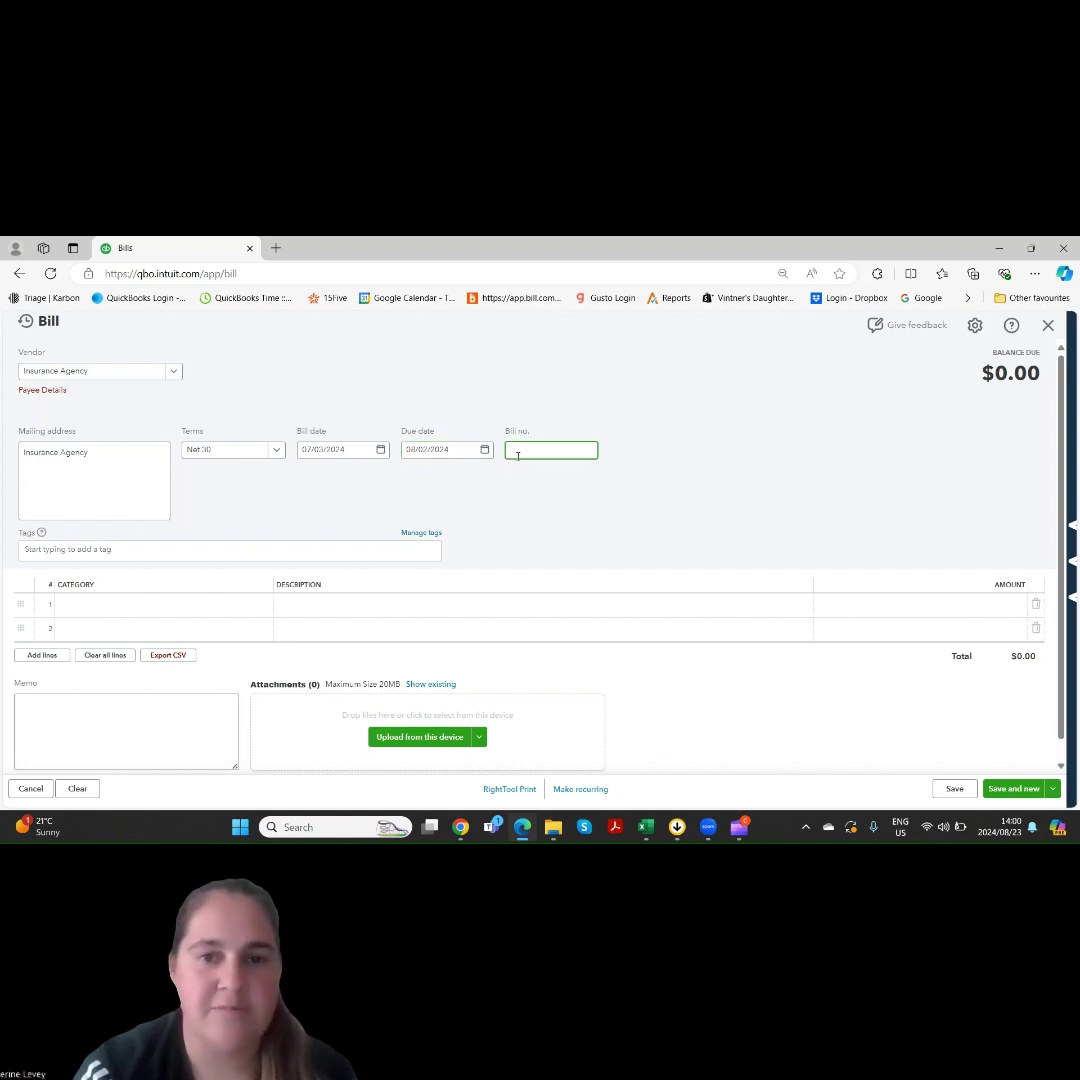
text(14)
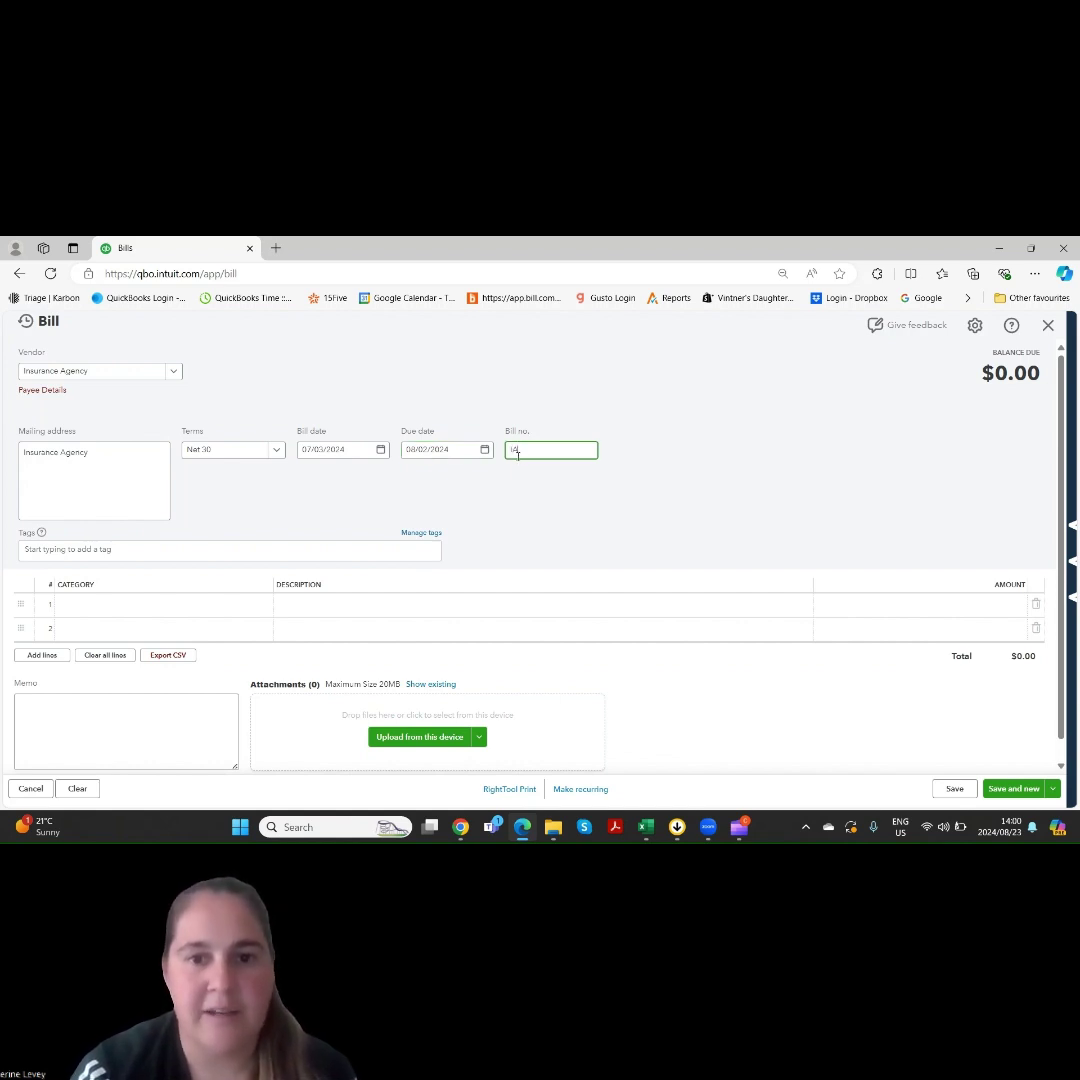
text(1004)
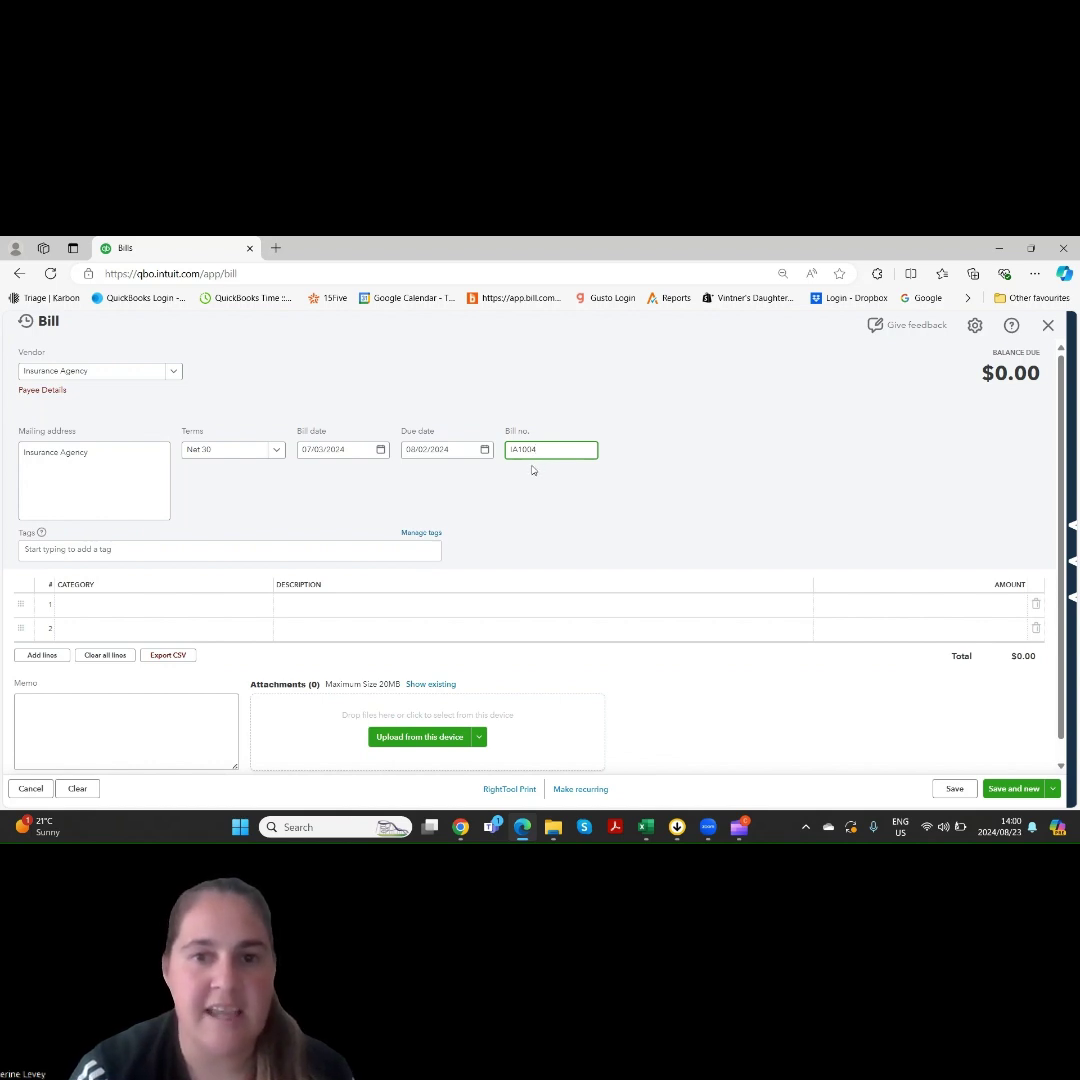
key(Tab)
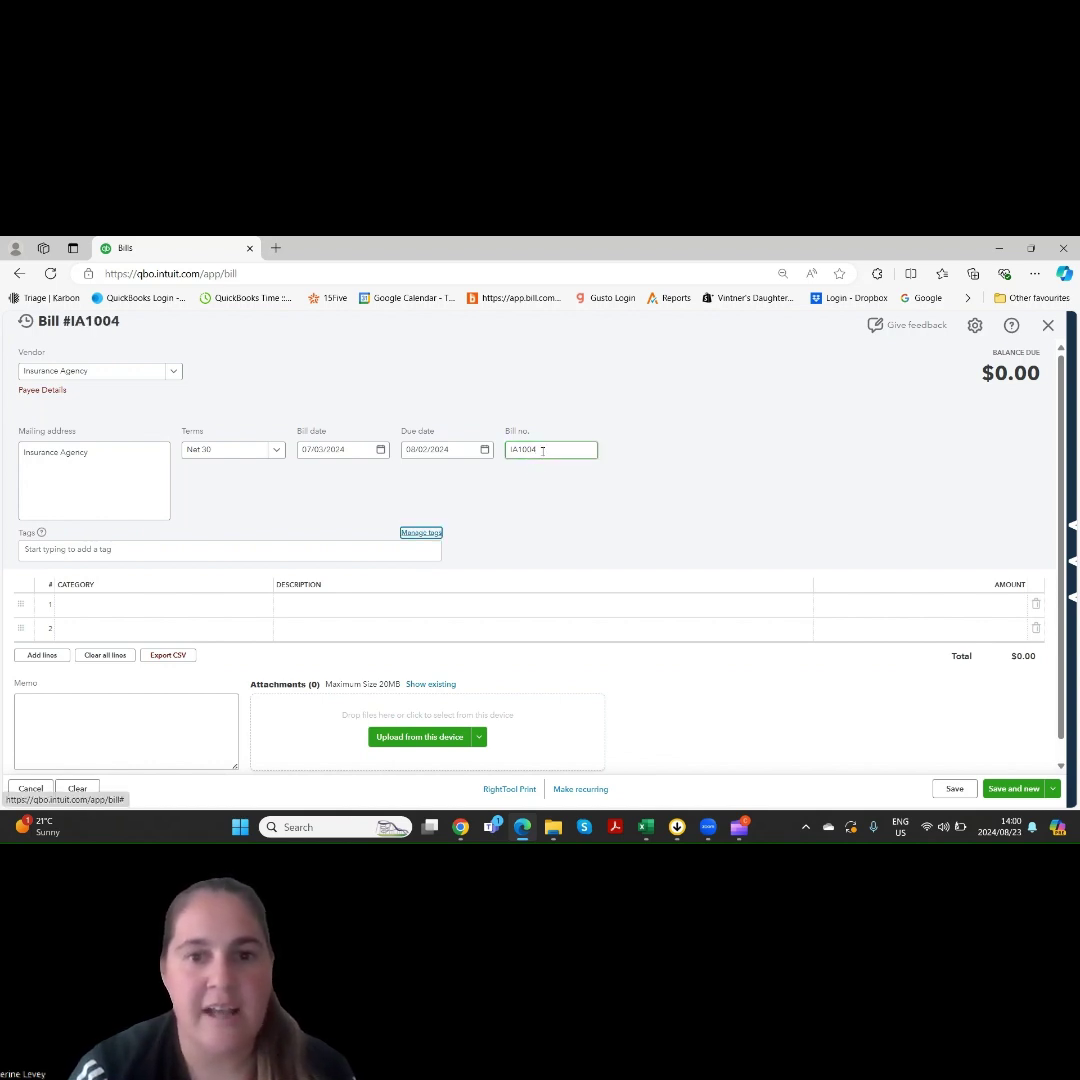
key(Tab)
key(Tab)
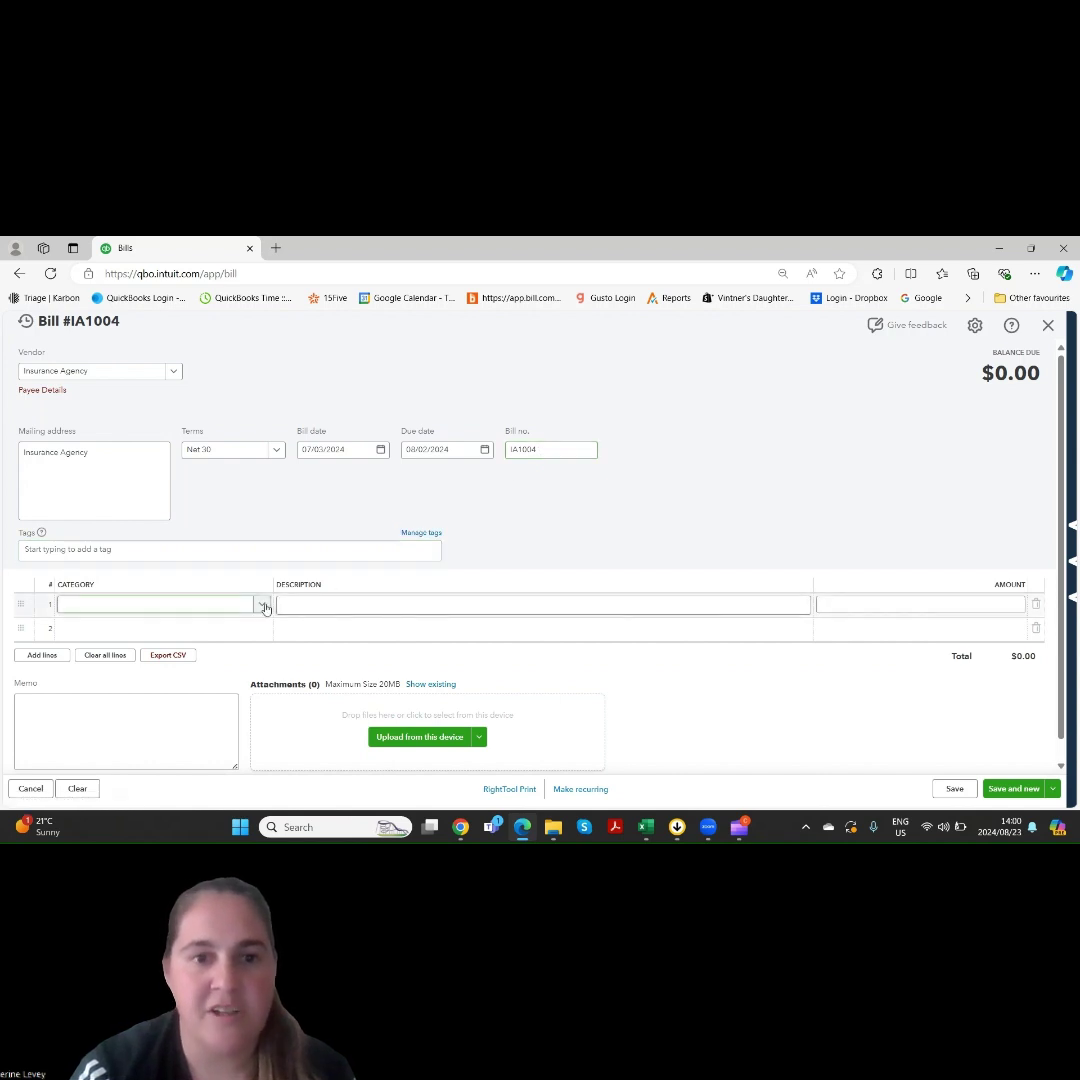
Step: Fill in the first bill line with the Insurance category, the description "Monthly Insurance" and an amount of 2,000
click(263, 605)
text(insu)
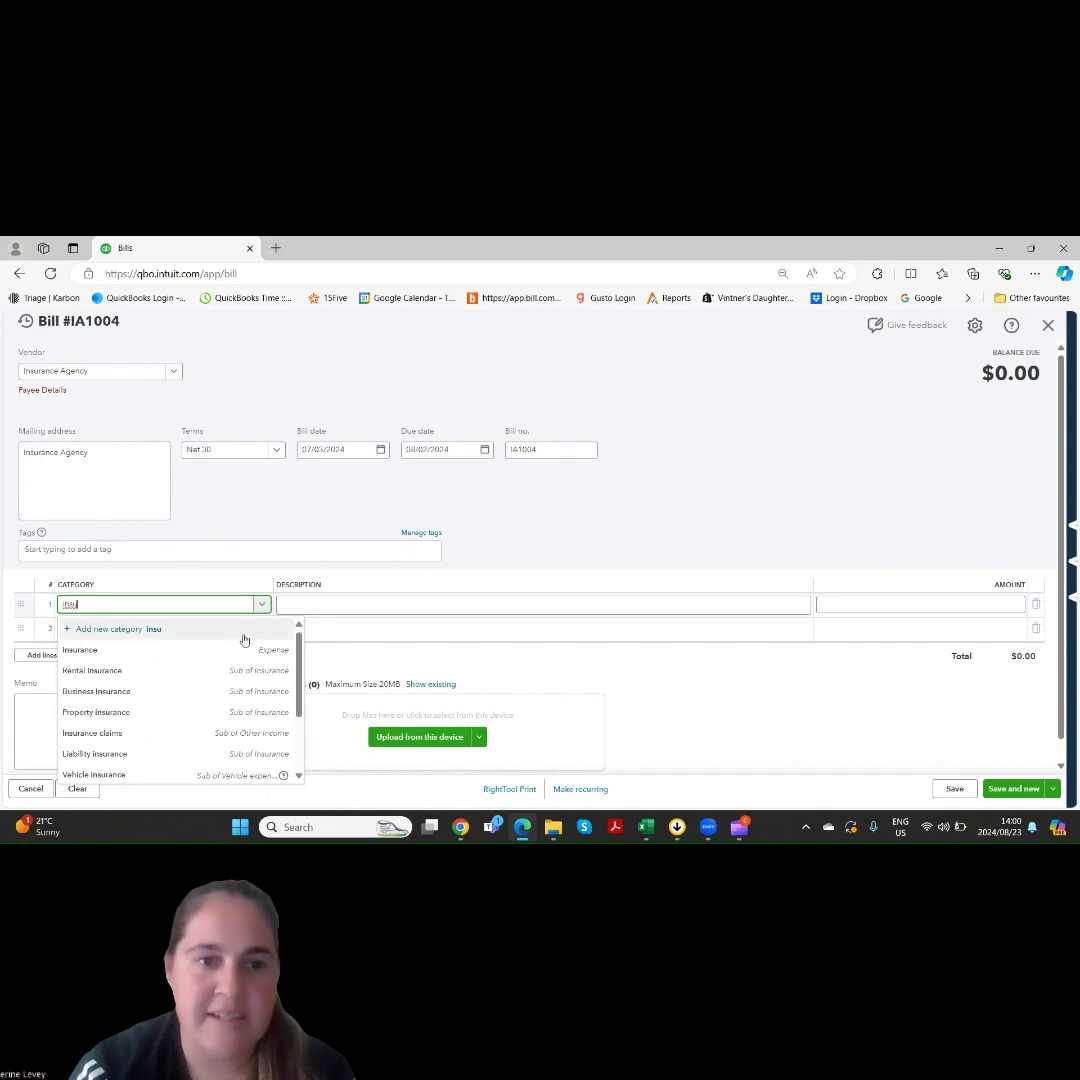
click(231, 655)
key(Tab)
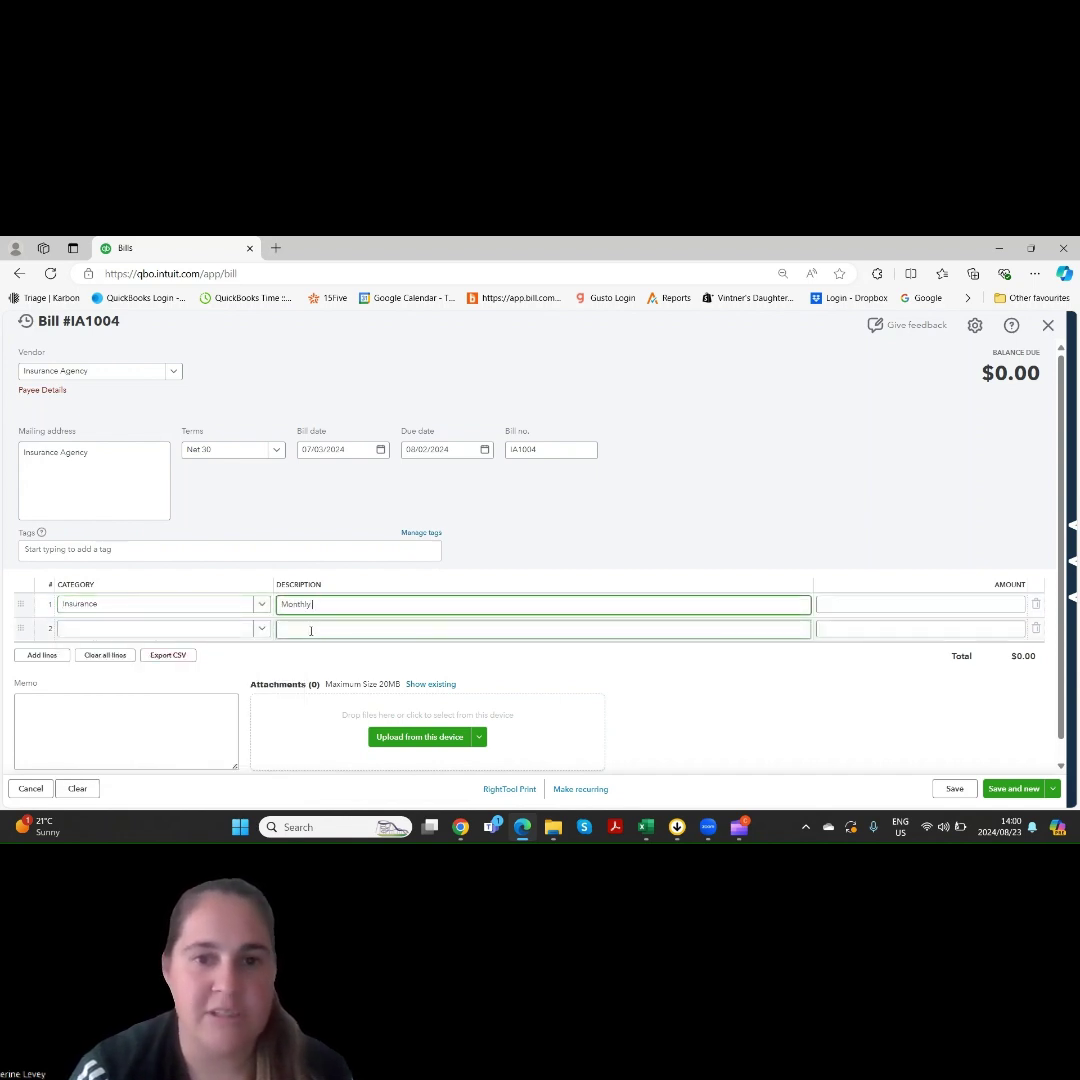
text(Monthly Insurance)
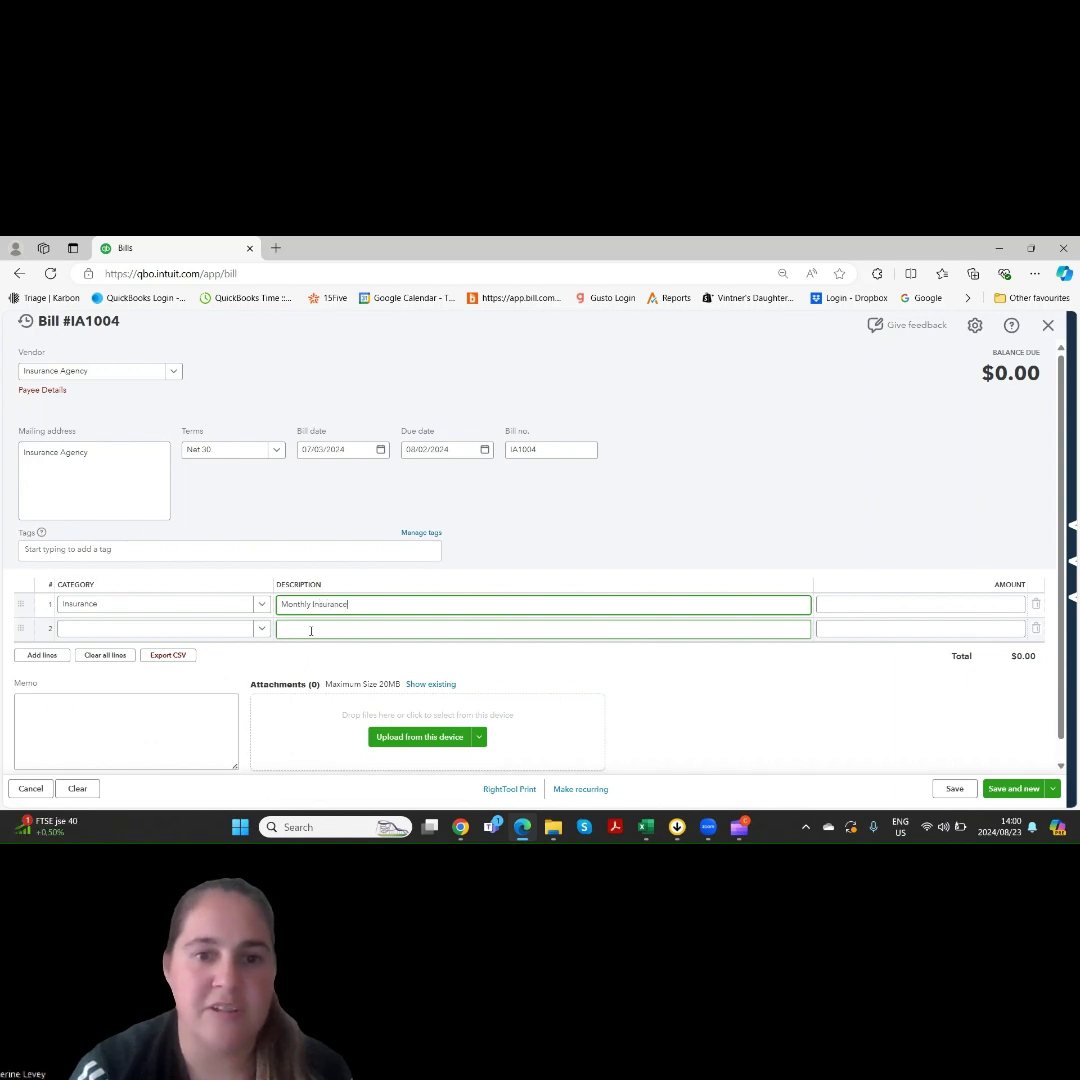
key(Tab)
text(2,000)
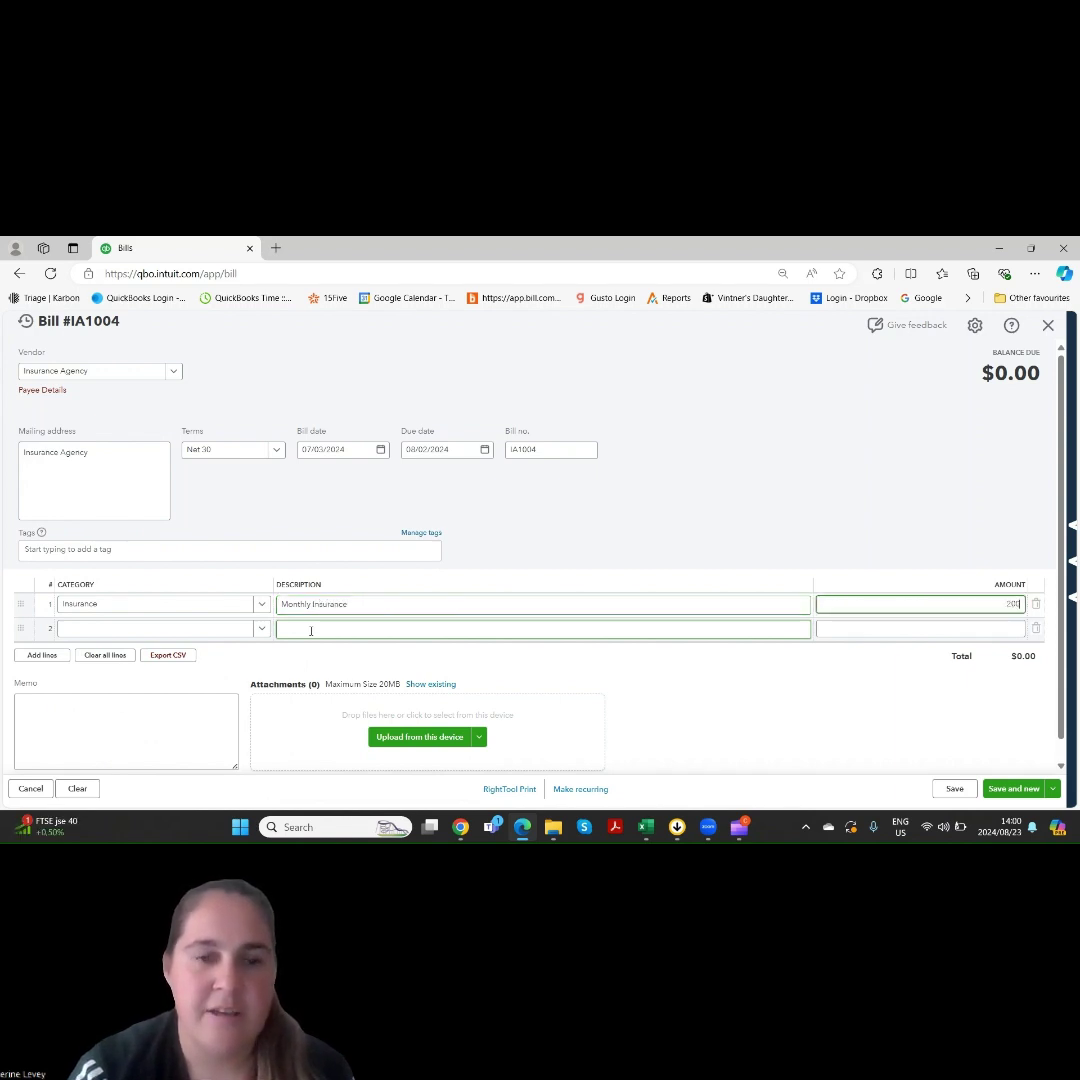
key(Tab)
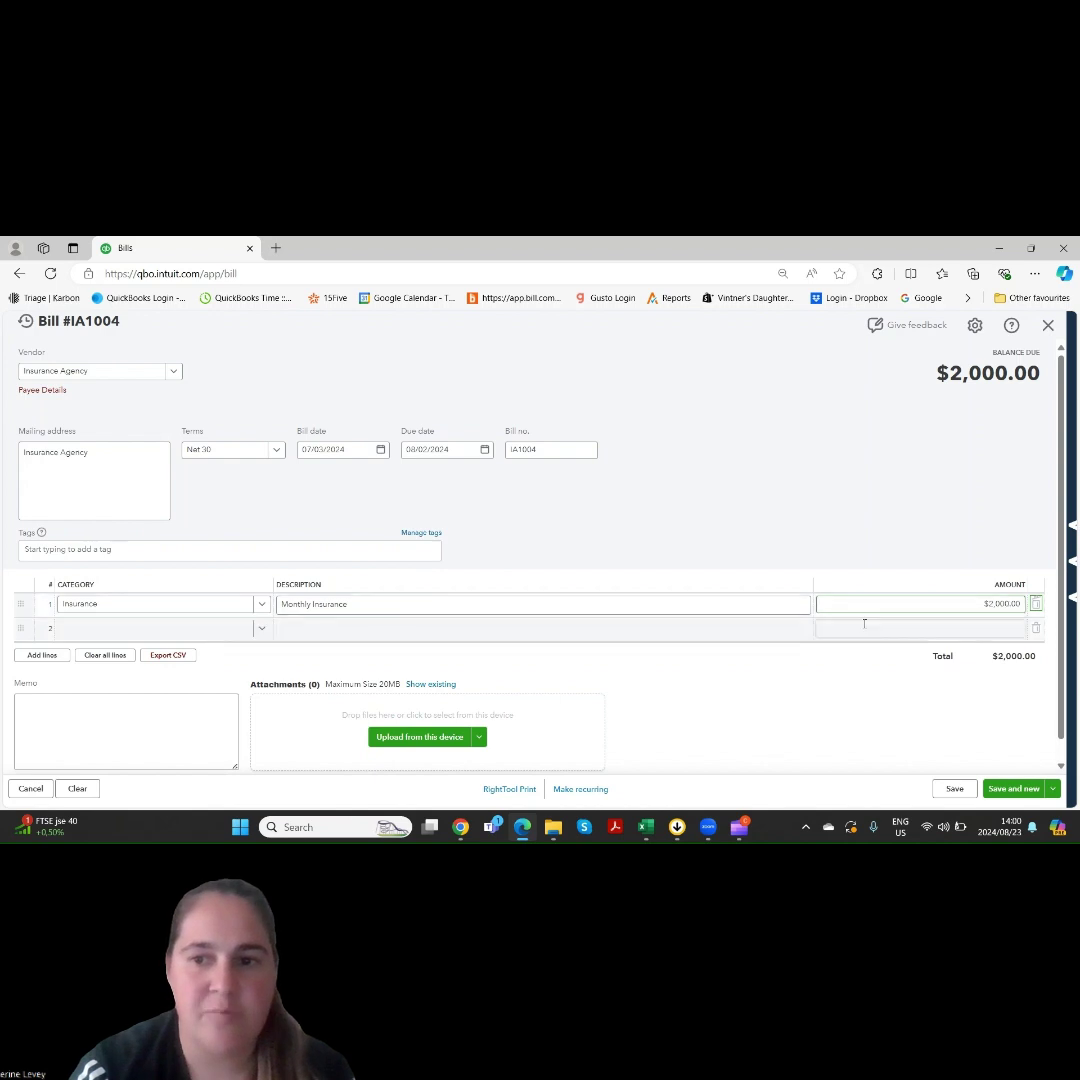
Step: Add the memo "General Liability Insurance" to the bill
click(153, 723)
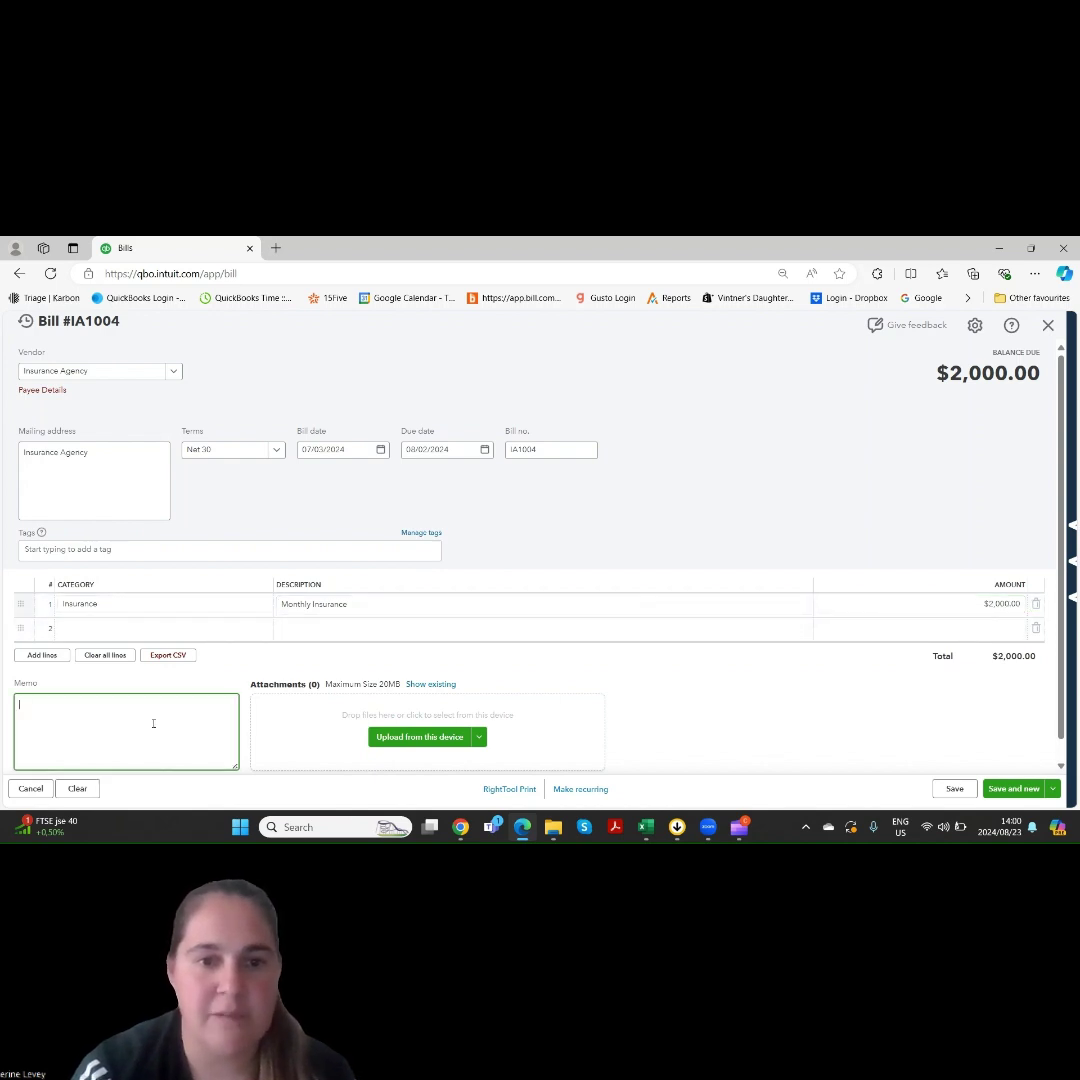
text(General Liabilit)
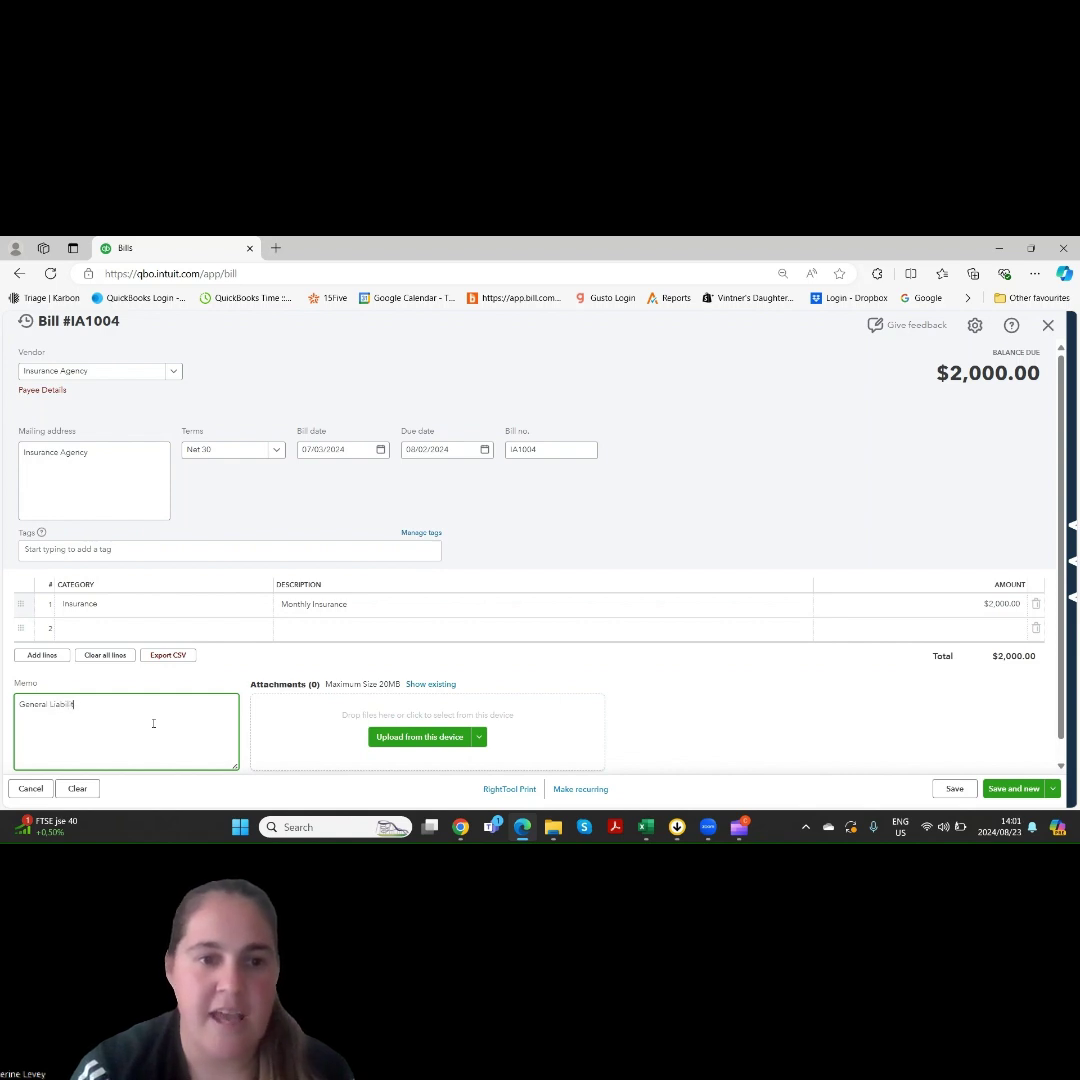
text(y Insurance)
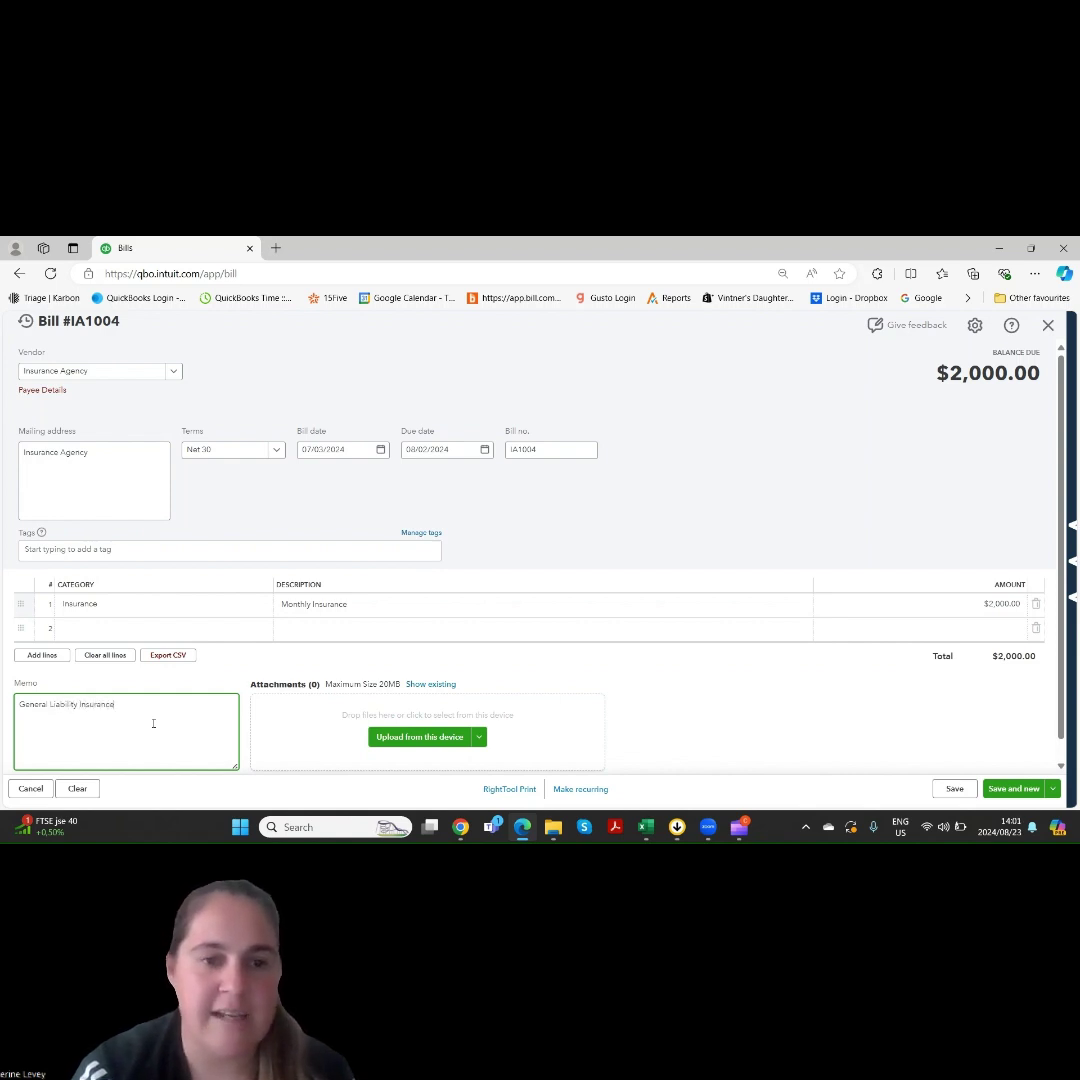
click(365, 694)
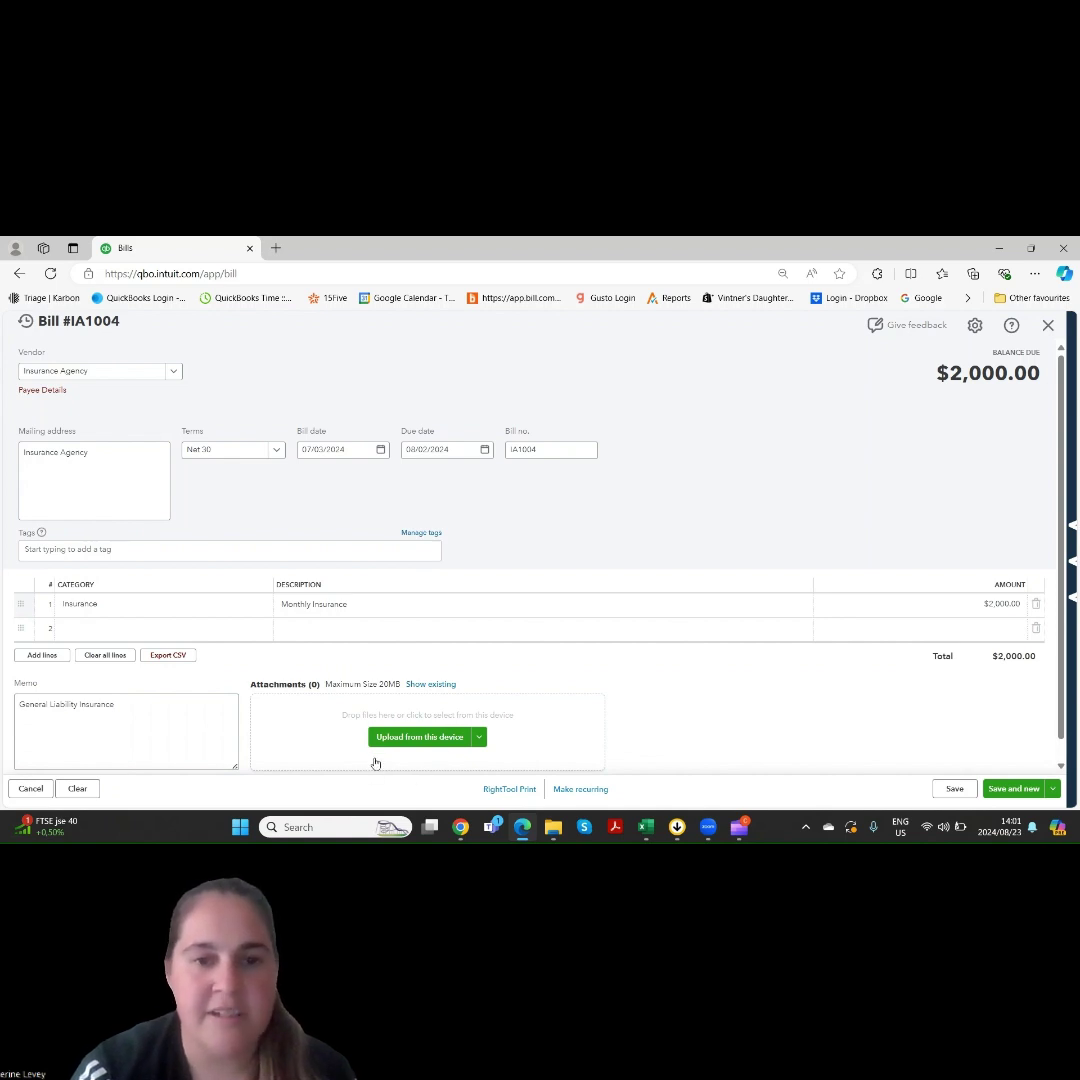
Step: Check the alternative attachment sources and saving options, and save the bill while keeping it open
click(479, 738)
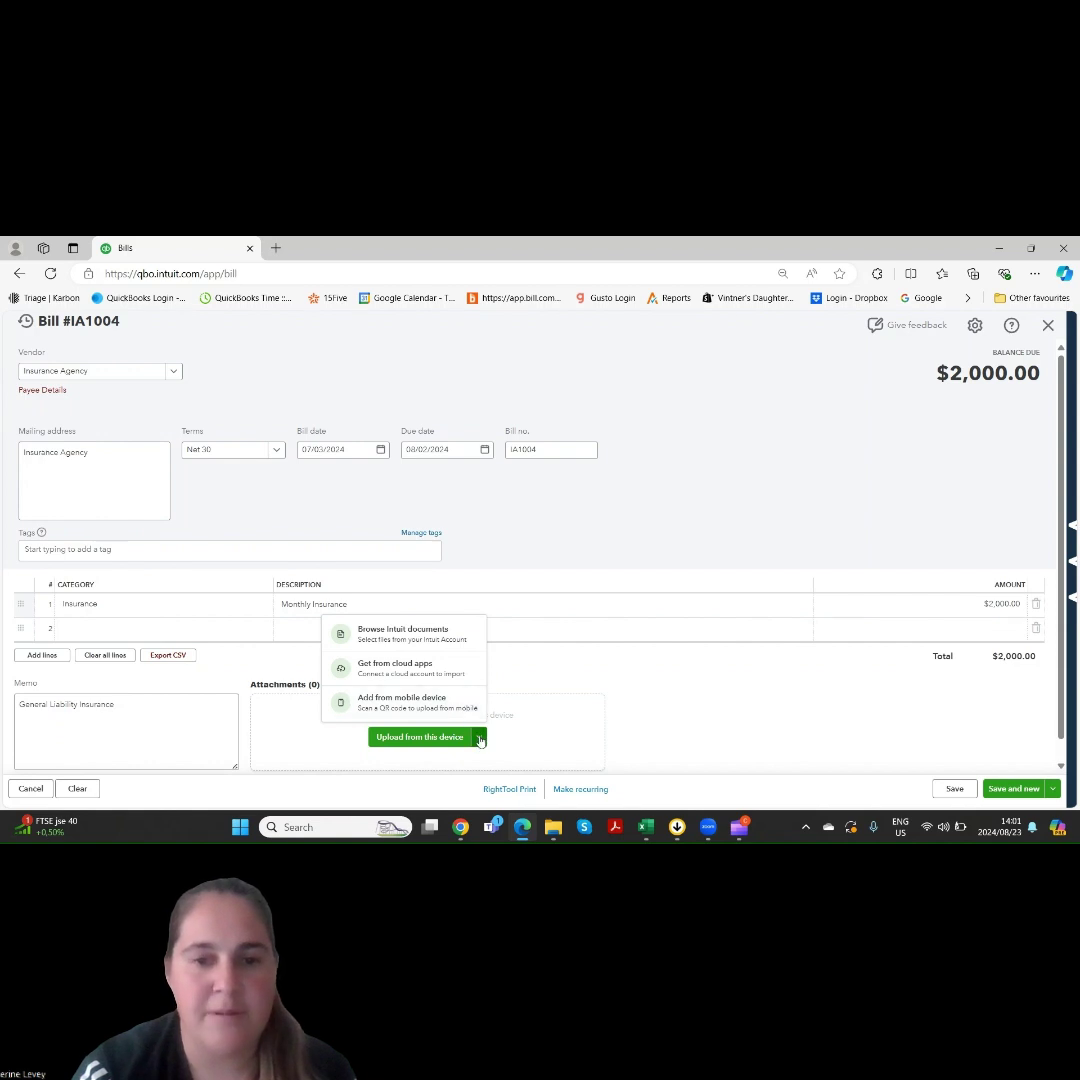
click(479, 737)
scroll(1060, 703, down, 2)
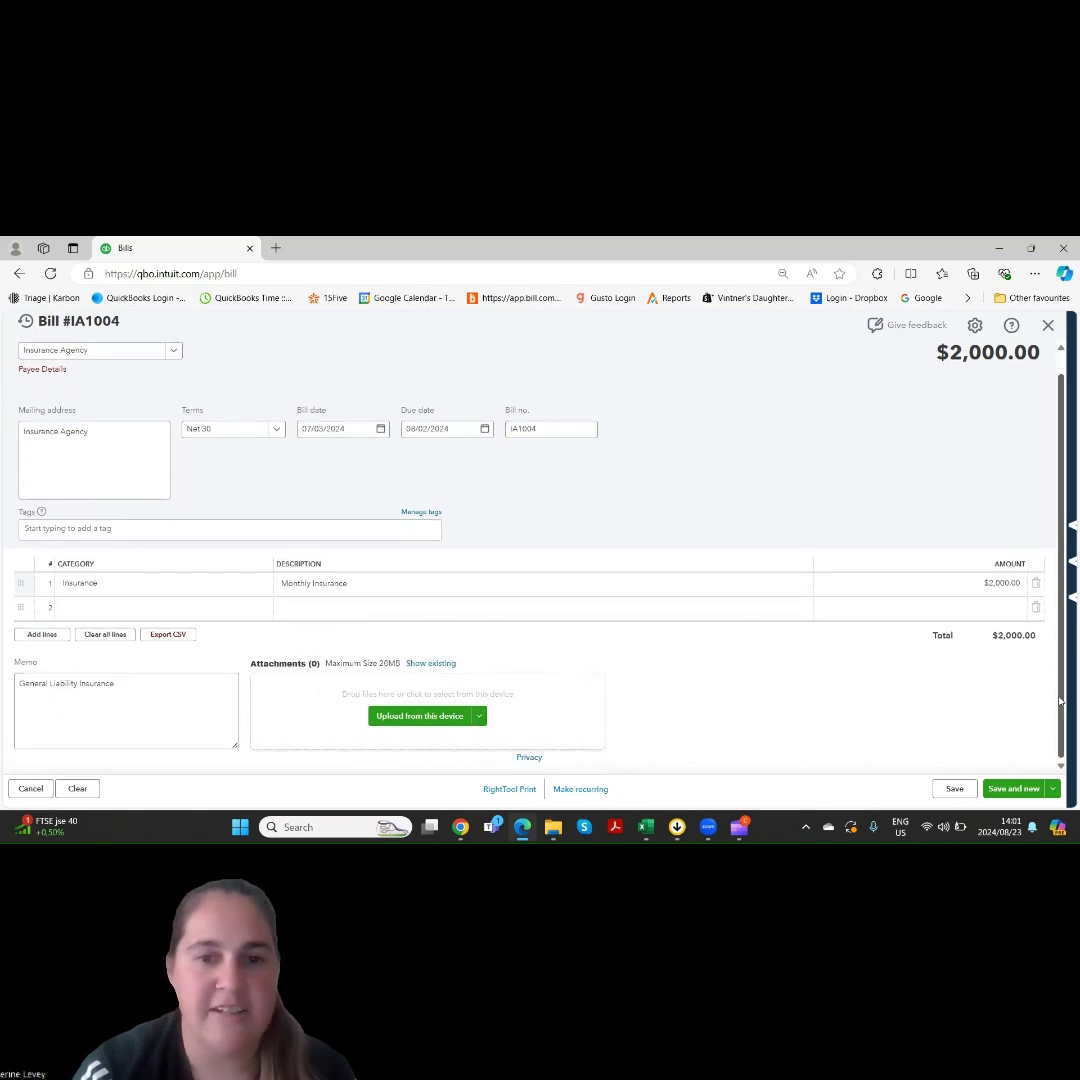
click(1052, 789)
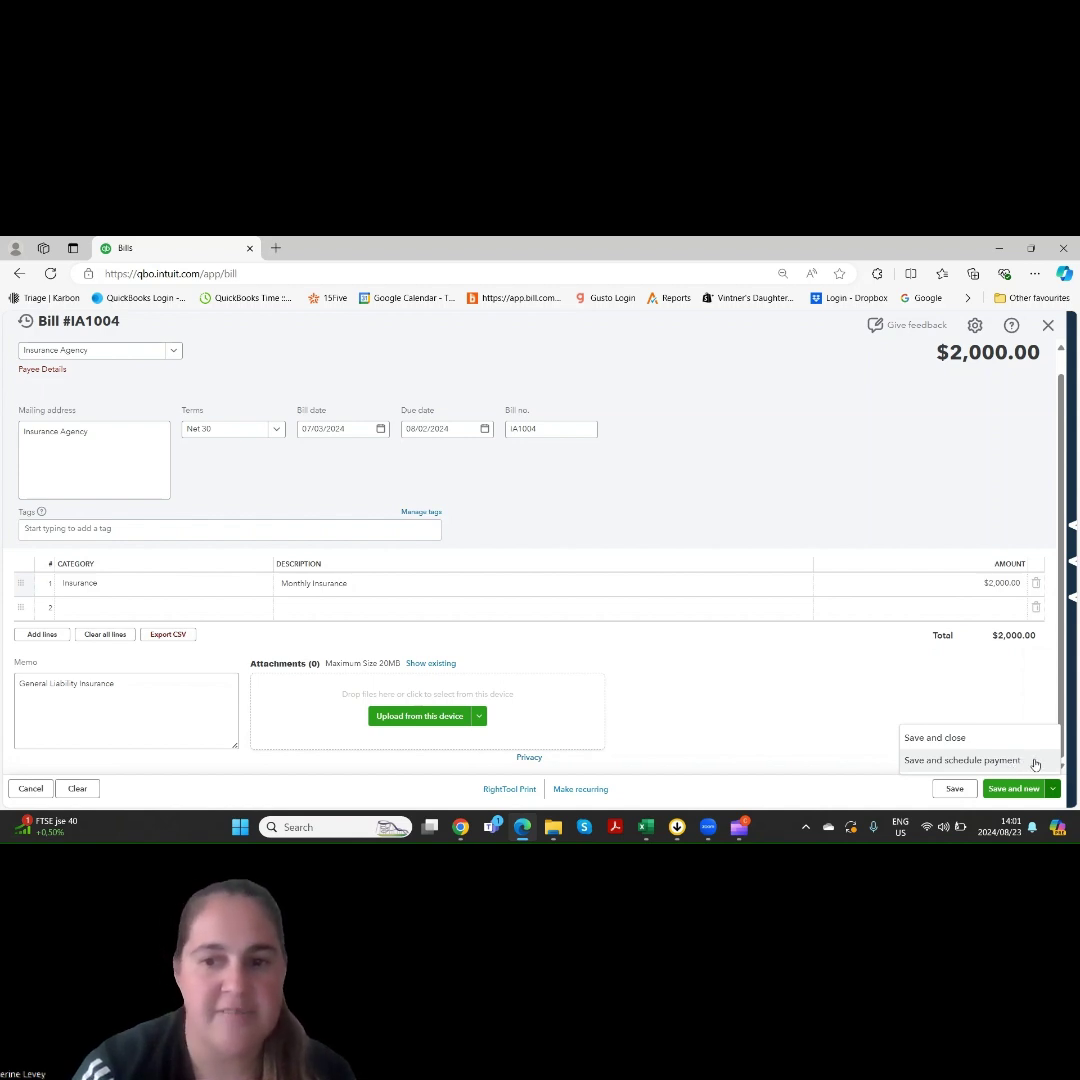
click(1017, 725)
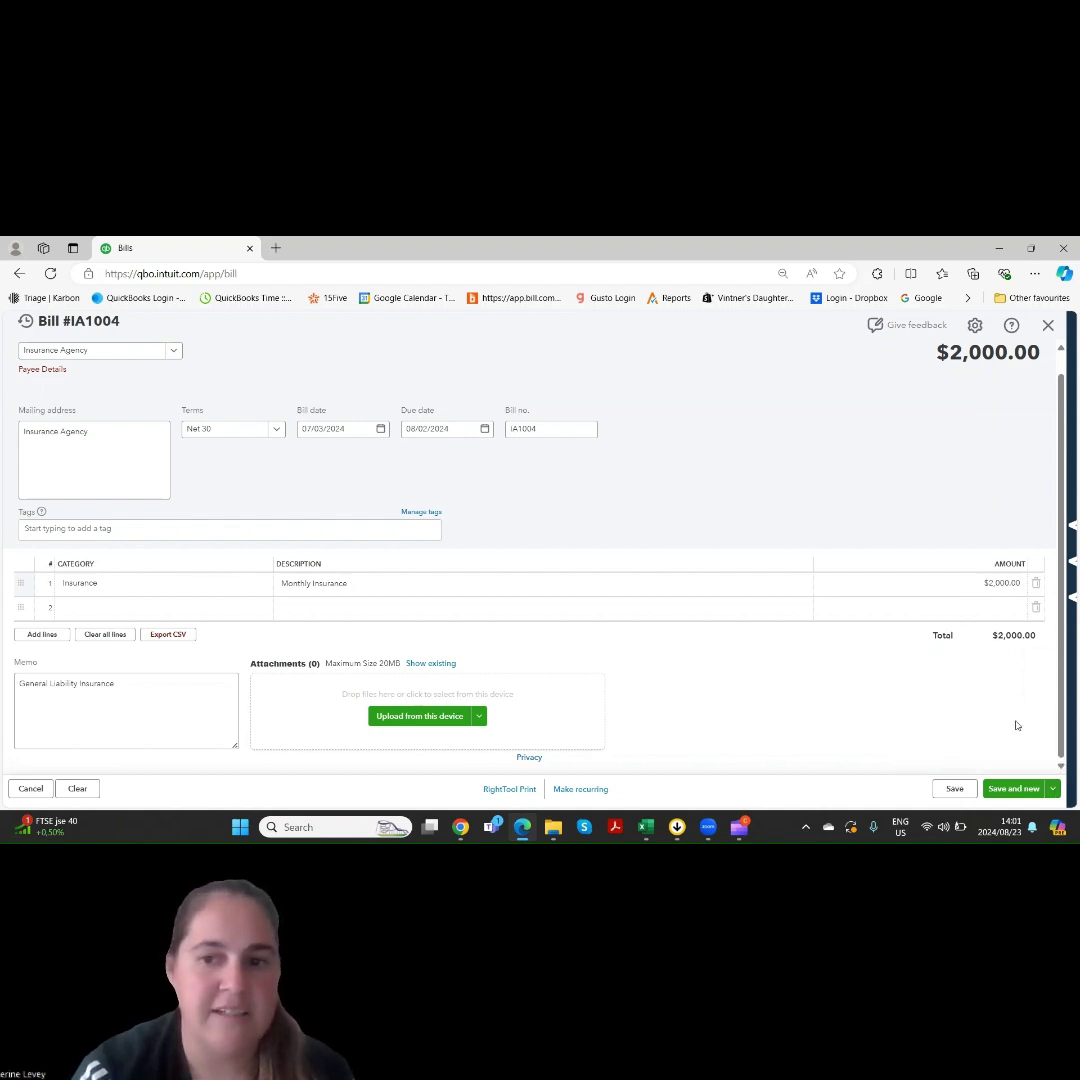
click(955, 790)
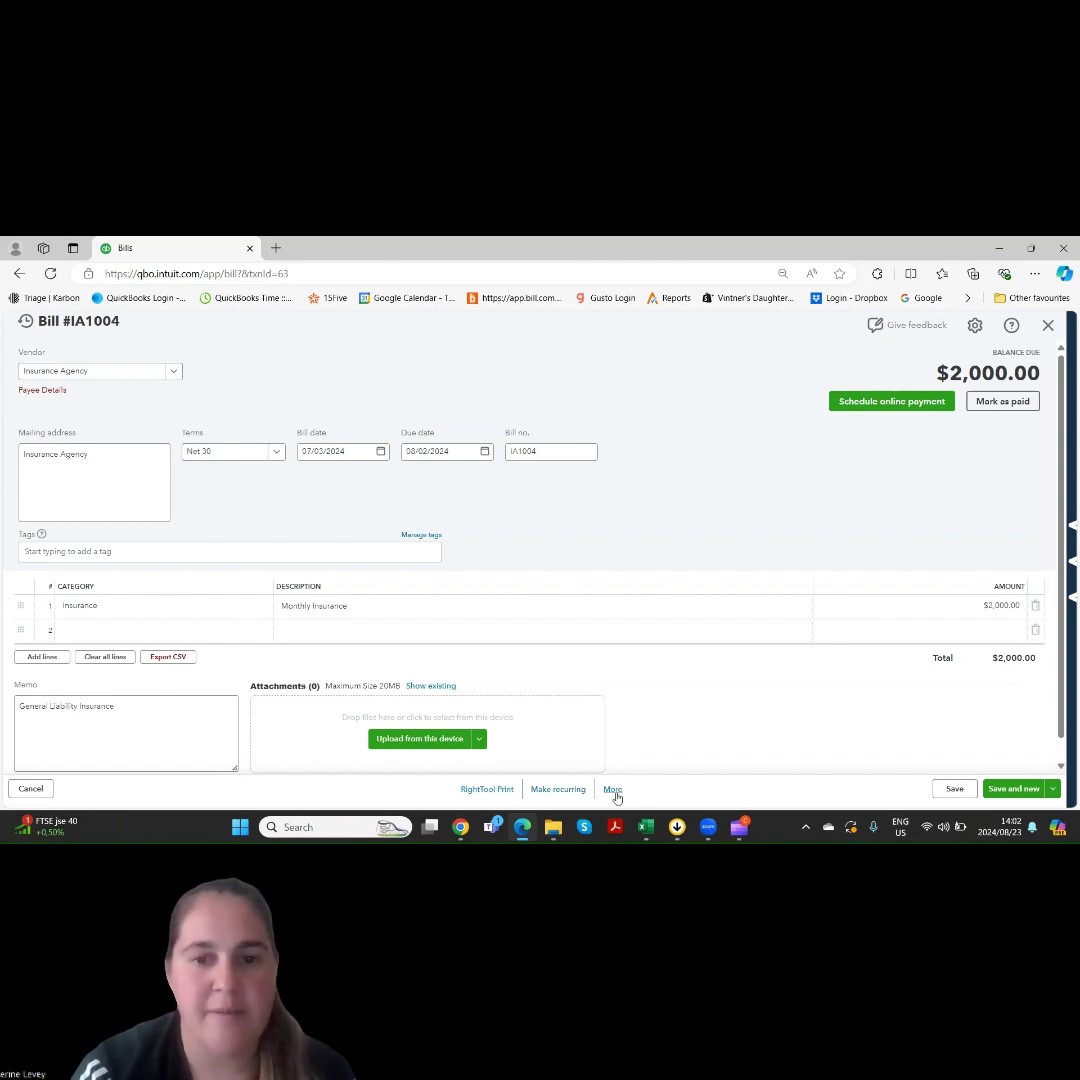
Step: Check the additional actions available for the insurance bill and save and close it
click(613, 791)
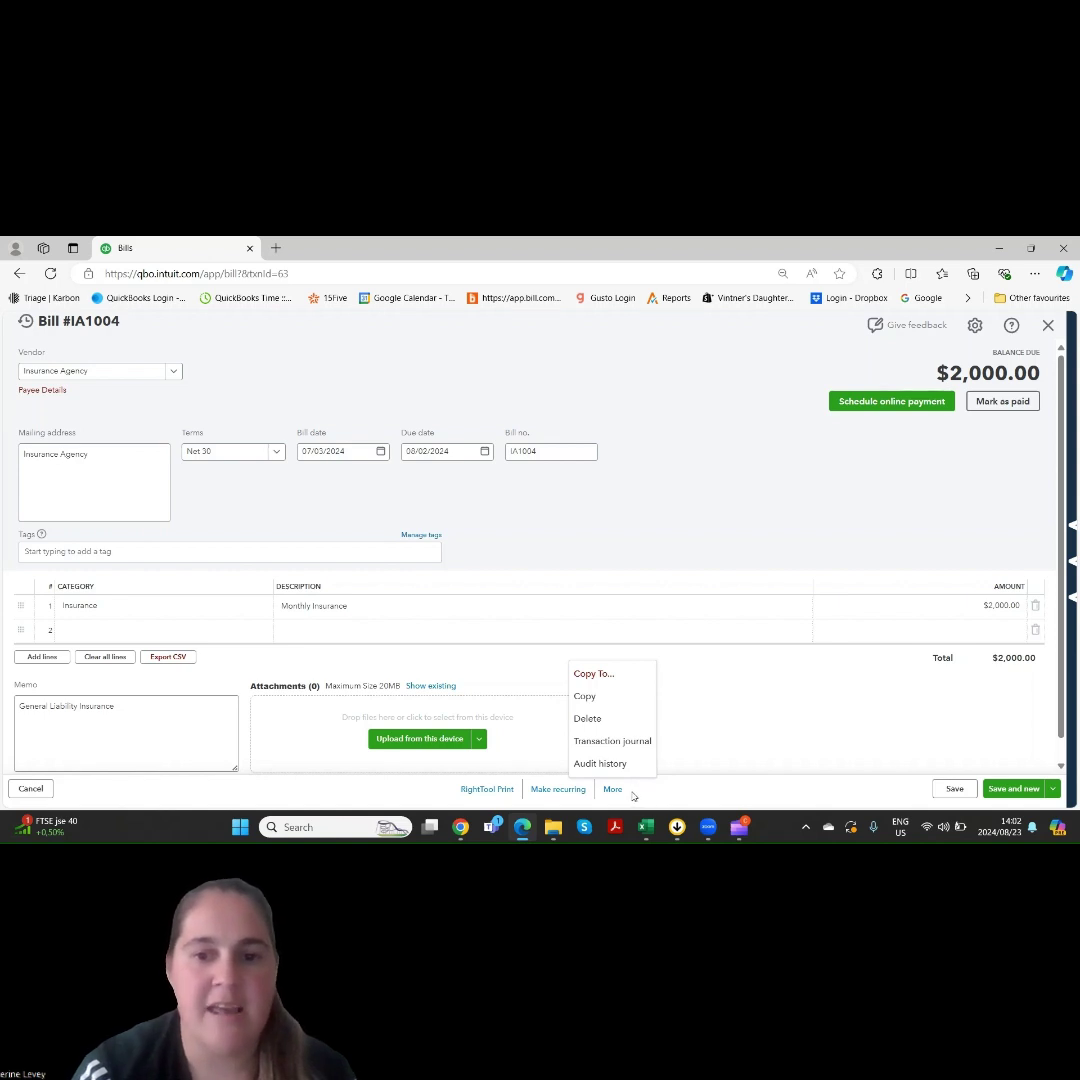
click(1052, 788)
click(950, 739)
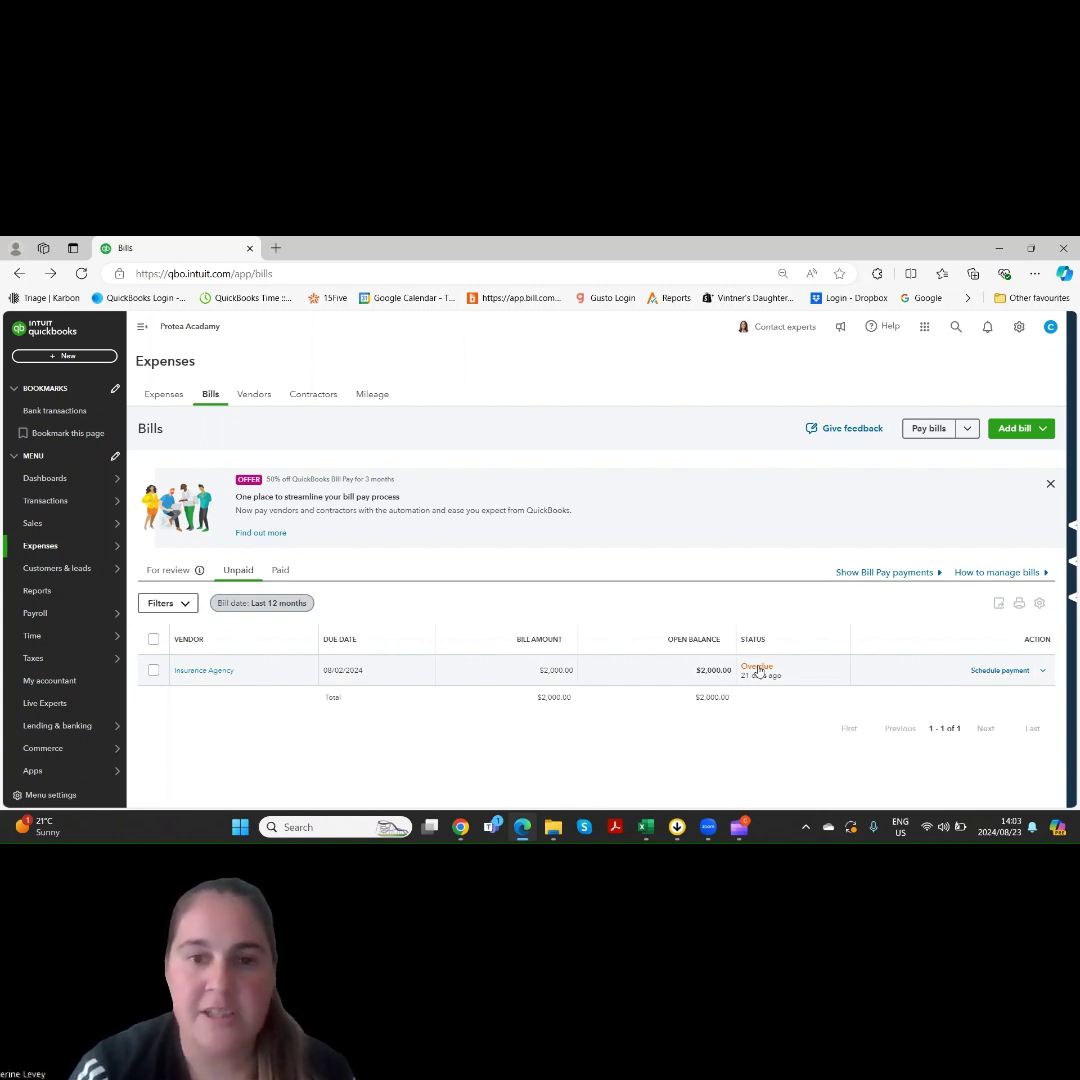
Step: Review the paid and unpaid bills, including the unpaid list's filters and the actions available for the Insurance Agency bill
click(280, 571)
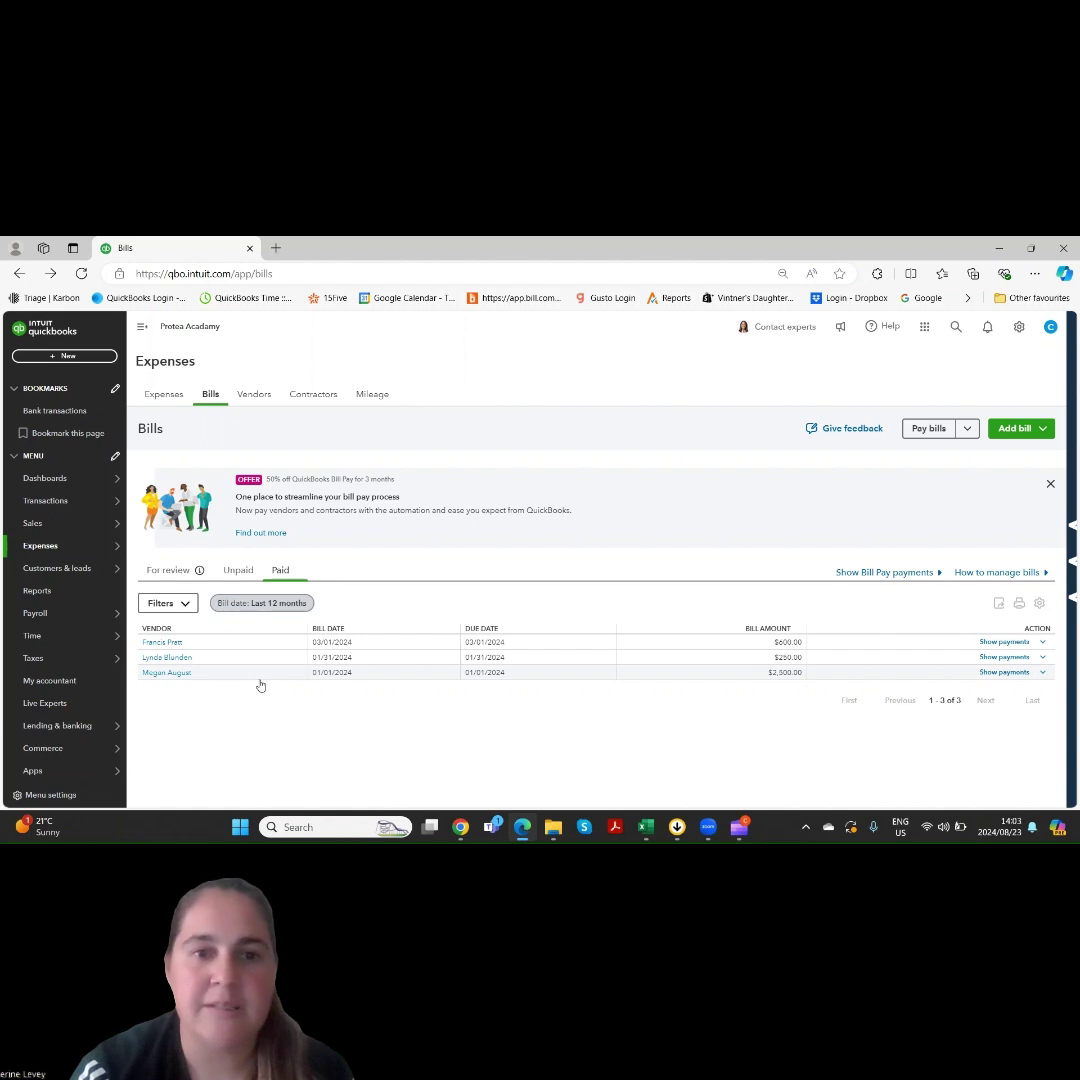
click(238, 571)
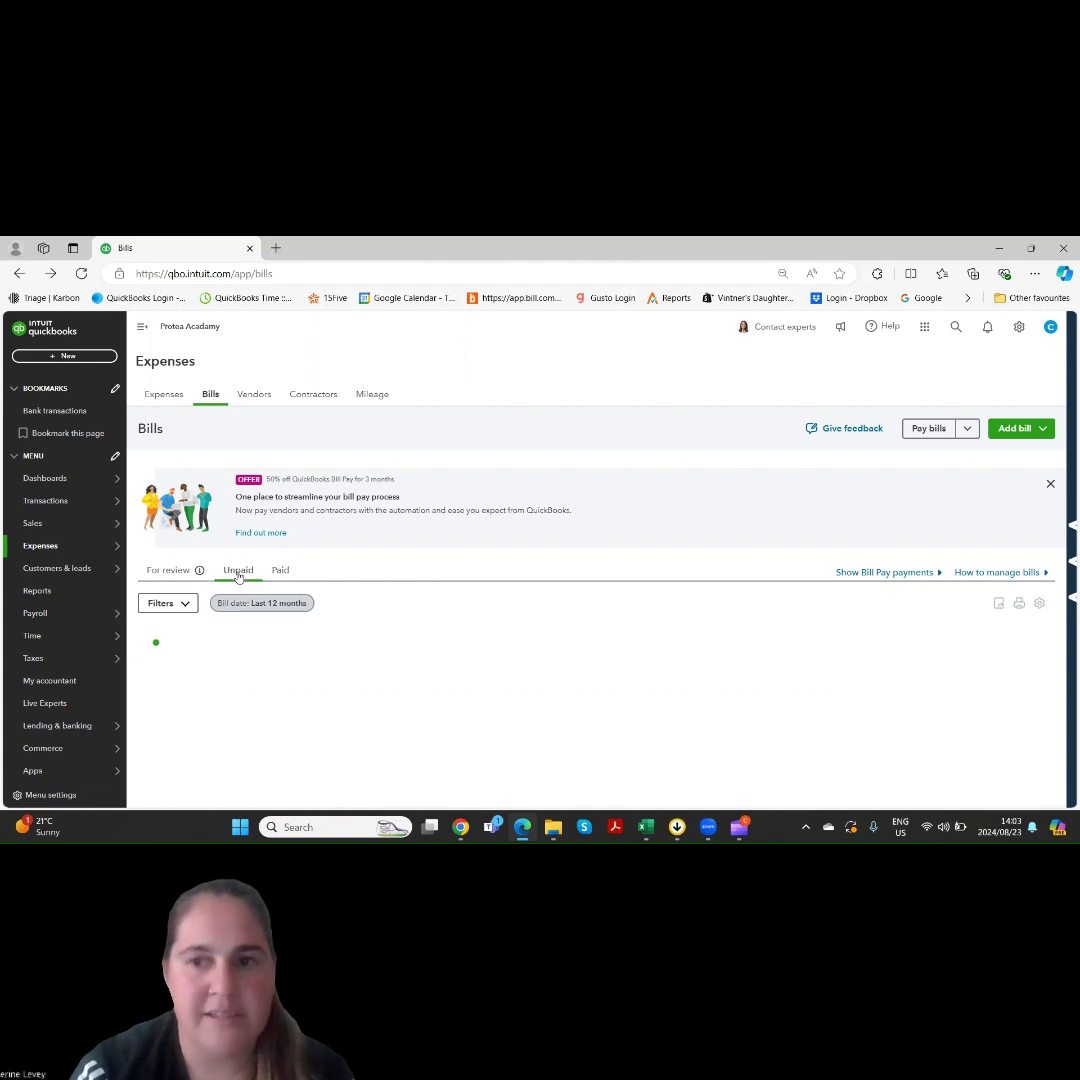
click(186, 604)
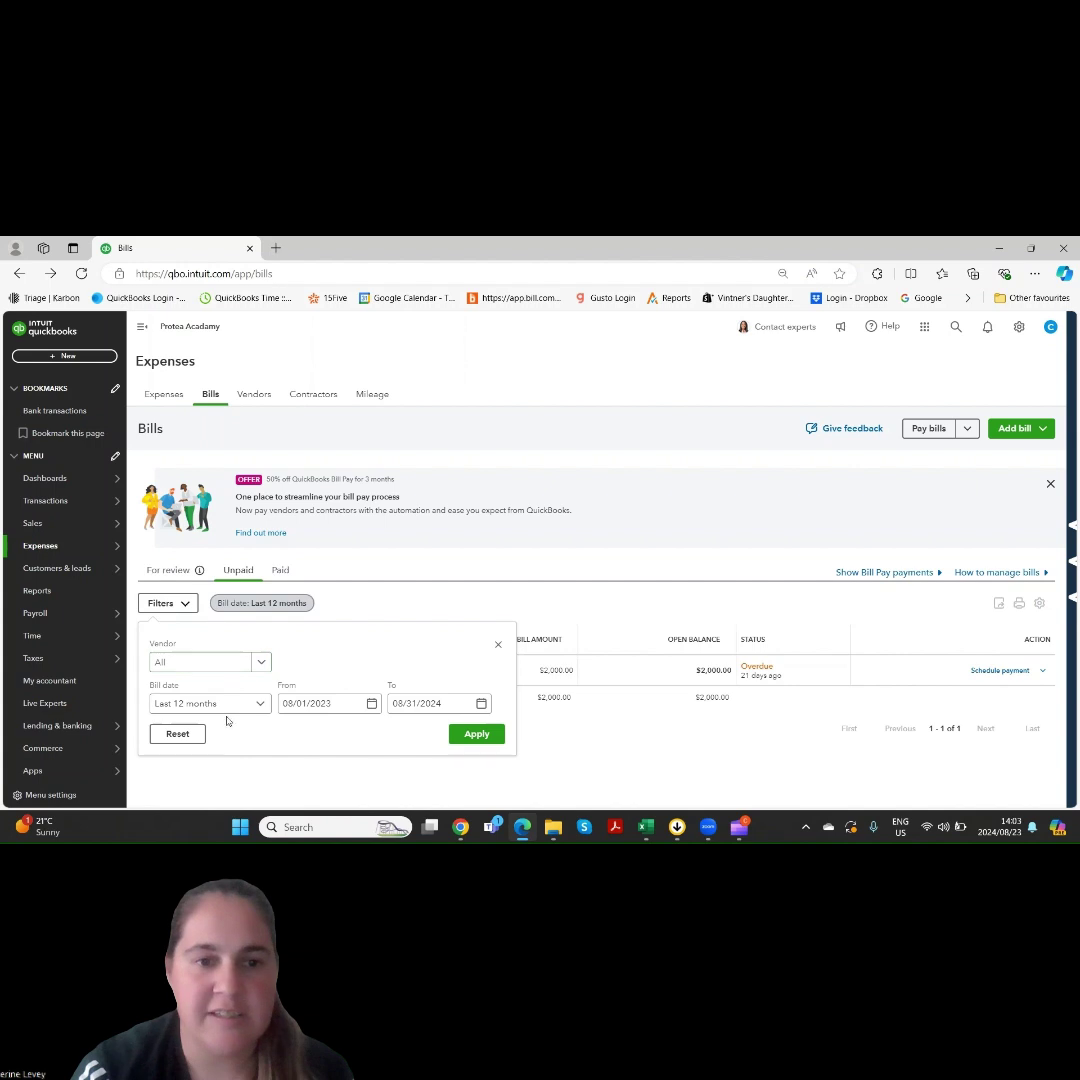
click(497, 645)
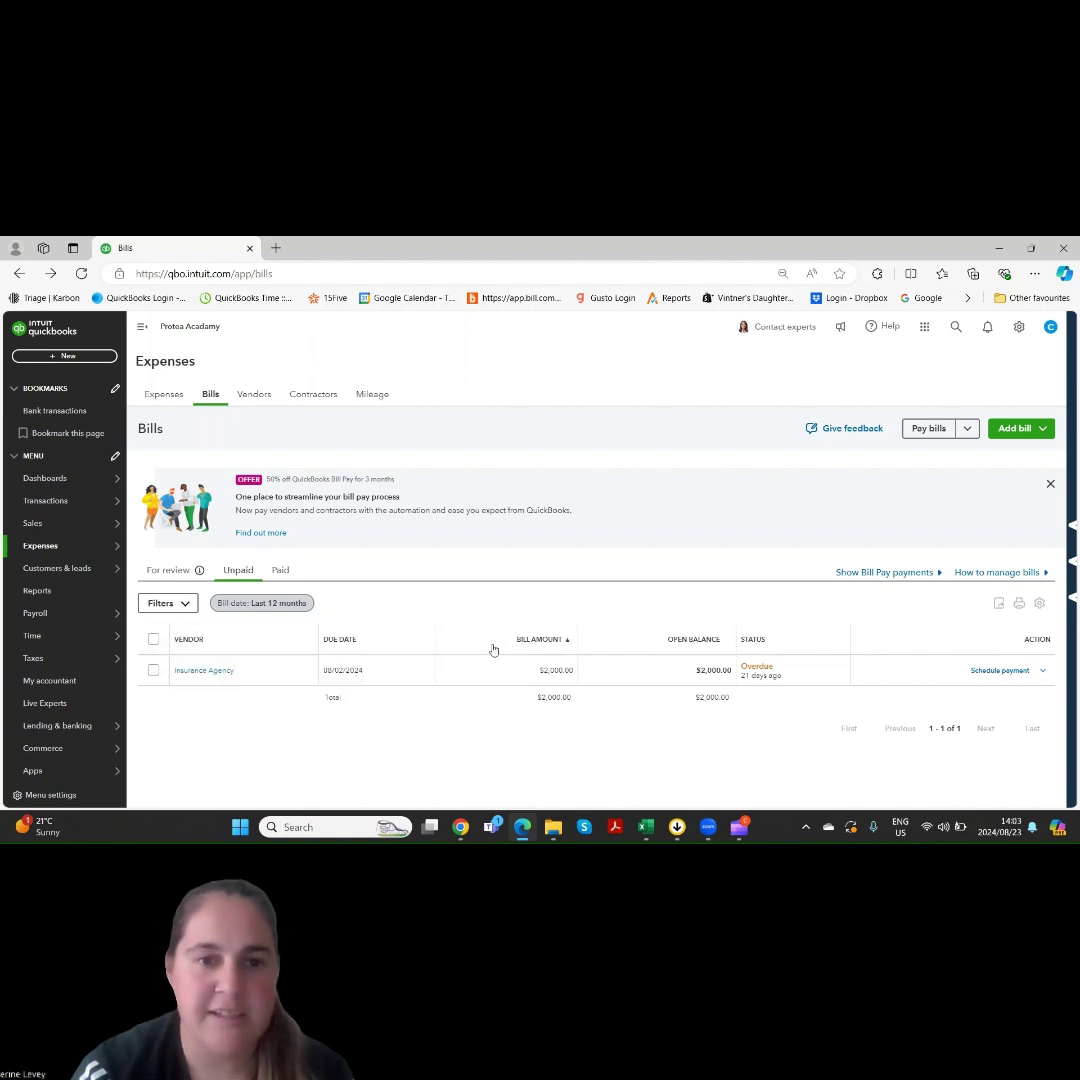
click(1042, 672)
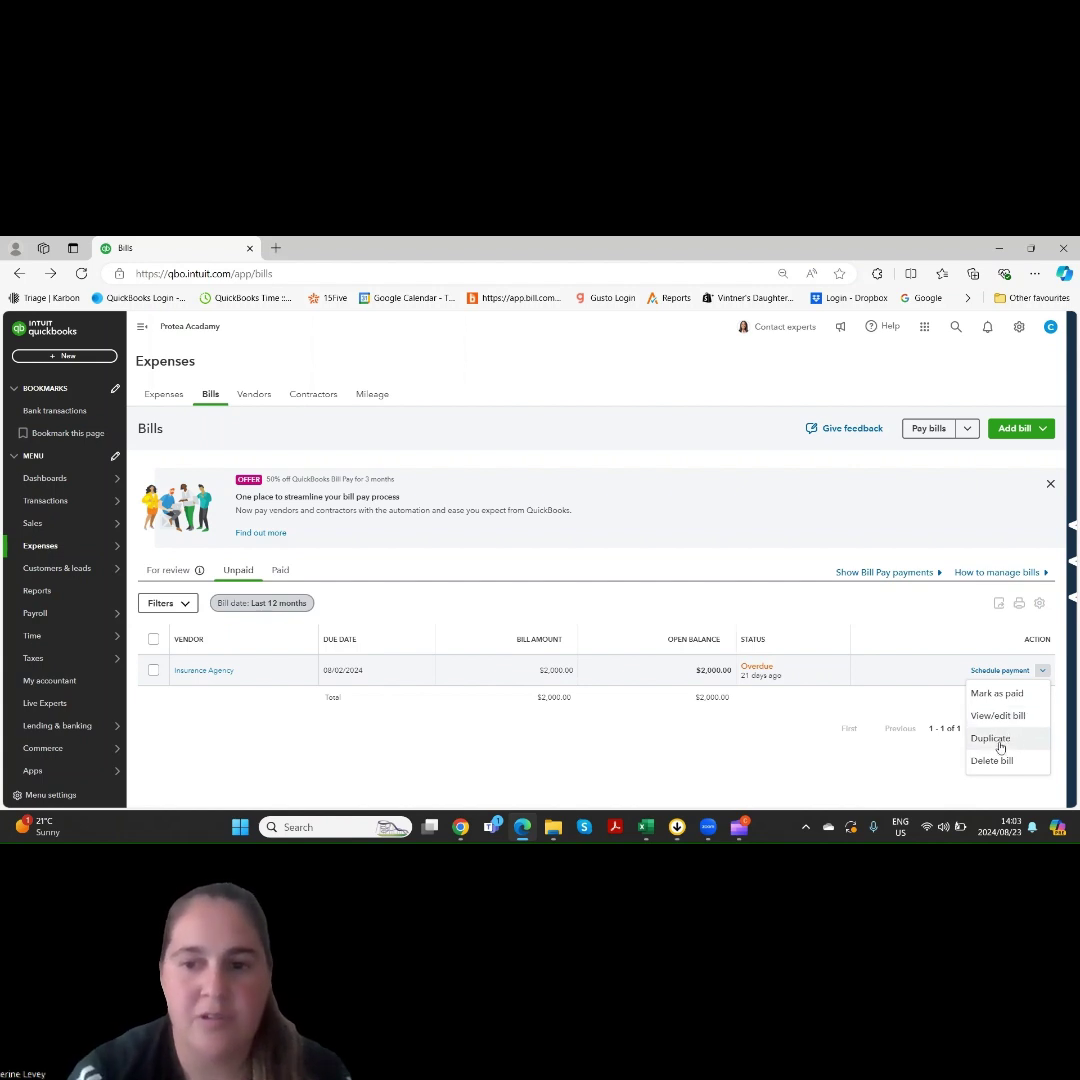
click(1043, 673)
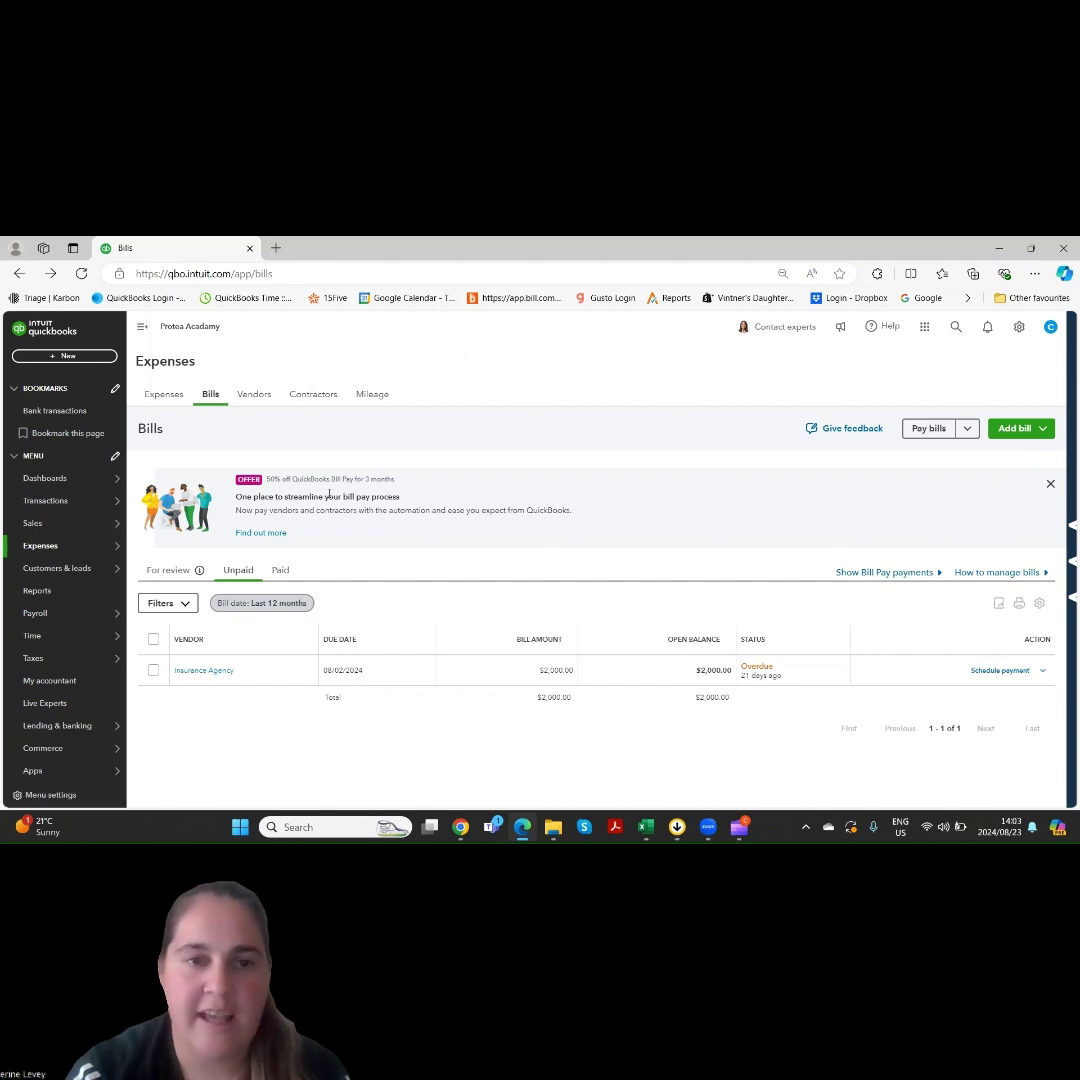
Step: Search the vendors for "insu", open Insurance Agency and view its transaction list
click(251, 398)
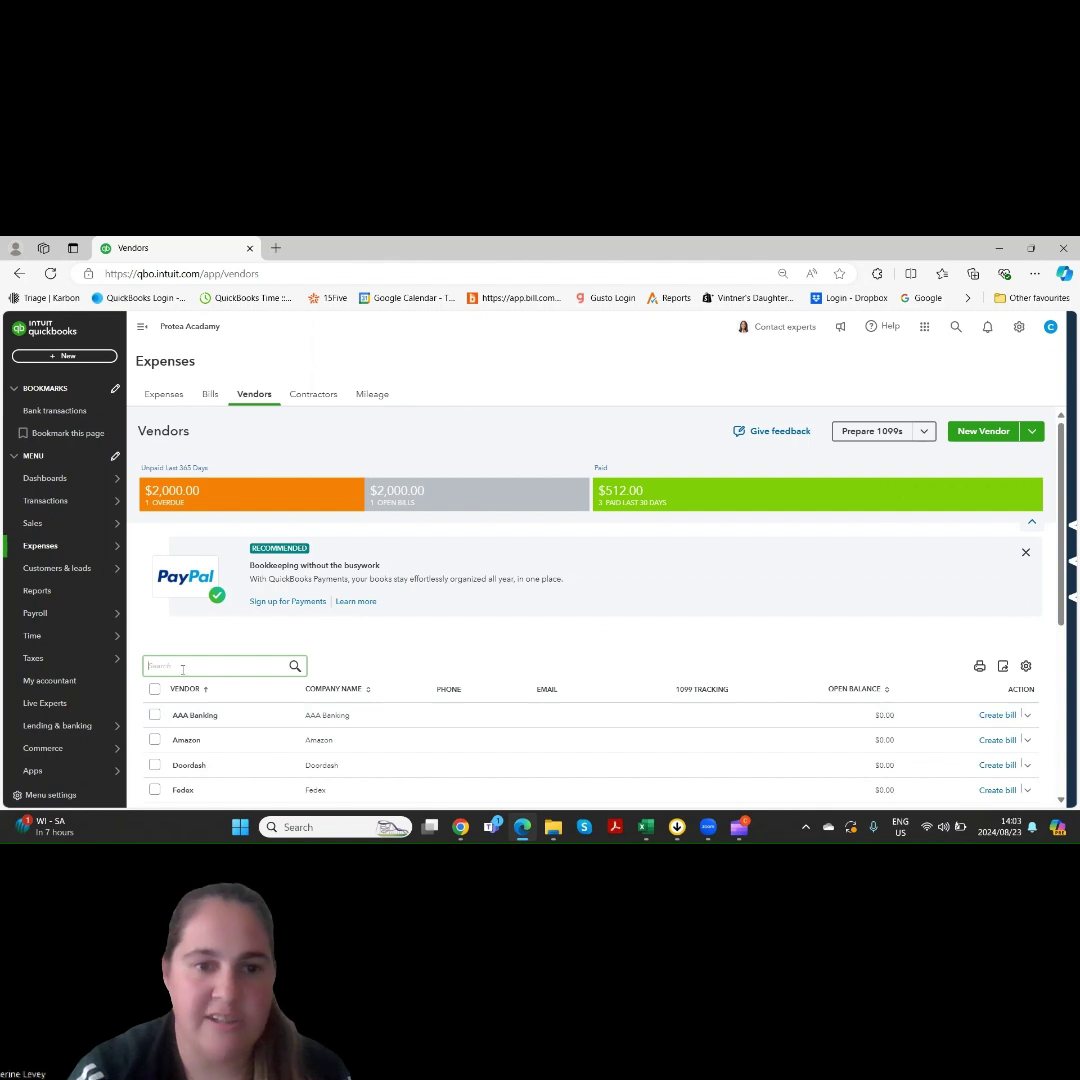
text(ine)
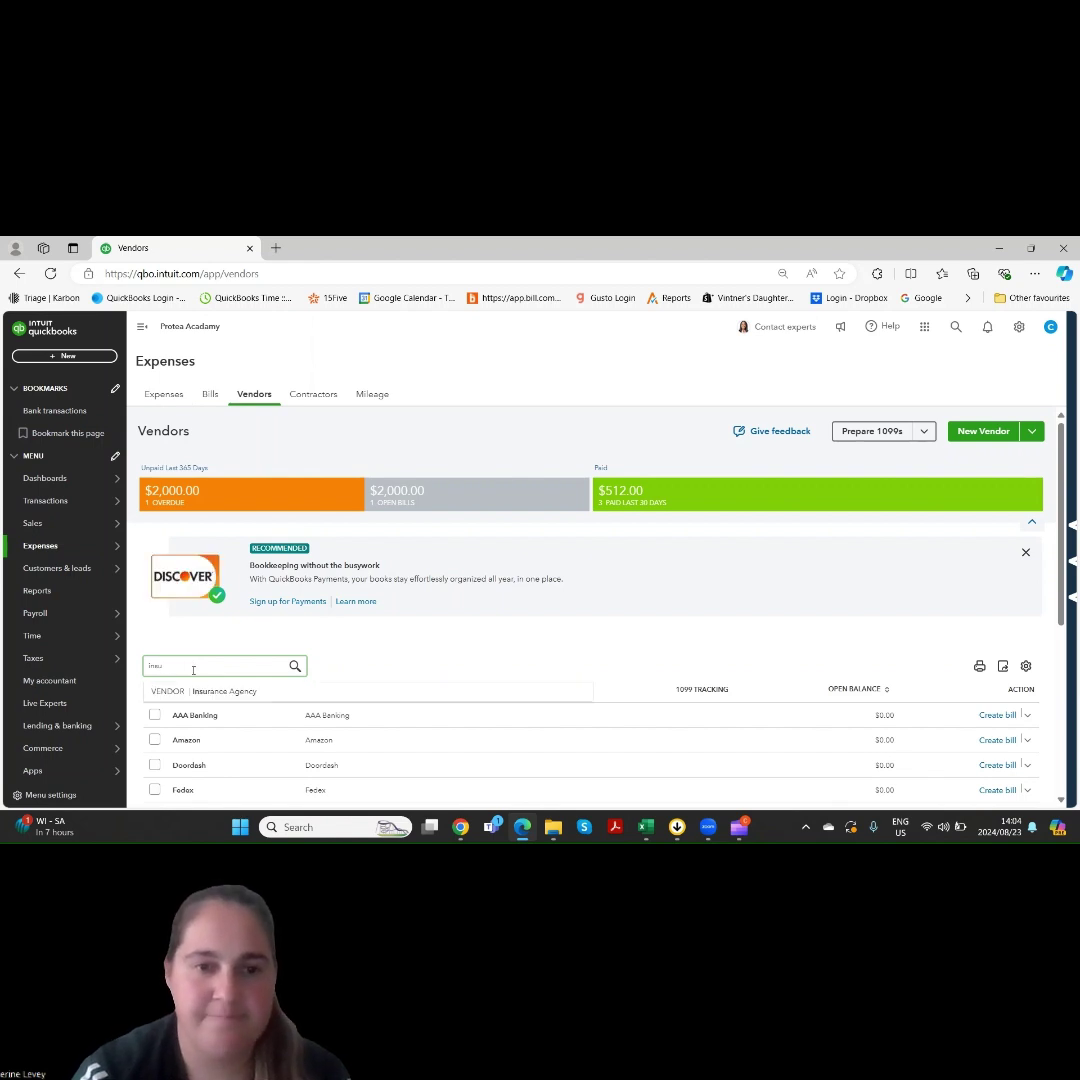
click(218, 694)
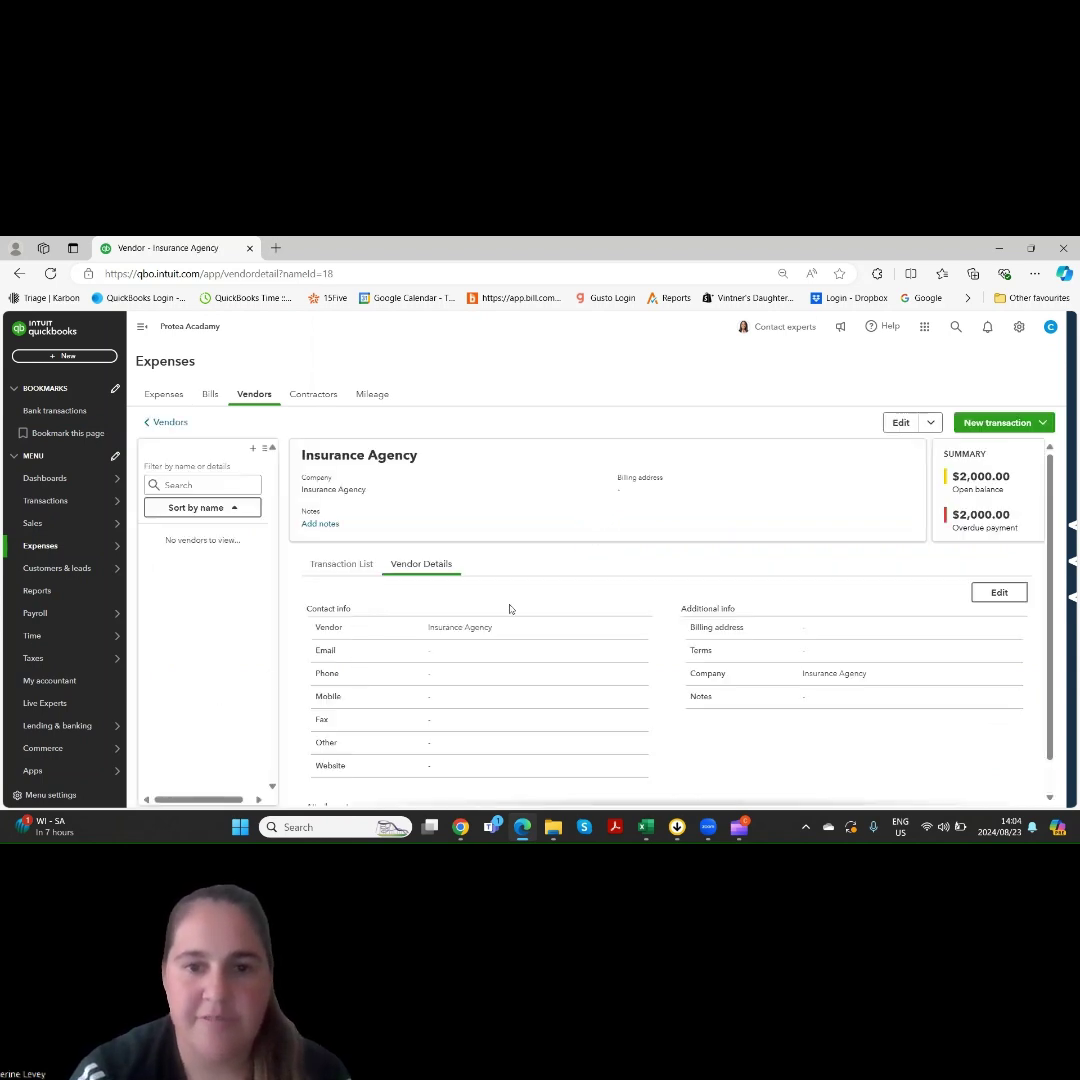
click(345, 568)
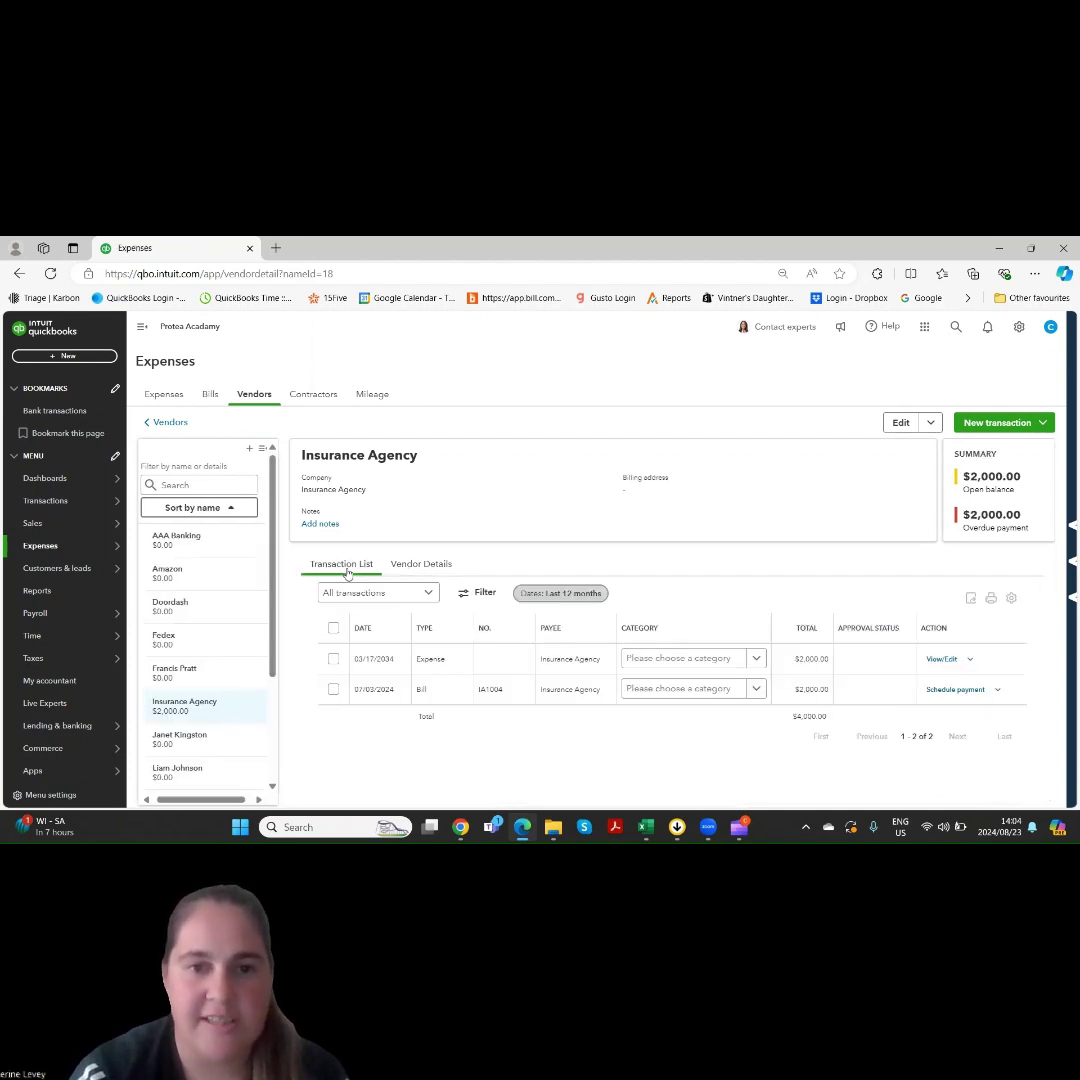
click(1011, 631)
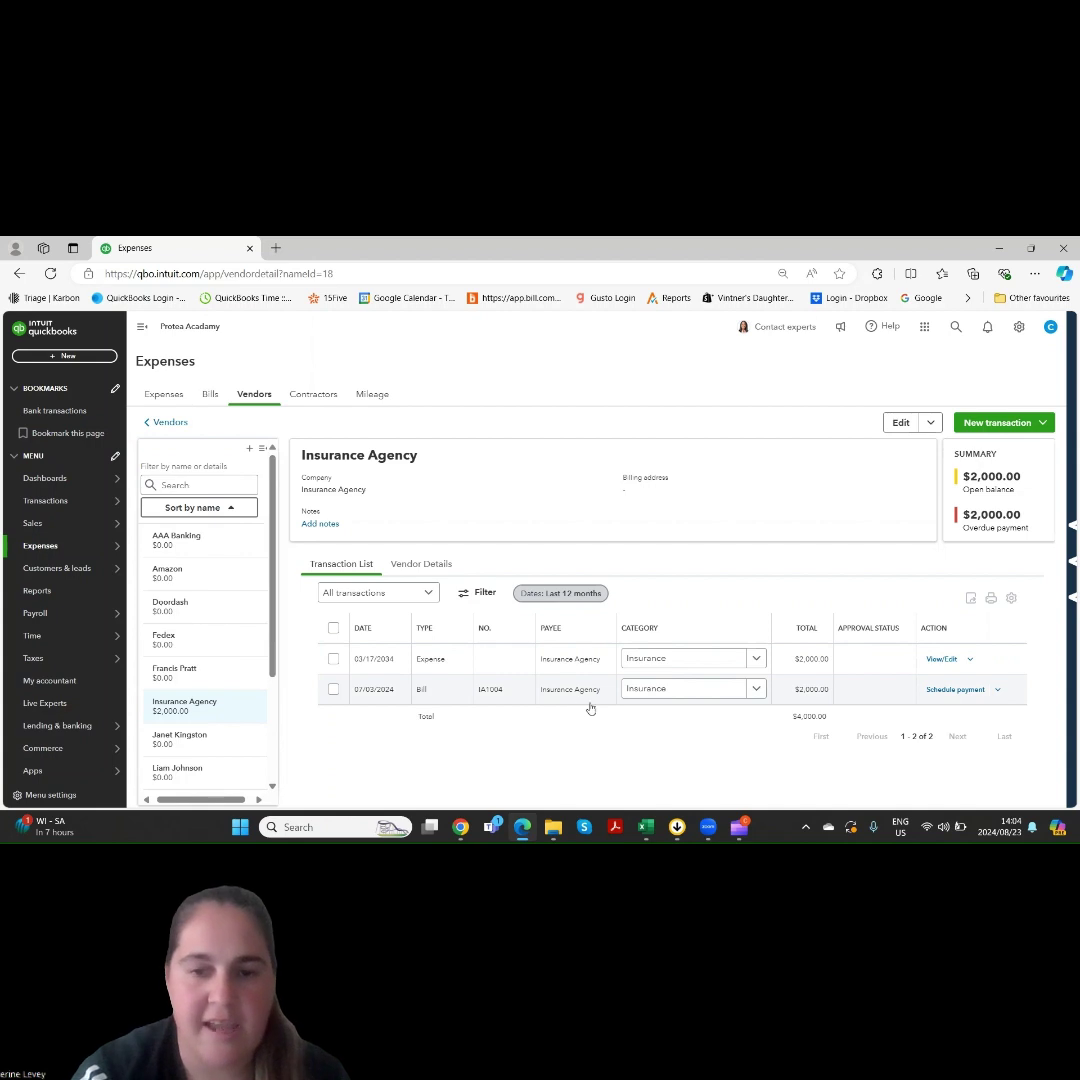
Step: Check which new transaction types and editing options are offered for the Insurance Agency vendor
click(1043, 423)
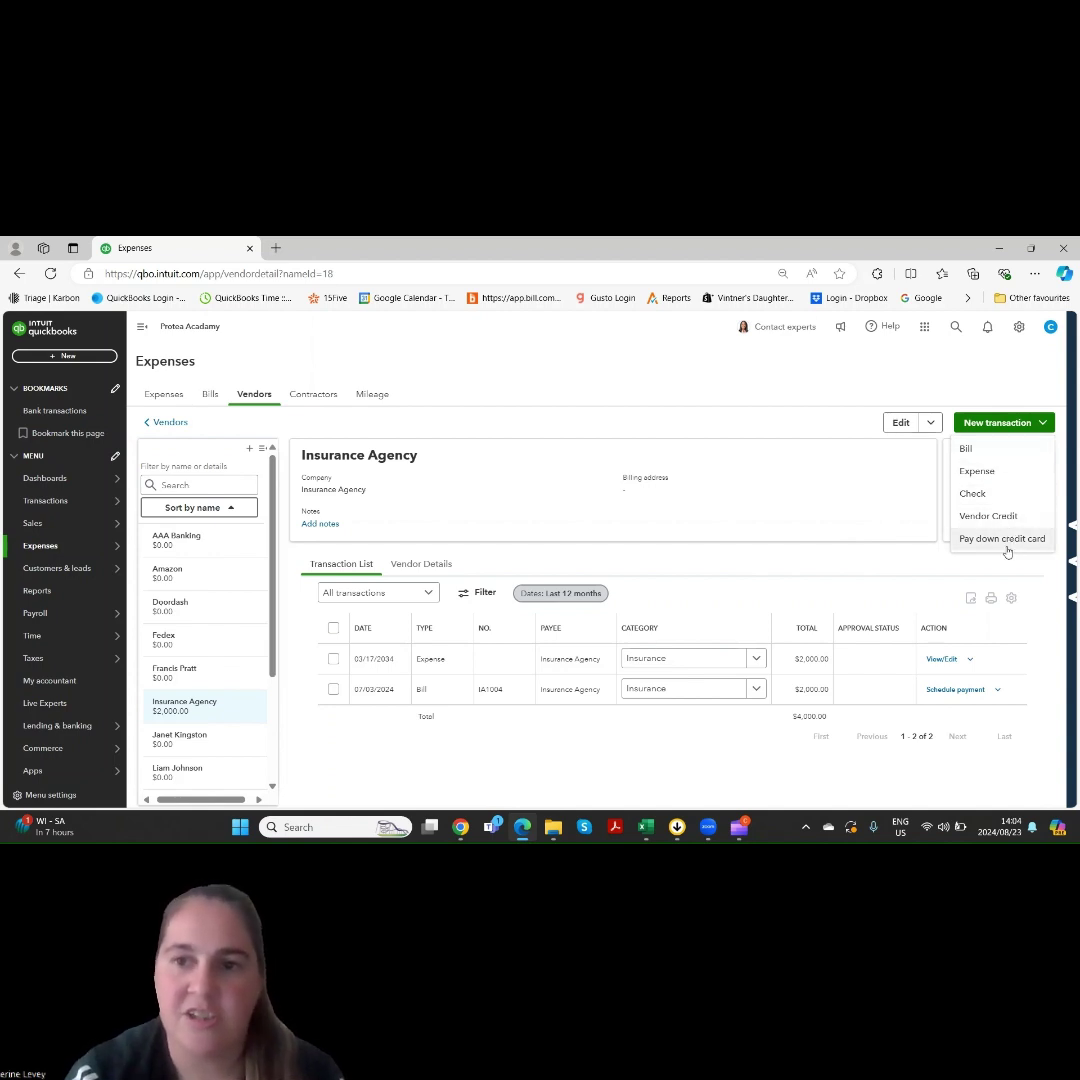
click(1046, 424)
click(930, 424)
click(930, 426)
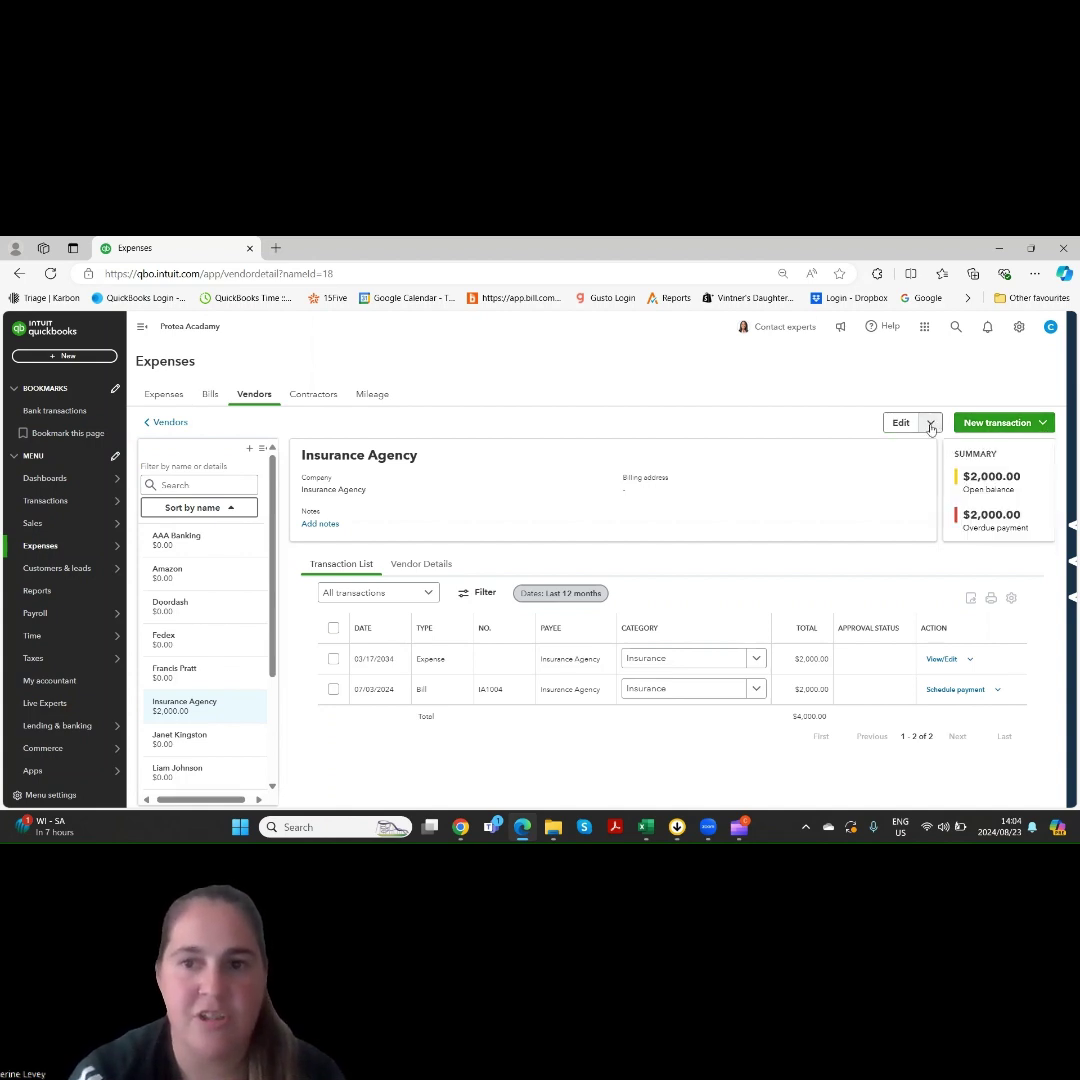
Step: Start a vendor credit for Insurance Agency with payment date 07/01/2024 and reference number CR 01
click(1043, 426)
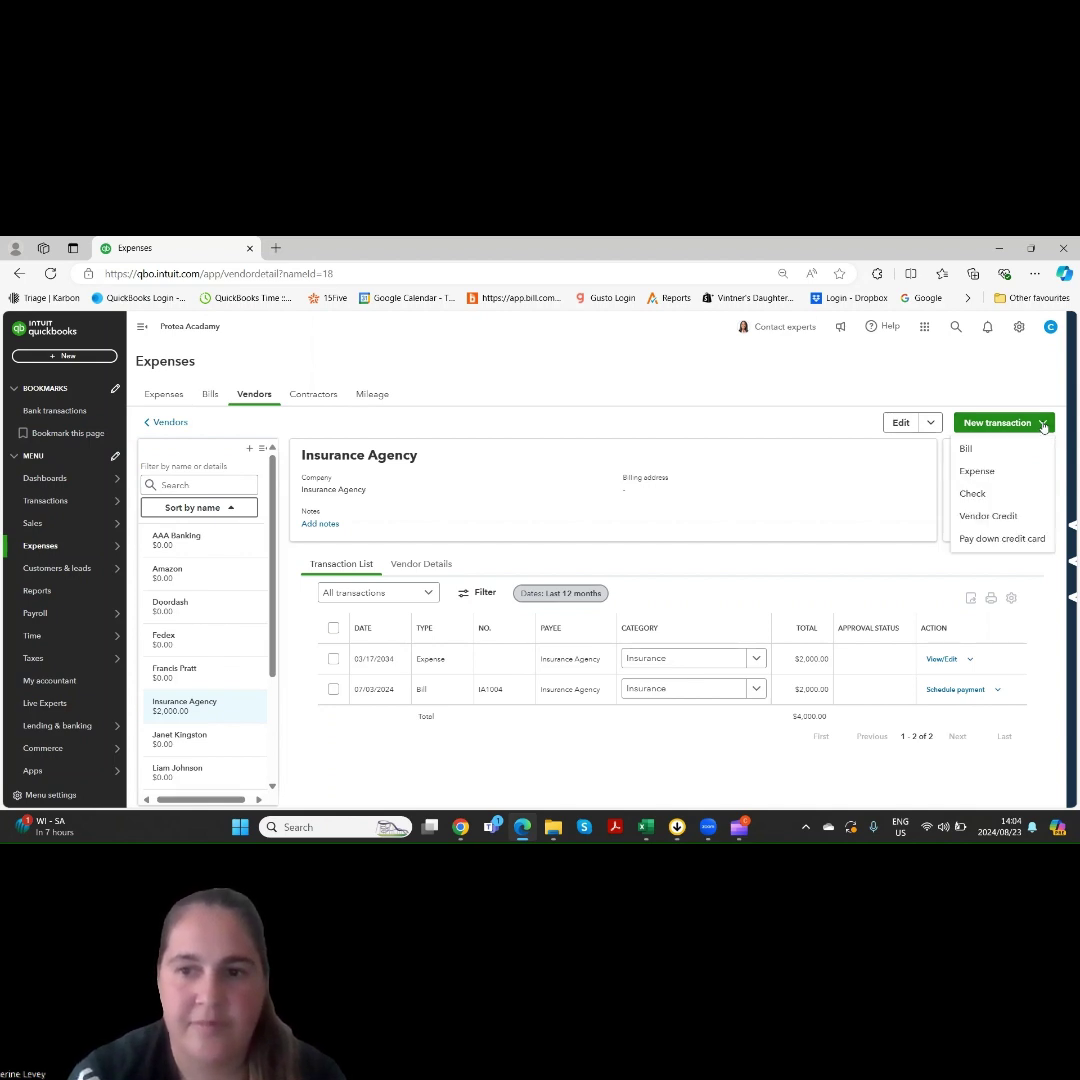
click(993, 517)
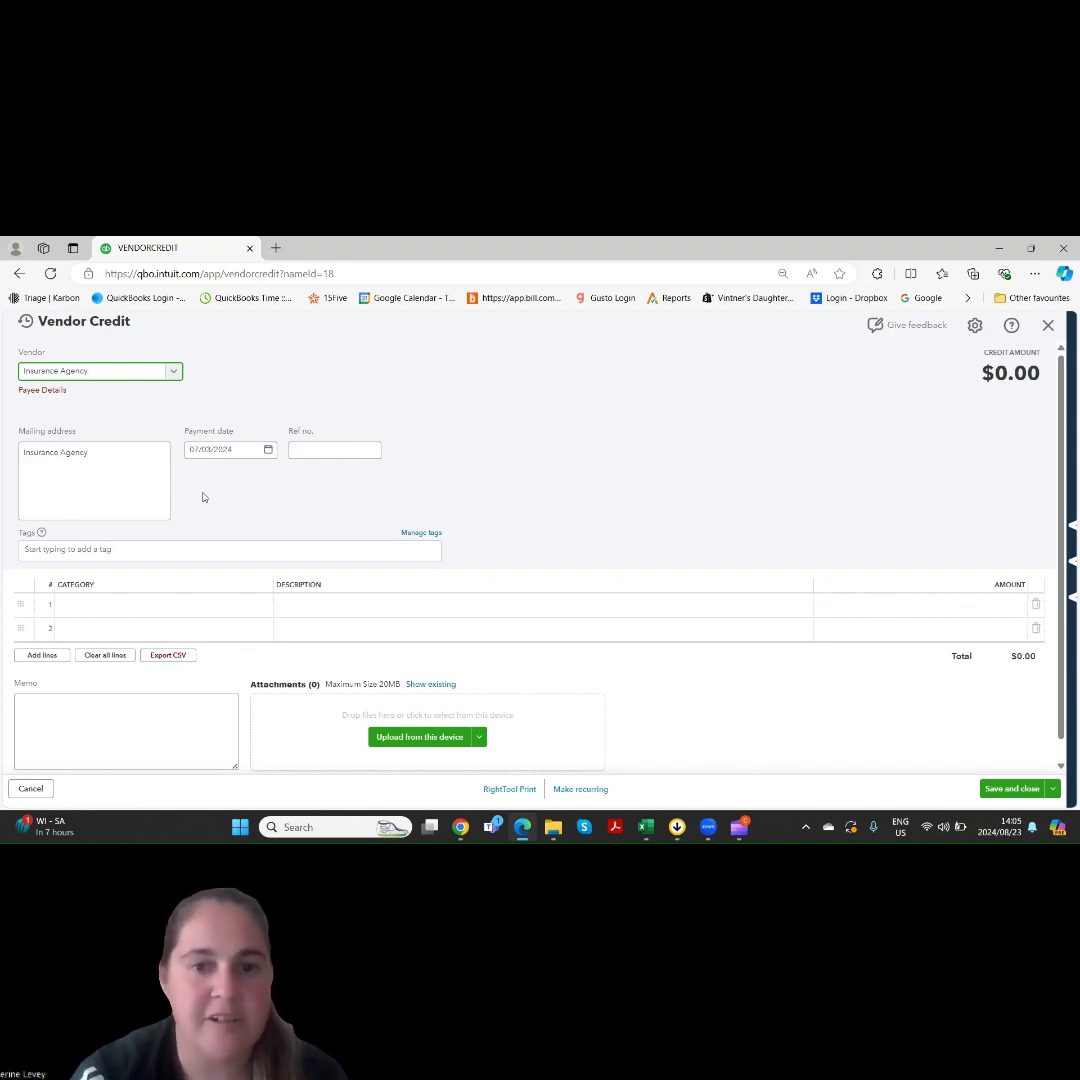
click(268, 452)
click(268, 453)
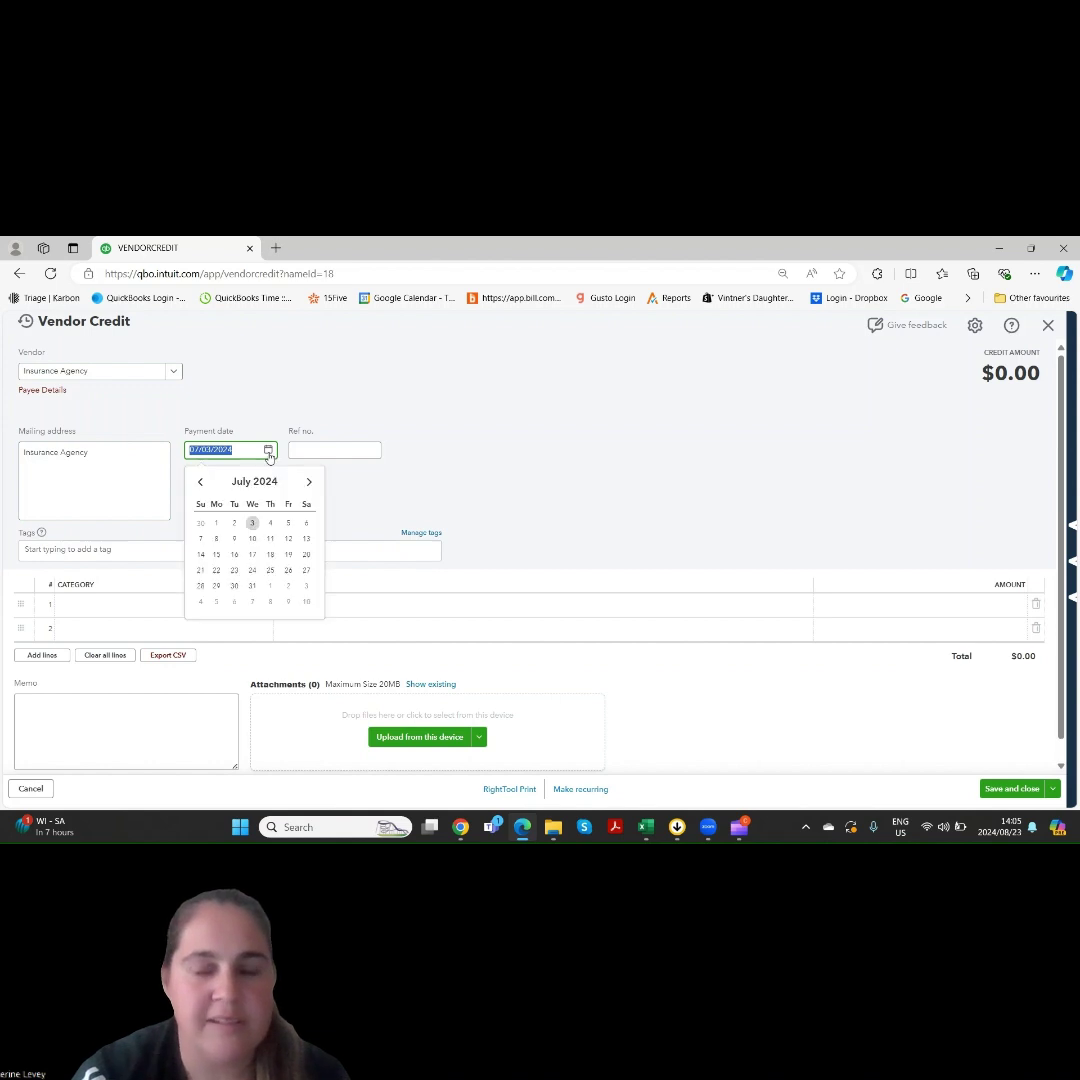
click(216, 523)
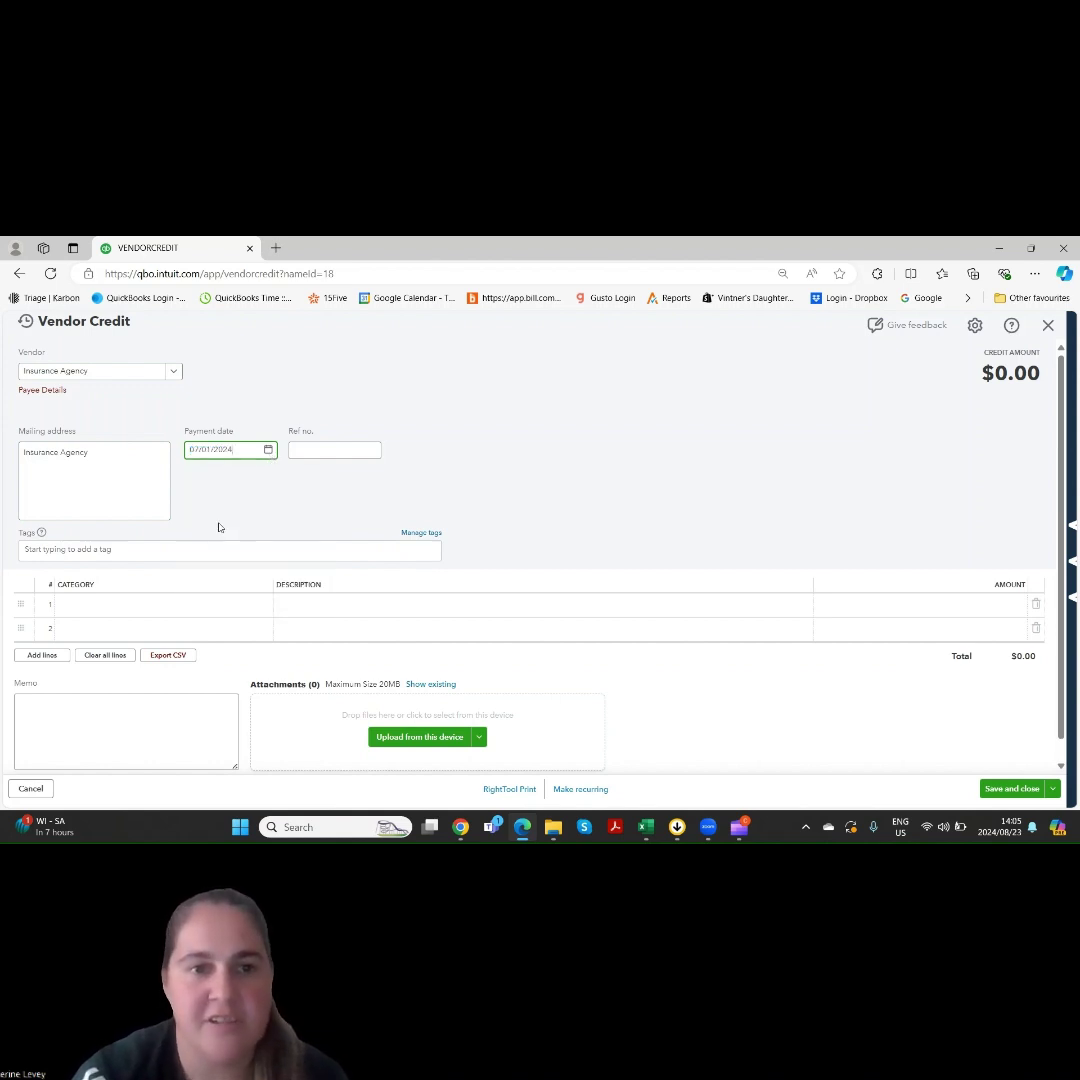
key(Tab)
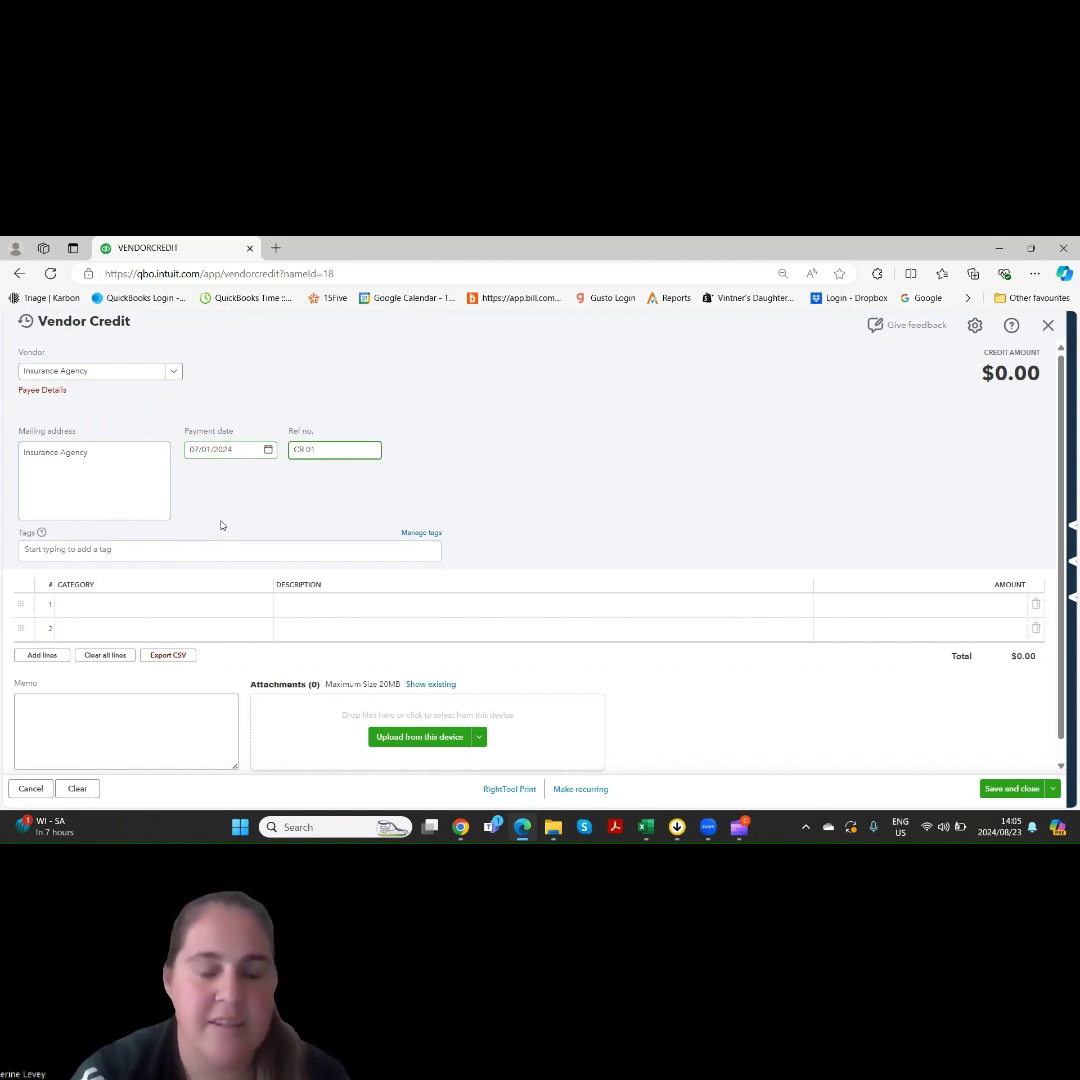
text(CR 01)
Step: Fill in the first credit line with the Insurance category, the description "Discount for 1st month" and an amount of 500
click(180, 612)
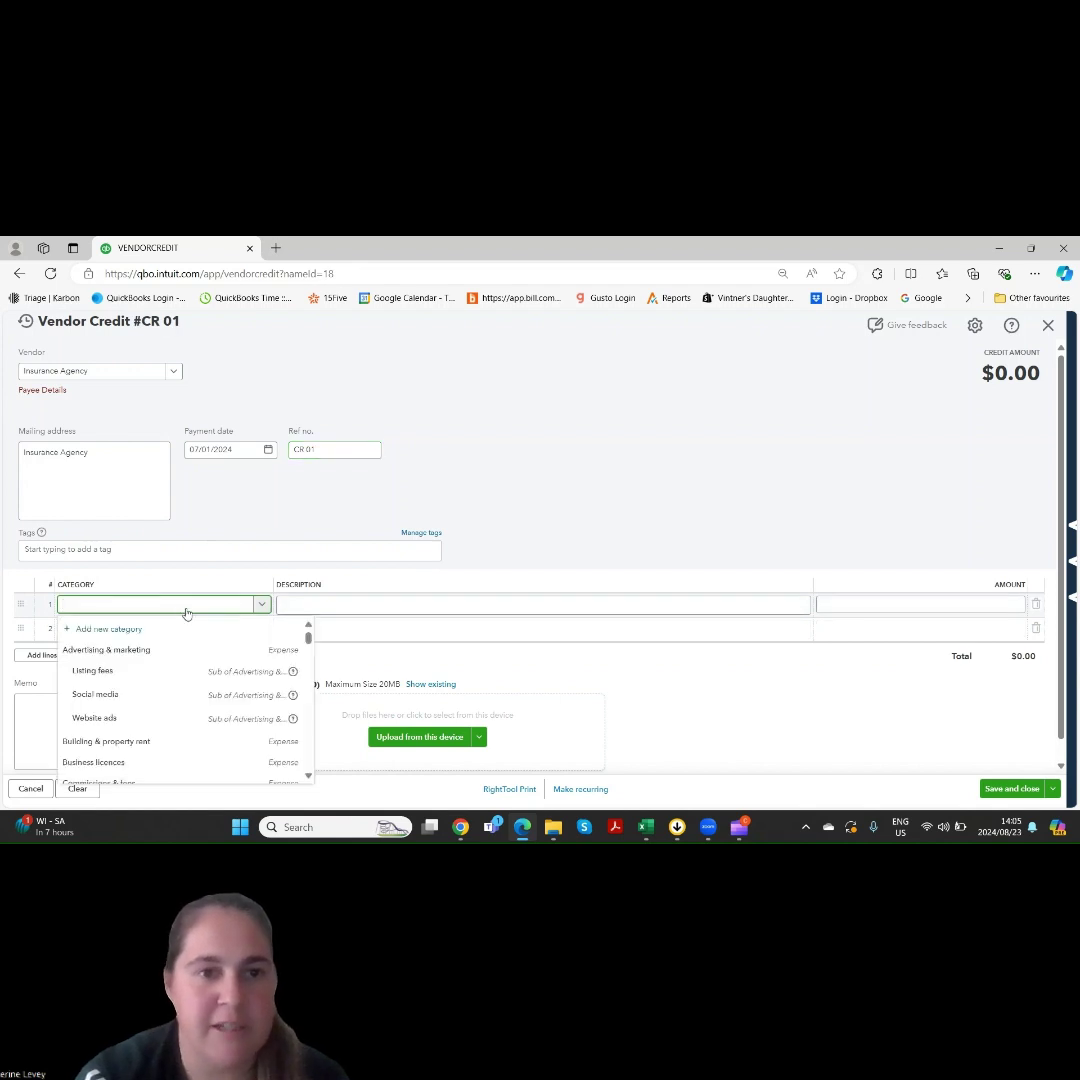
text(insu)
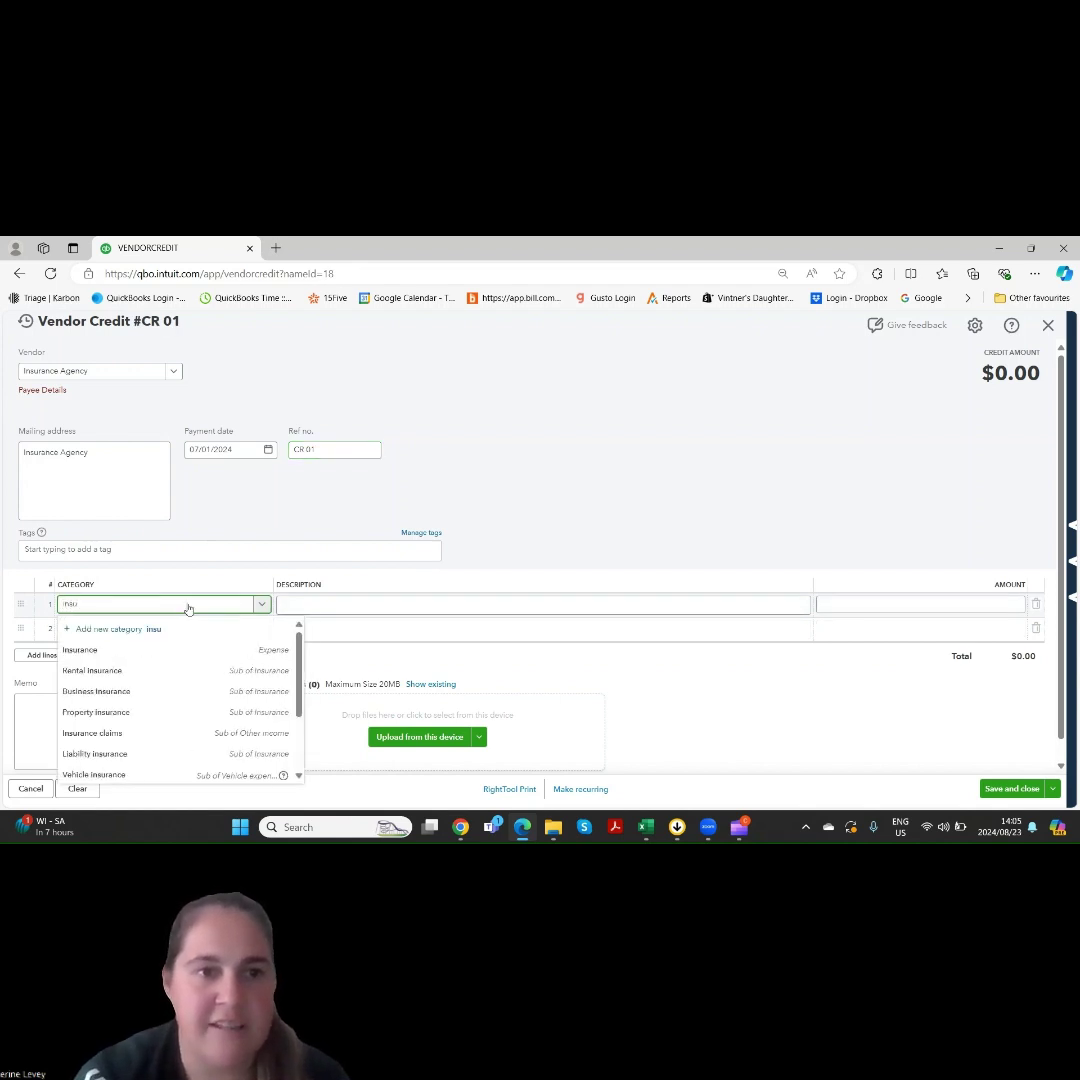
click(207, 649)
key(Tab)
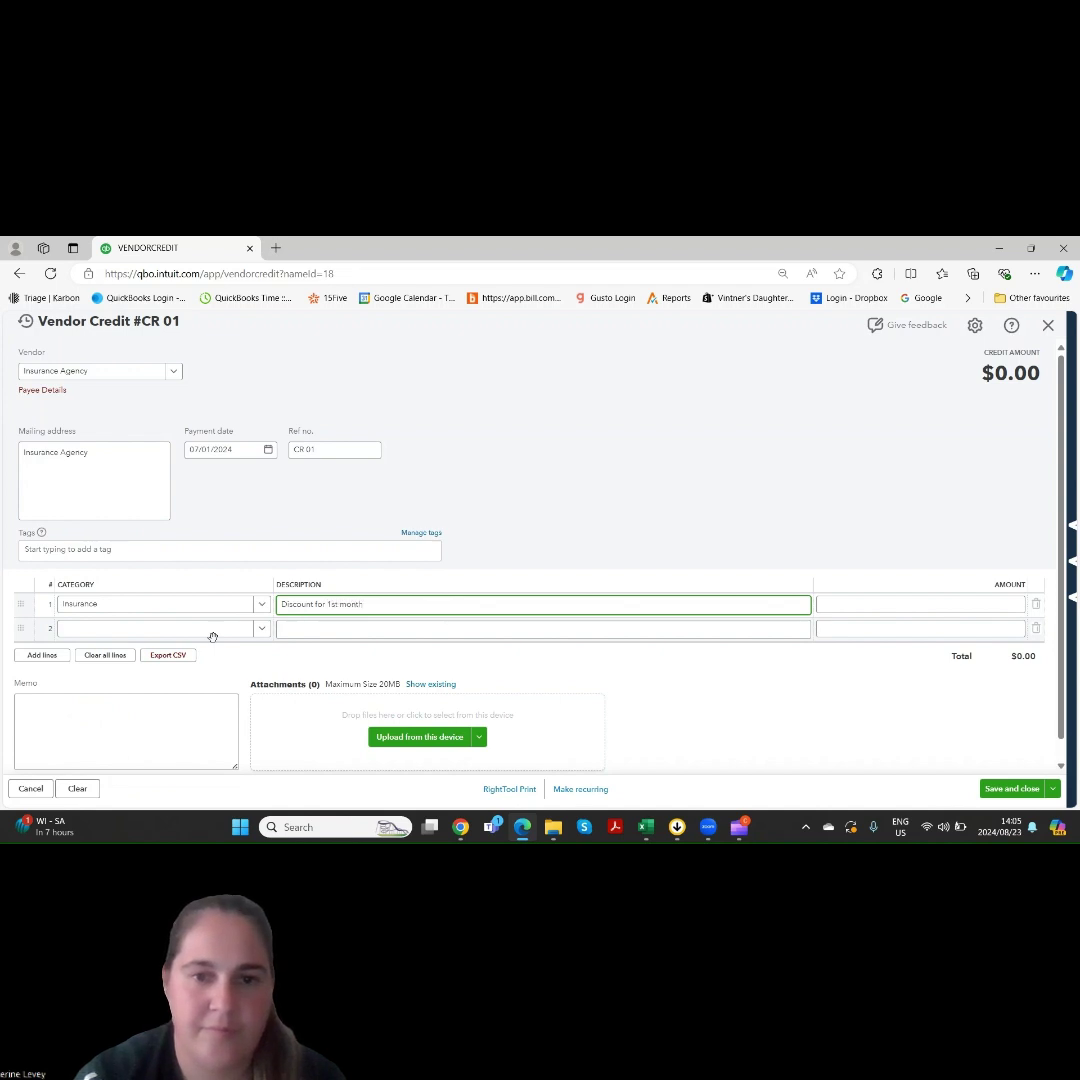
key(Tab)
text(8)
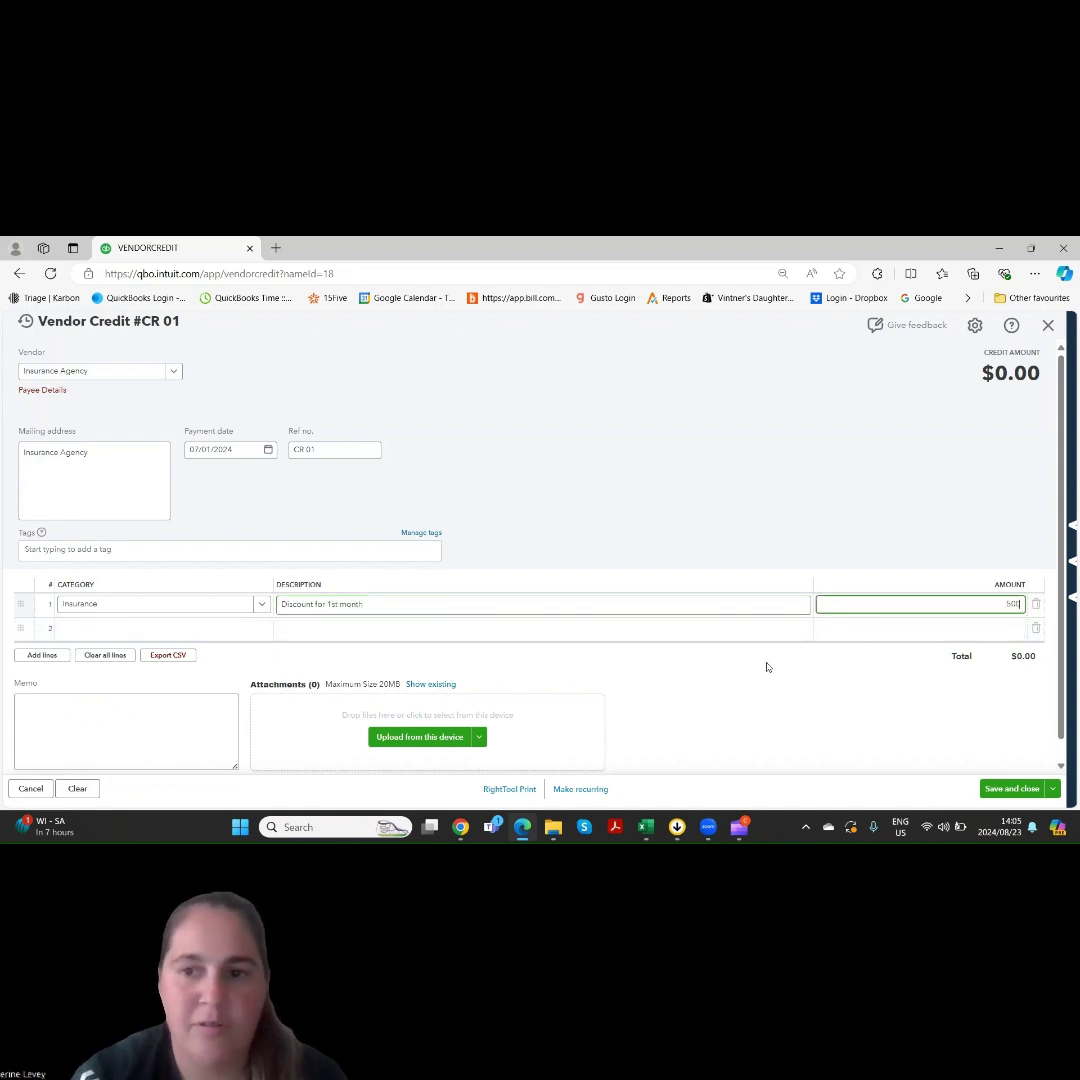
key(Tab)
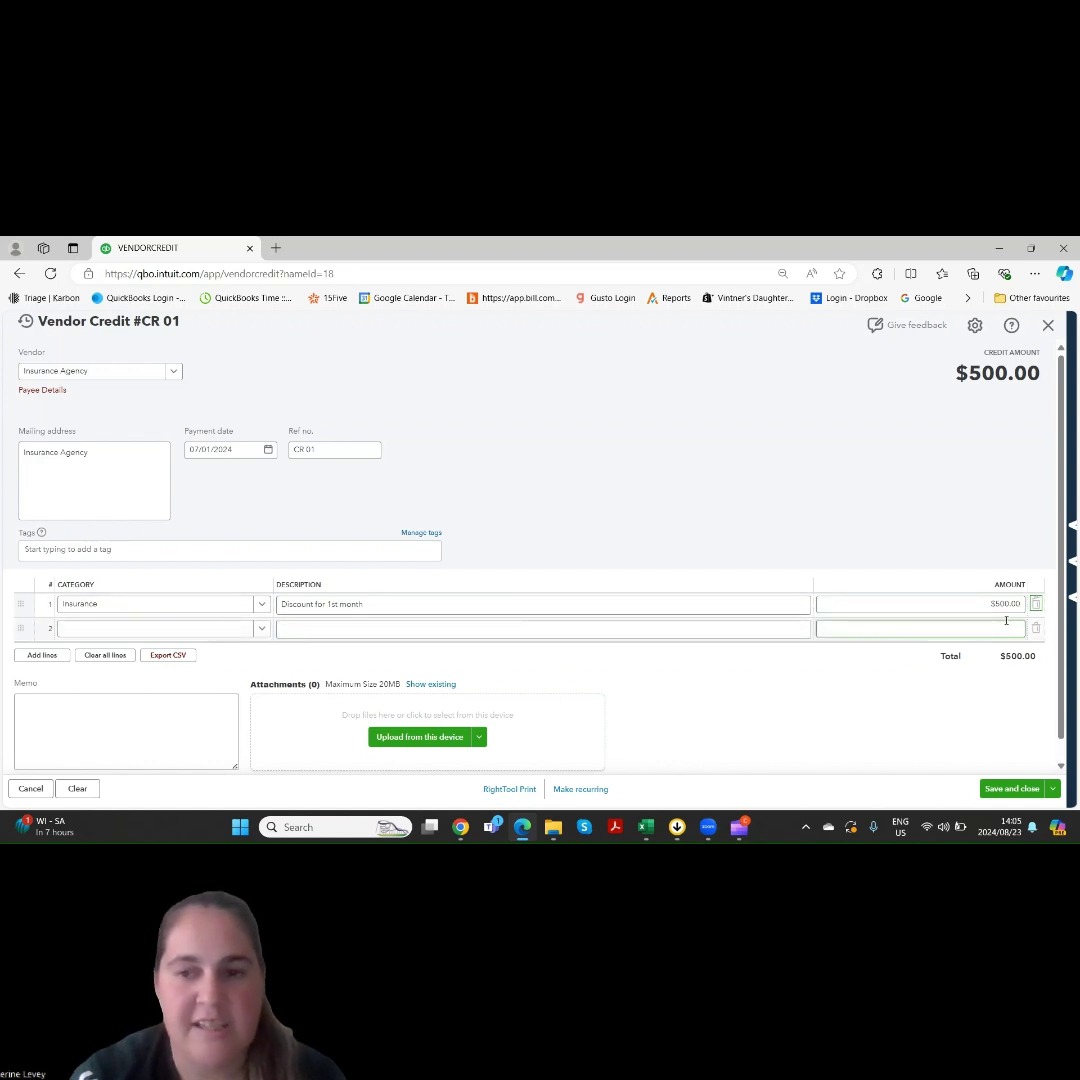
Step: Copy the line description "Discount for 1st month" into the vendor credit's memo
click(374, 605)
drag(374, 605, 272, 603)
key(ctrl+c)
click(160, 733)
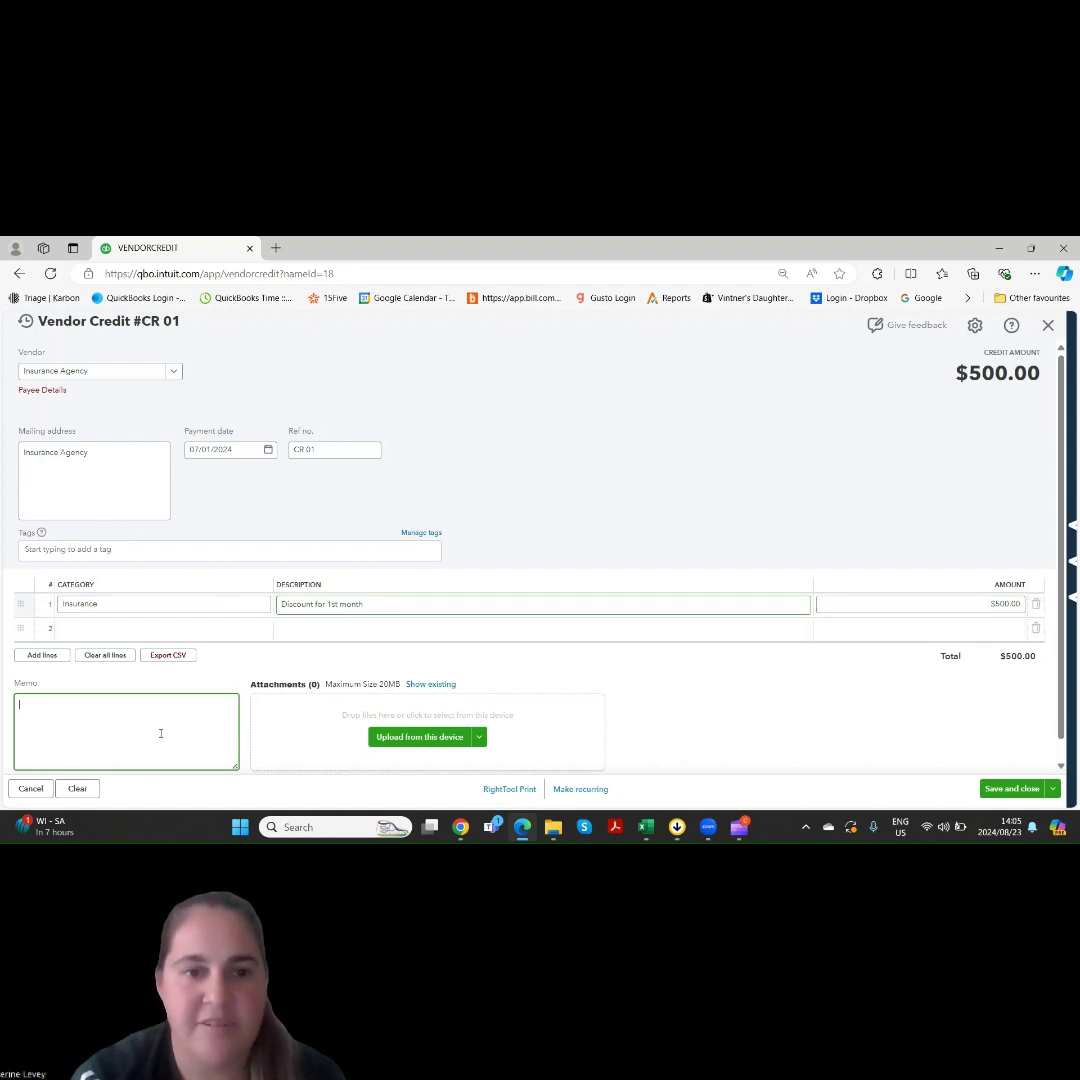
key(ctrl+v)
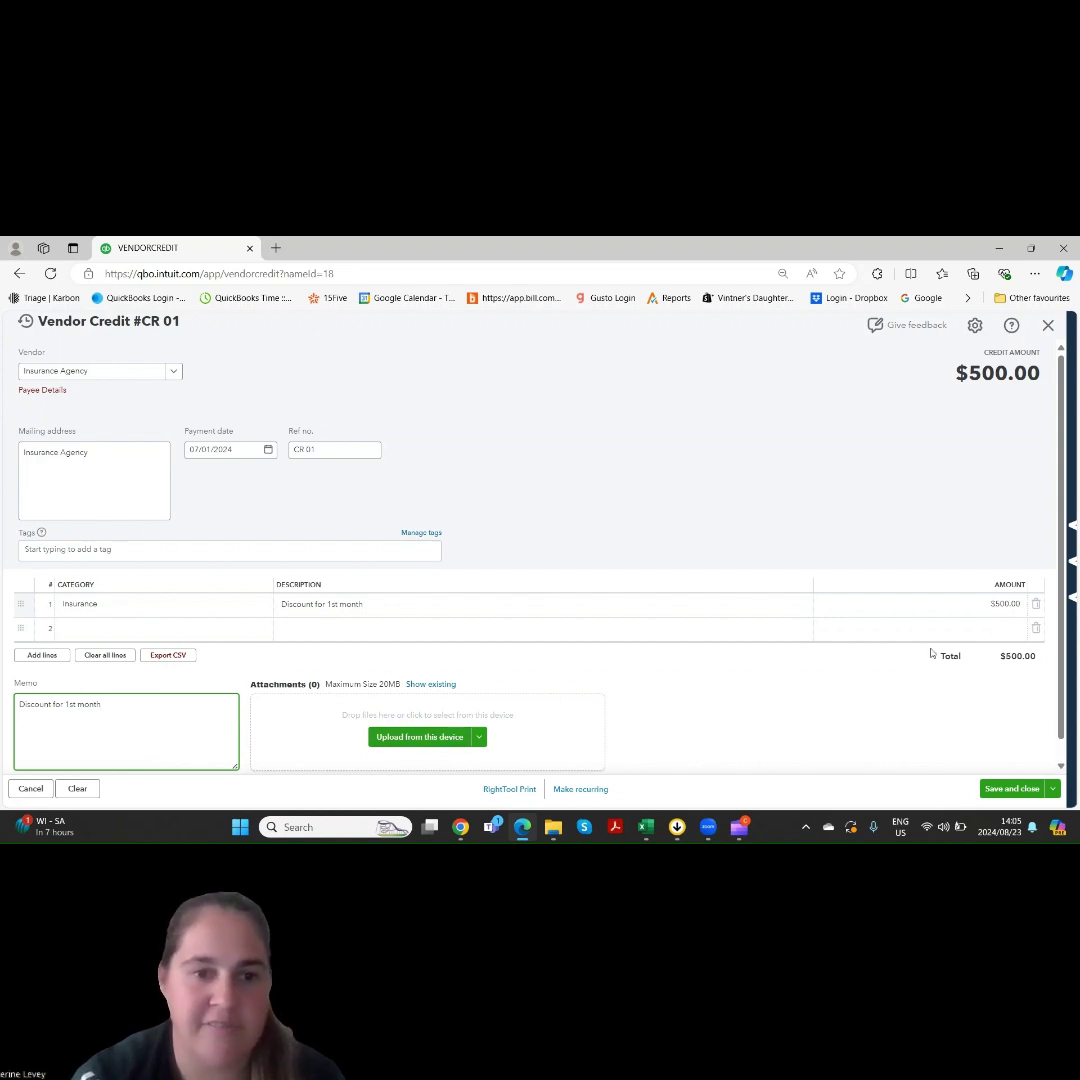
Step: Check the saving options for the vendor credit, and save and close it
scroll(1063, 625, down, 1)
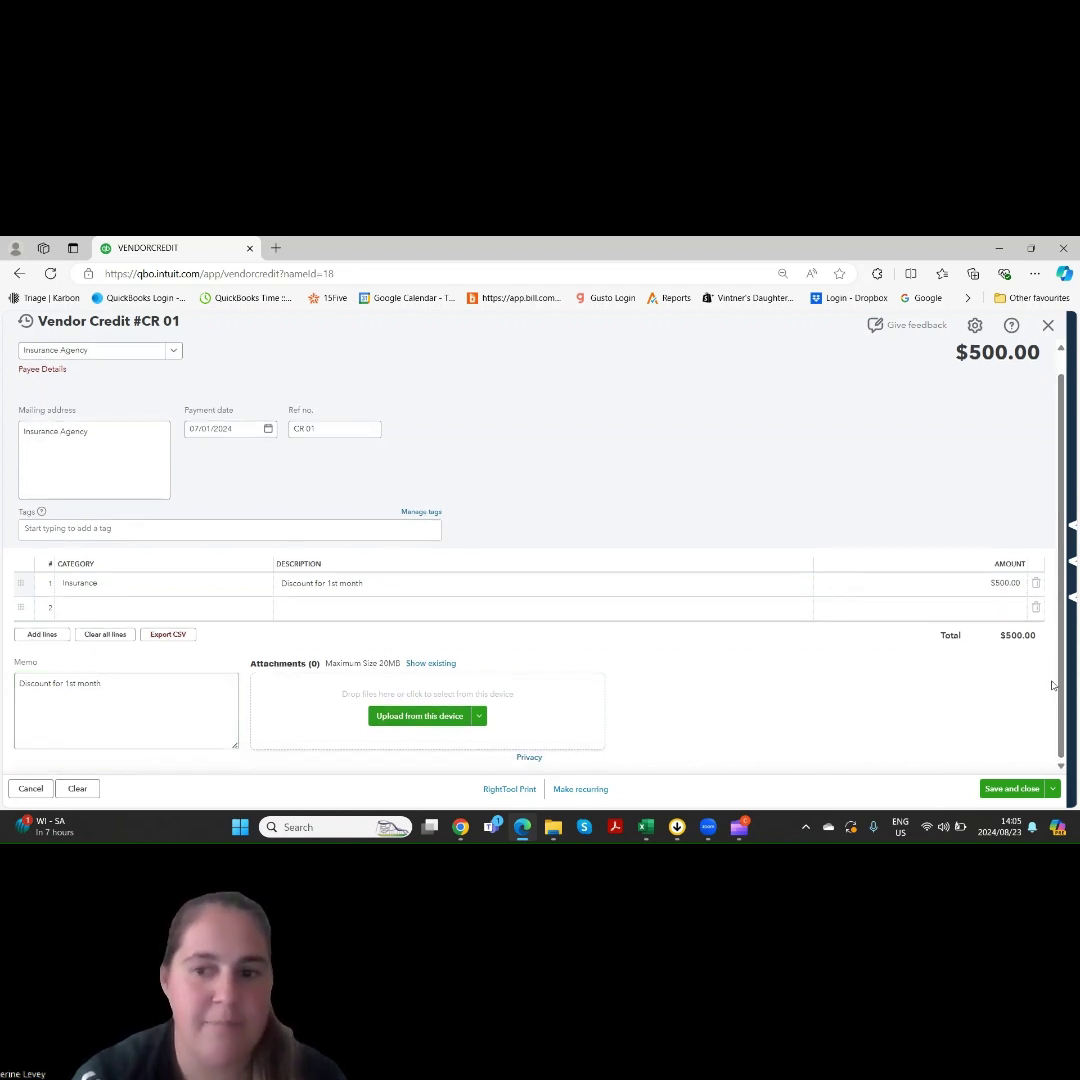
click(1052, 790)
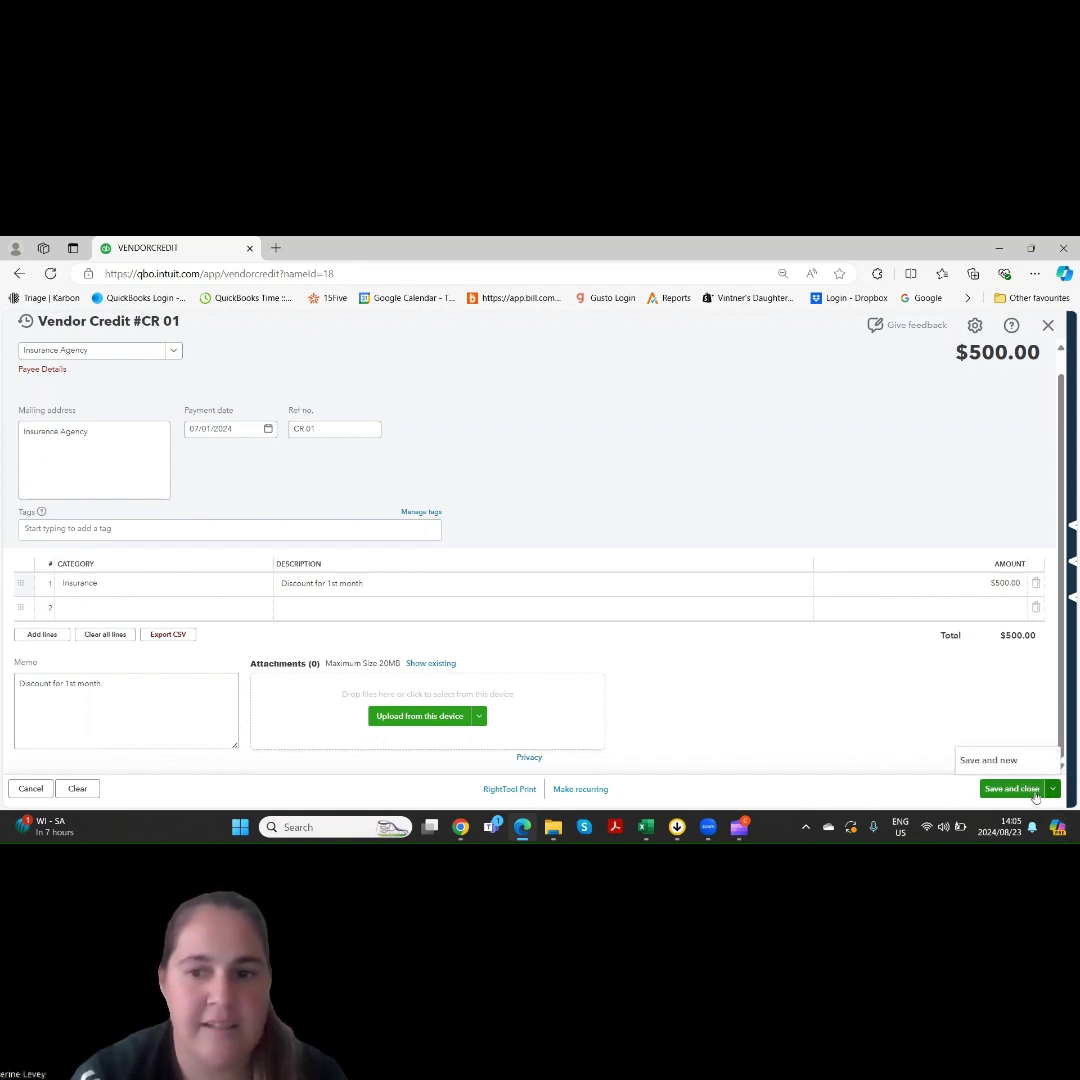
click(1053, 793)
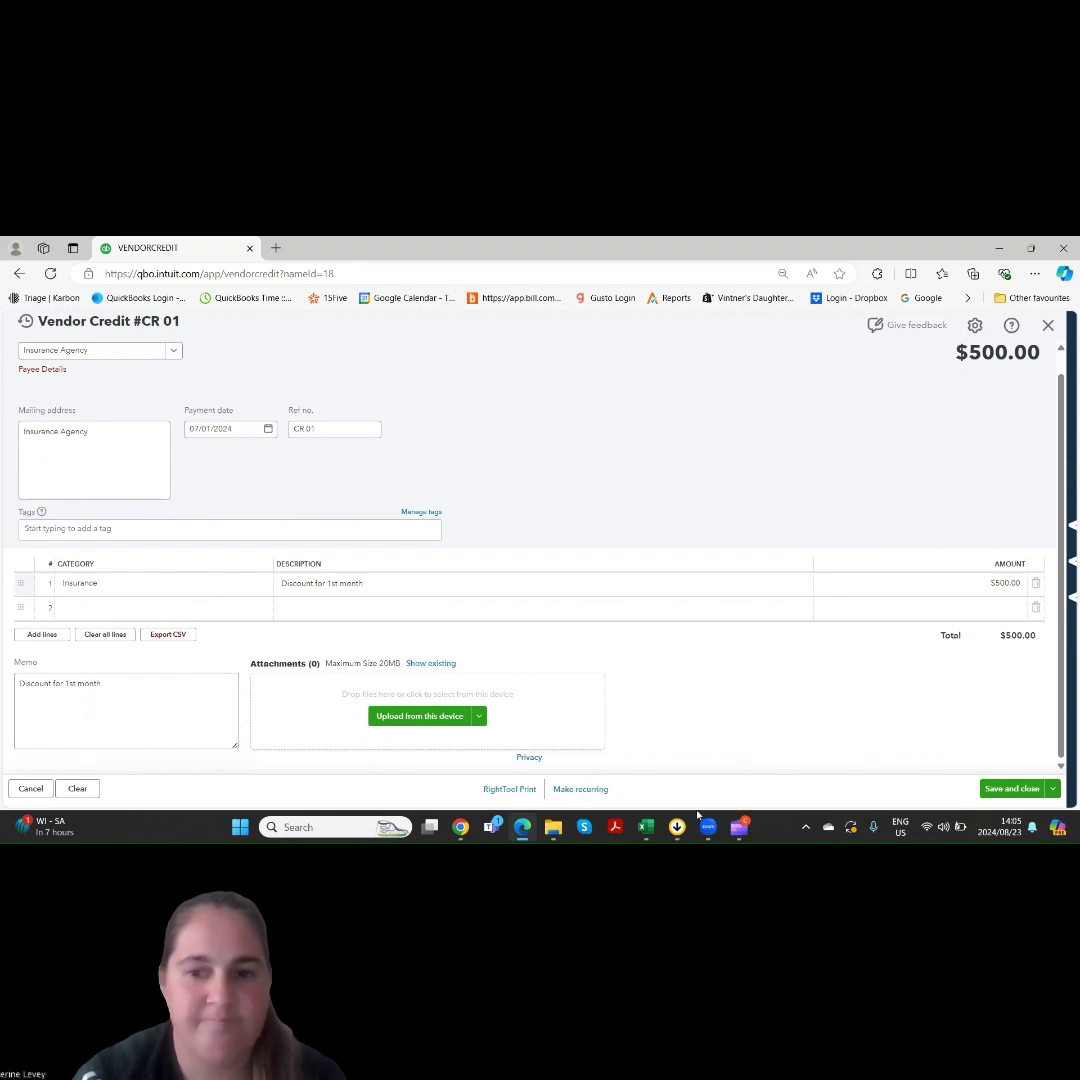
click(1028, 790)
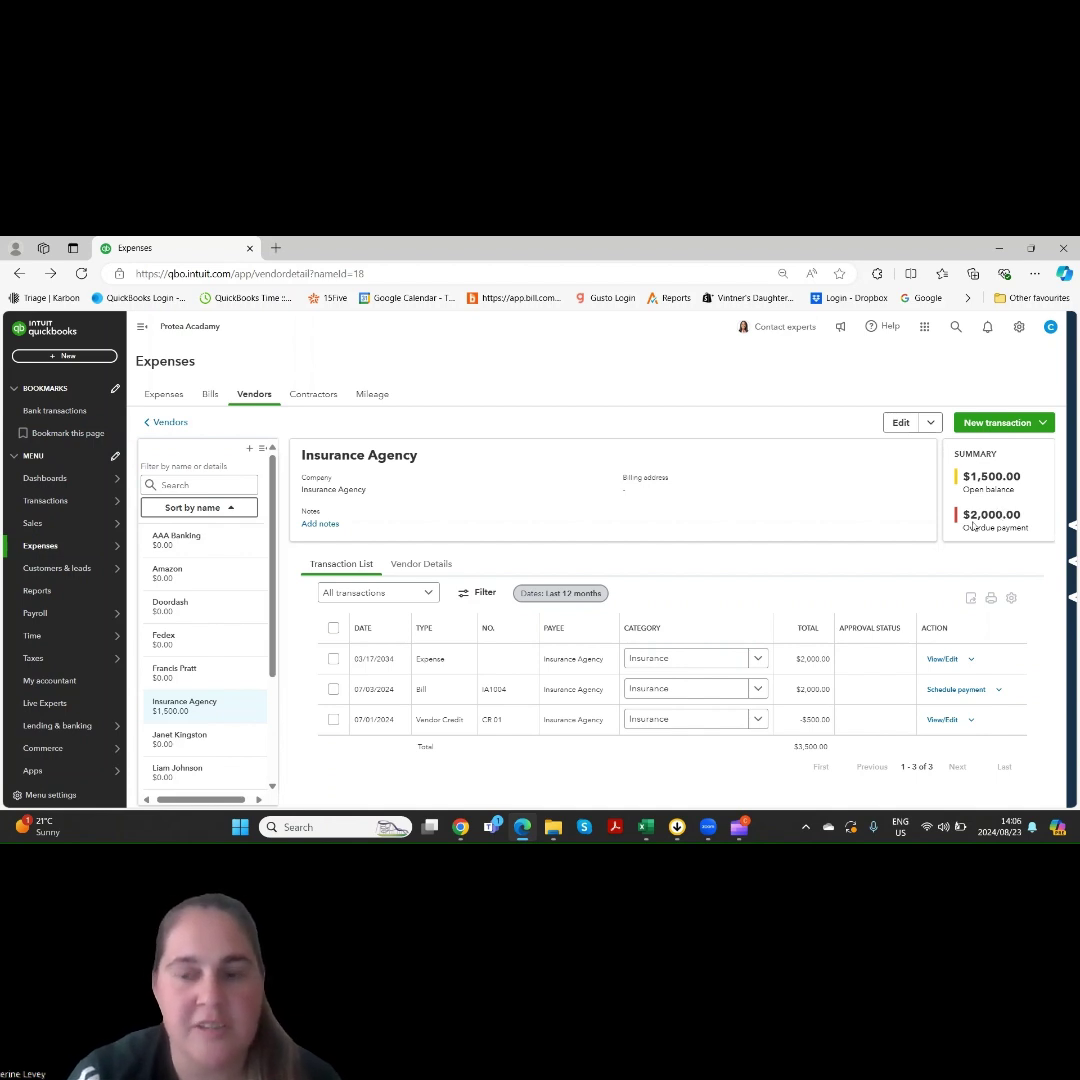
Step: Check the transaction types available for filtering and filter the Insurance Agency transaction list by Open status
click(430, 592)
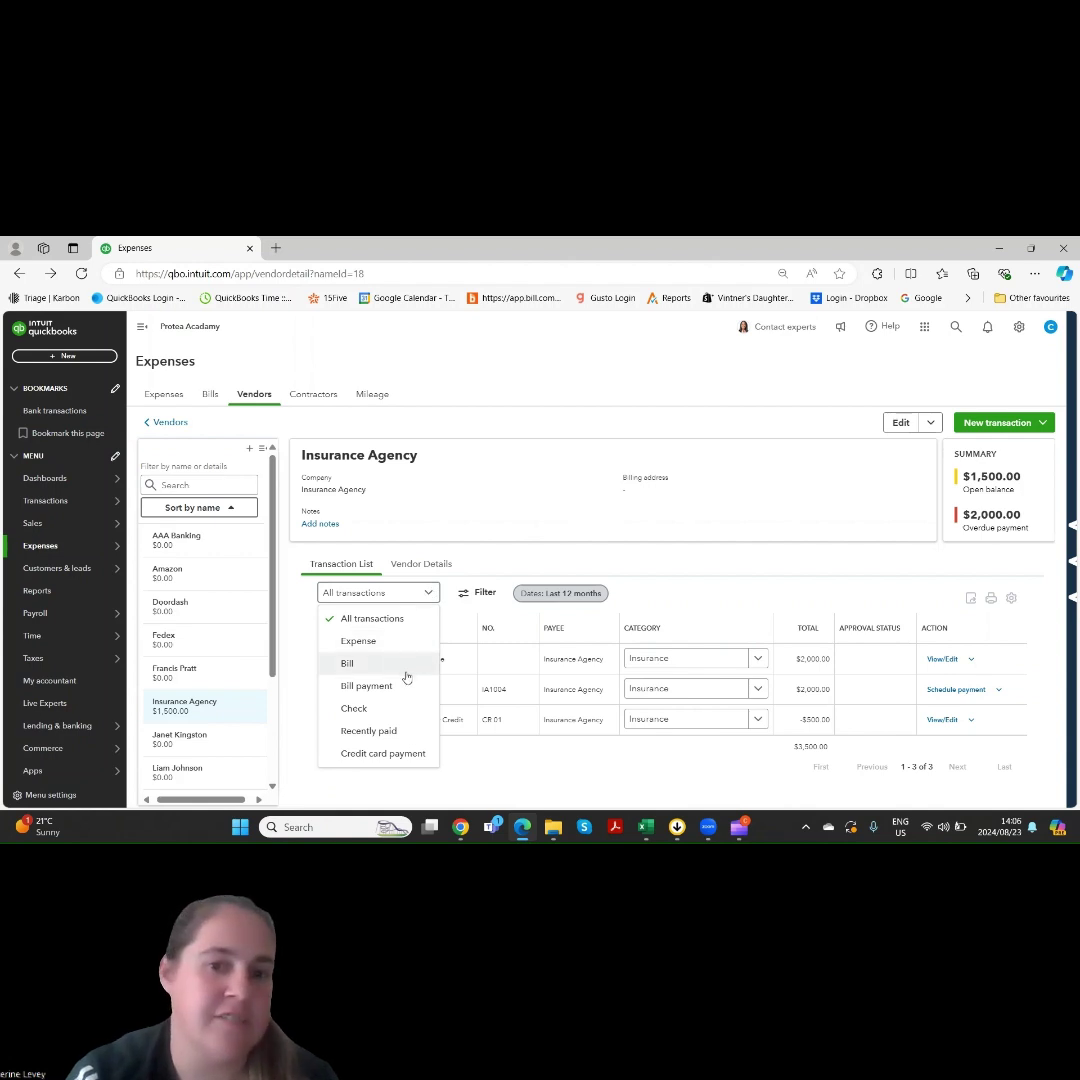
click(429, 593)
click(477, 592)
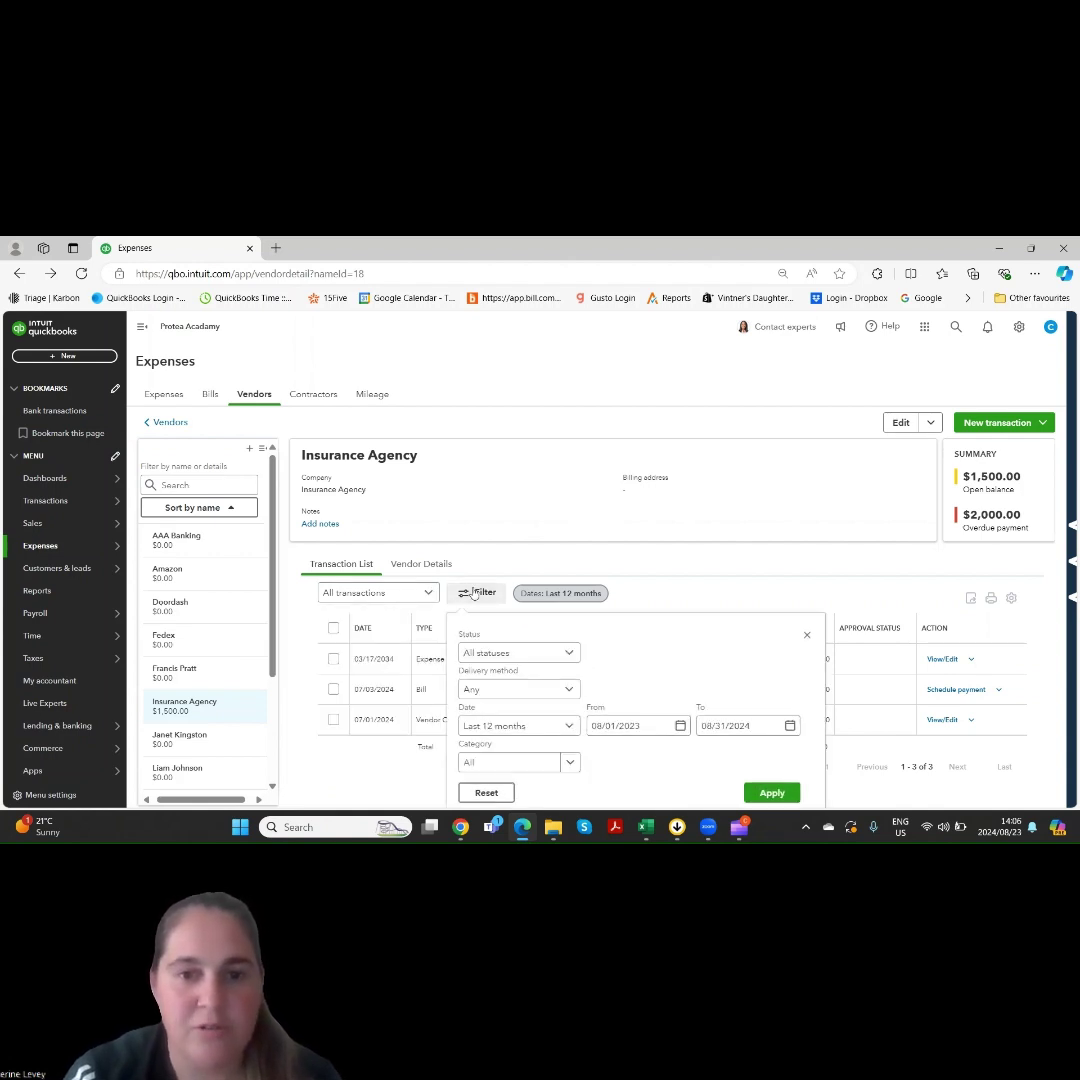
click(529, 658)
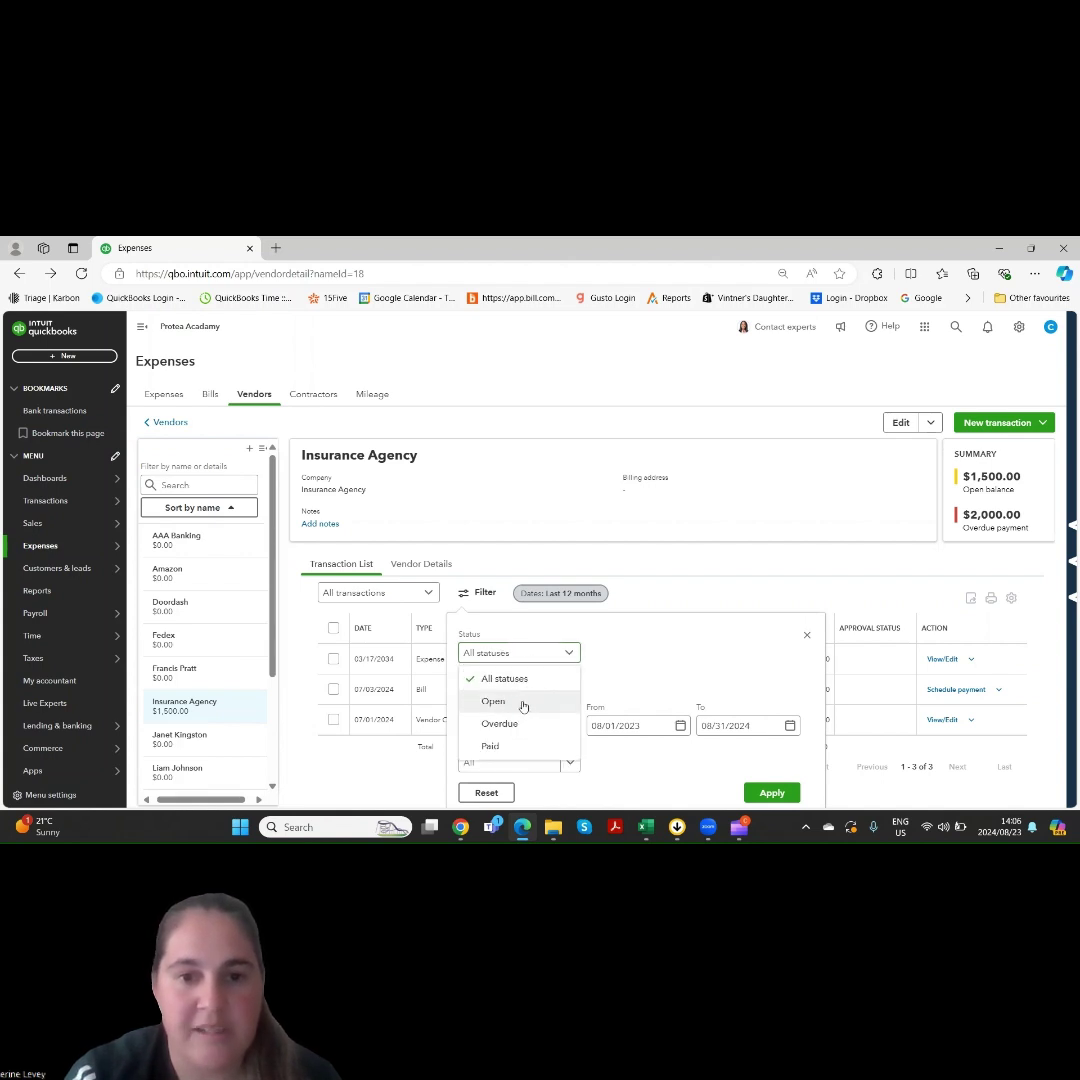
click(522, 706)
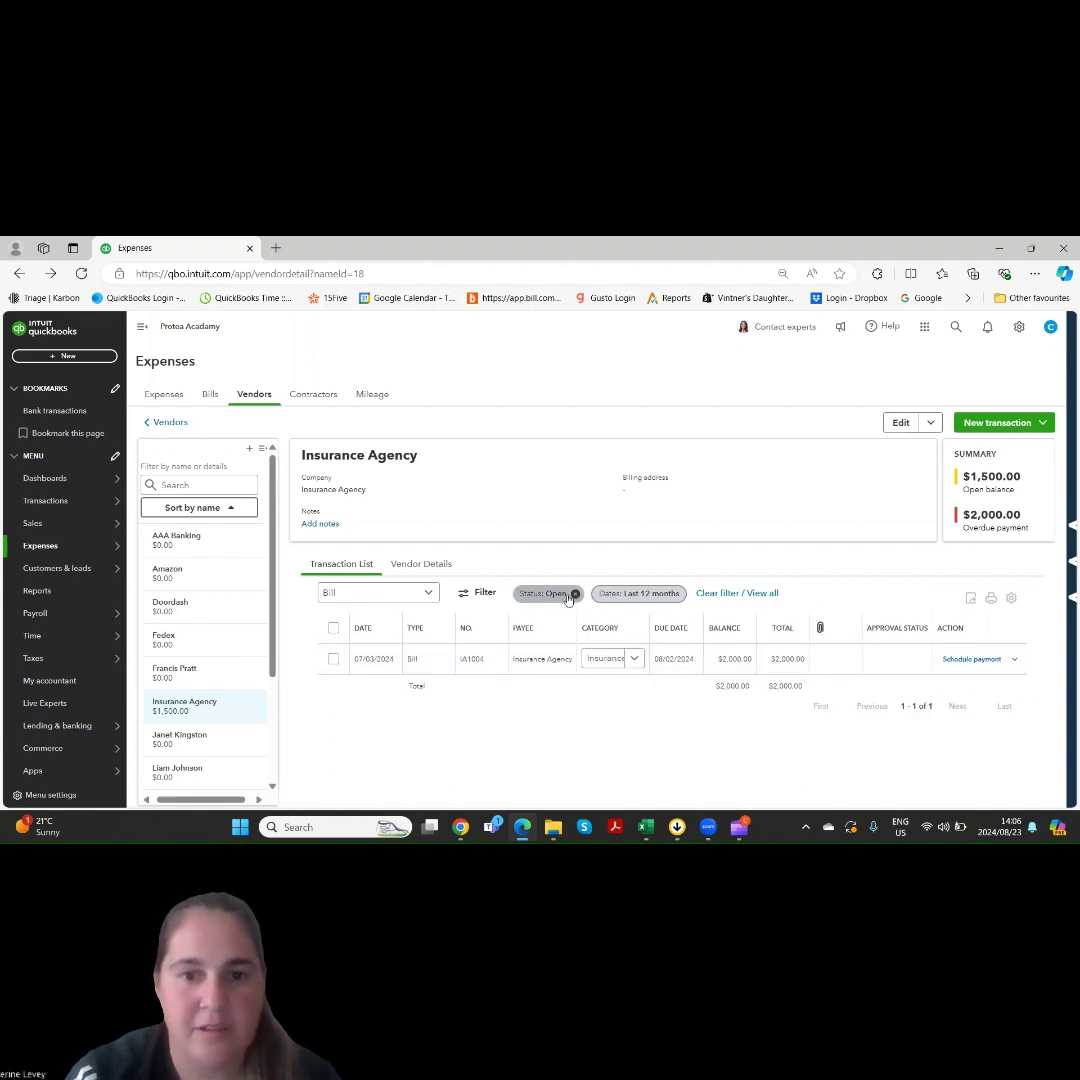
Step: Filter the Insurance Agency bills by Overdue status
click(477, 602)
click(525, 655)
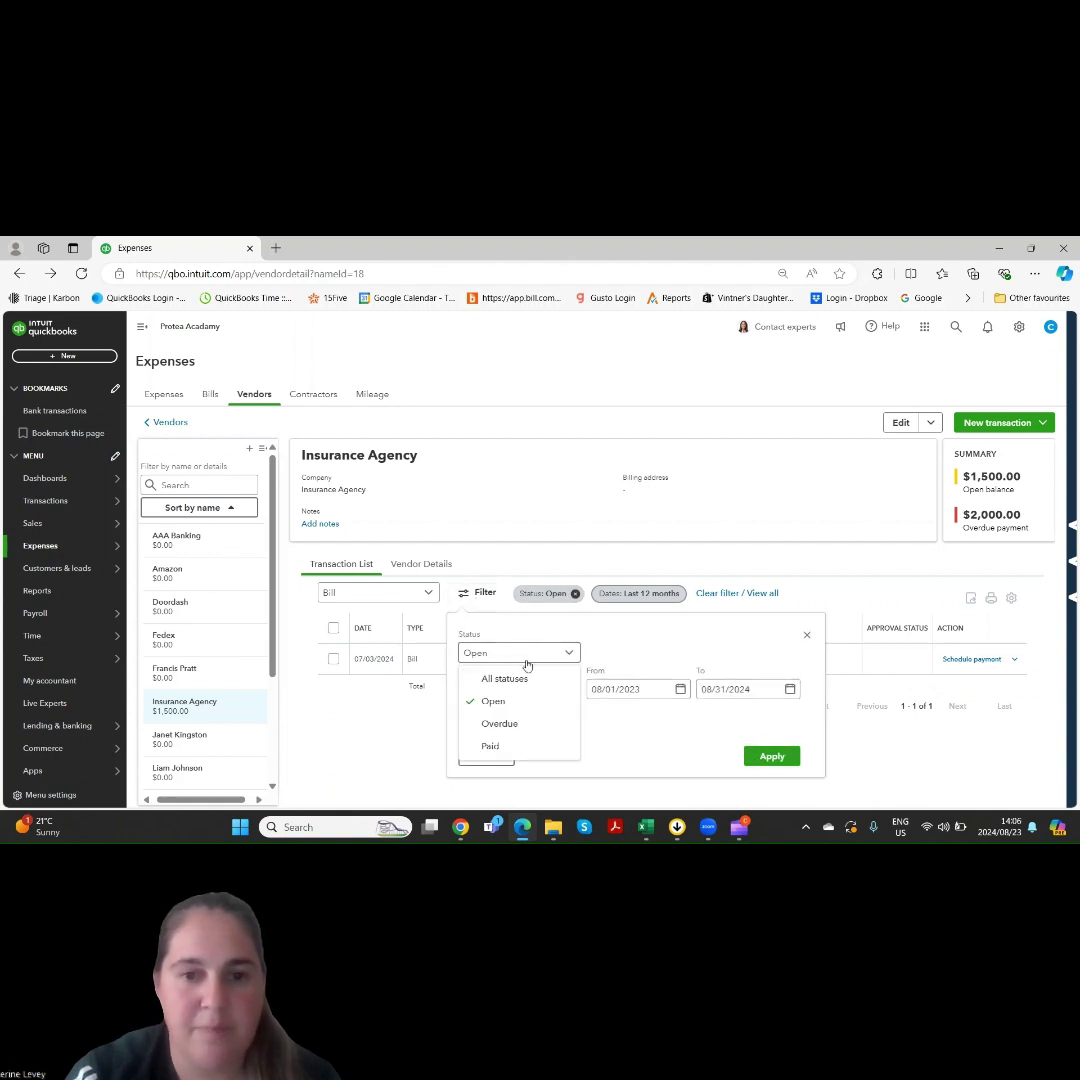
click(522, 724)
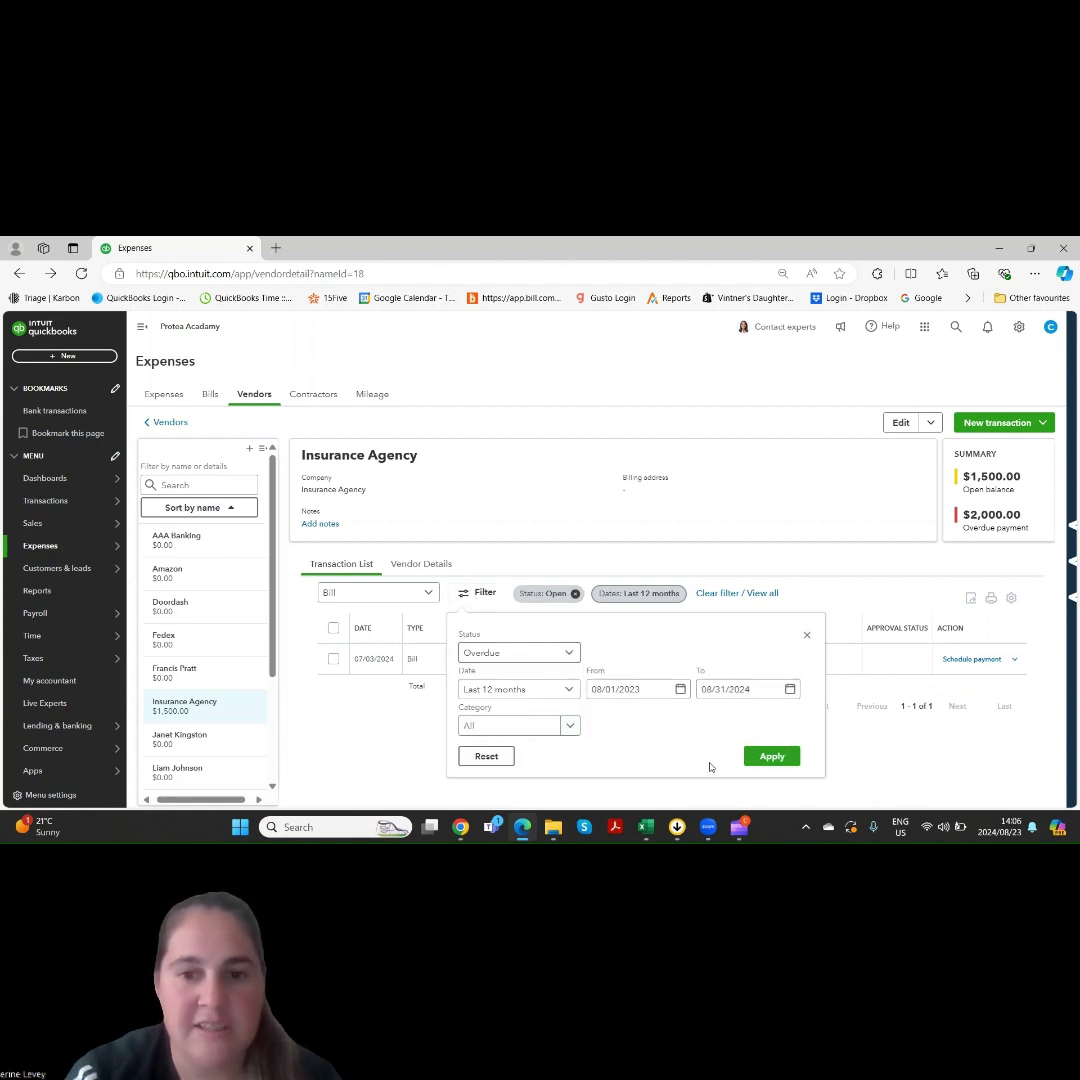
click(769, 757)
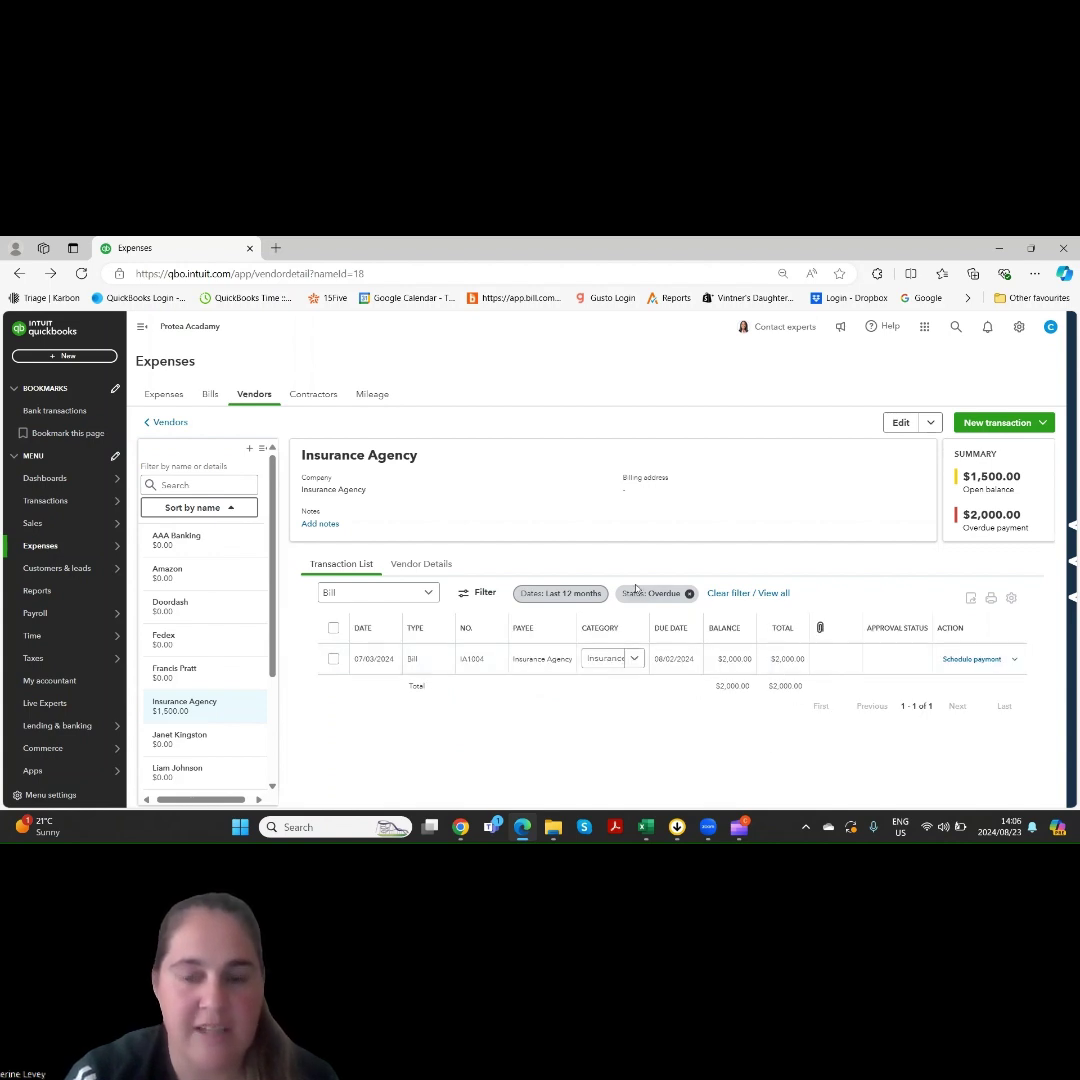
Step: Check the status and category choices available in the bill filter
click(478, 594)
click(548, 654)
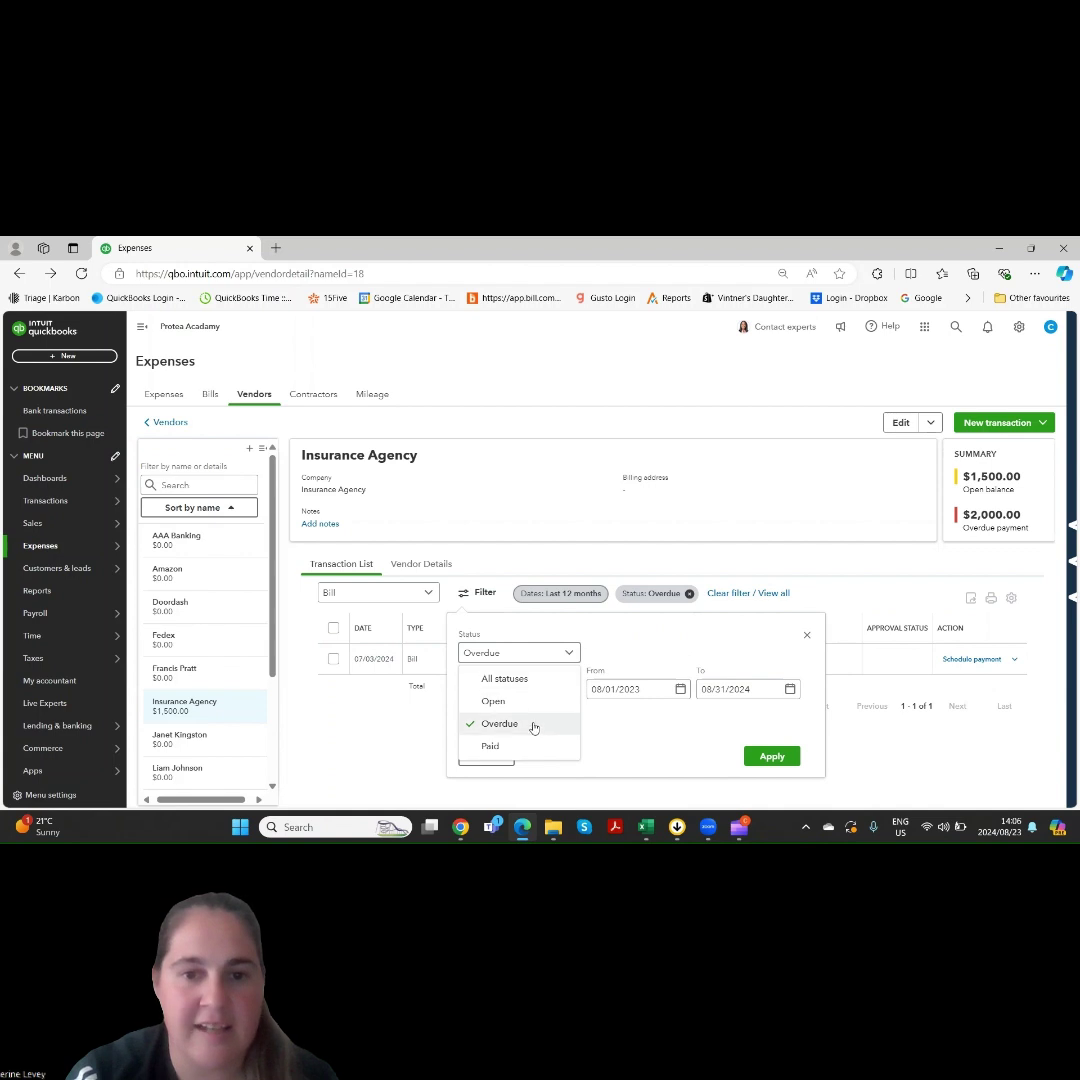
click(528, 655)
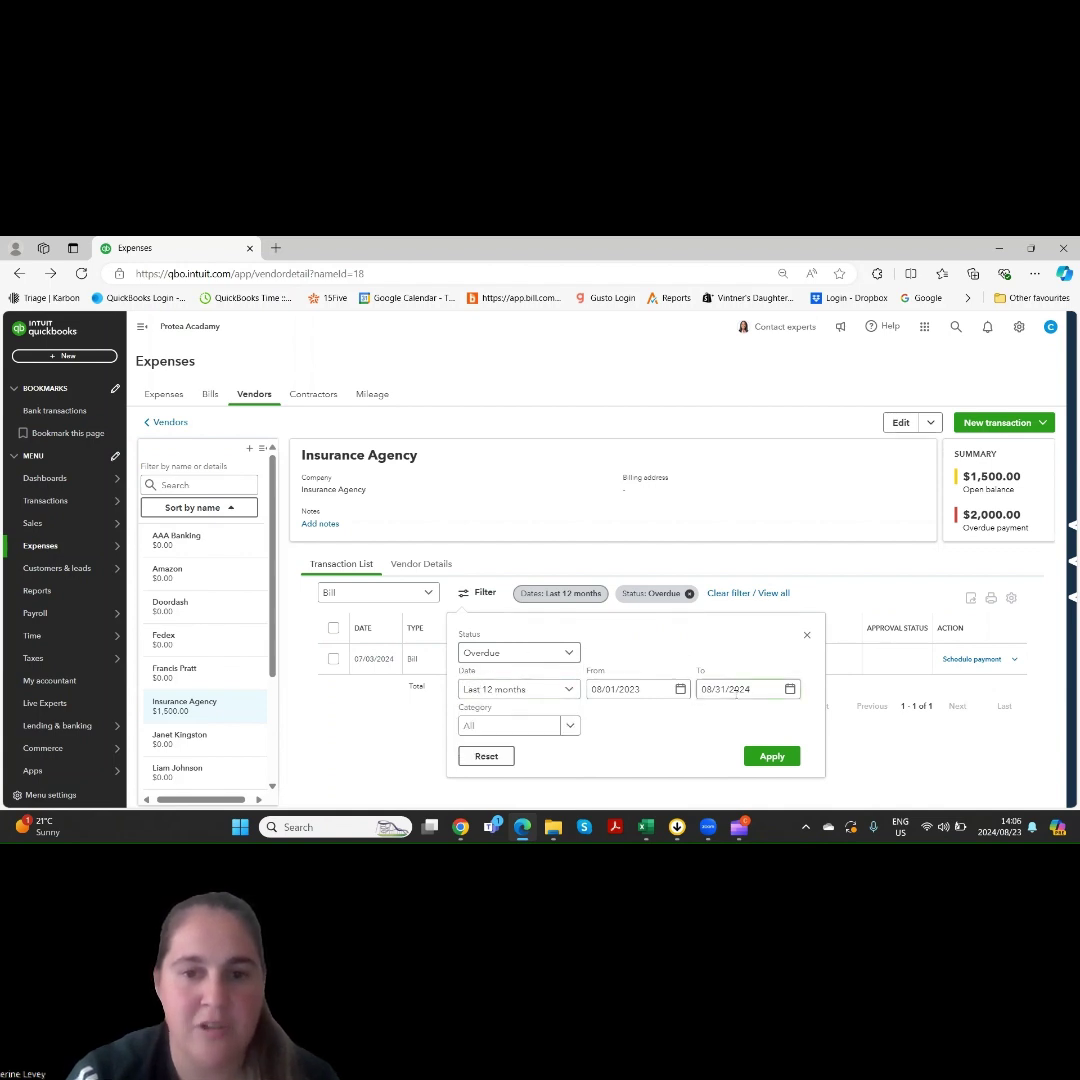
click(571, 726)
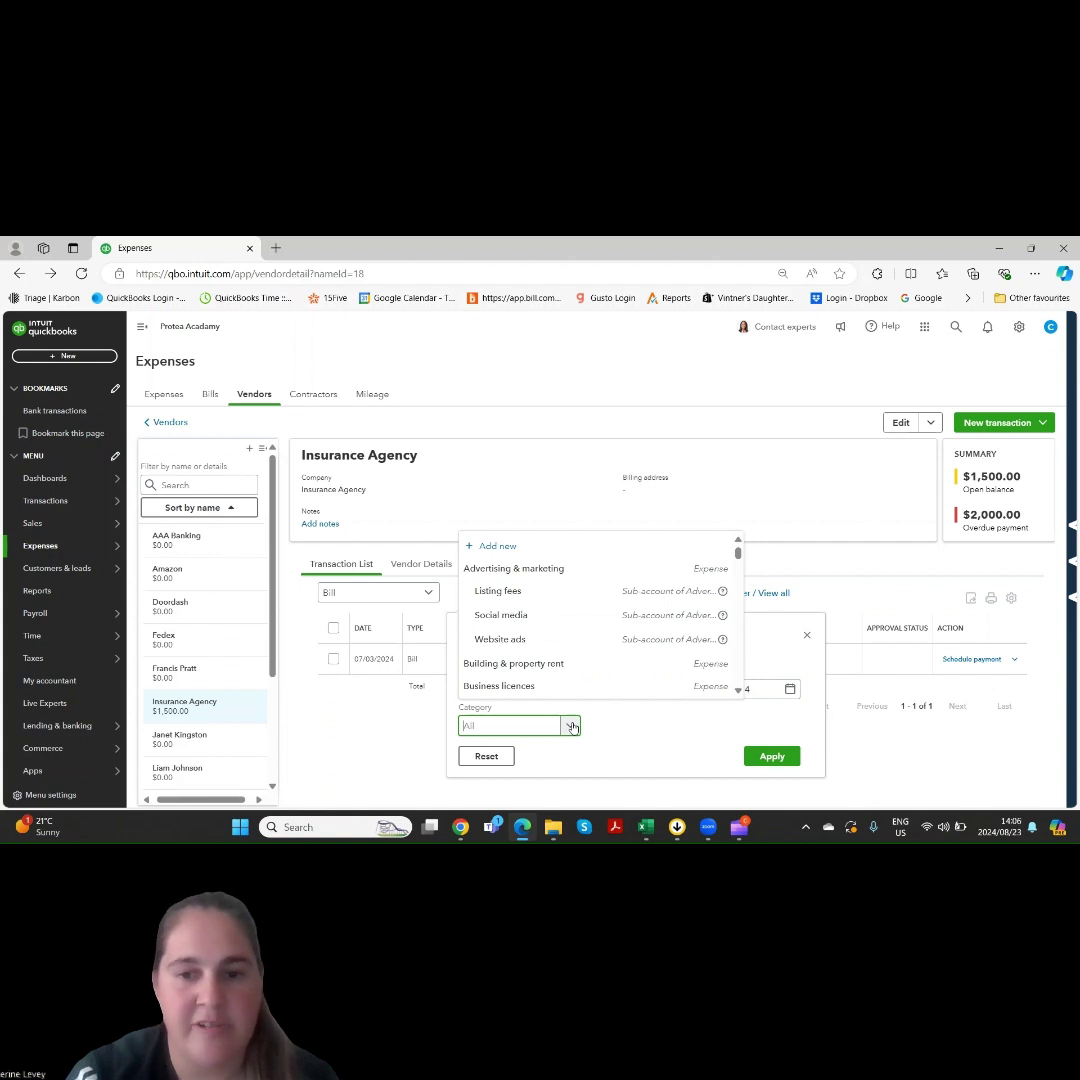
click(571, 726)
Step: Reset the filter and list all transactions for Insurance Agency
click(488, 756)
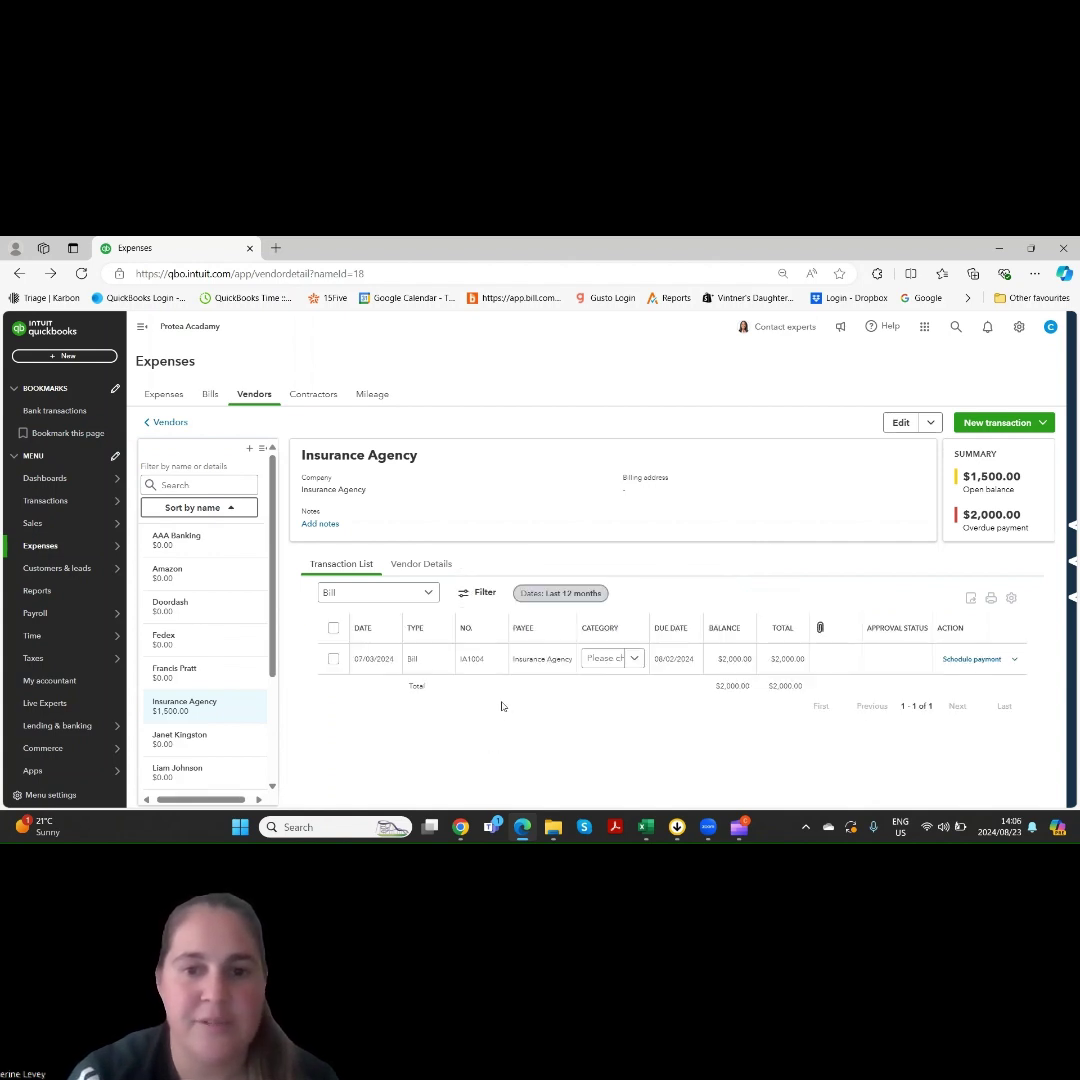
click(408, 595)
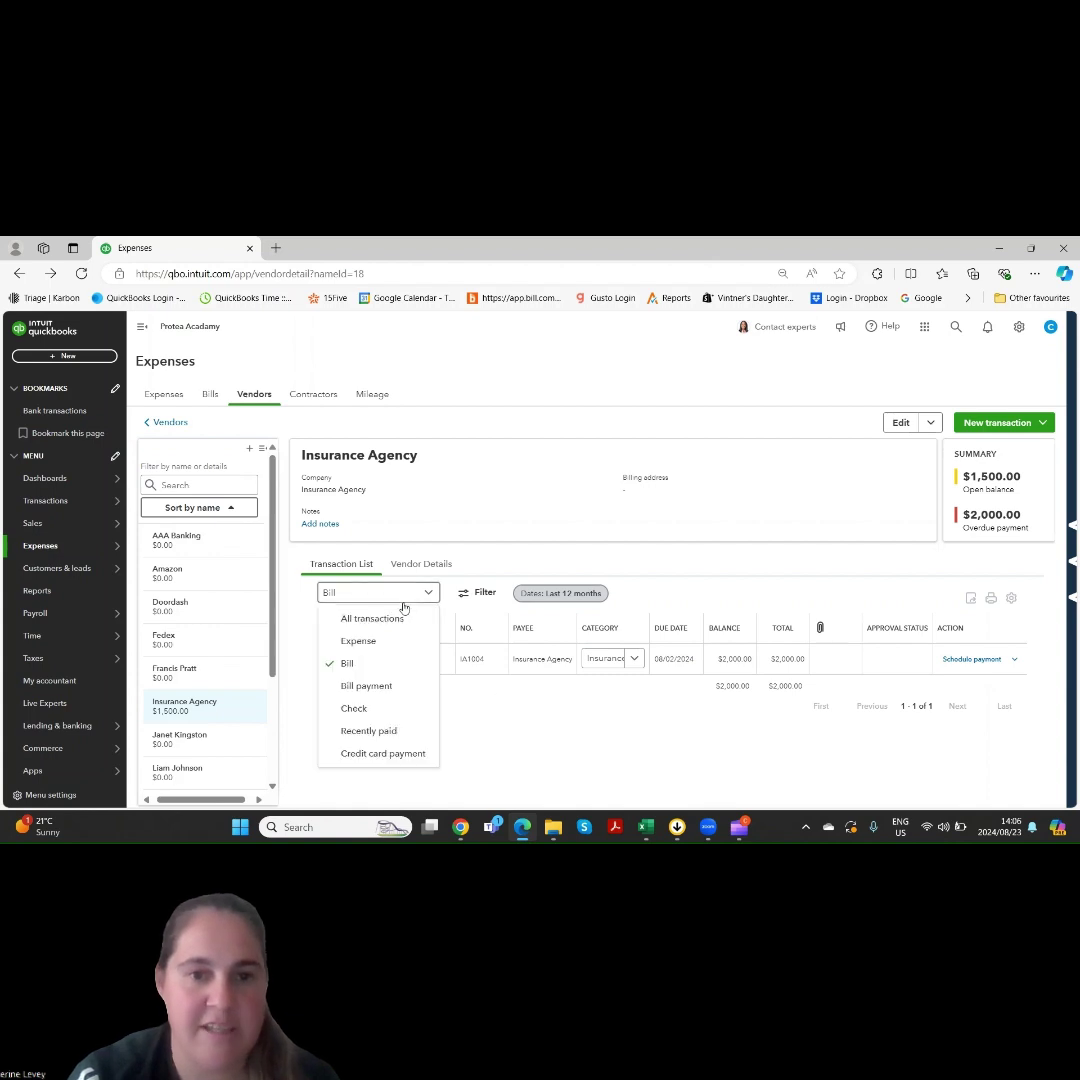
click(390, 622)
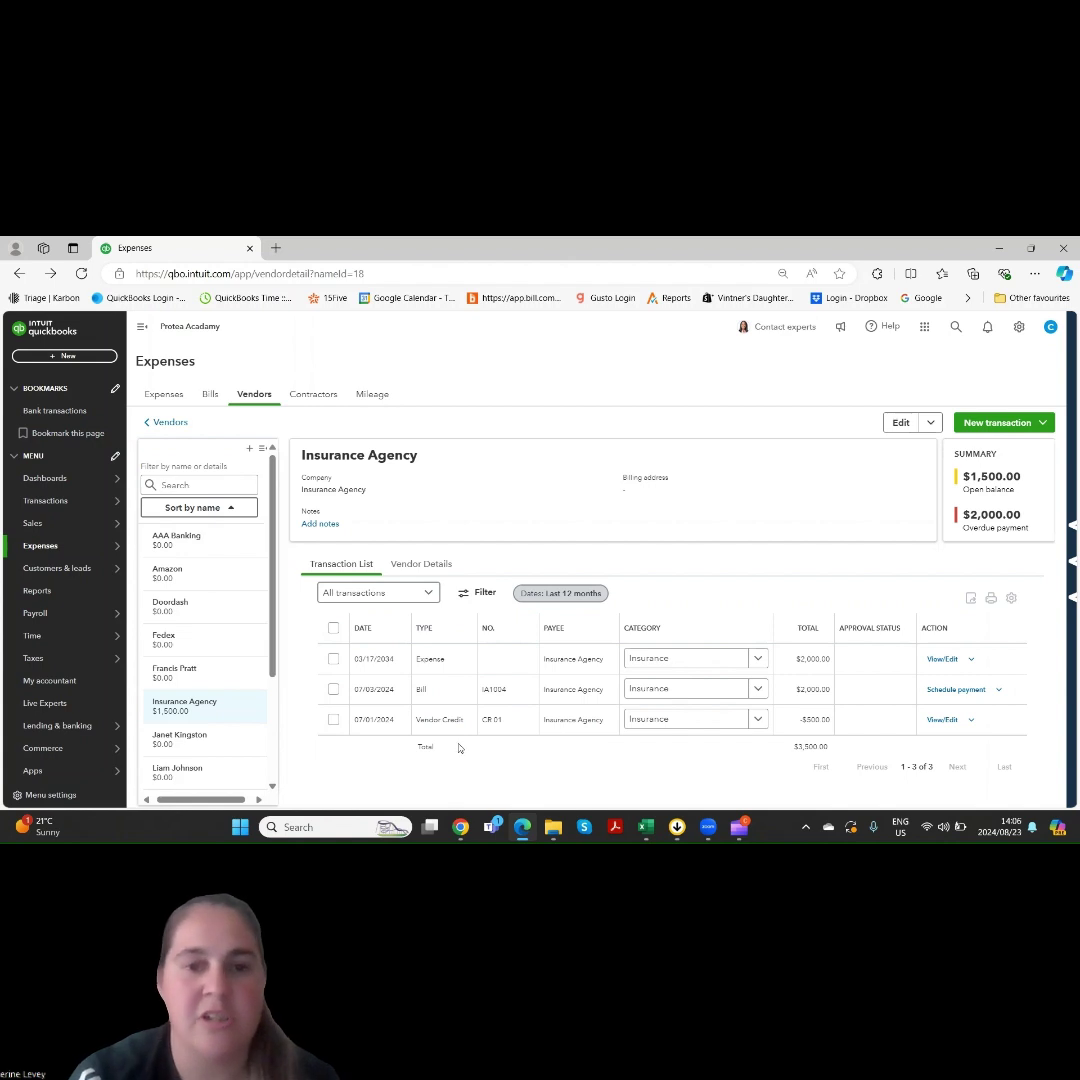
Step: Find the Accounts payable aging summary among the reports by name and open it
click(24, 590)
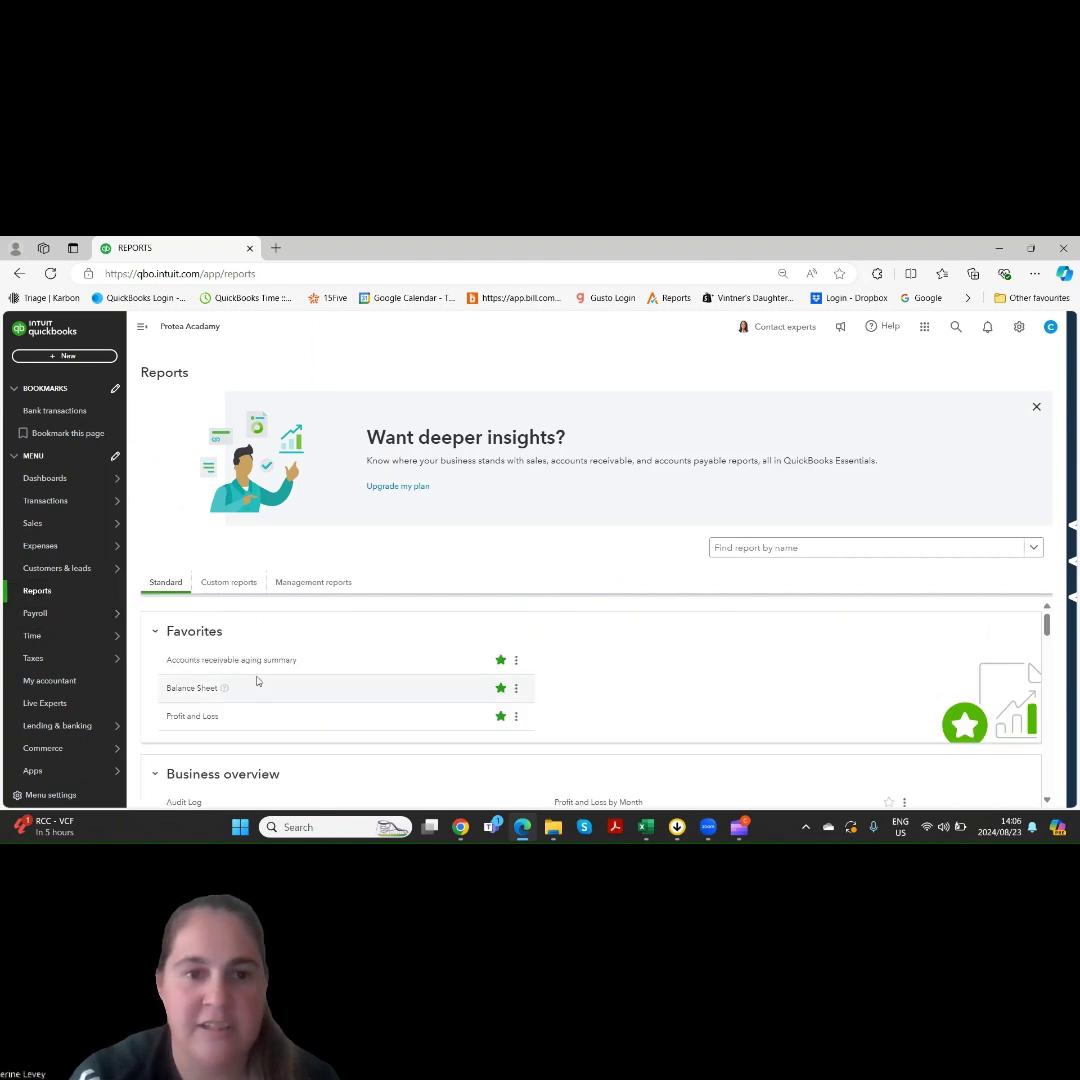
click(738, 548)
text(acco)
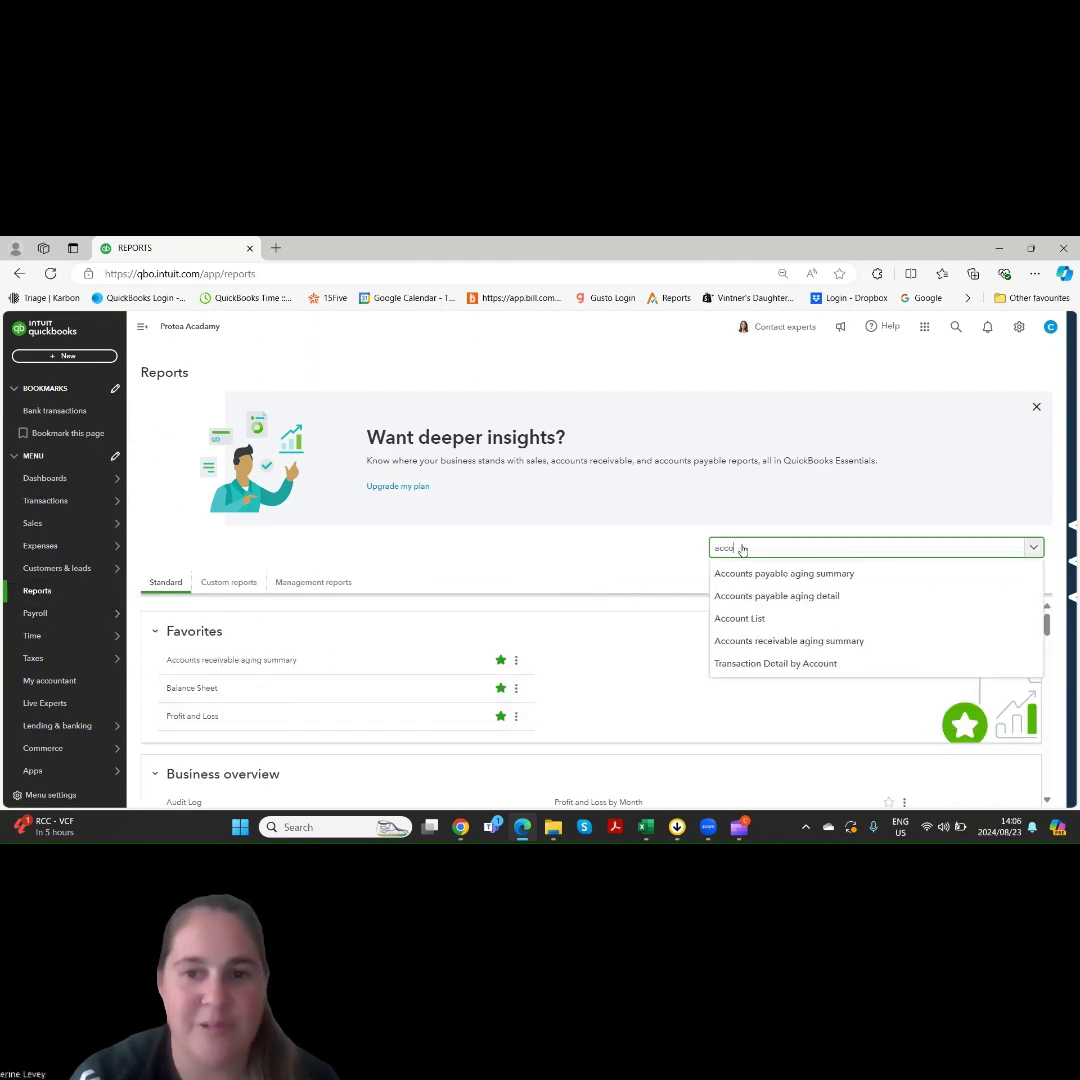
text(un)
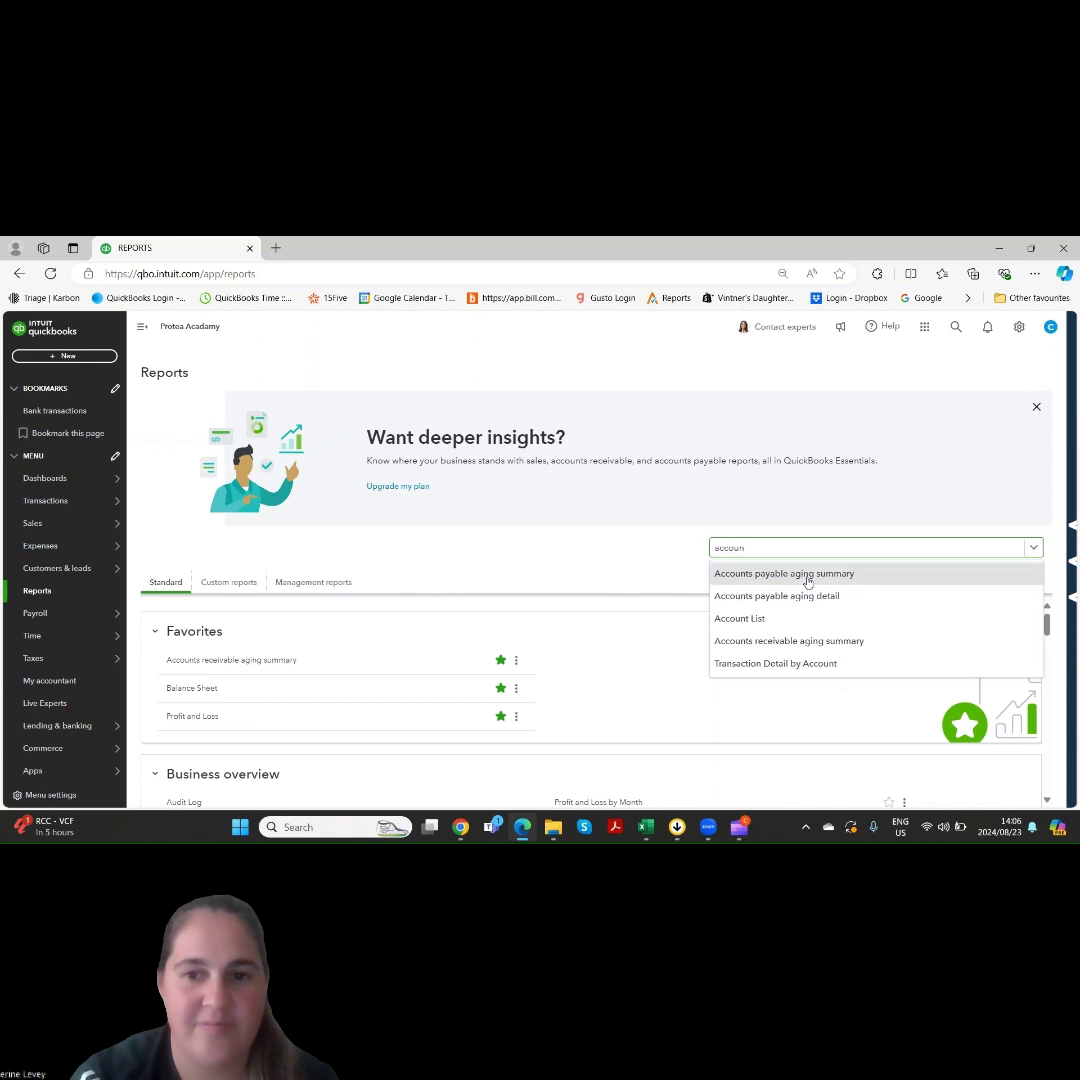
click(806, 577)
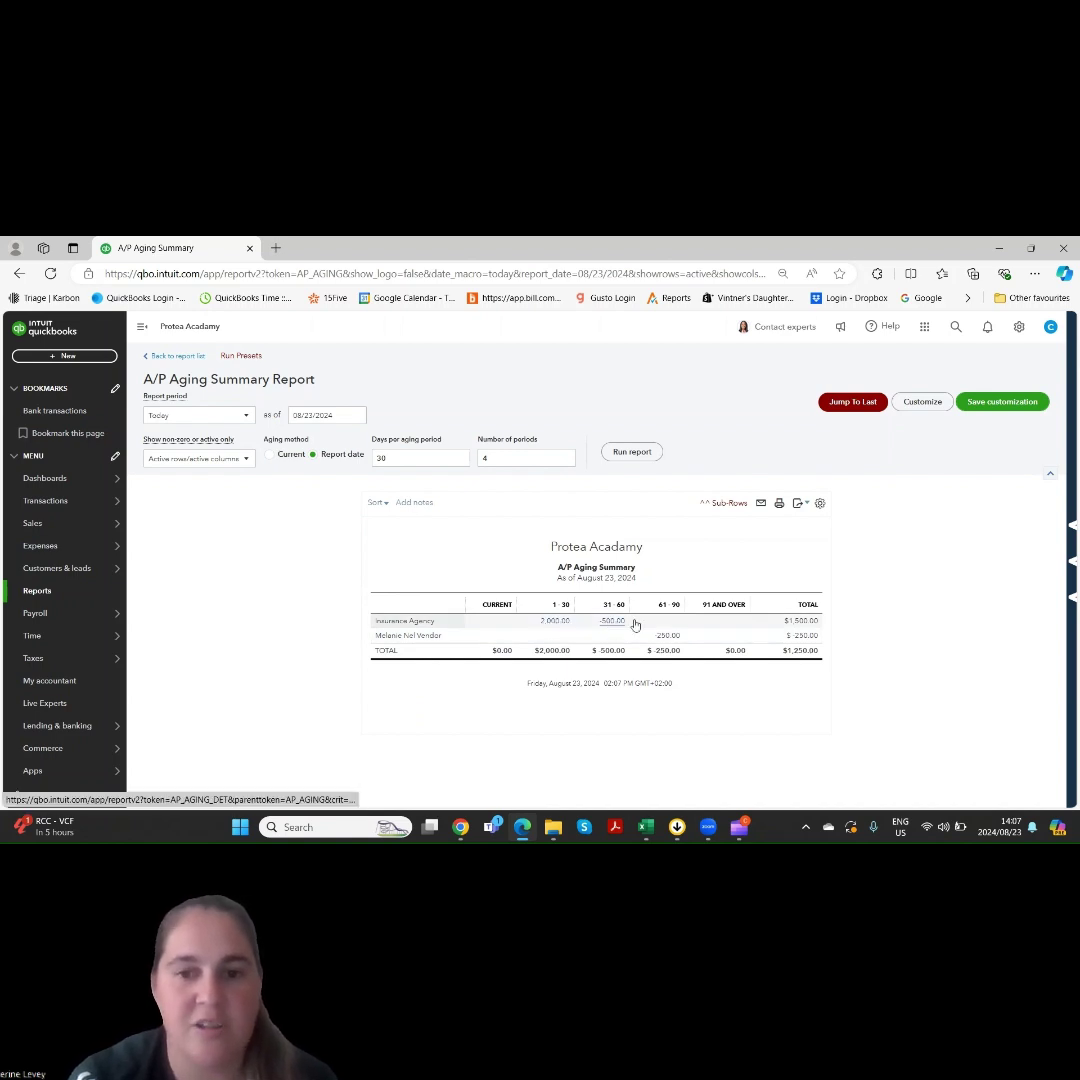
Step: Review the A/P aging detail behind Insurance Agency's total, and return to the summary to compare its aging periods
click(802, 627)
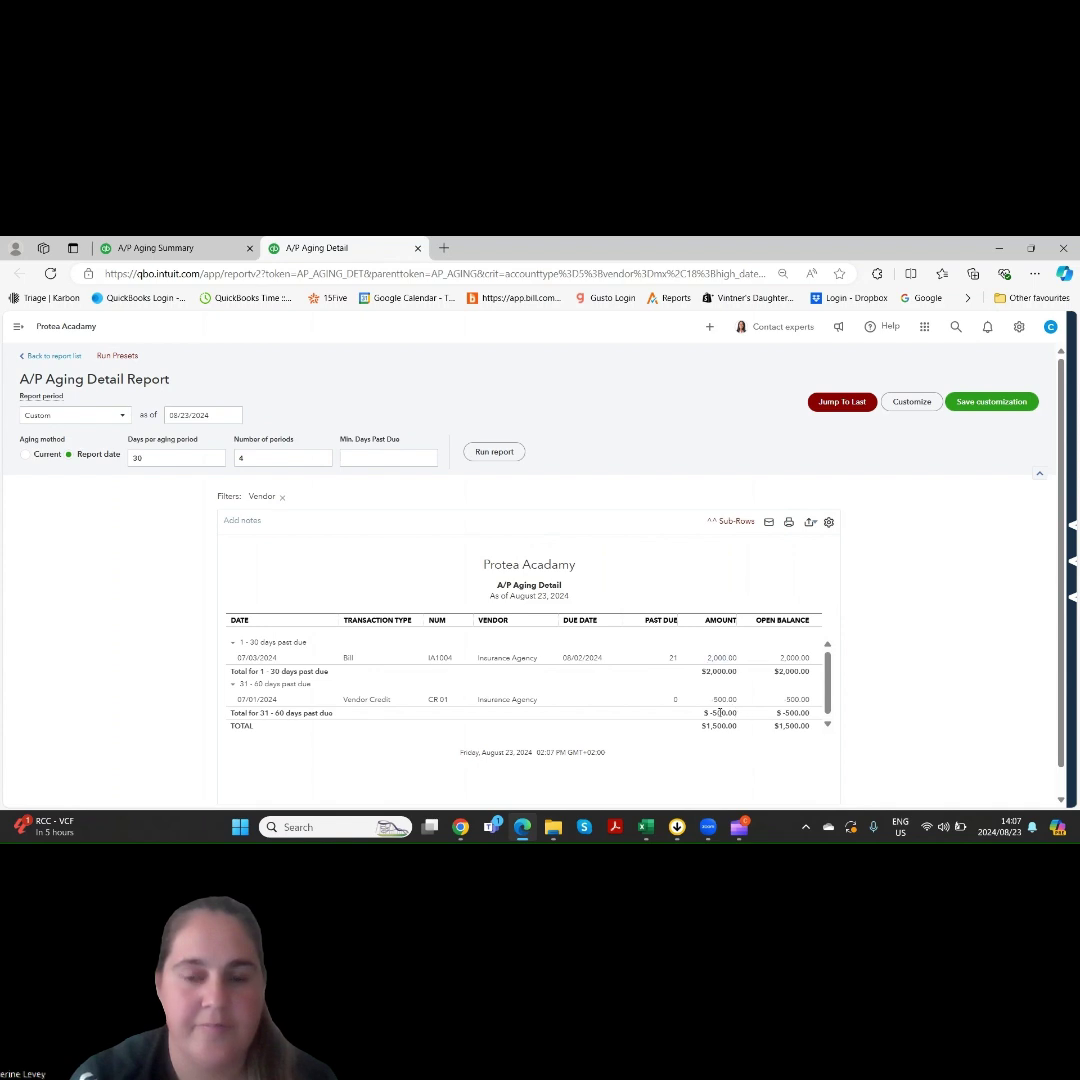
click(194, 249)
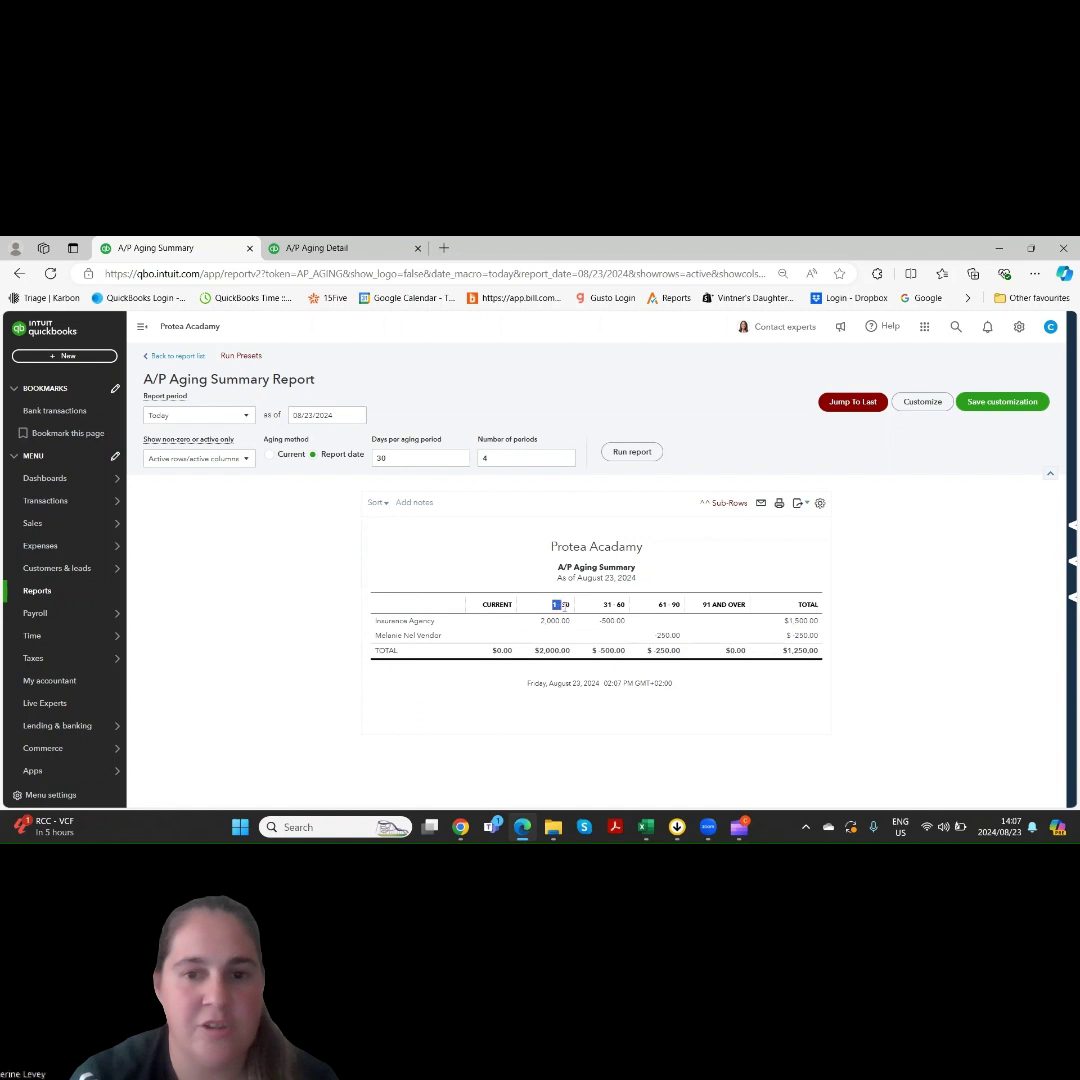
click(604, 607)
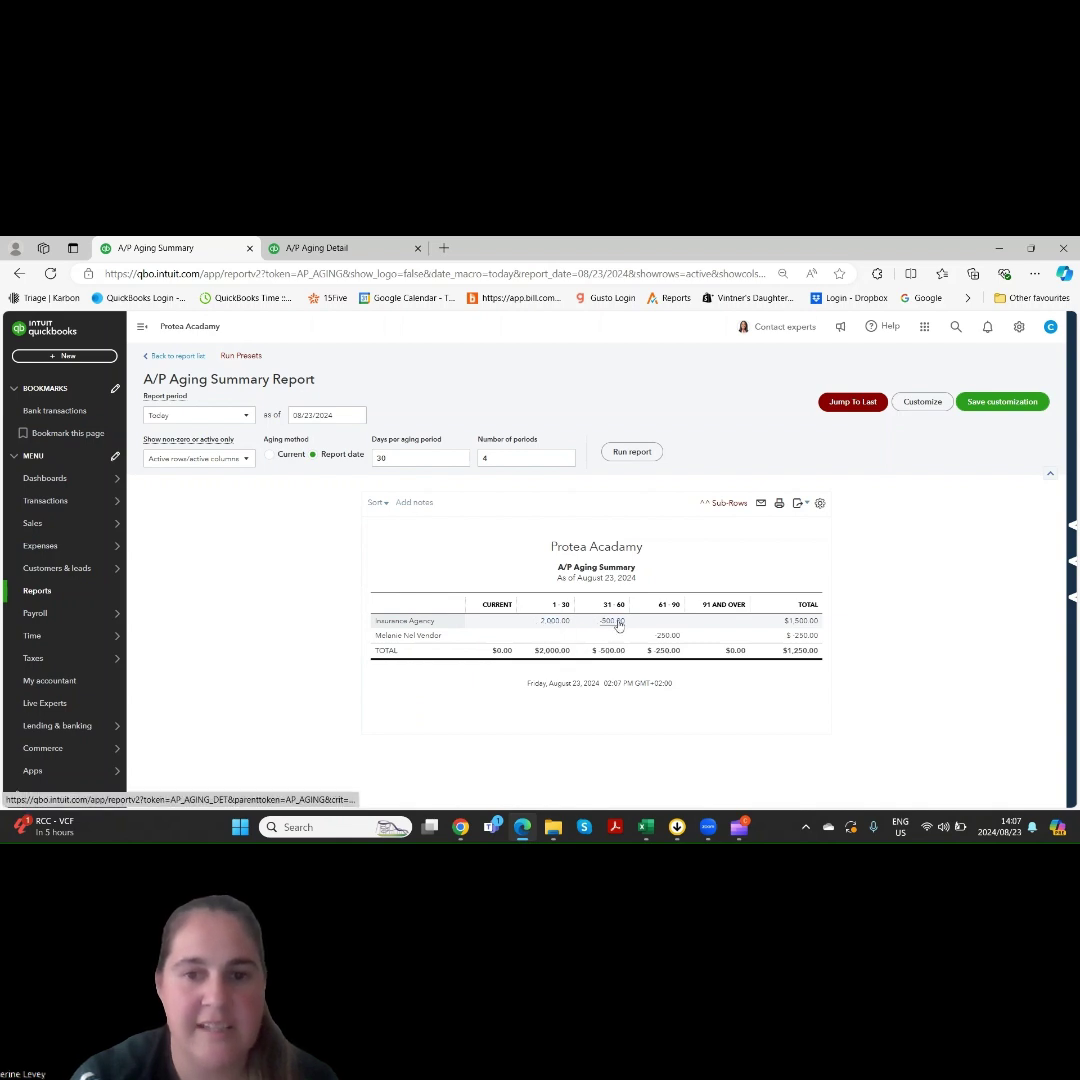
Step: Start a new credit card credit from the Expenses page
mouse_move(112, 546)
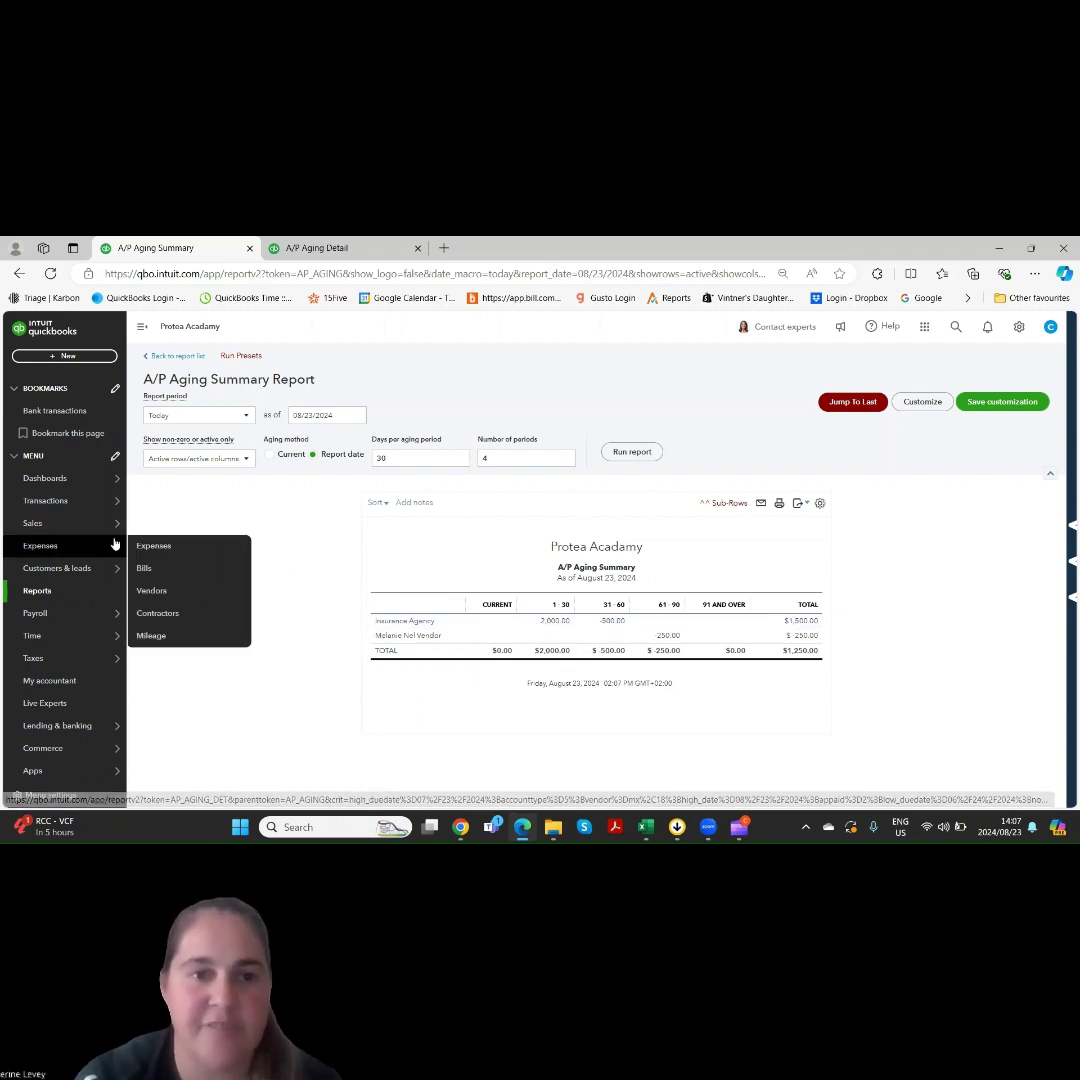
click(176, 548)
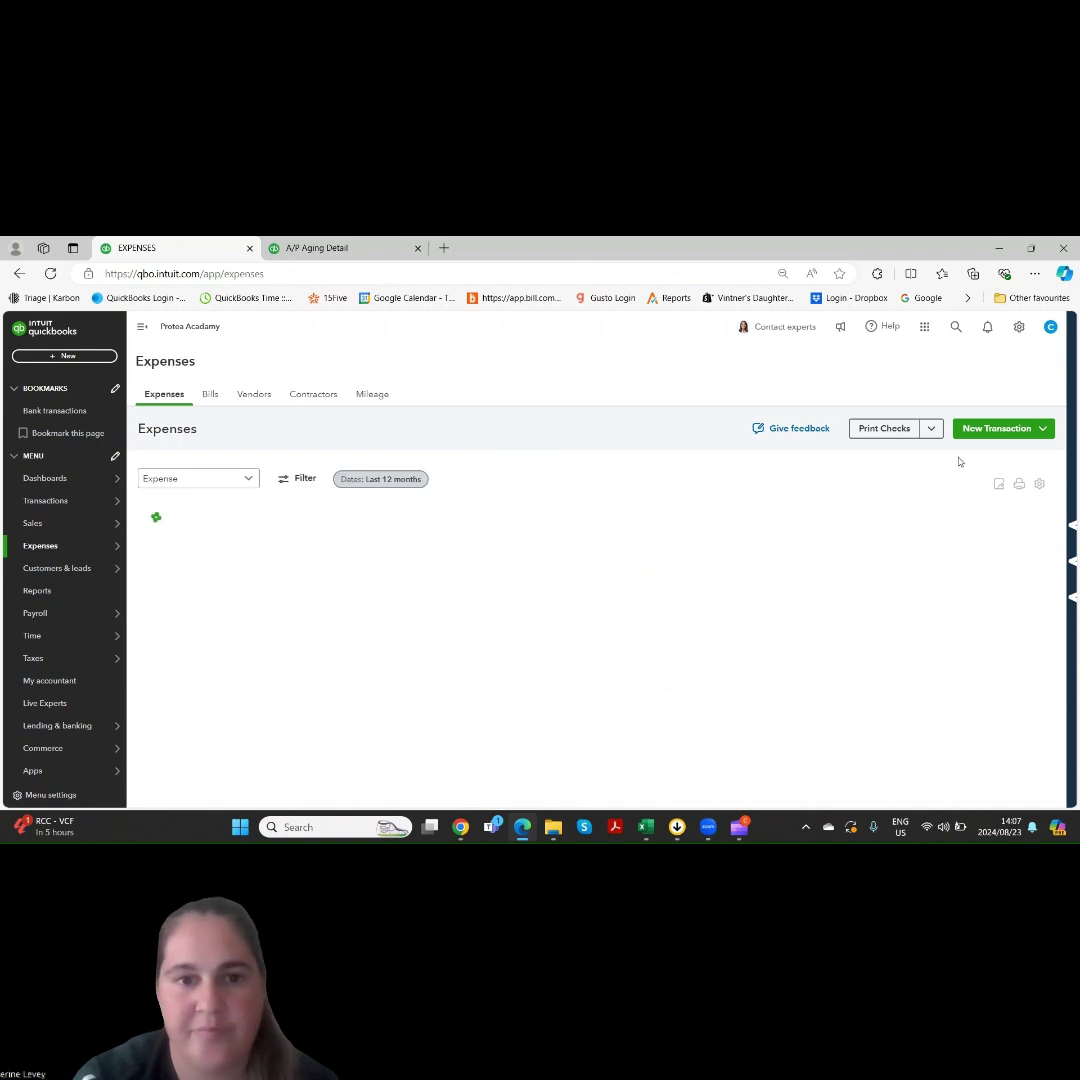
click(1033, 429)
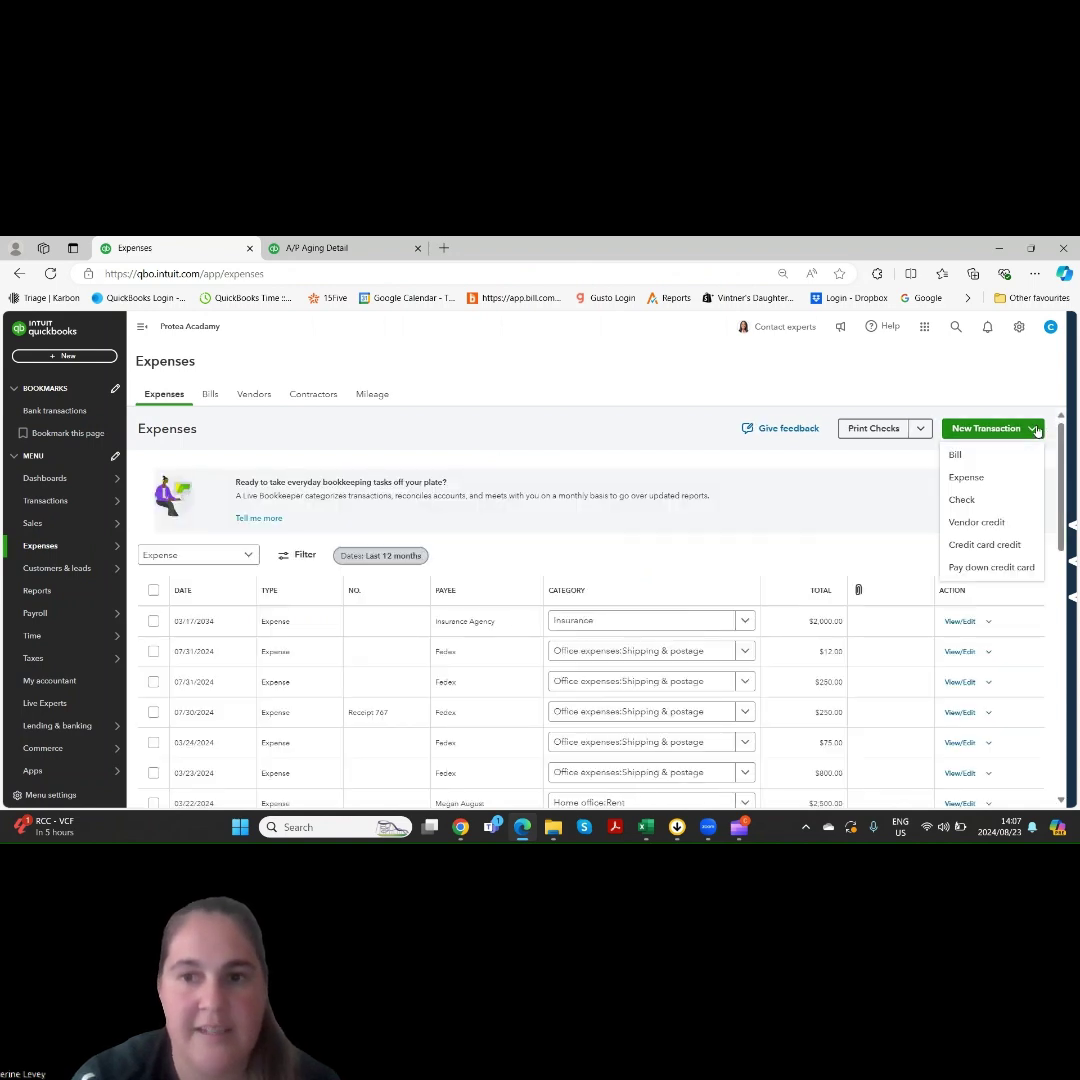
click(993, 548)
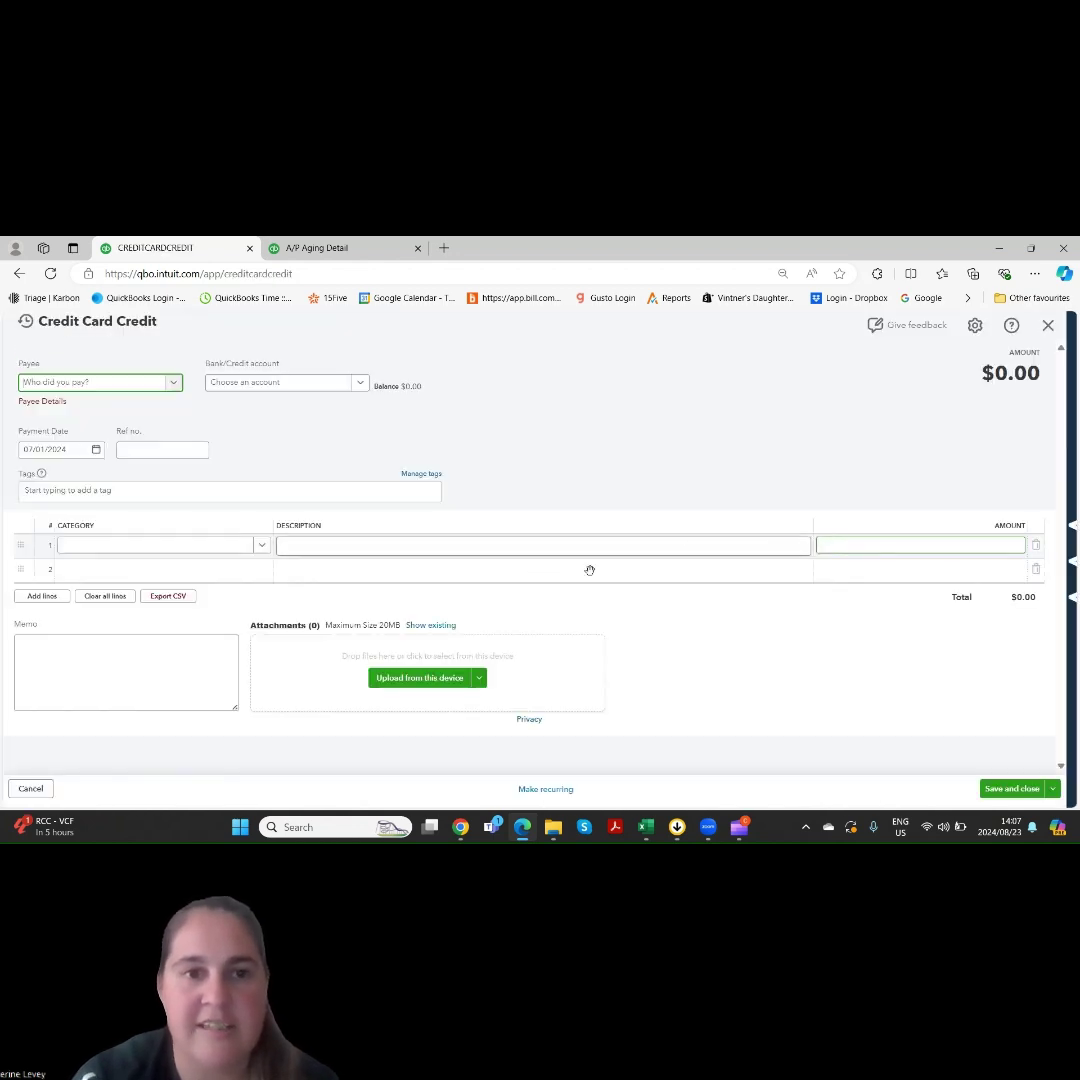
Step: Set the credit's payee to Doordash and its bank/credit account to Credit Card 01
click(173, 382)
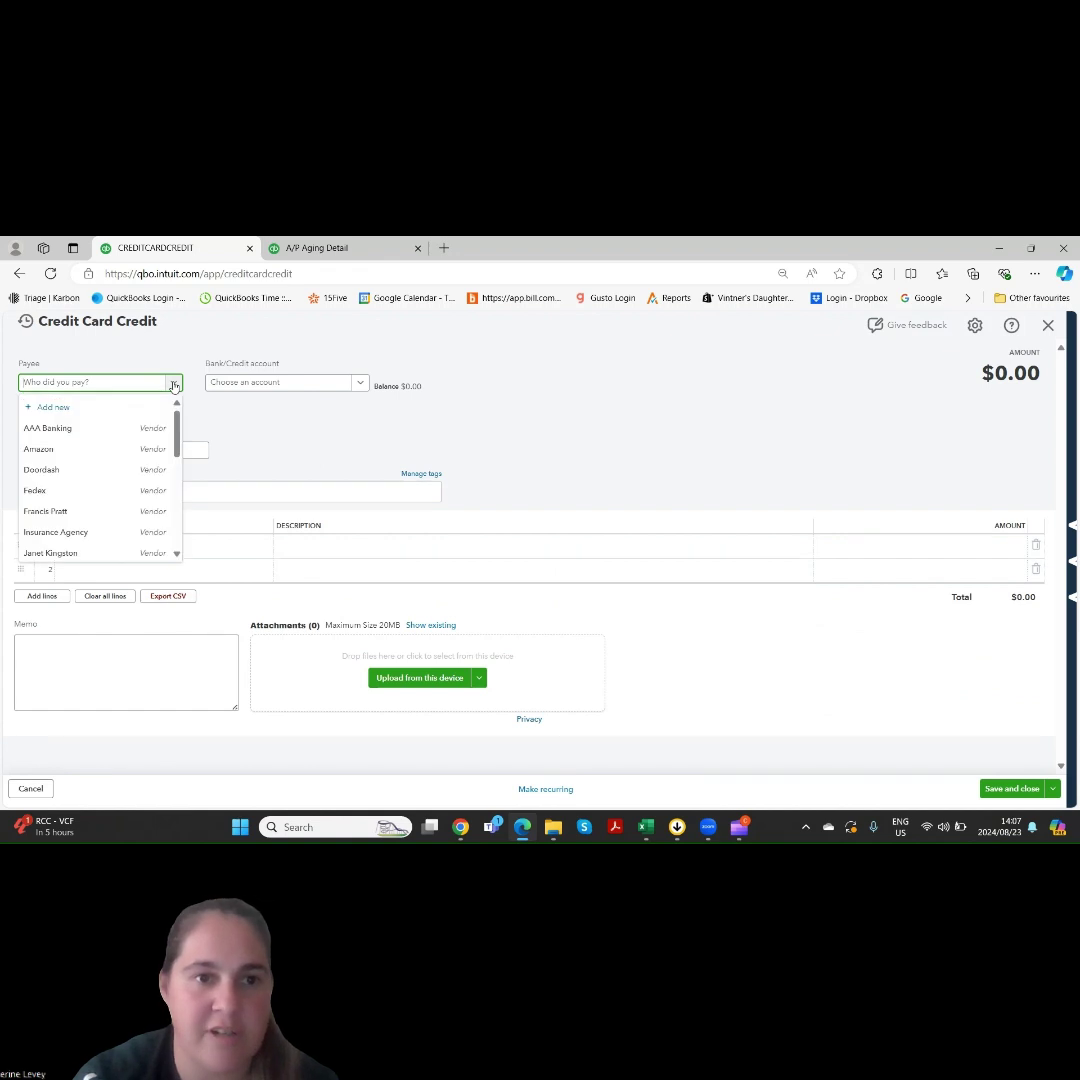
click(140, 469)
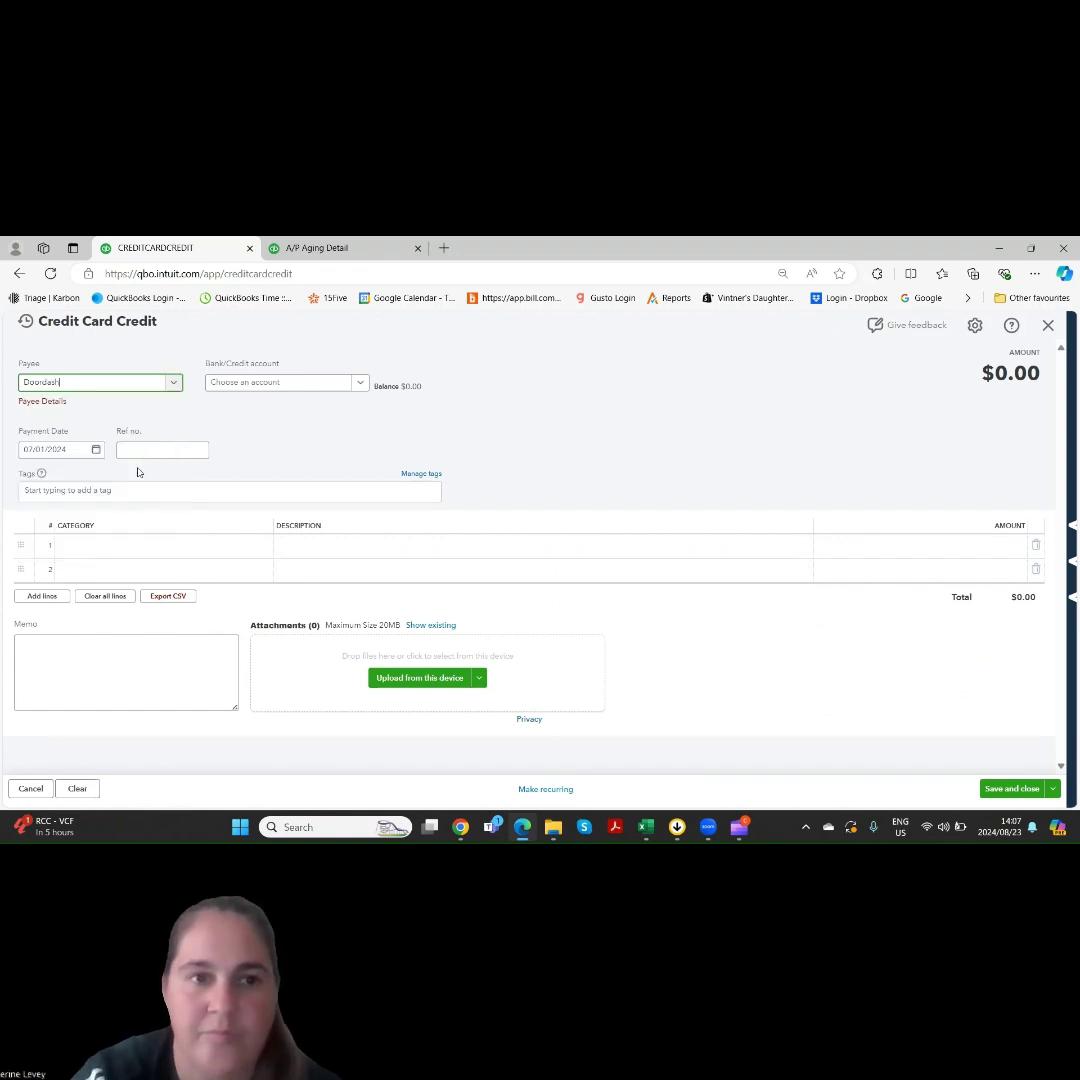
click(299, 382)
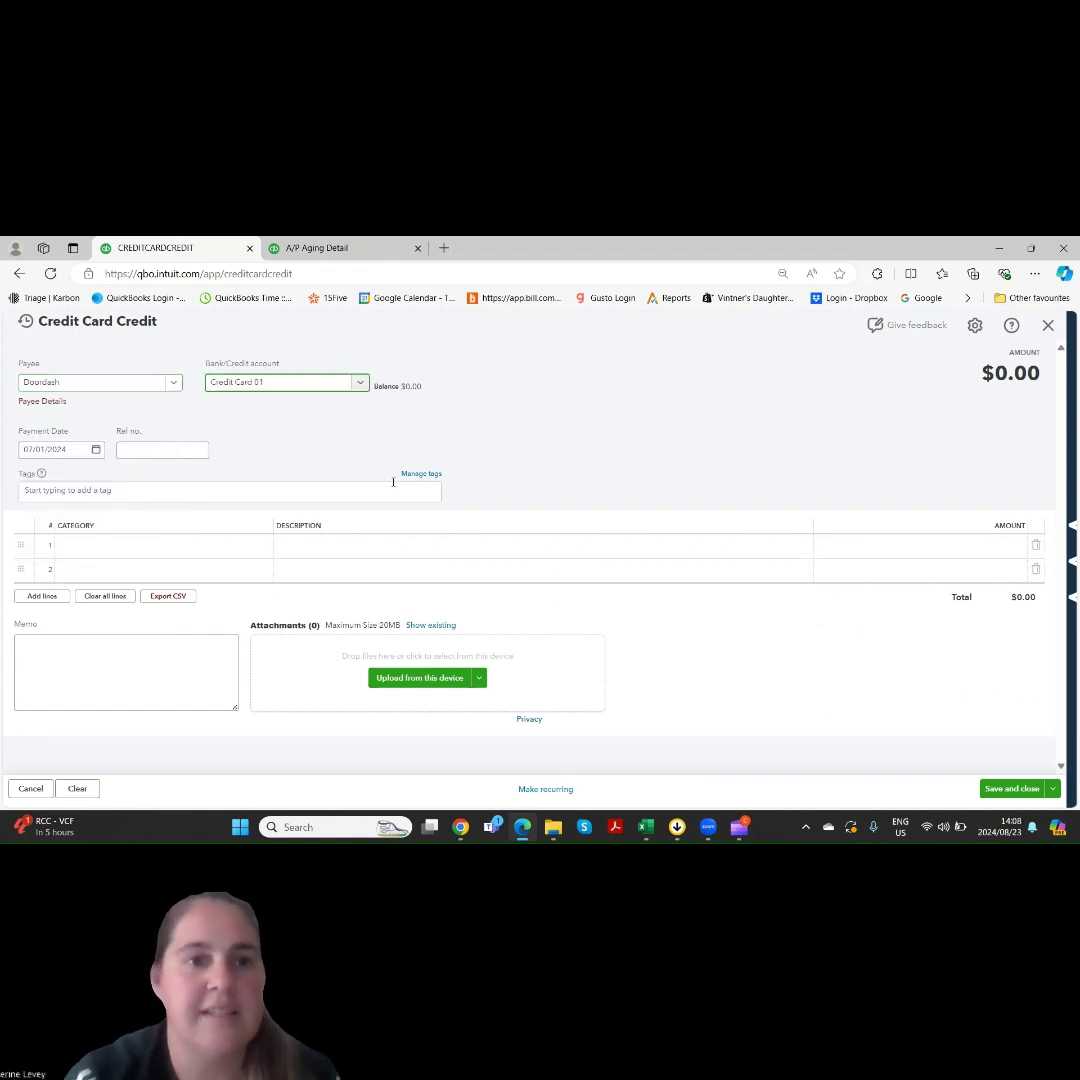
click(361, 383)
click(361, 383)
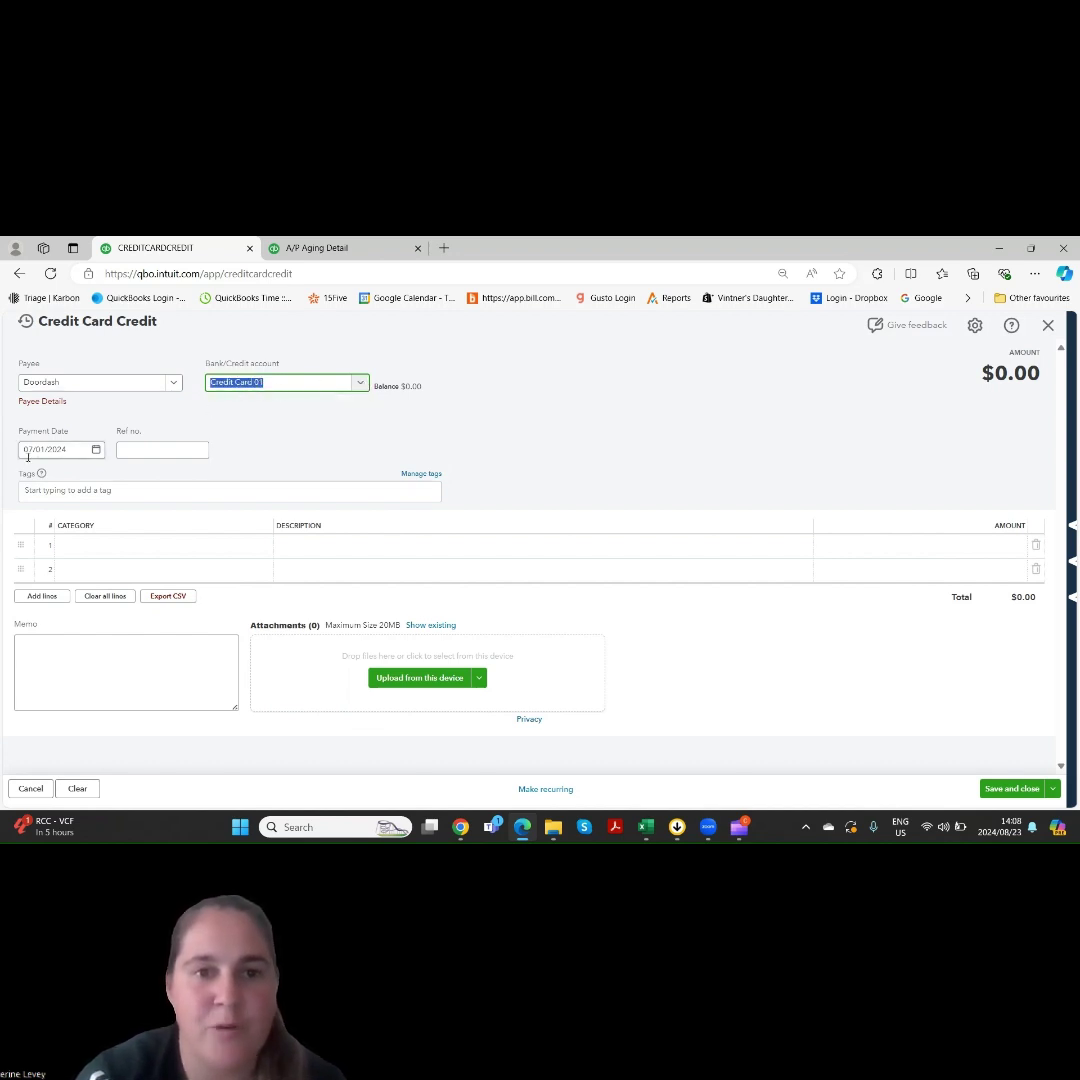
Step: Set the payment date to 07/25/2024 and enter "Points used" as the reference number
click(96, 451)
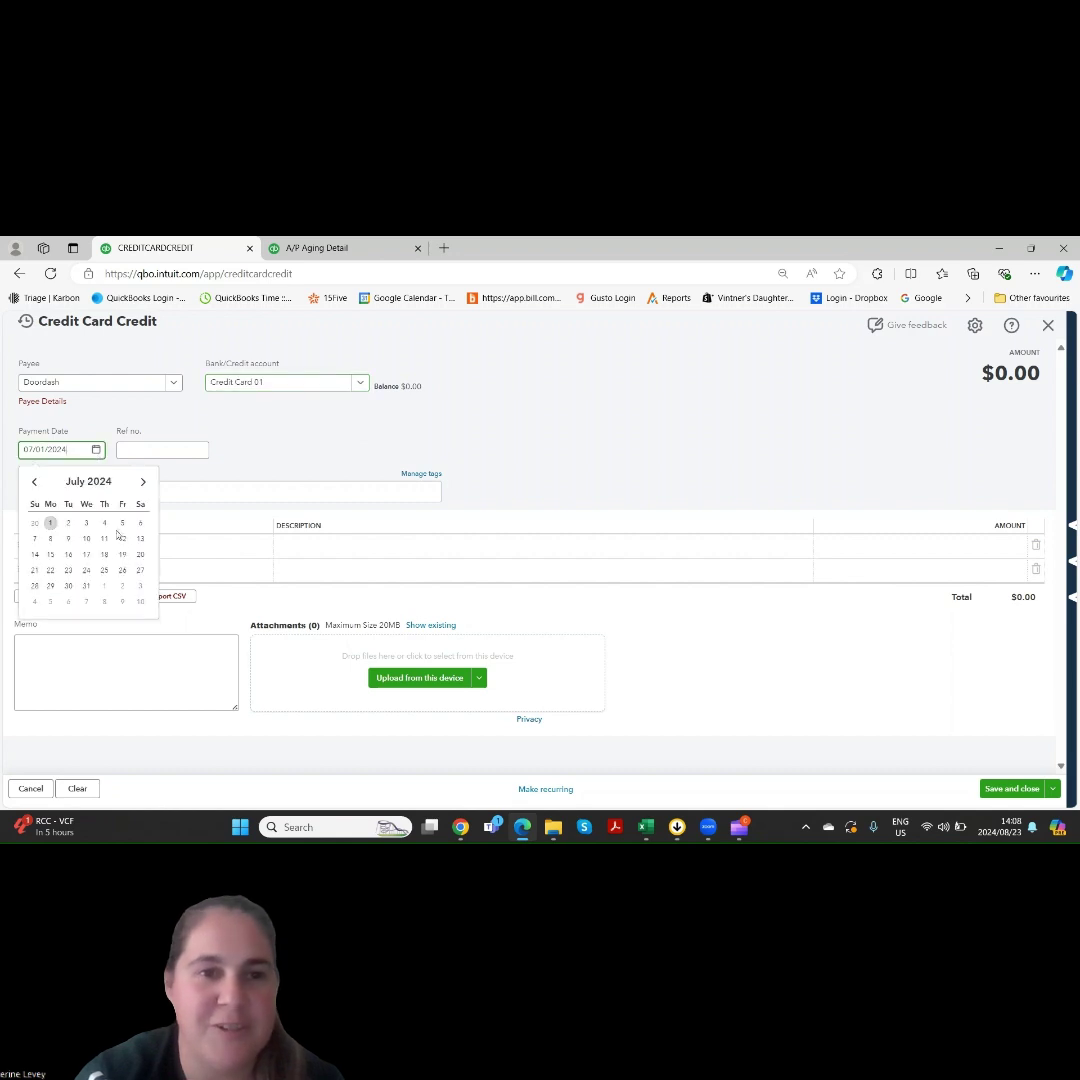
click(104, 571)
key(Tab)
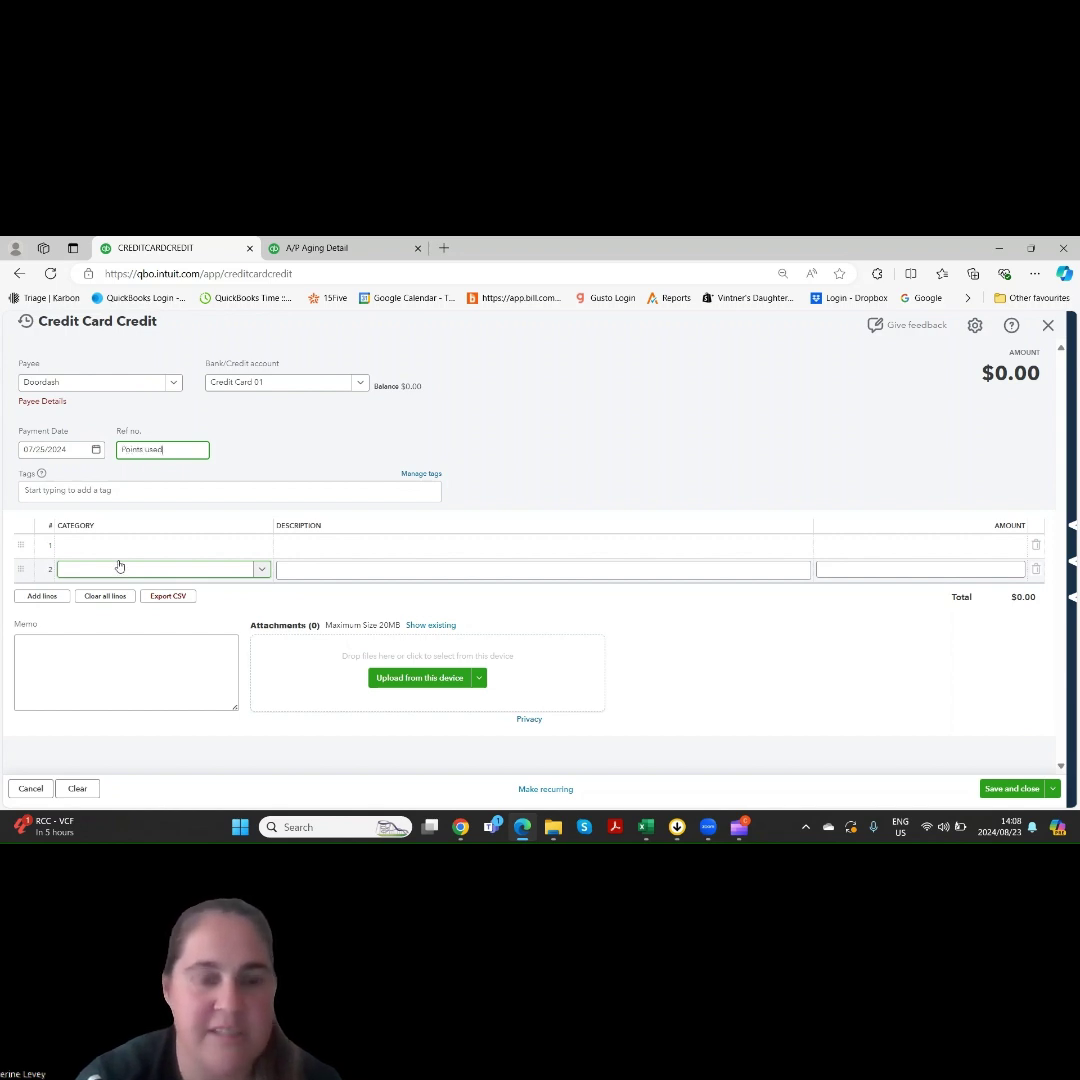
Step: Fill in the first line with the Meals category, the description "Doordash points" and an amount of 25
click(118, 547)
text(meal)
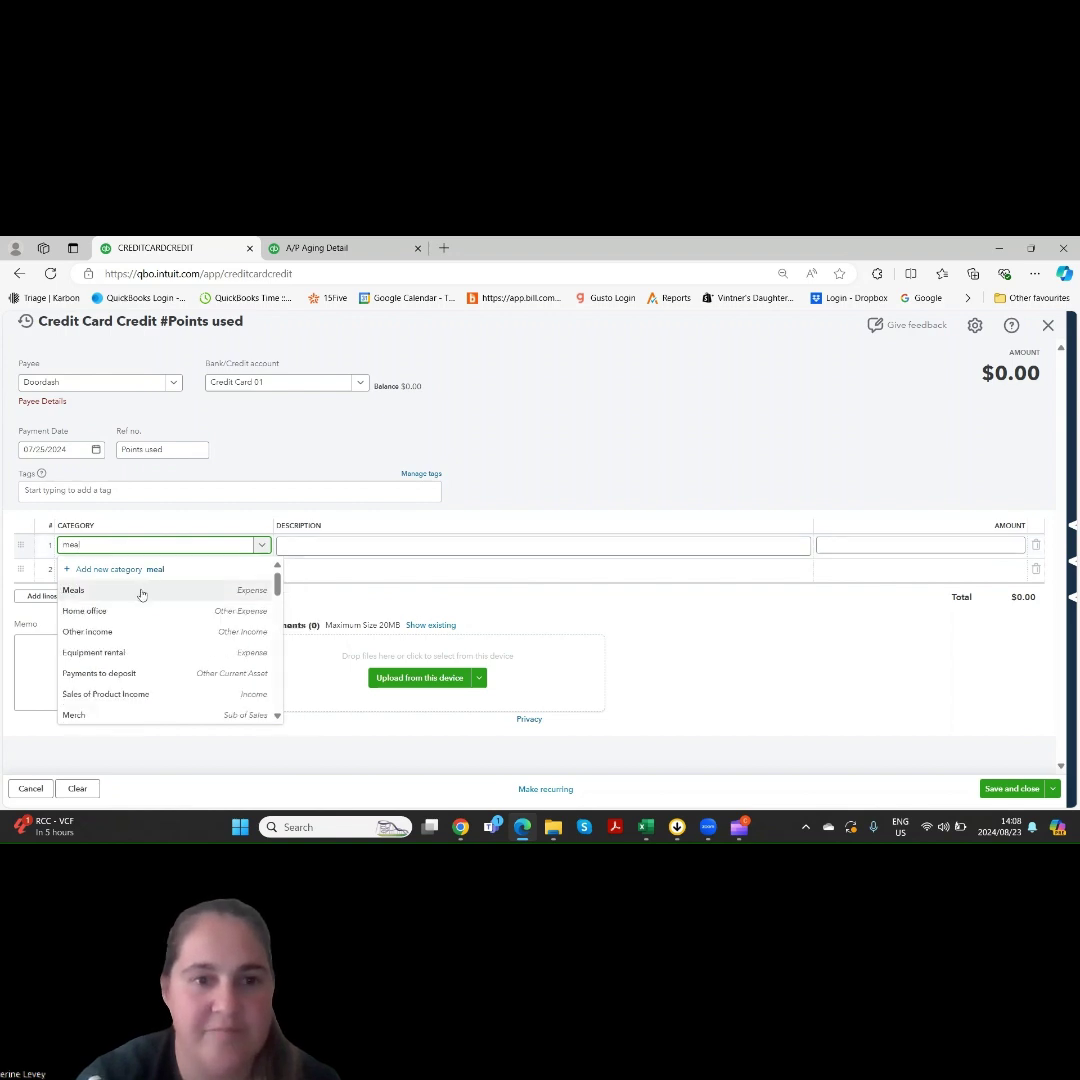
click(141, 591)
key(Tab)
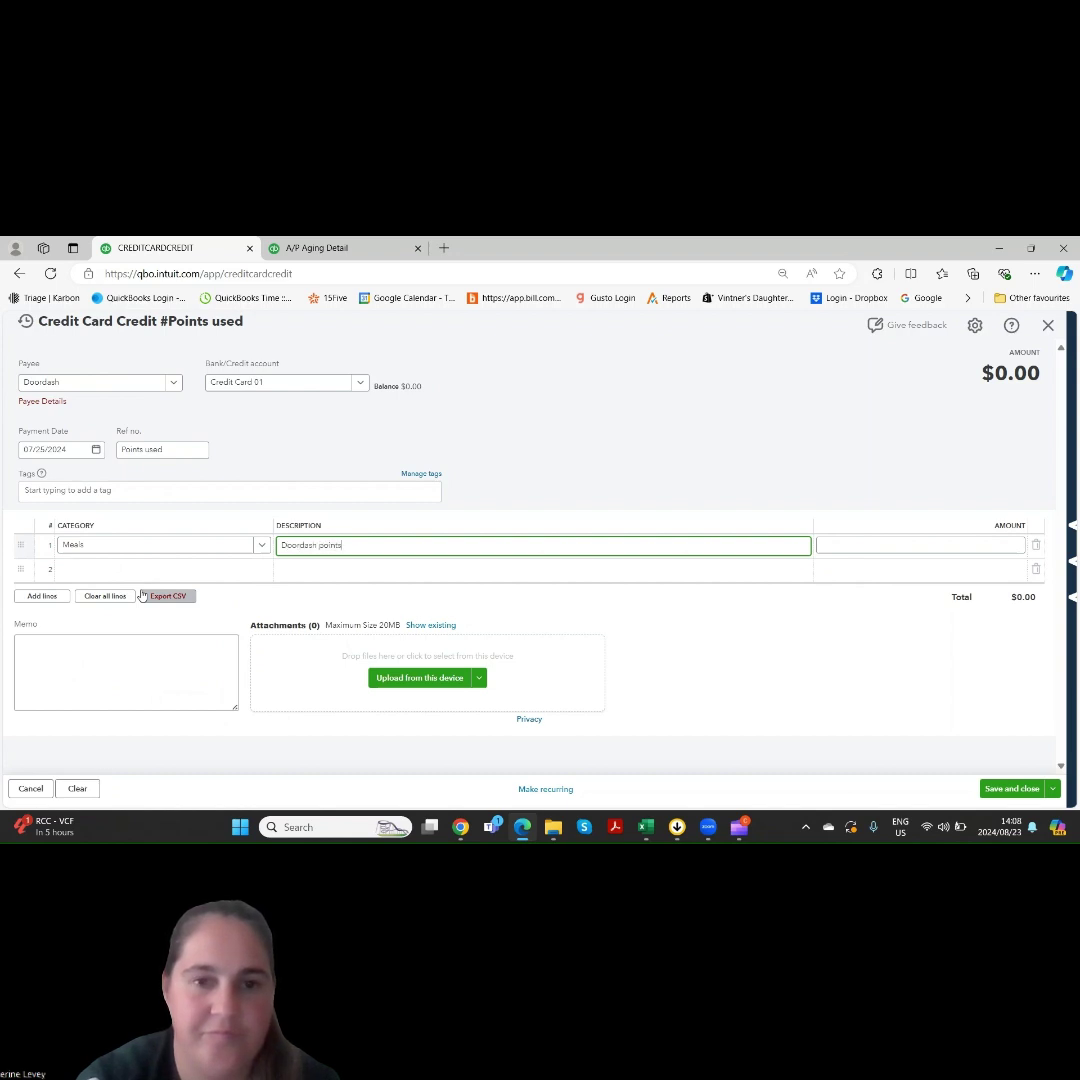
key(Tab)
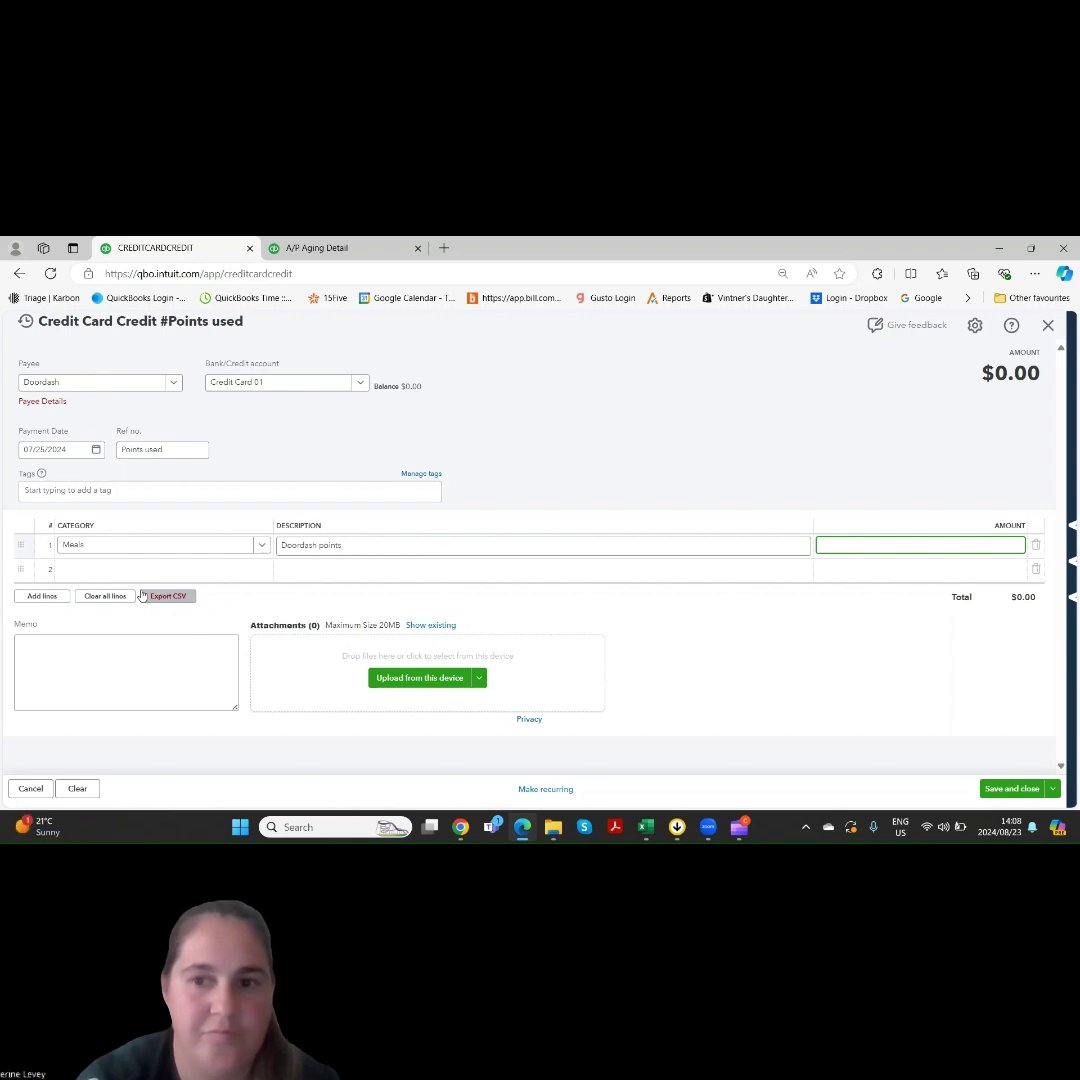
text(25)
key(Tab)
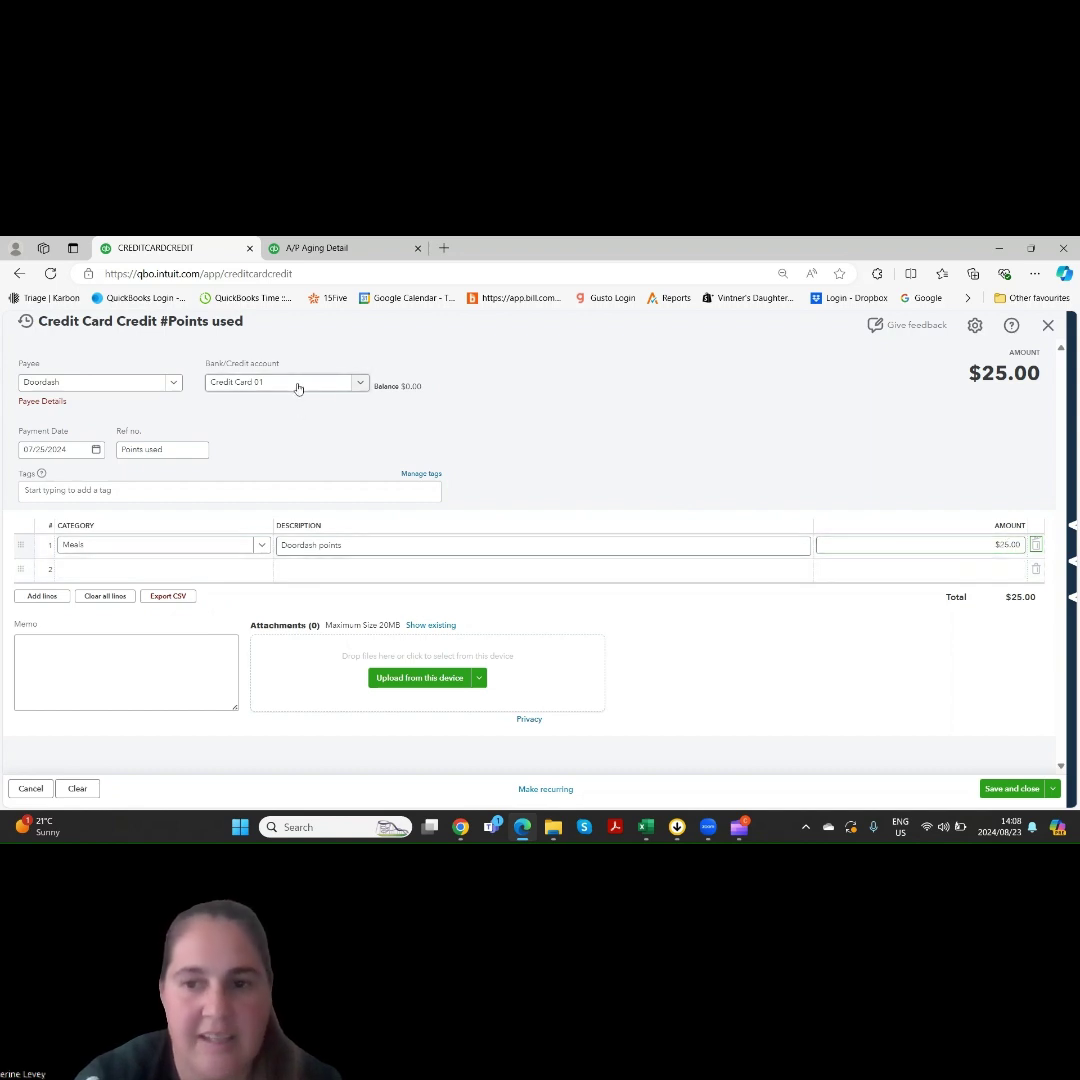
Step: Copy the line description "Doordash points" into the memo, and save and close the credit card credit
click(381, 545)
key(ctrl+c)
click(147, 668)
key(ctrl+v)
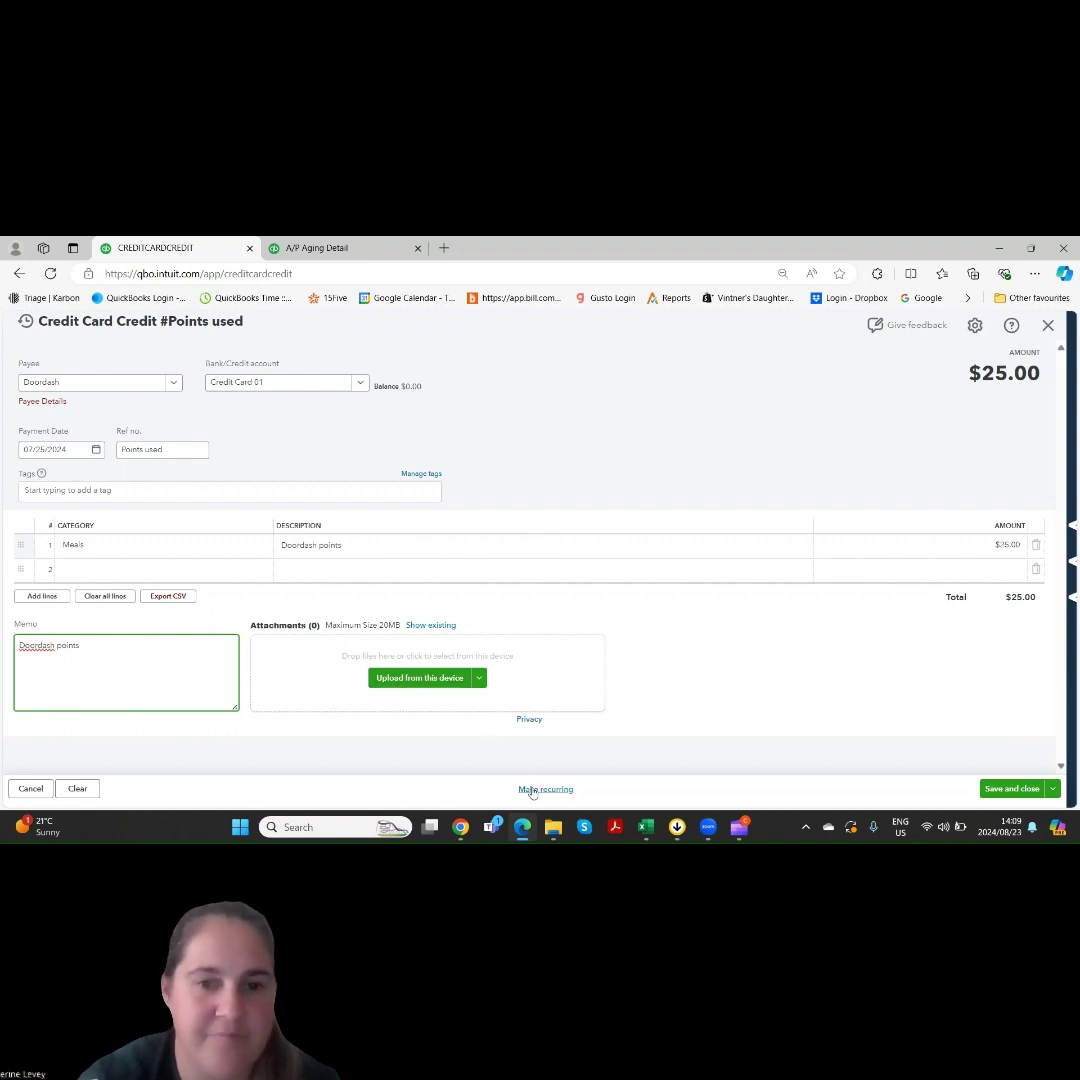
click(1012, 789)
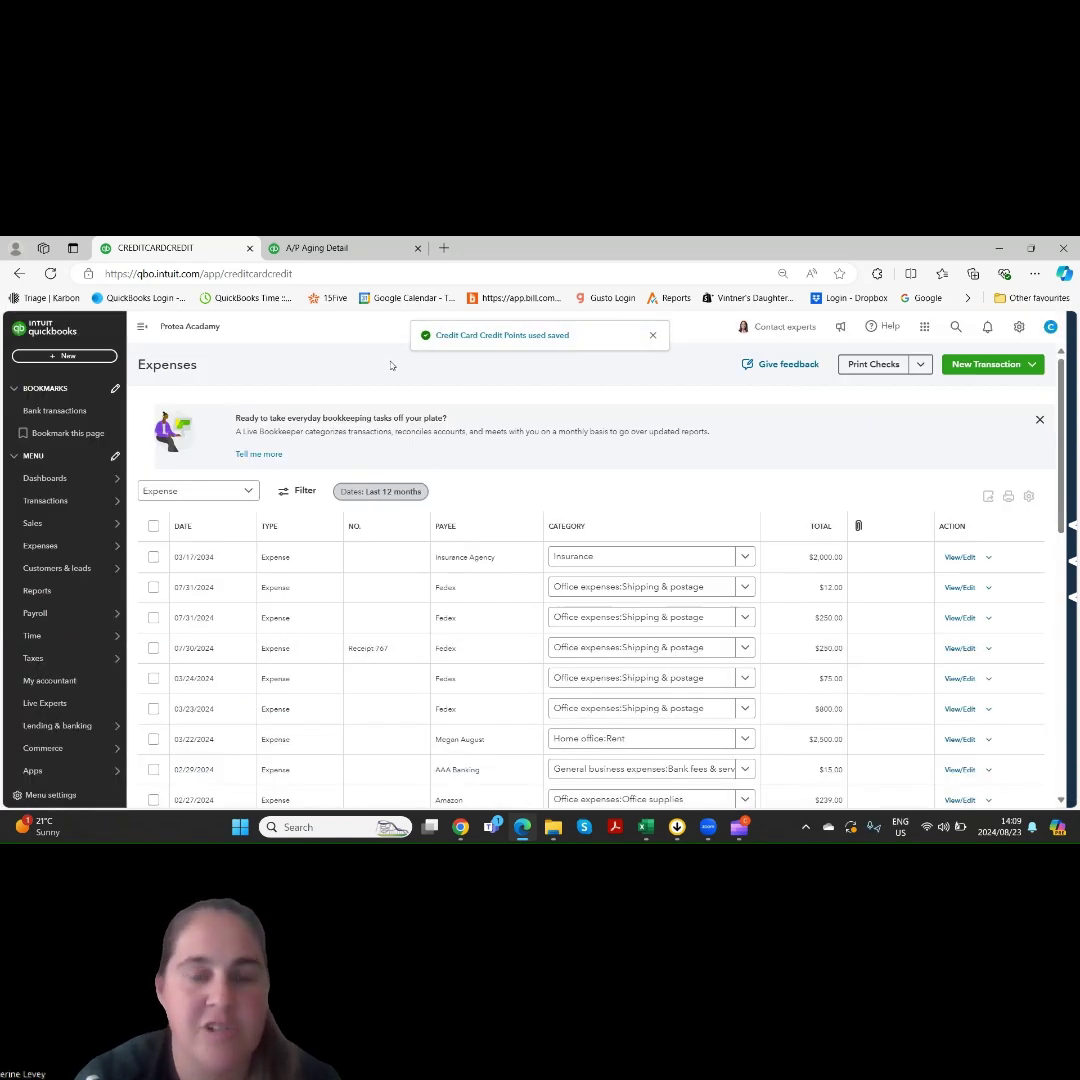
Step: Search the vendors for Doordash and open its transaction list to review the credit
click(252, 399)
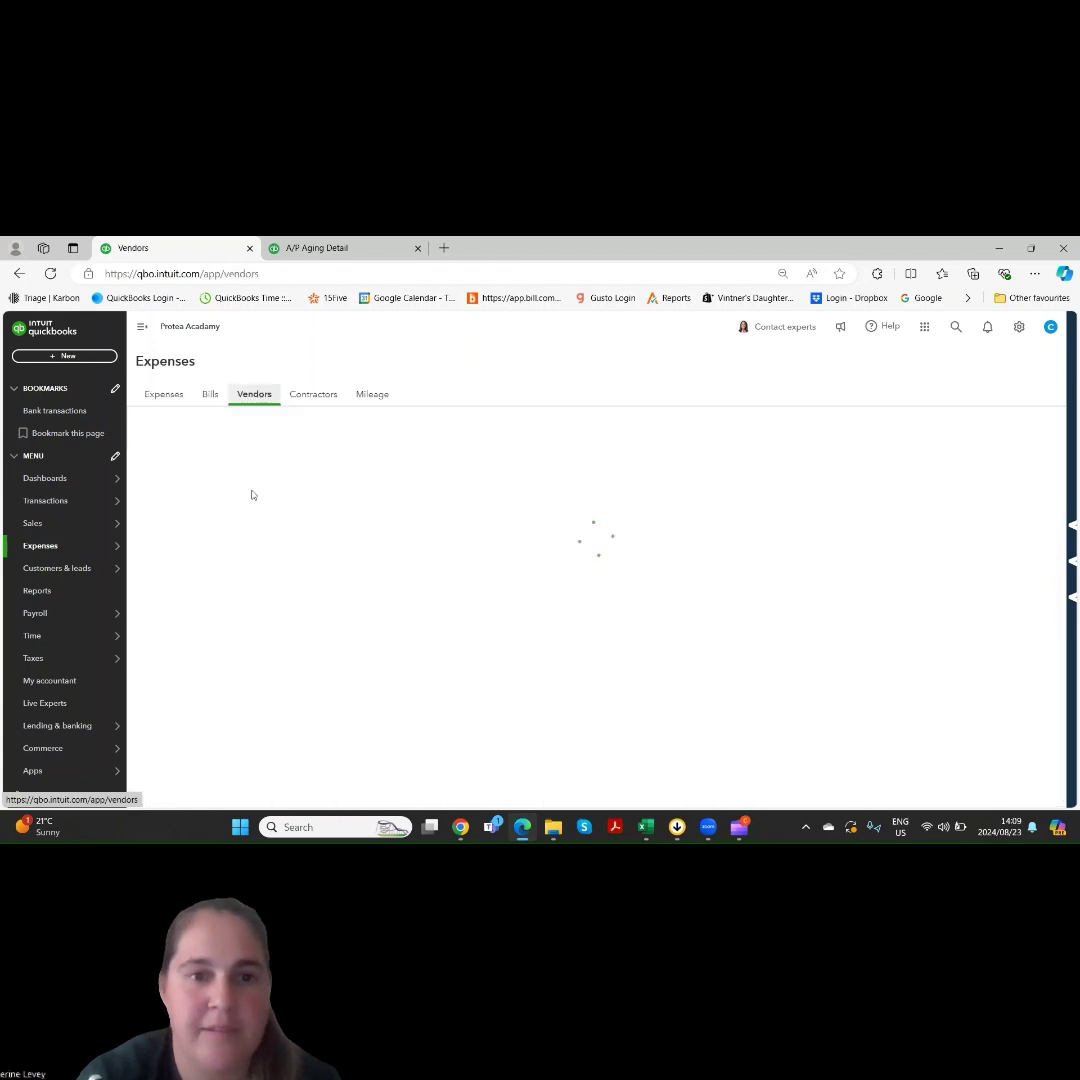
text(door)
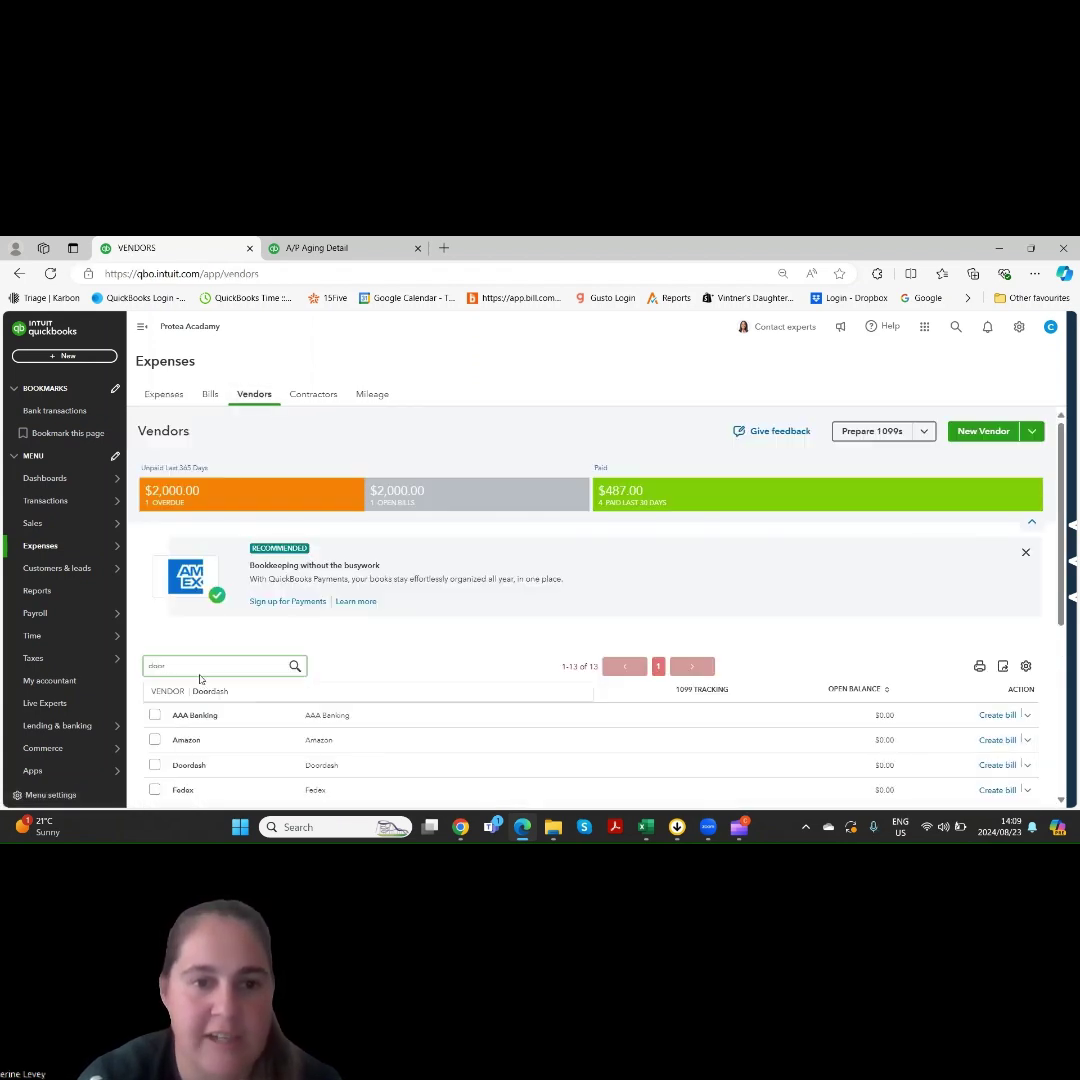
click(205, 689)
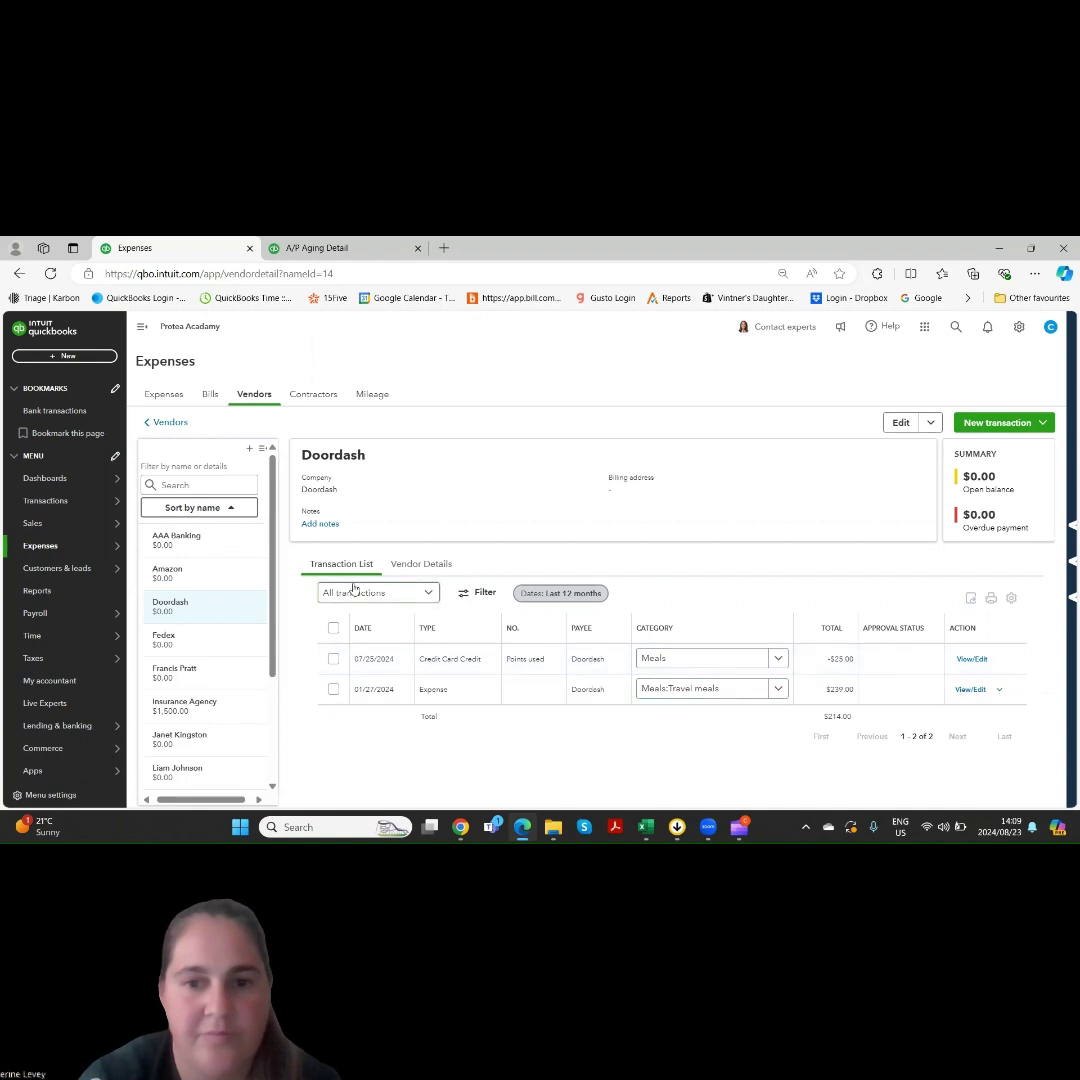
Step: Open the overview of new transactions and records that can be created
click(88, 358)
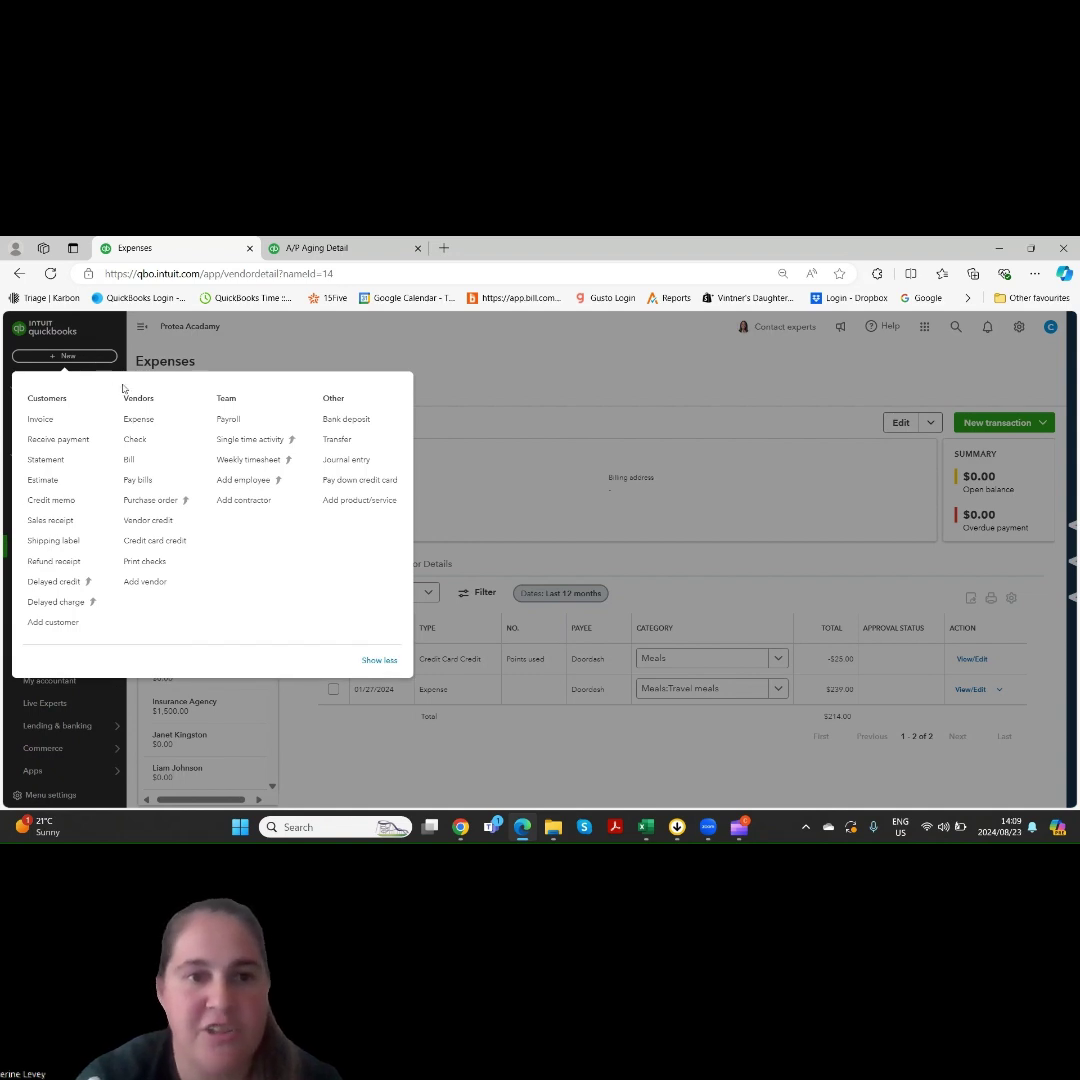